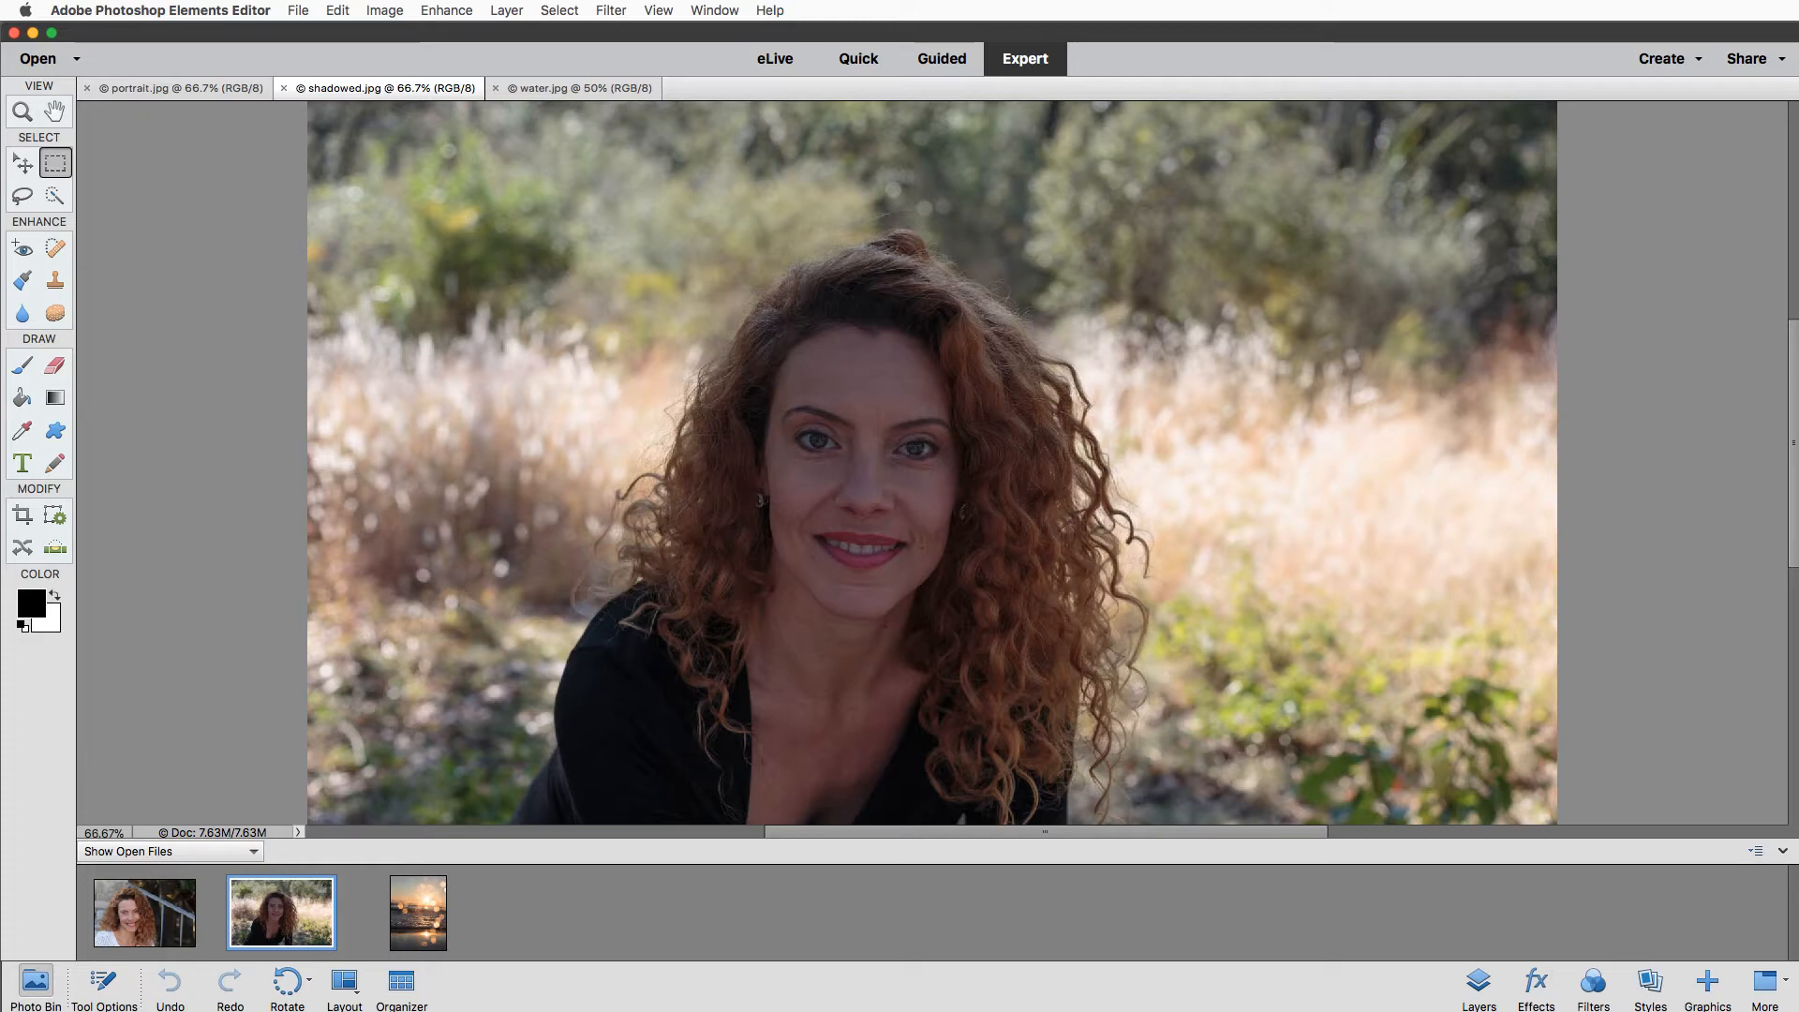
Switch to Finder and unzip Rustic Chic by Digital Photography for Moms.zip in the Downloads folder.
key("super+Tab")
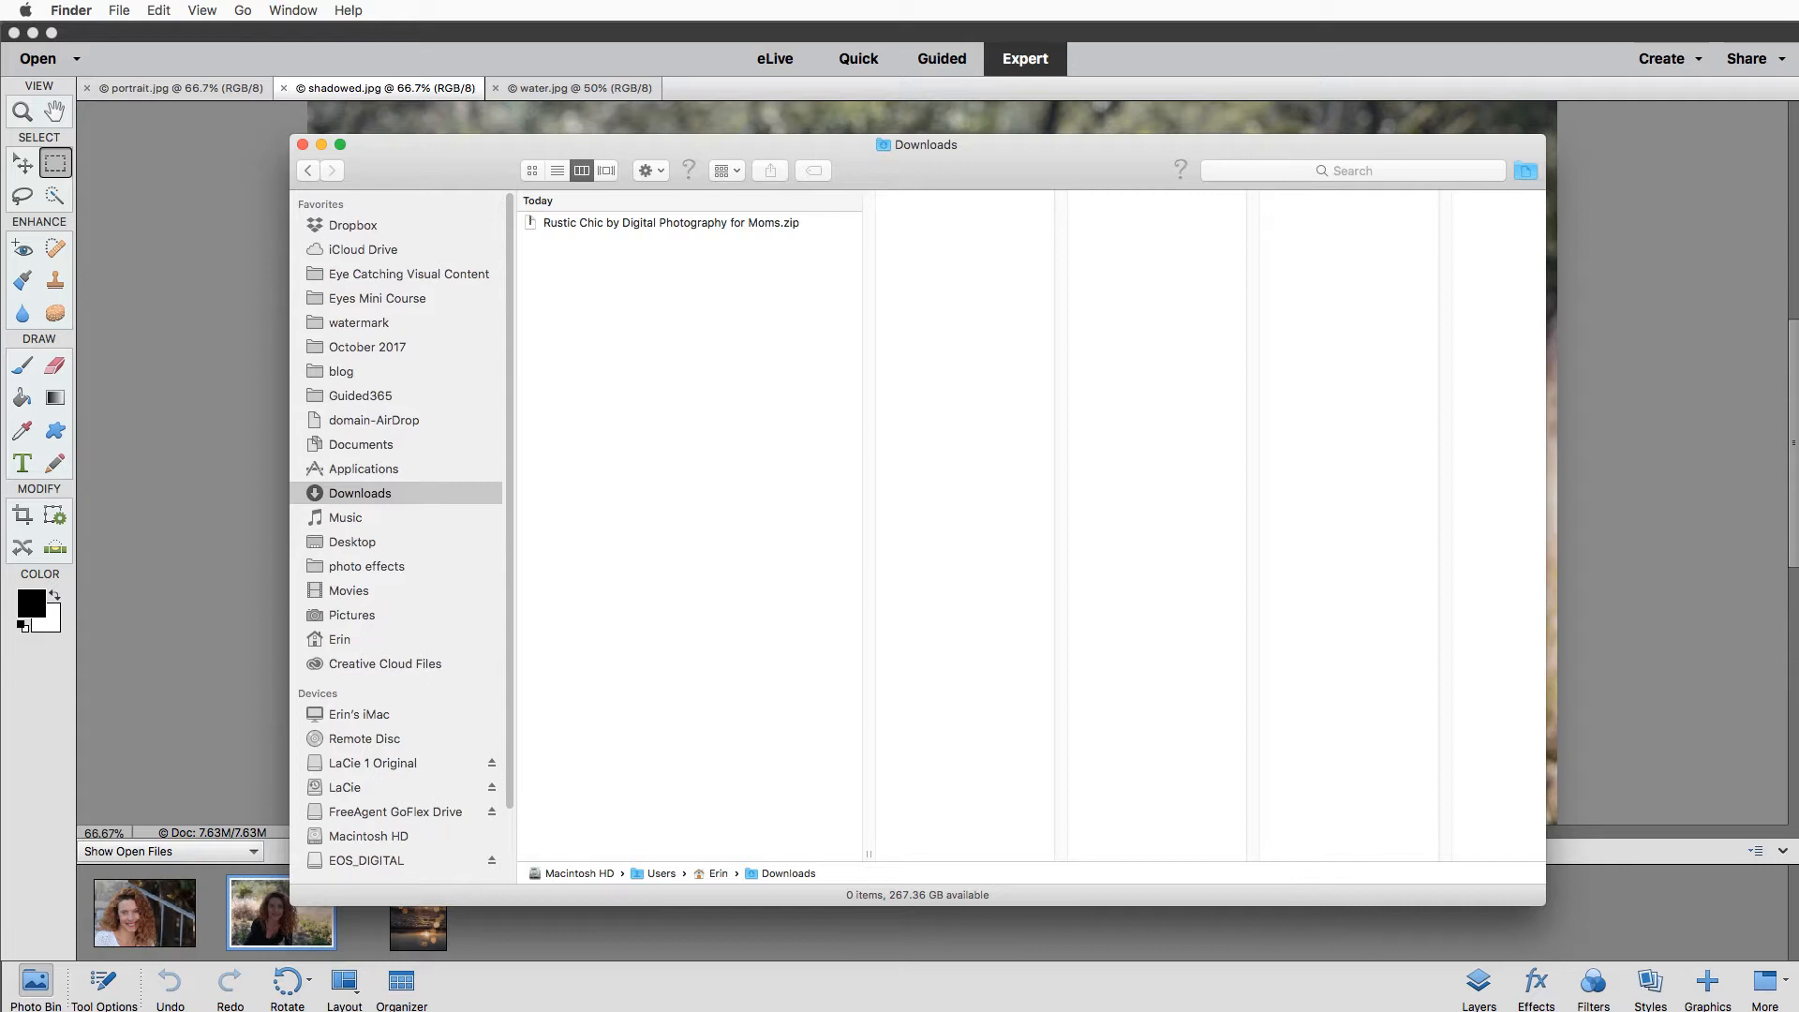
right_click(632, 222)
left_click(631, 222)
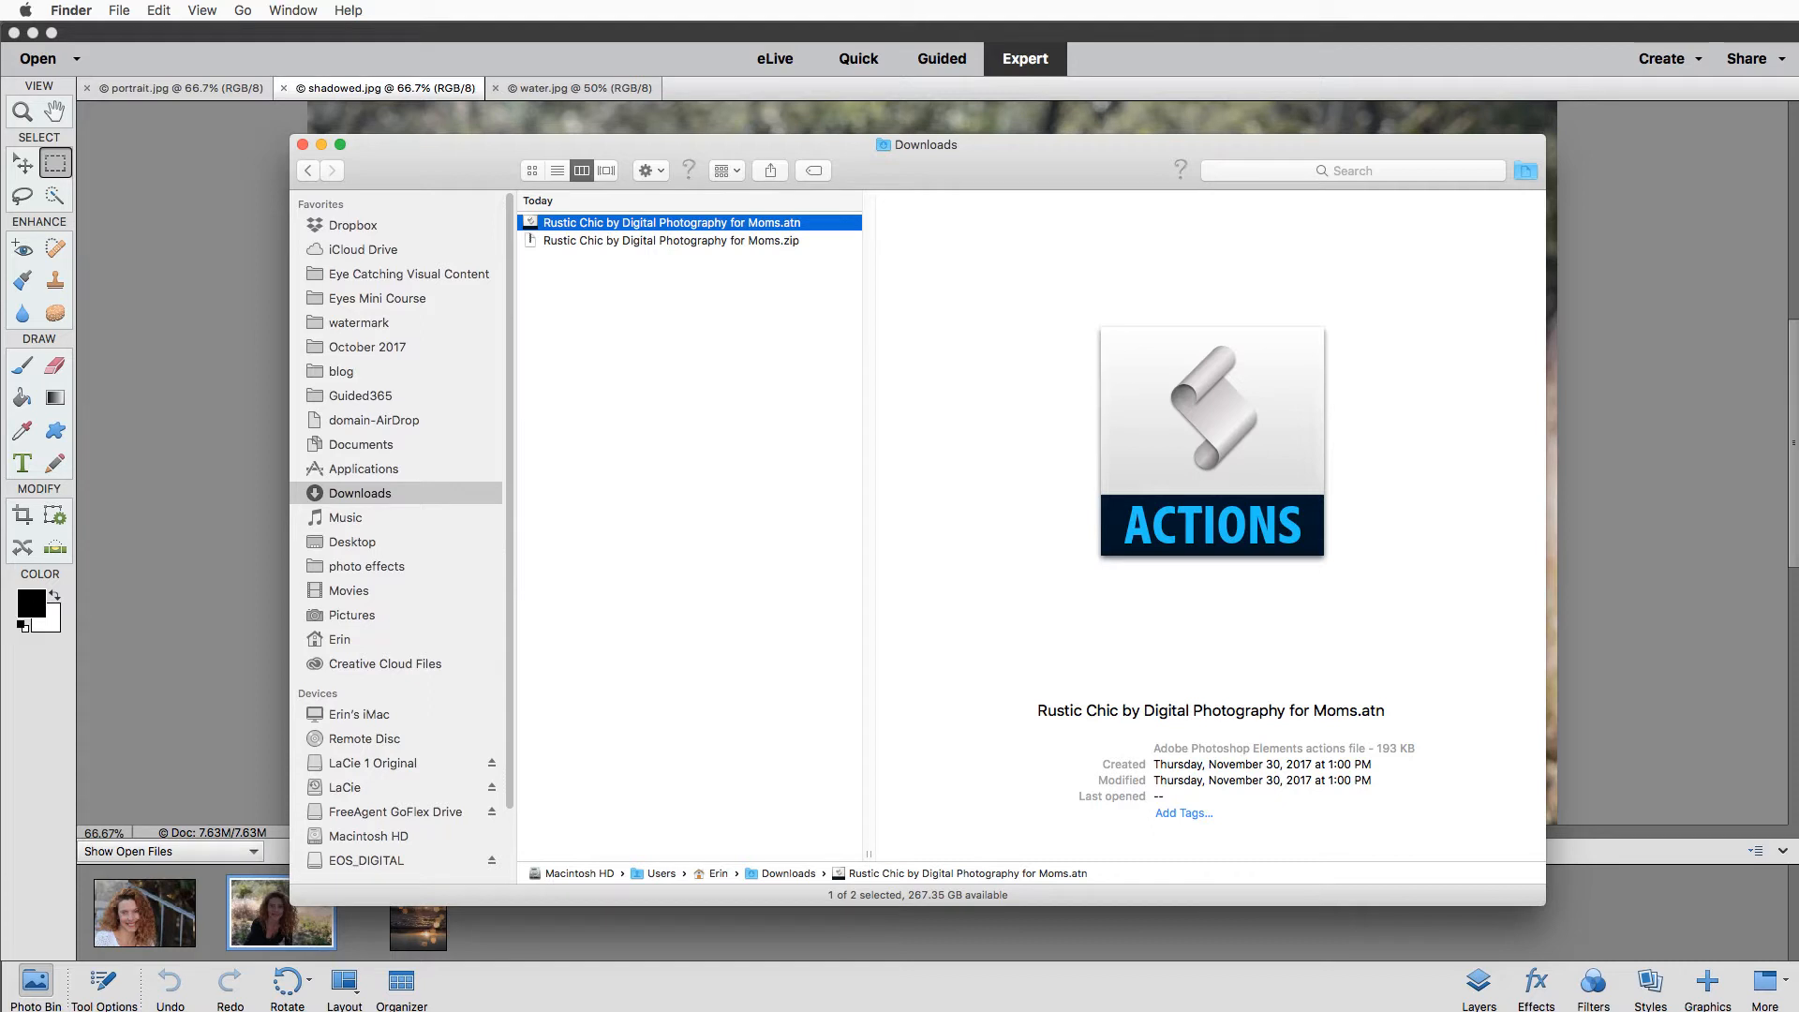
right_click(667, 241)
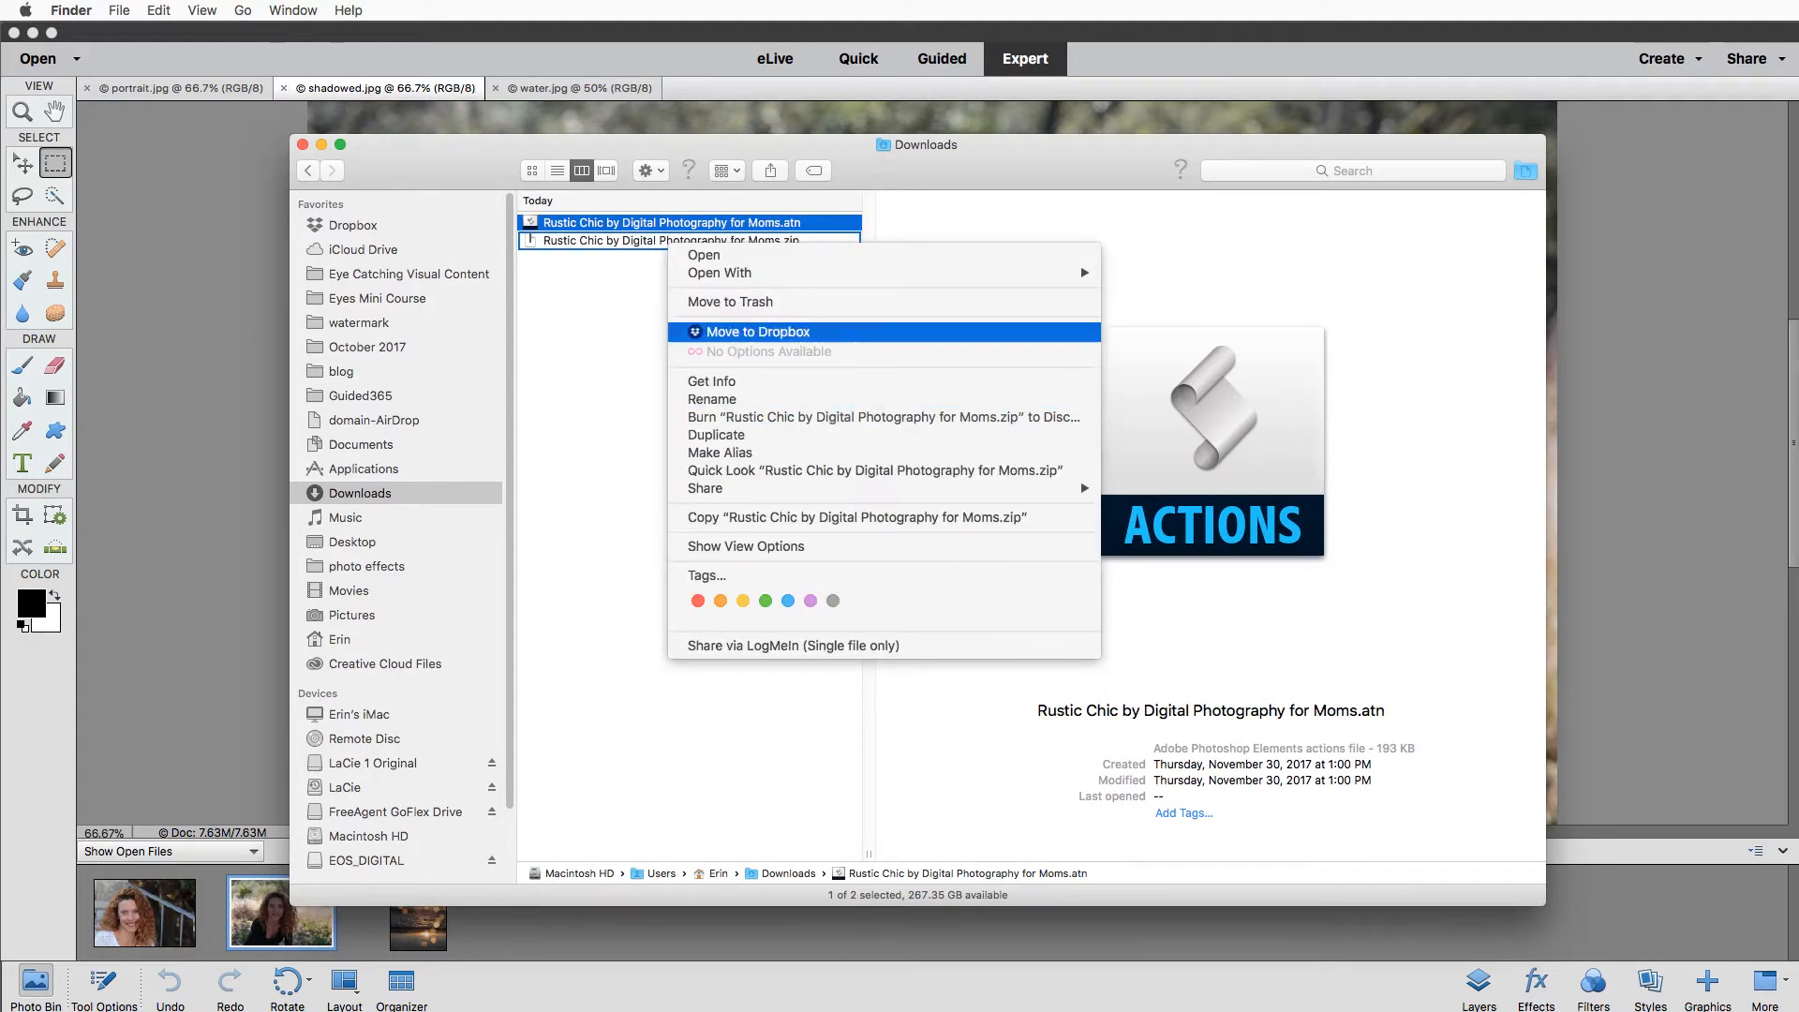
mouse_move(740, 272)
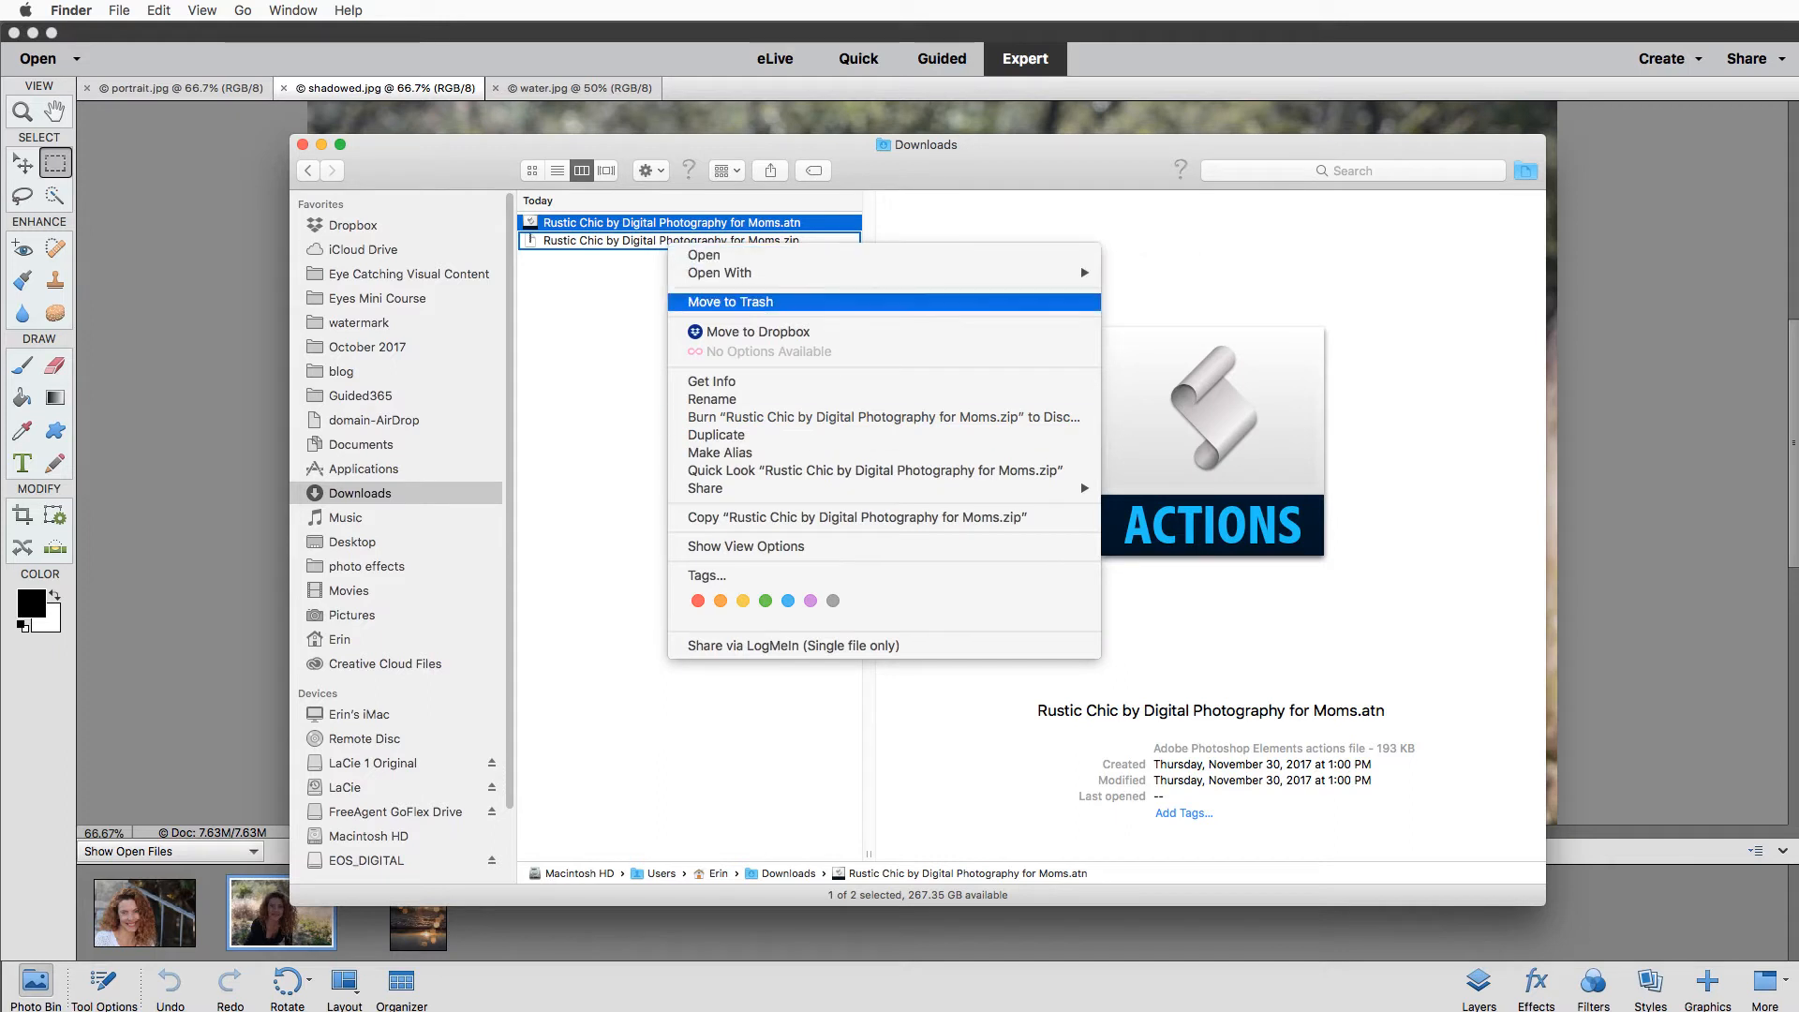
key("Escape")
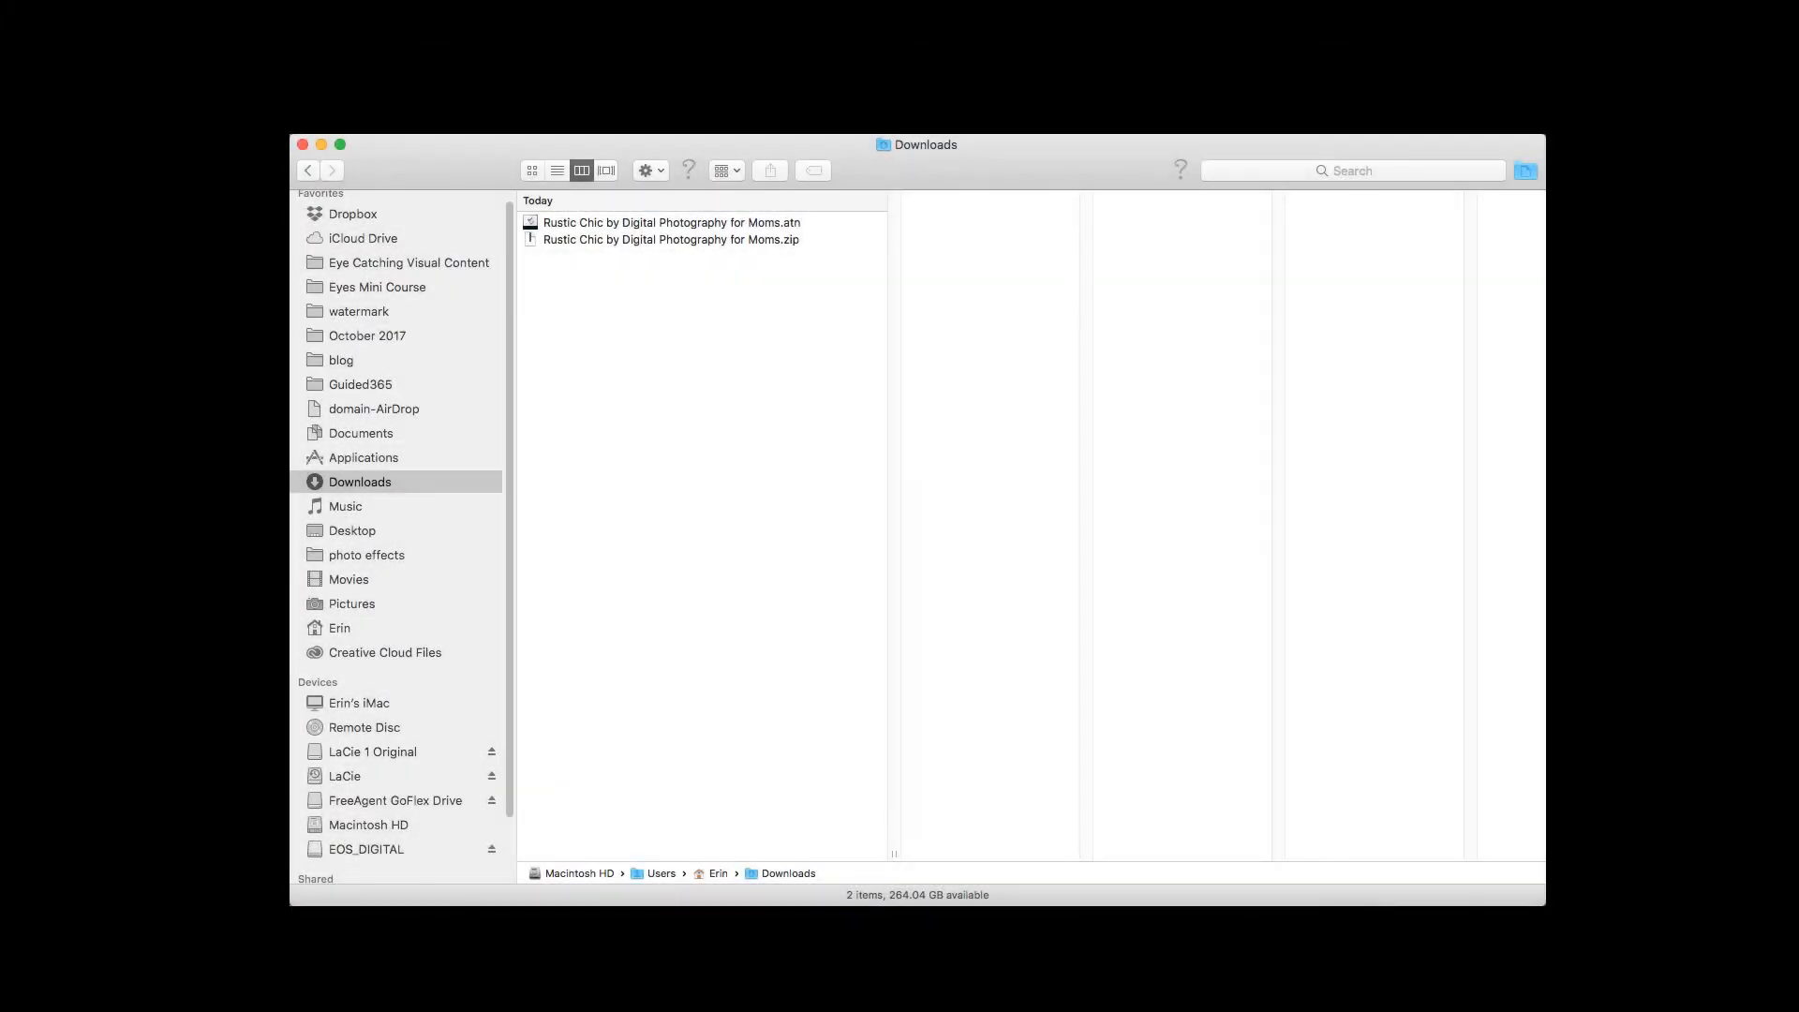
Copy Rustic Chic by Digital Photography for Moms.atn from Downloads into the Rustic Chic Actions folder inside October 2017.
left_click(671, 222)
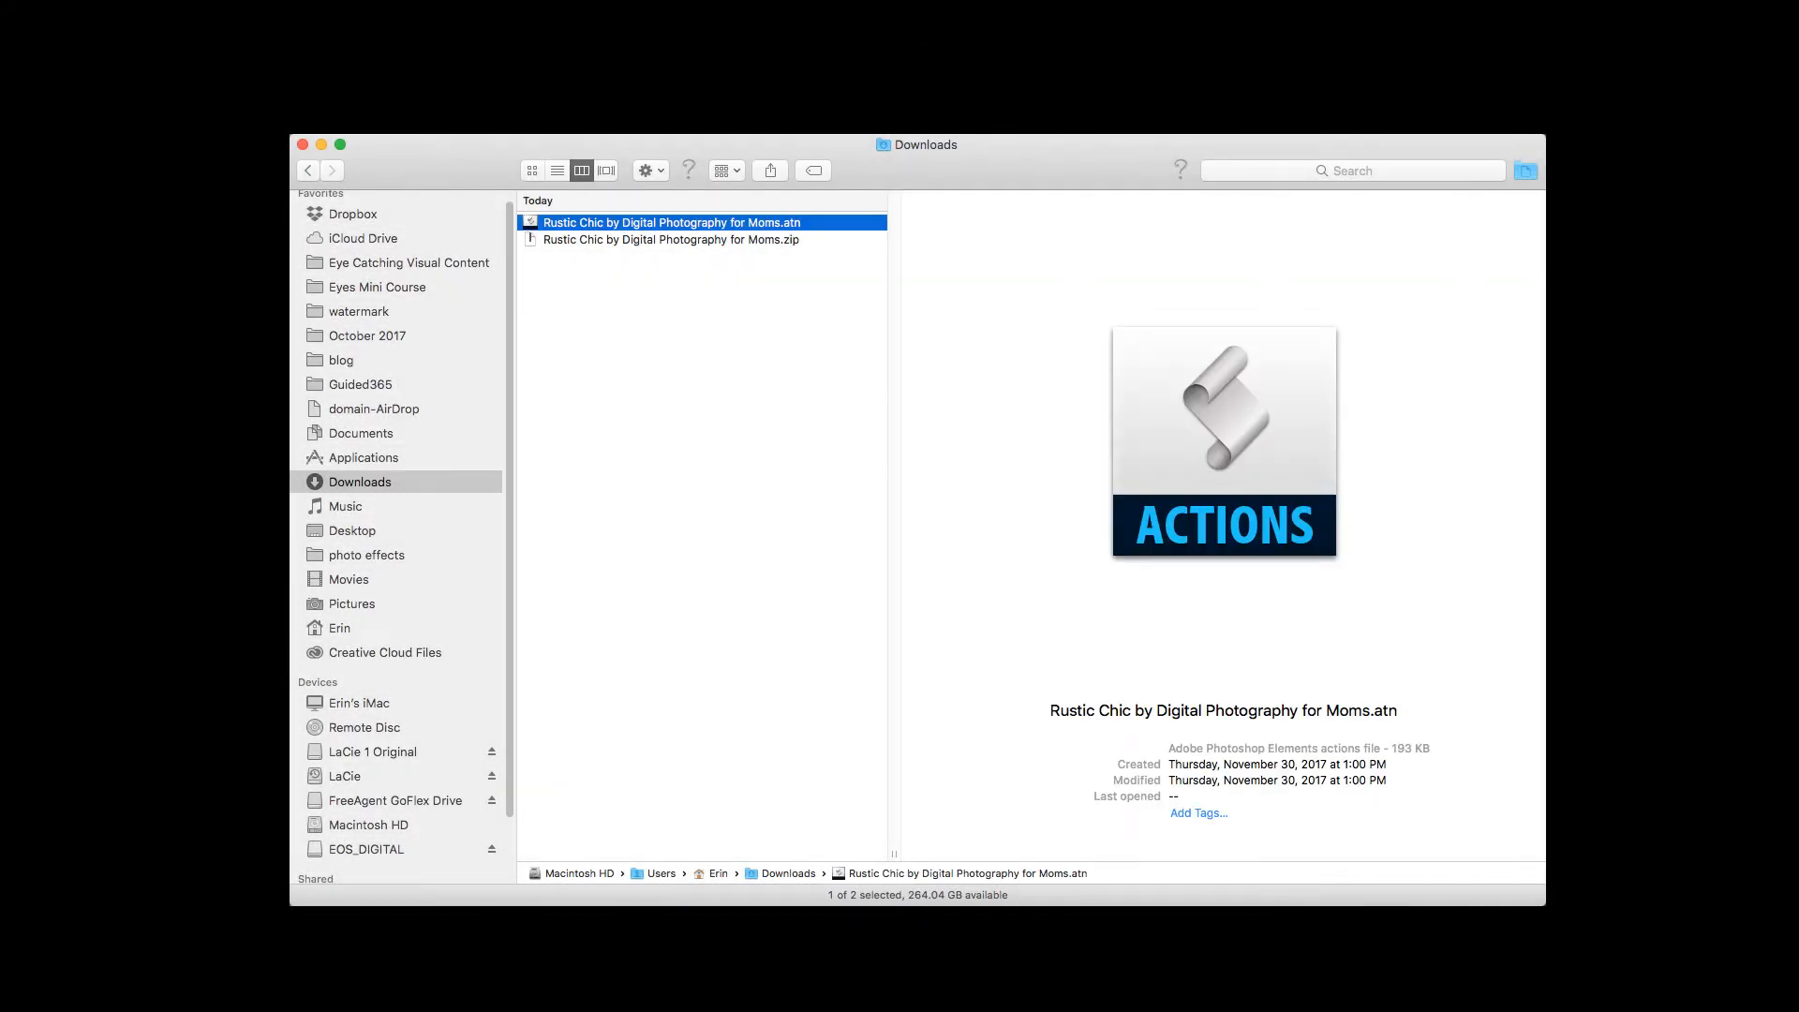
right_click(613, 225)
left_click(366, 335)
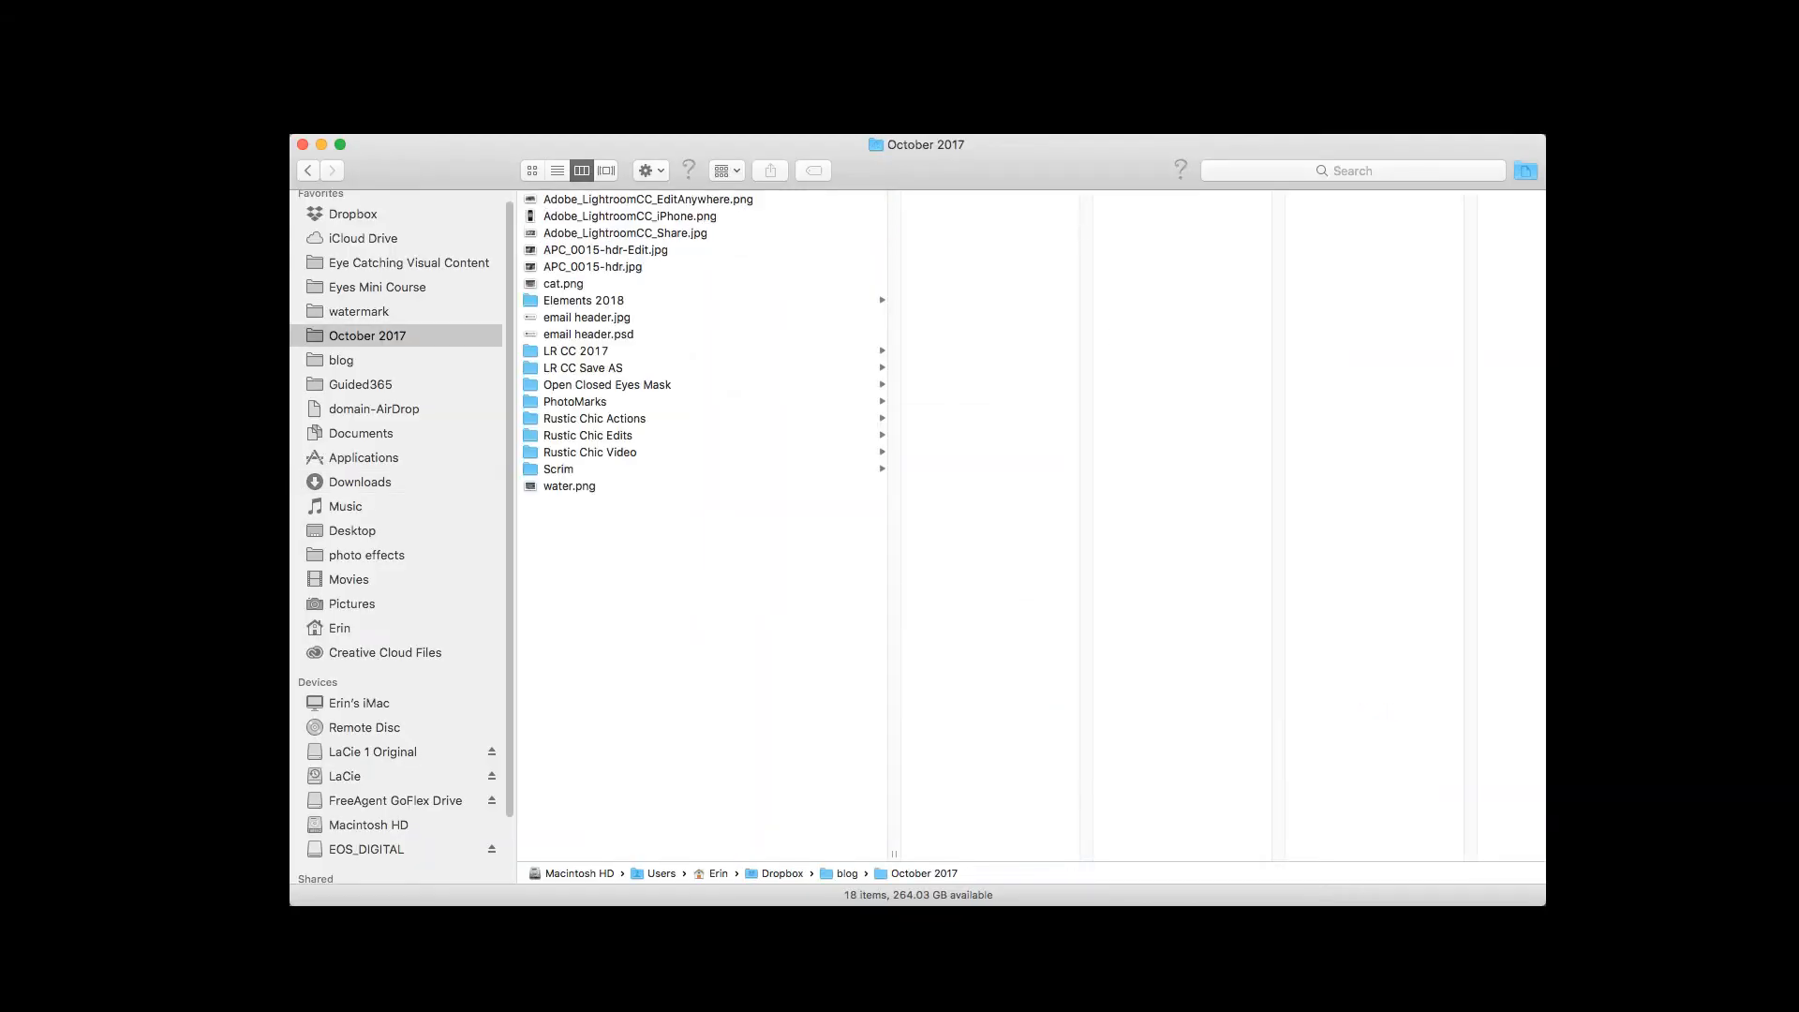
left_click(594, 417)
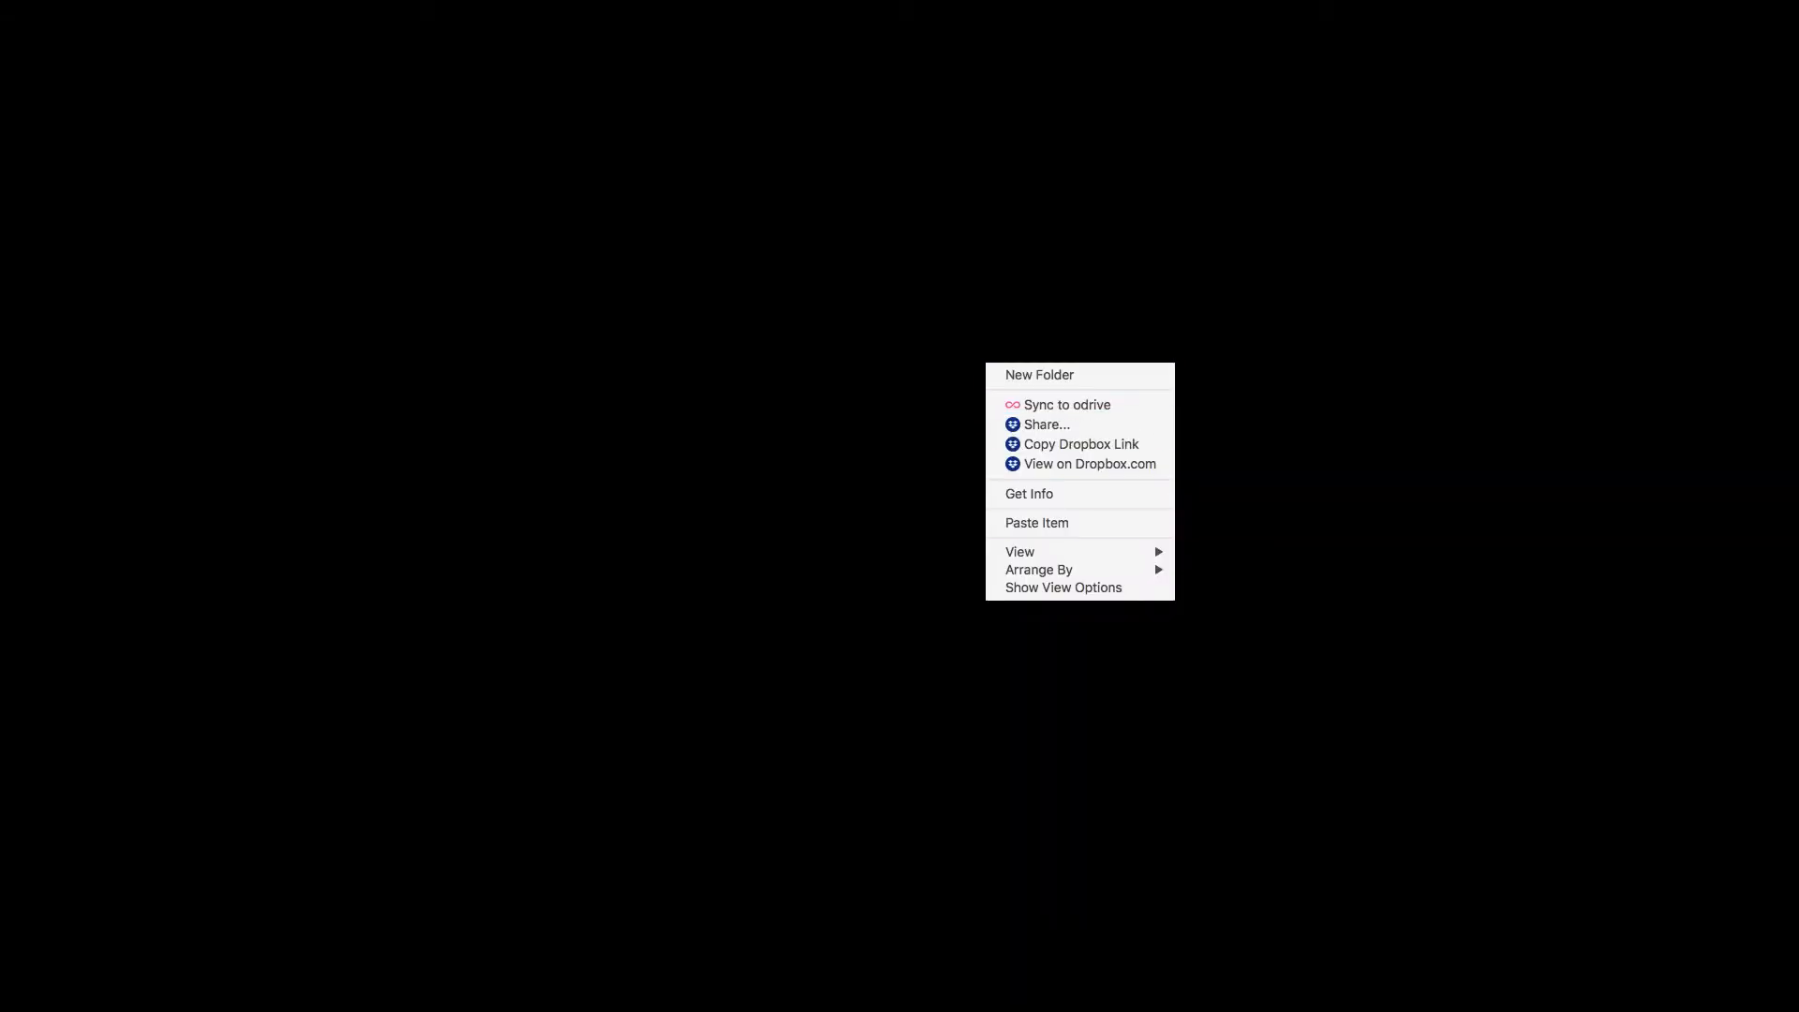
left_click(1036, 523)
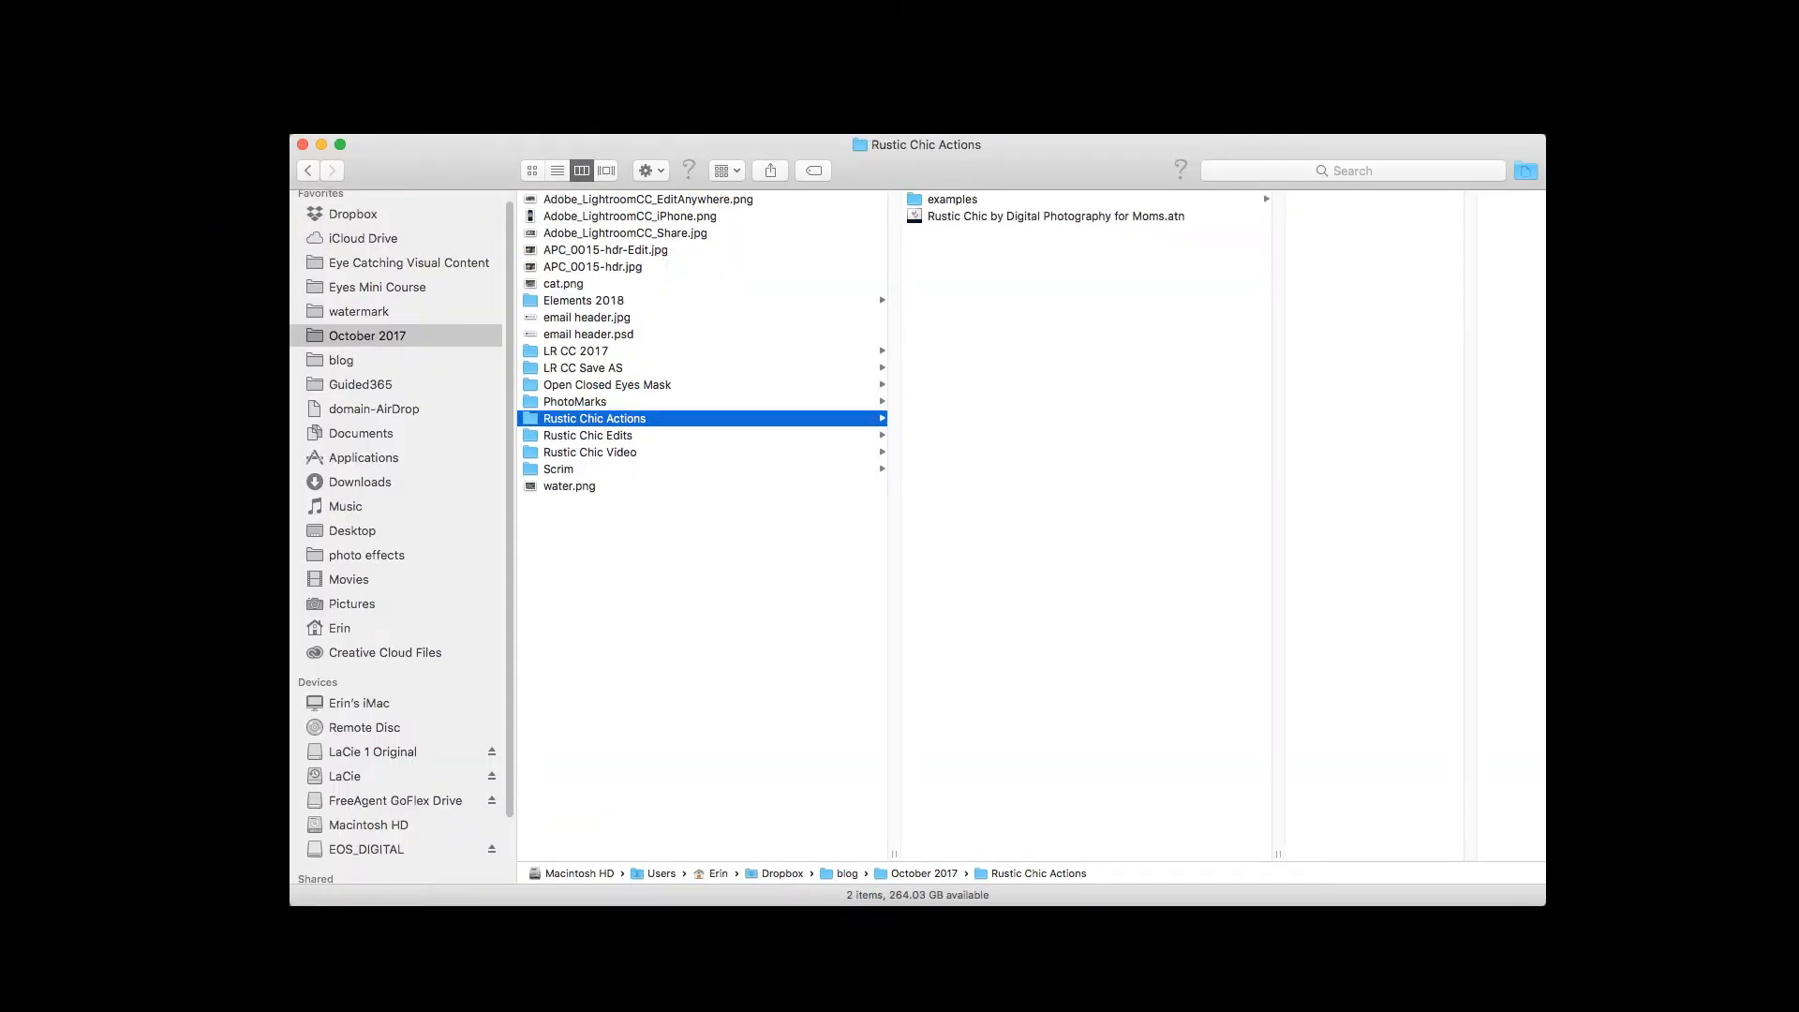
Switch to Photoshop Elements Editor and make sure the Actions list is shown.
key("super+Tab")
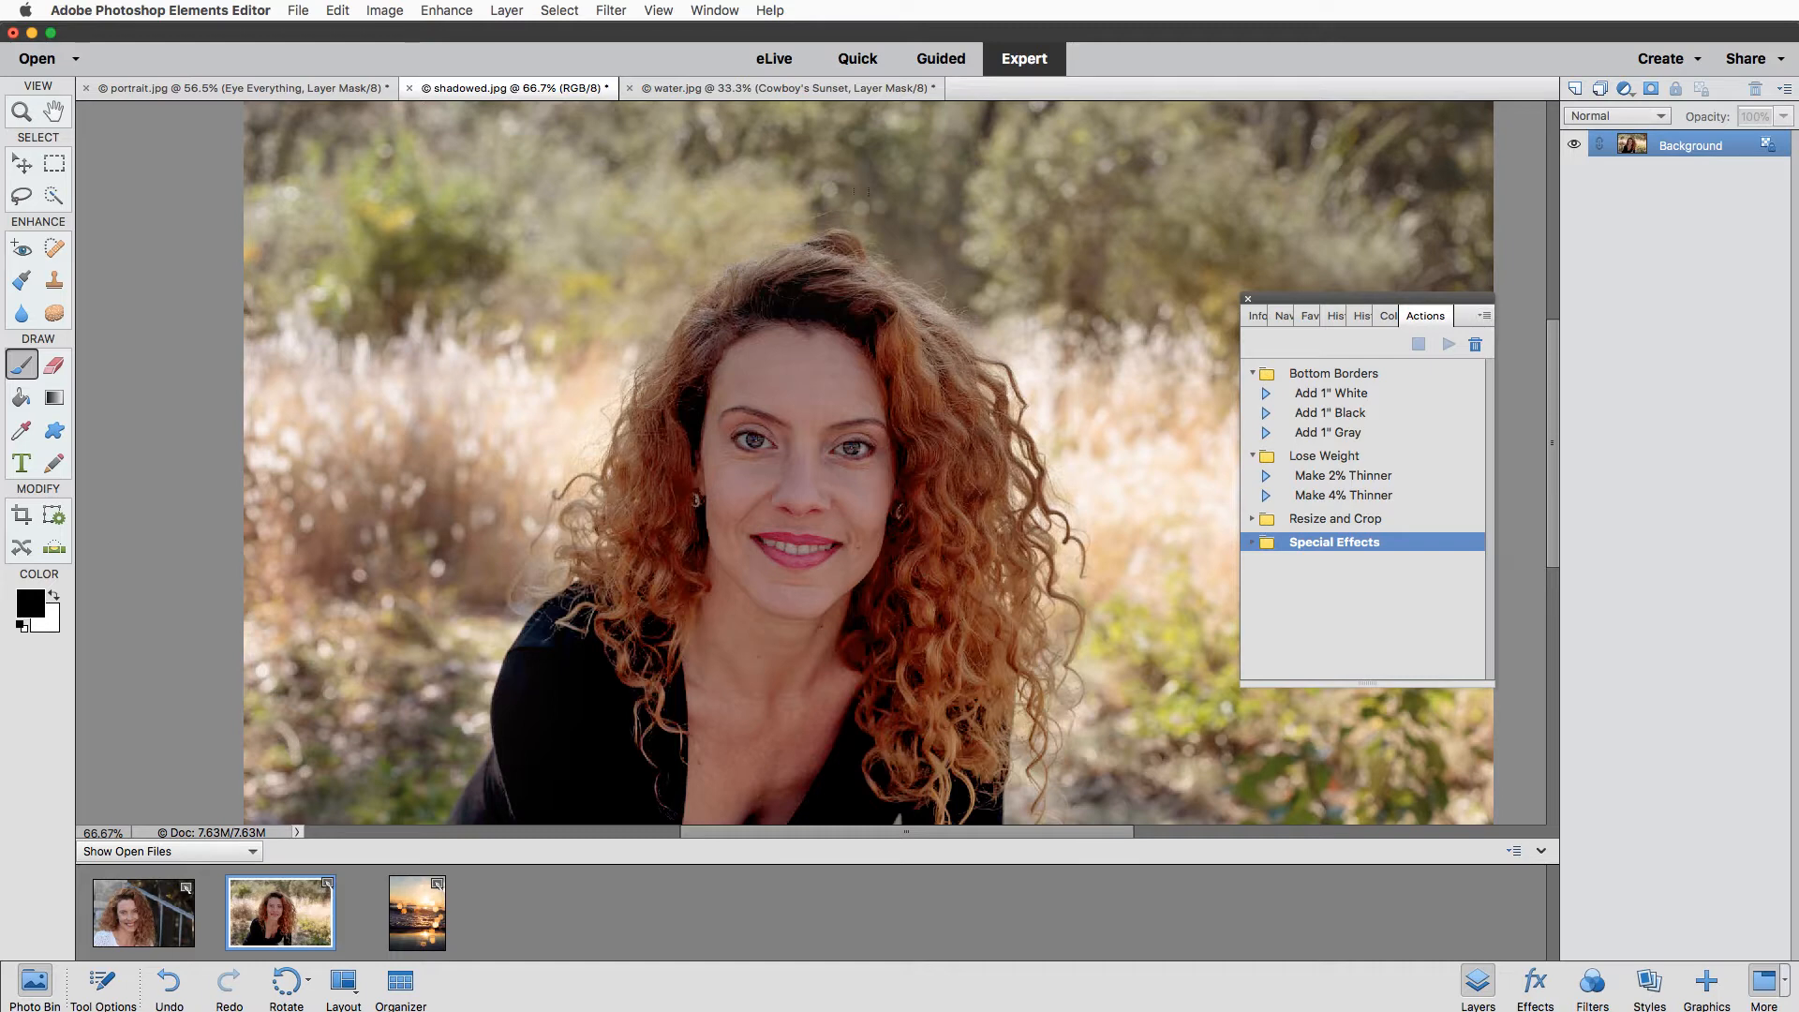
left_click(714, 10)
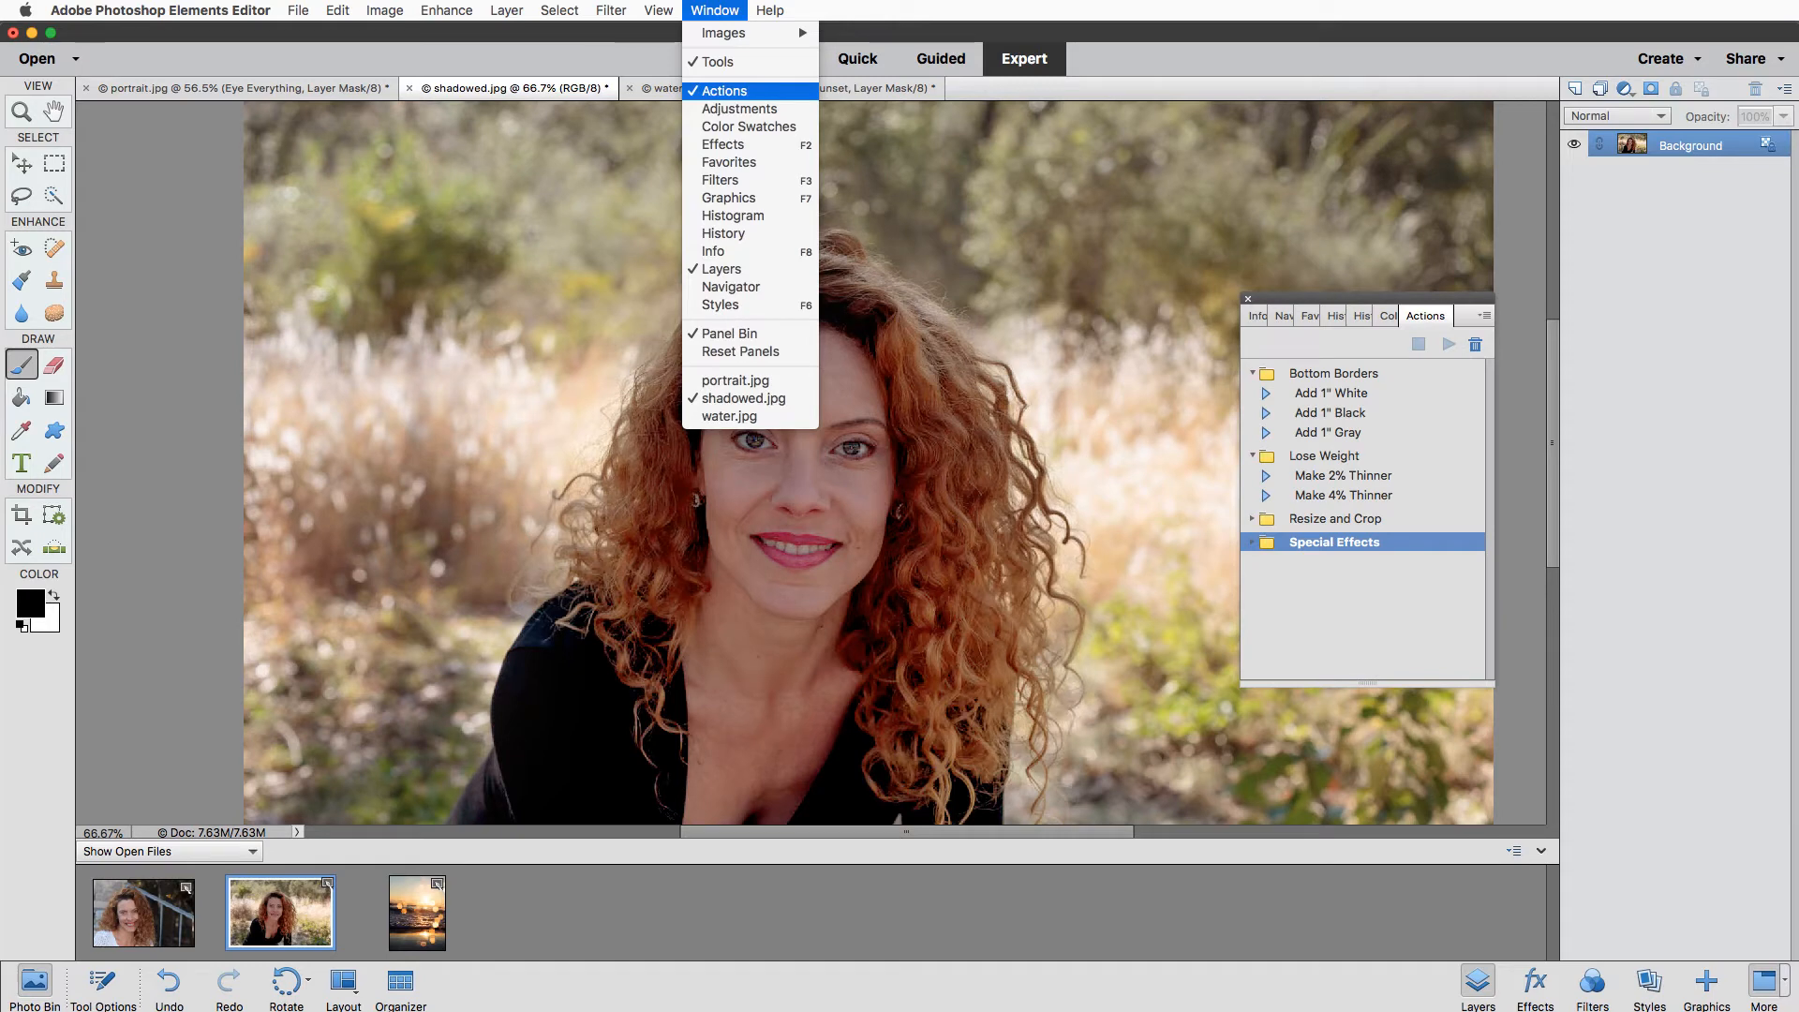
left_click(724, 90)
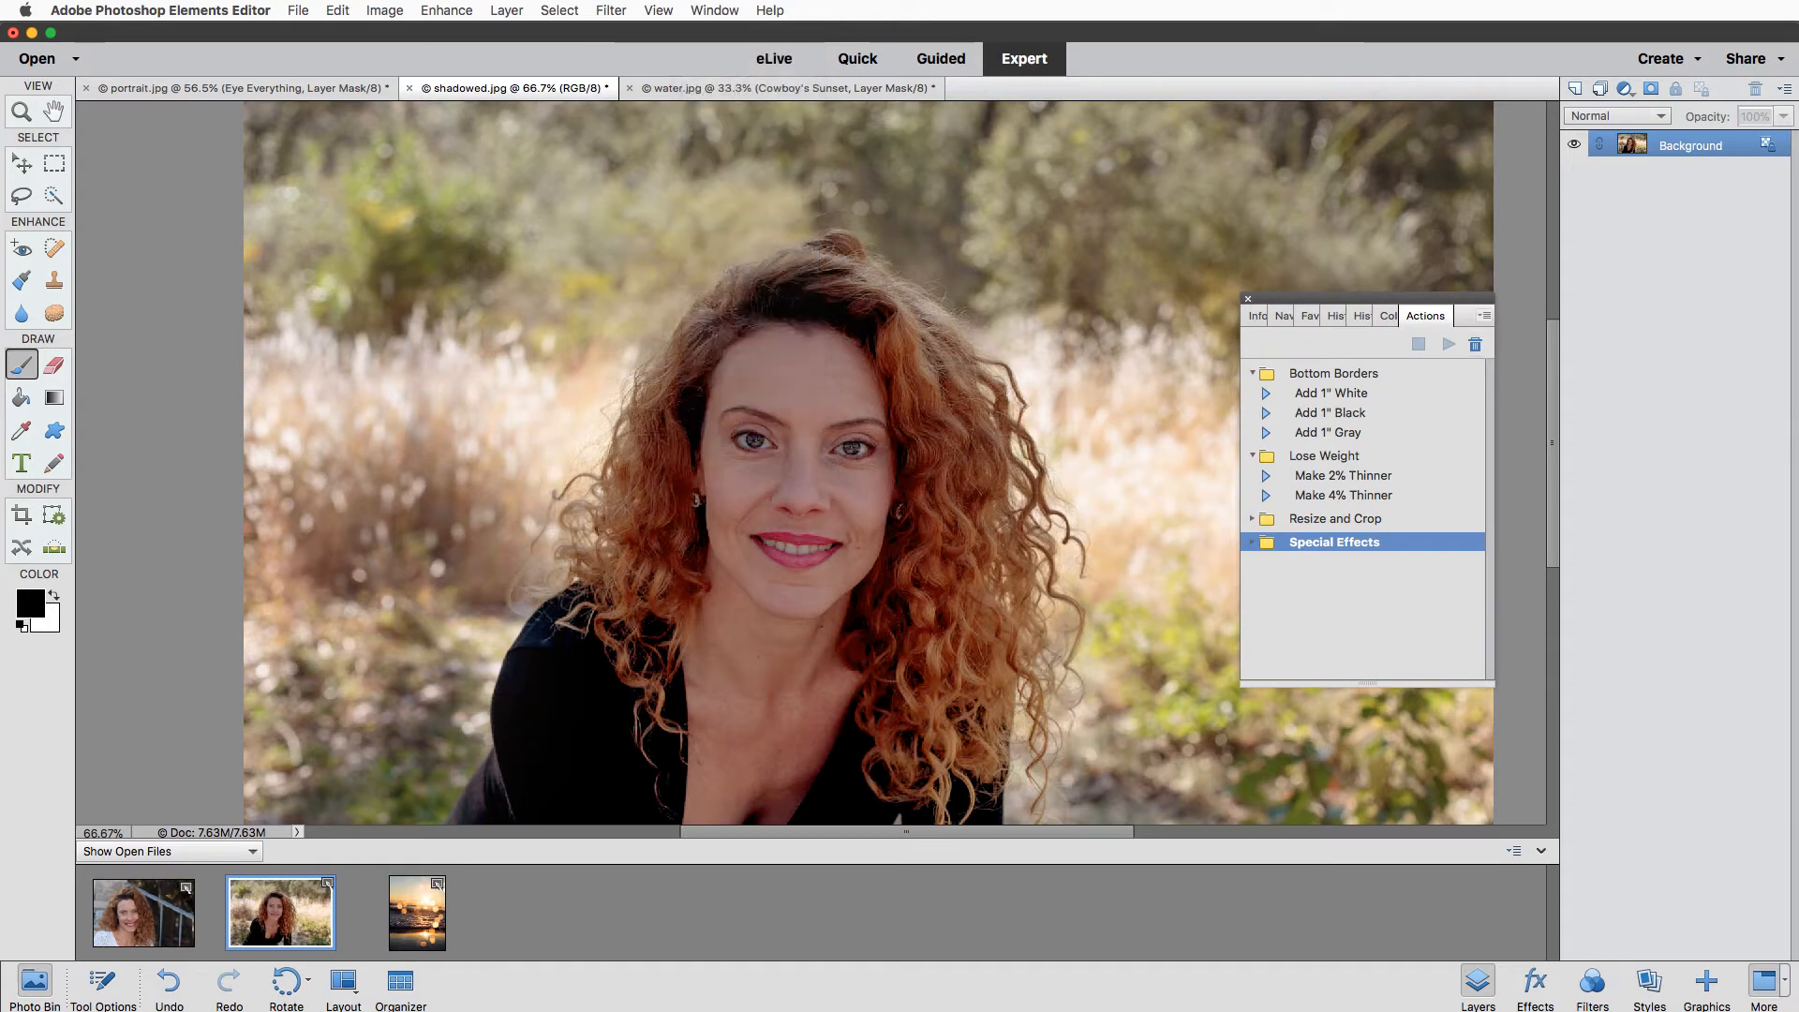
Load the action file Rustic Chic by Digital Photography for Moms.atn from the Rustic Chic Actions folder in October 2017.
left_click(1483, 314)
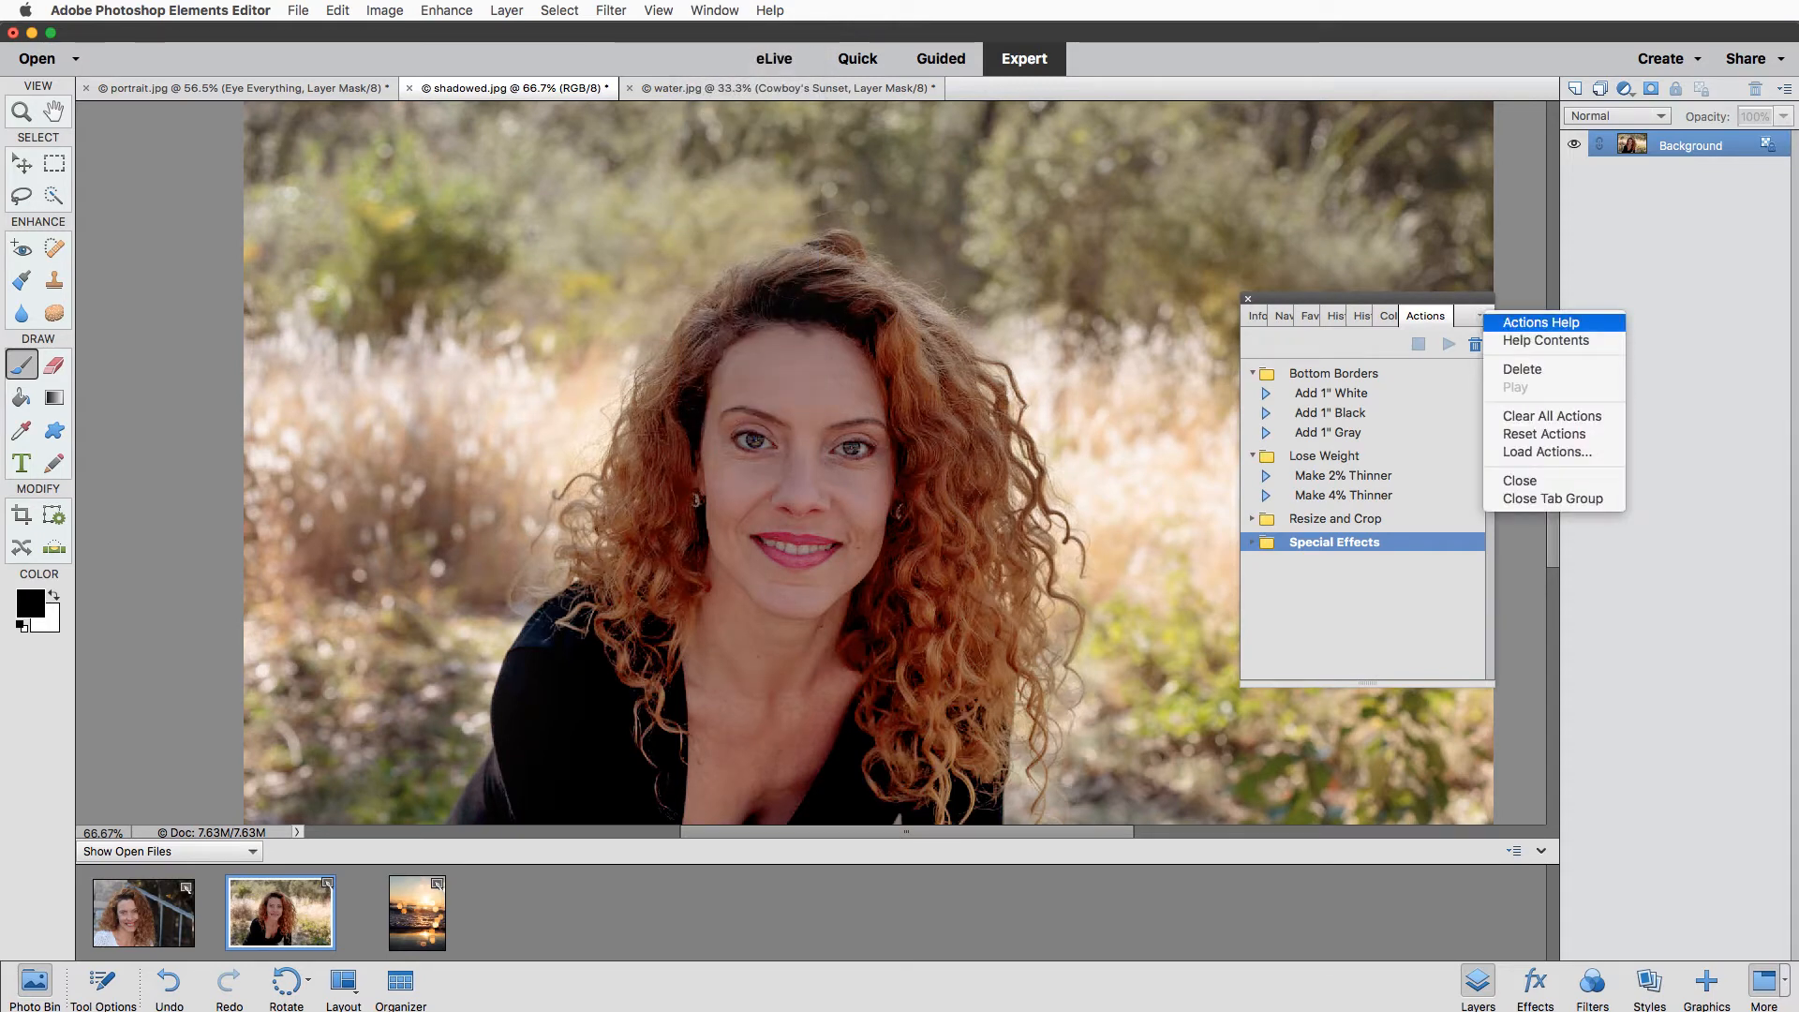
left_click(1547, 451)
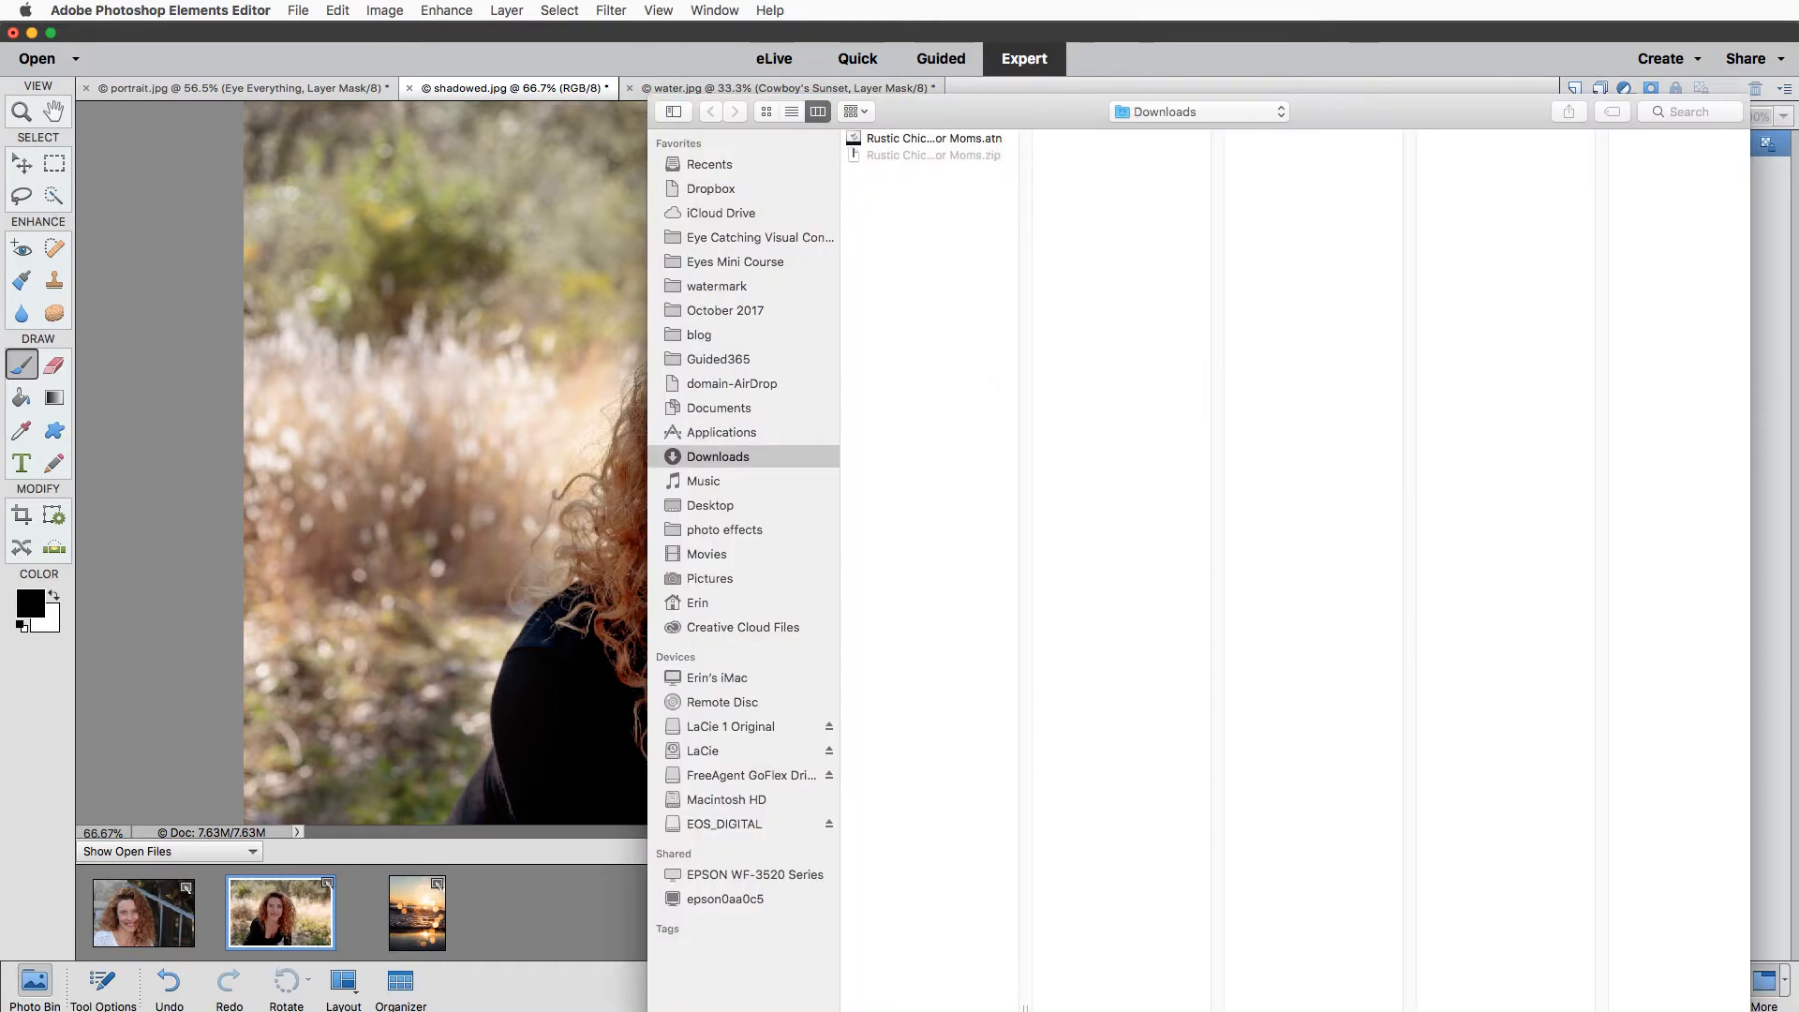
left_click(725, 310)
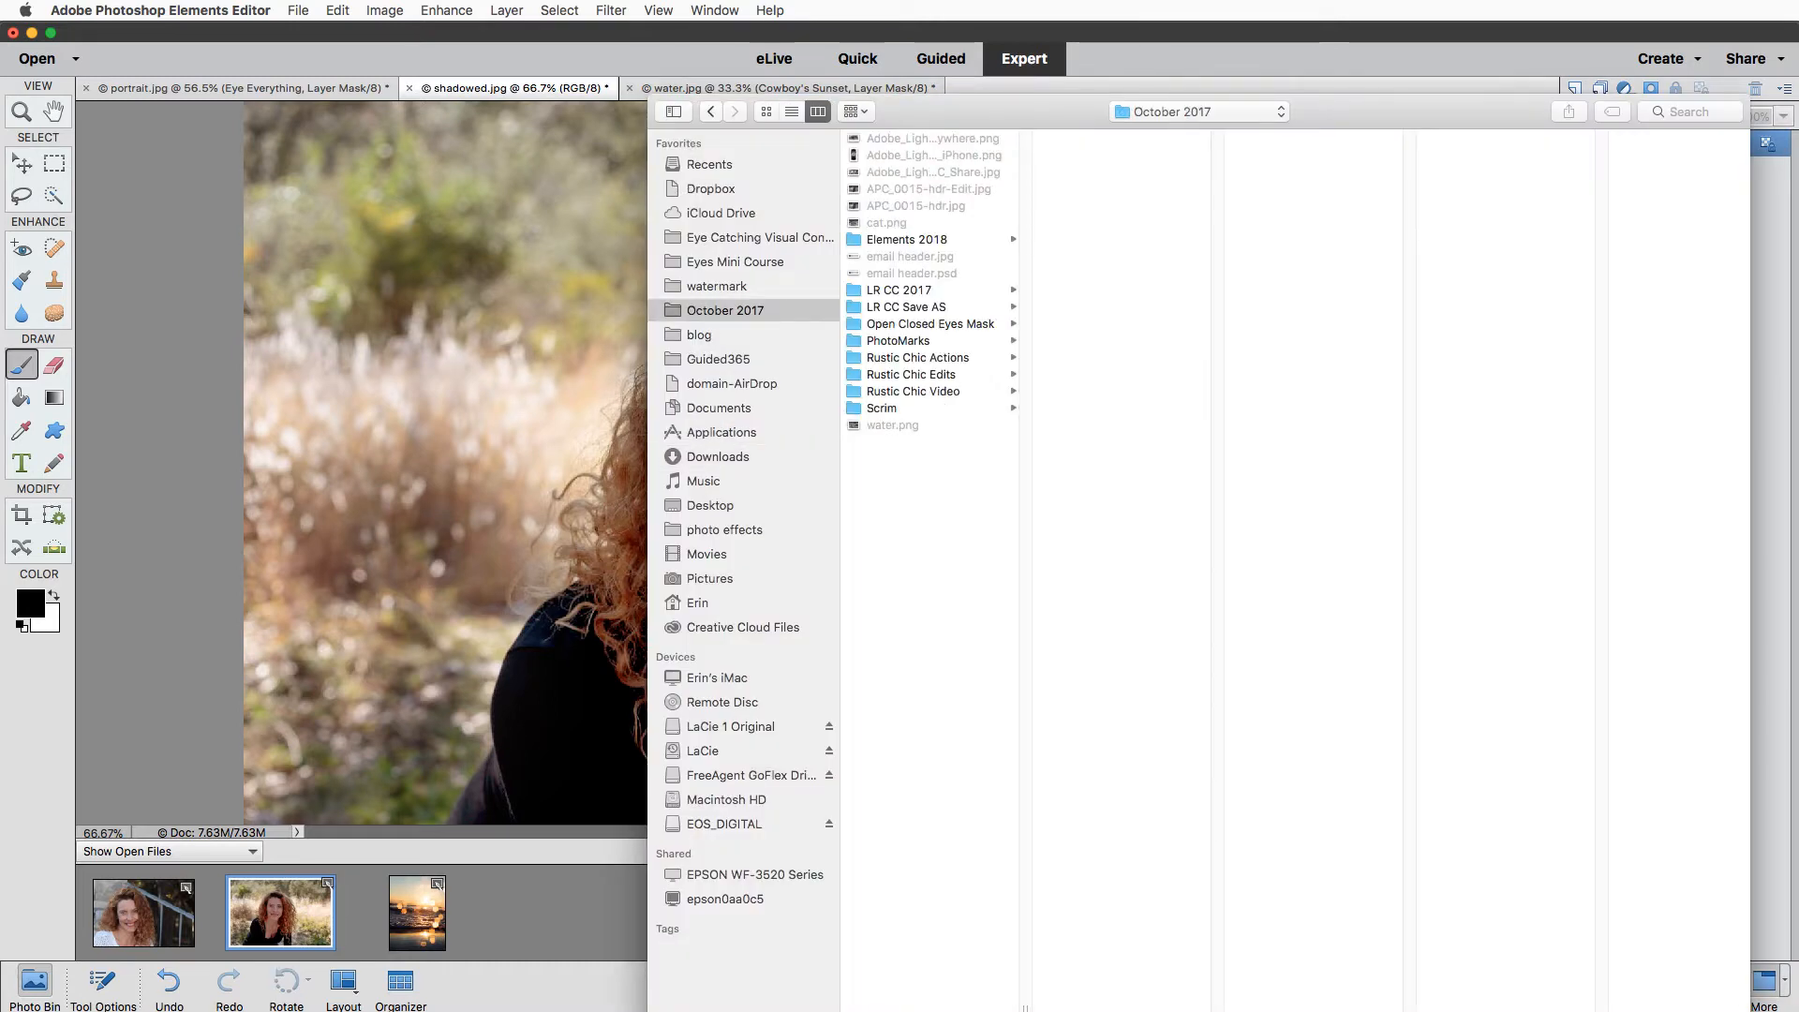
left_click(917, 357)
left_click(1124, 154)
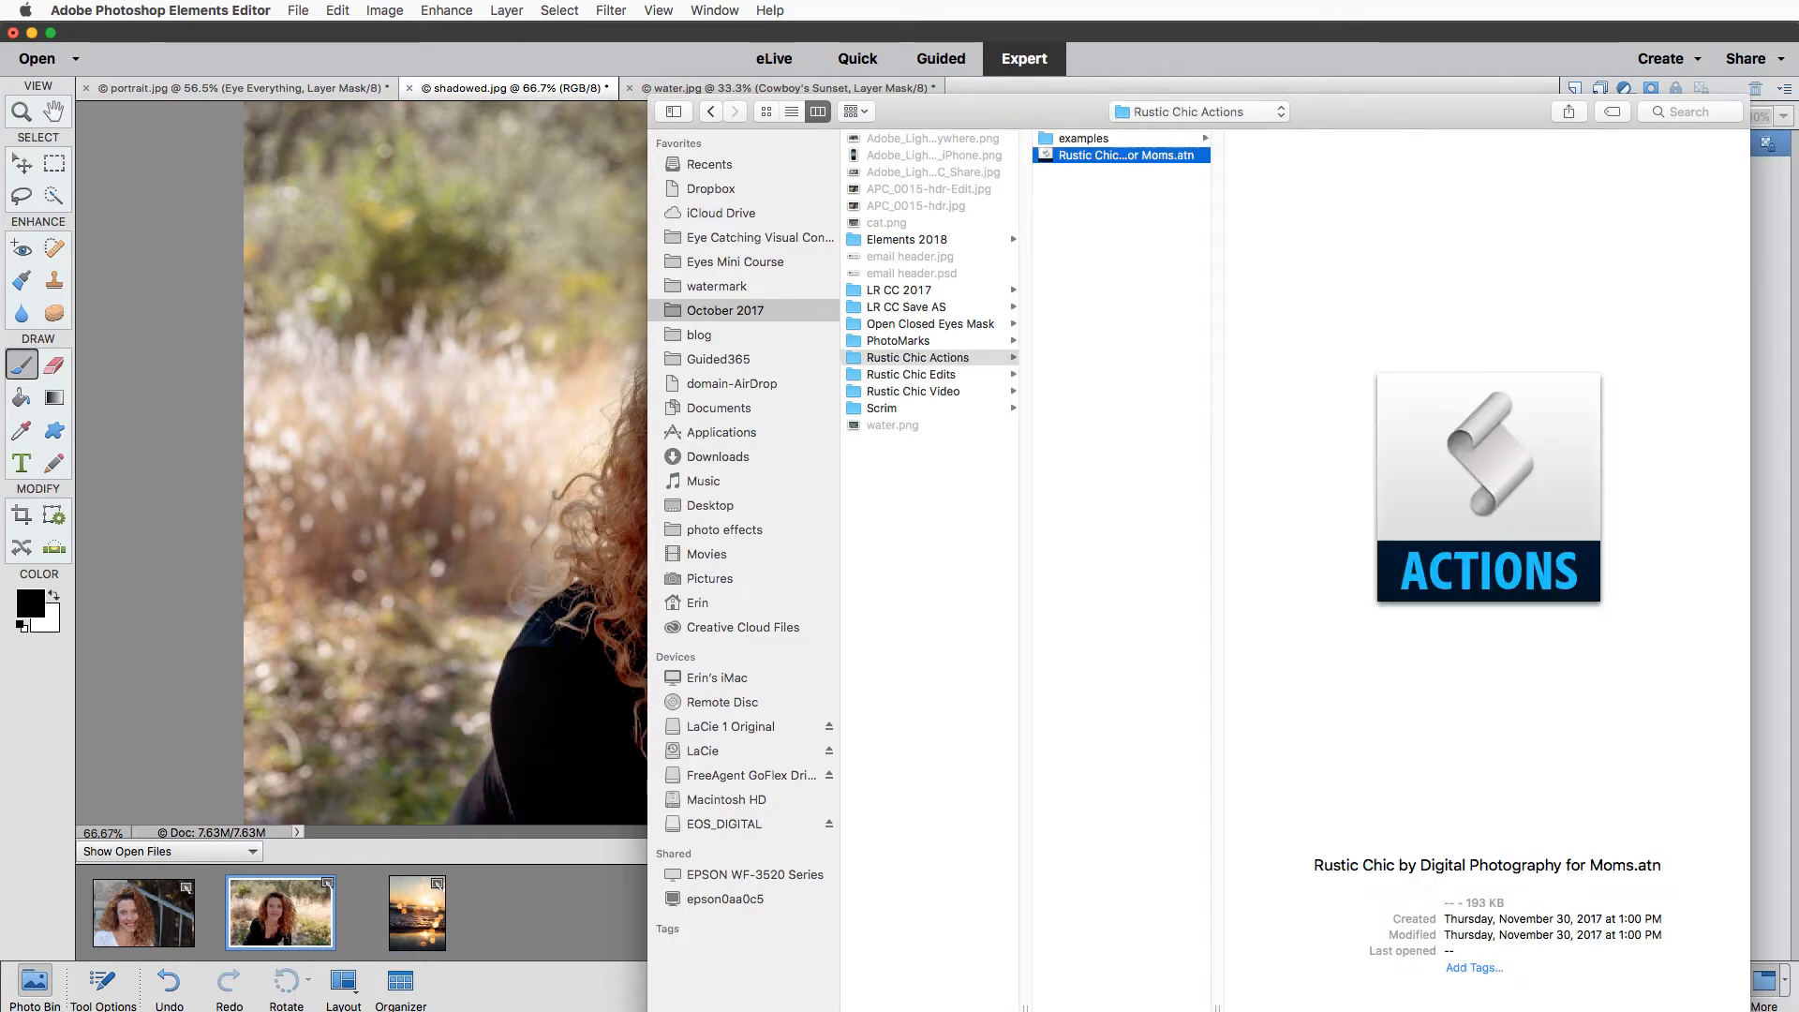
key("Return")
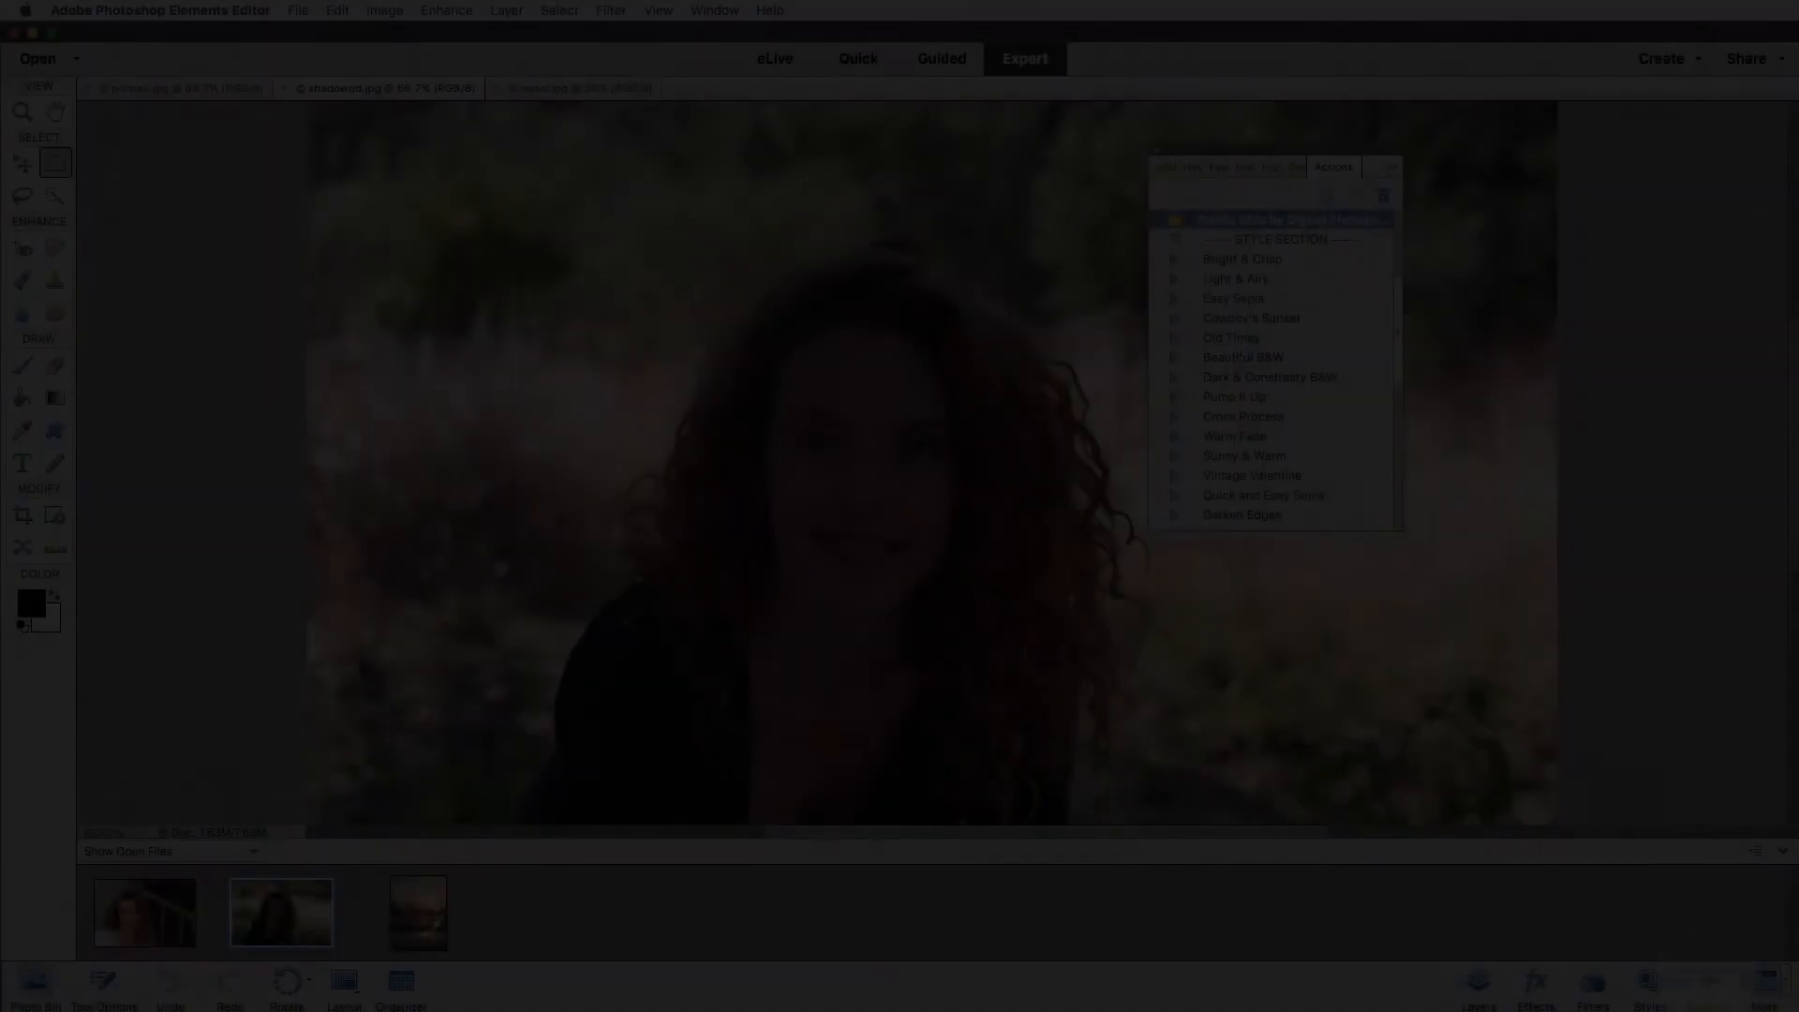
Collapse and re-expand the Rustic Chic set in the list of loaded actions.
scroll(1252, 318, "up", 5)
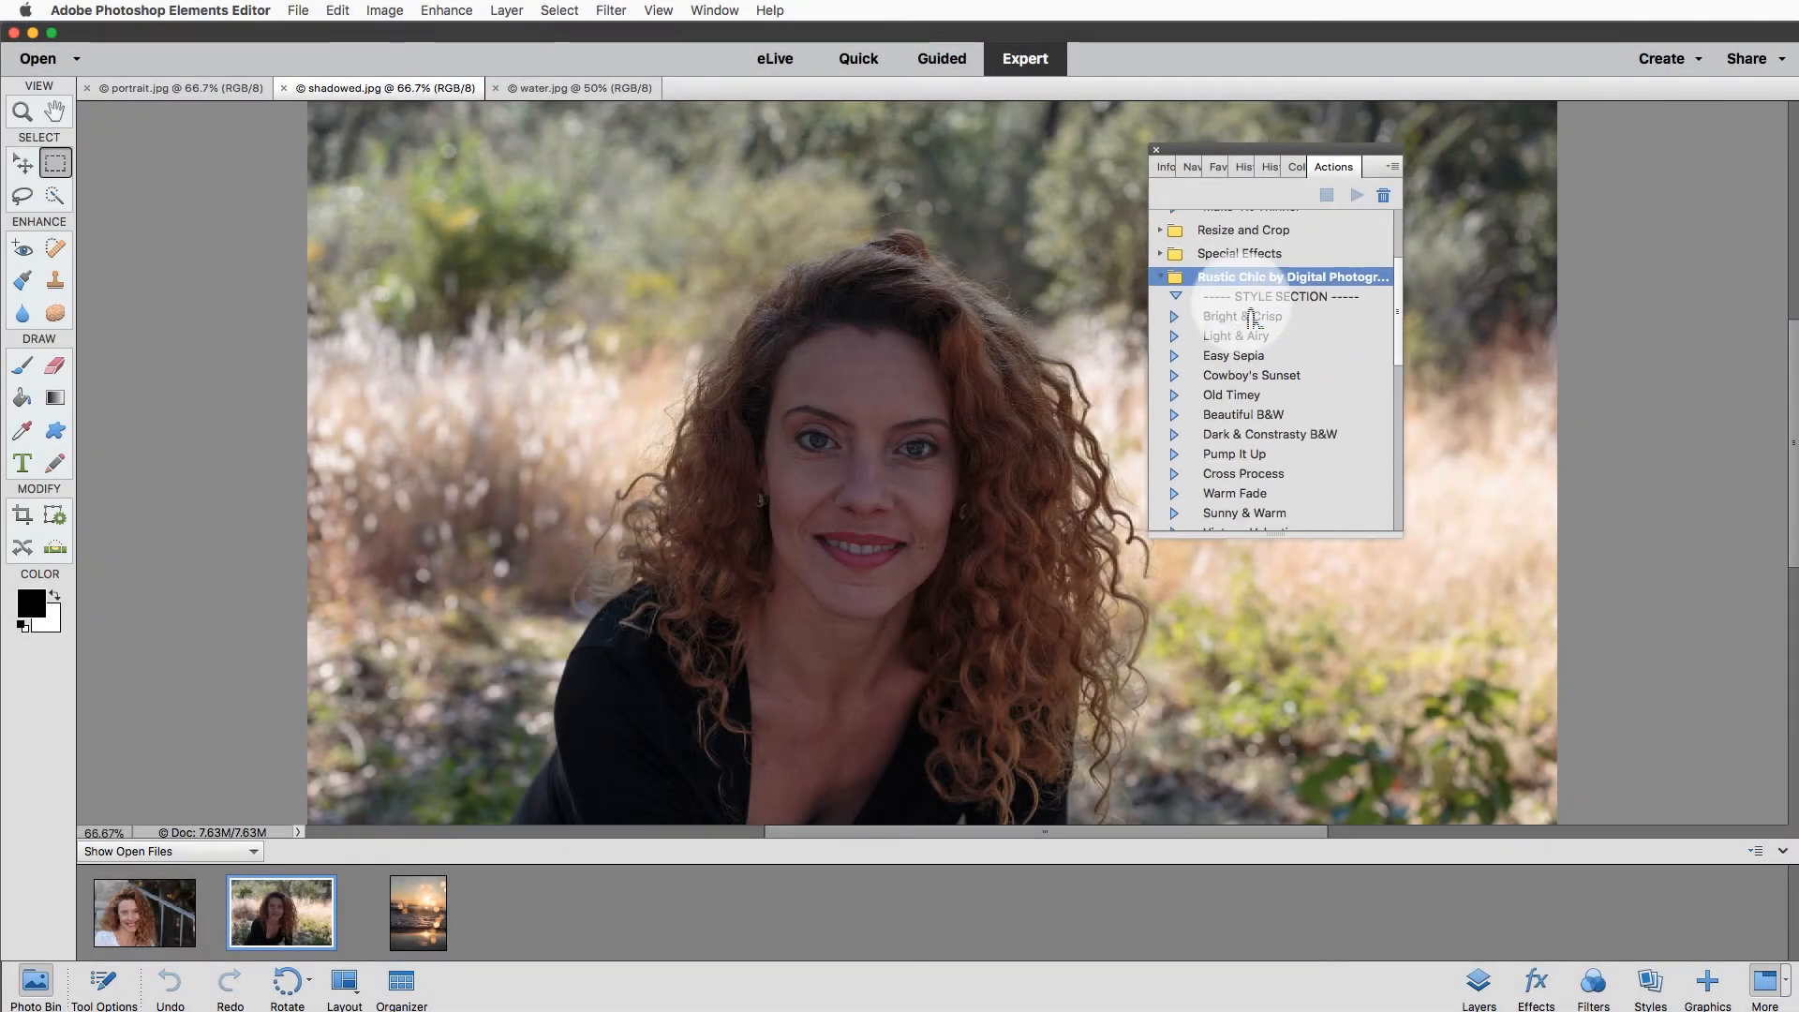
scroll(1252, 326, "down", 5)
scroll(1209, 309, "up", 3)
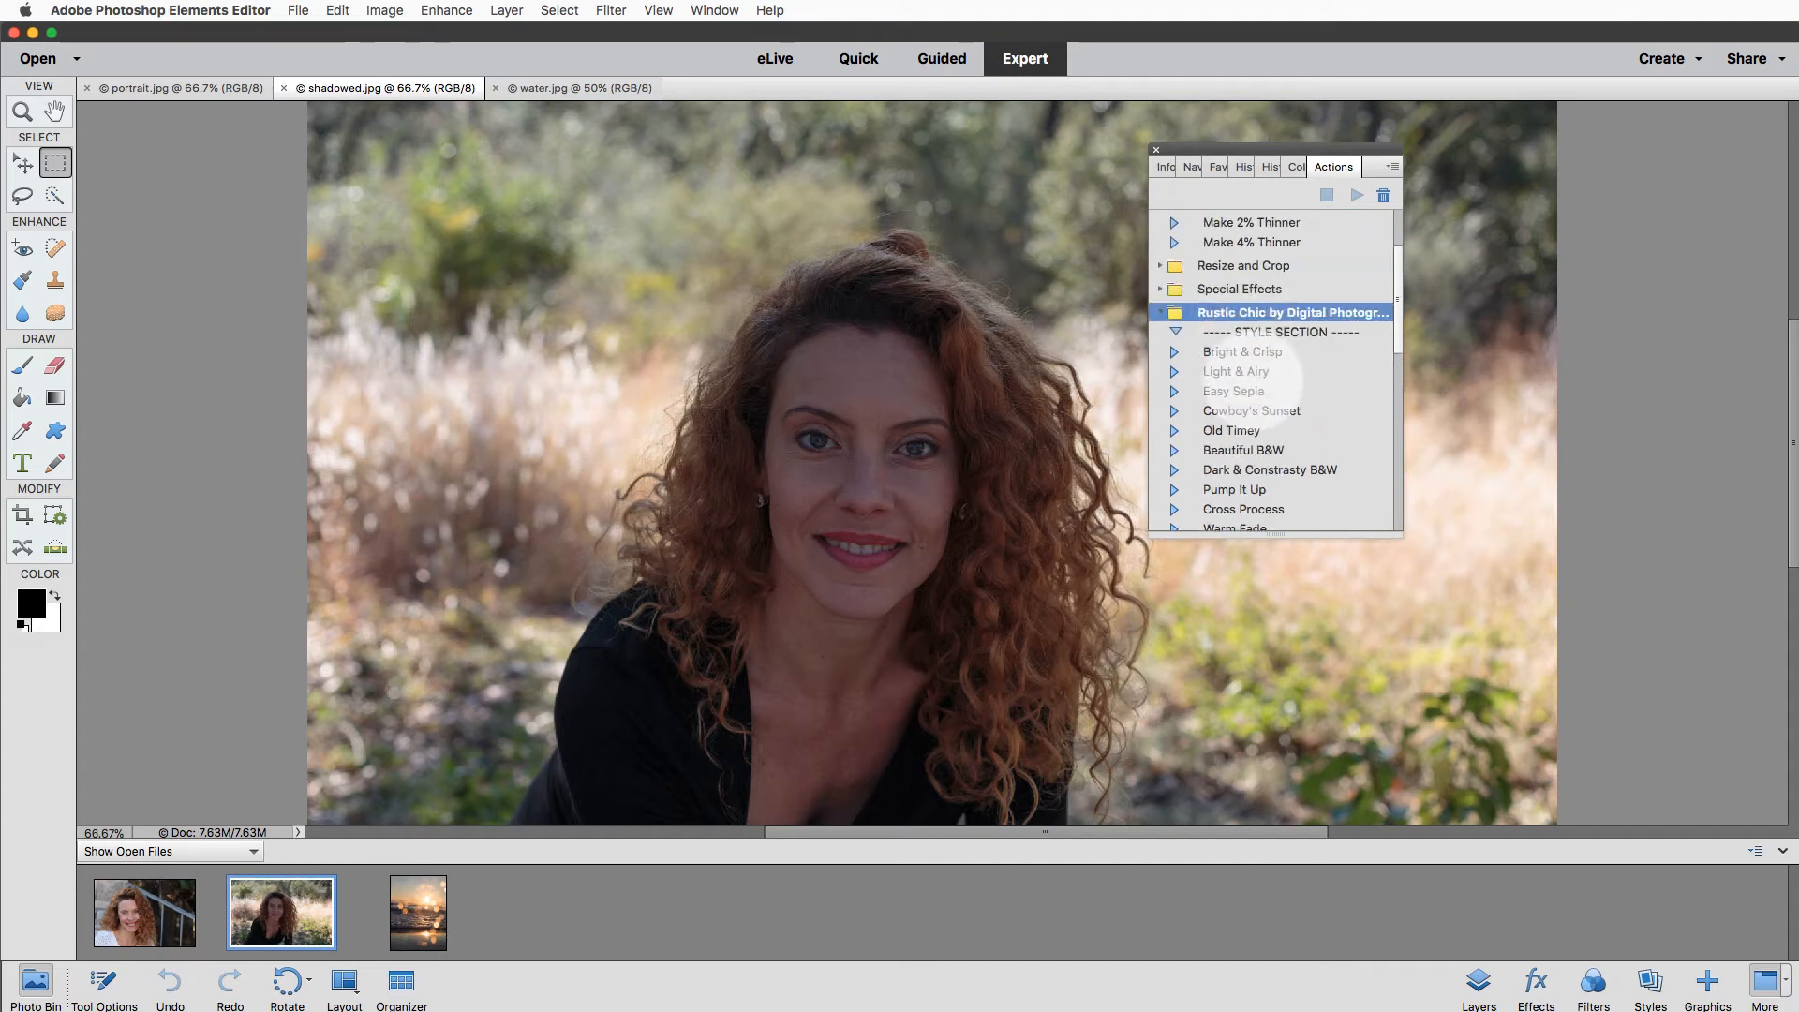
scroll(1199, 312, "down", 1)
left_click(1160, 289)
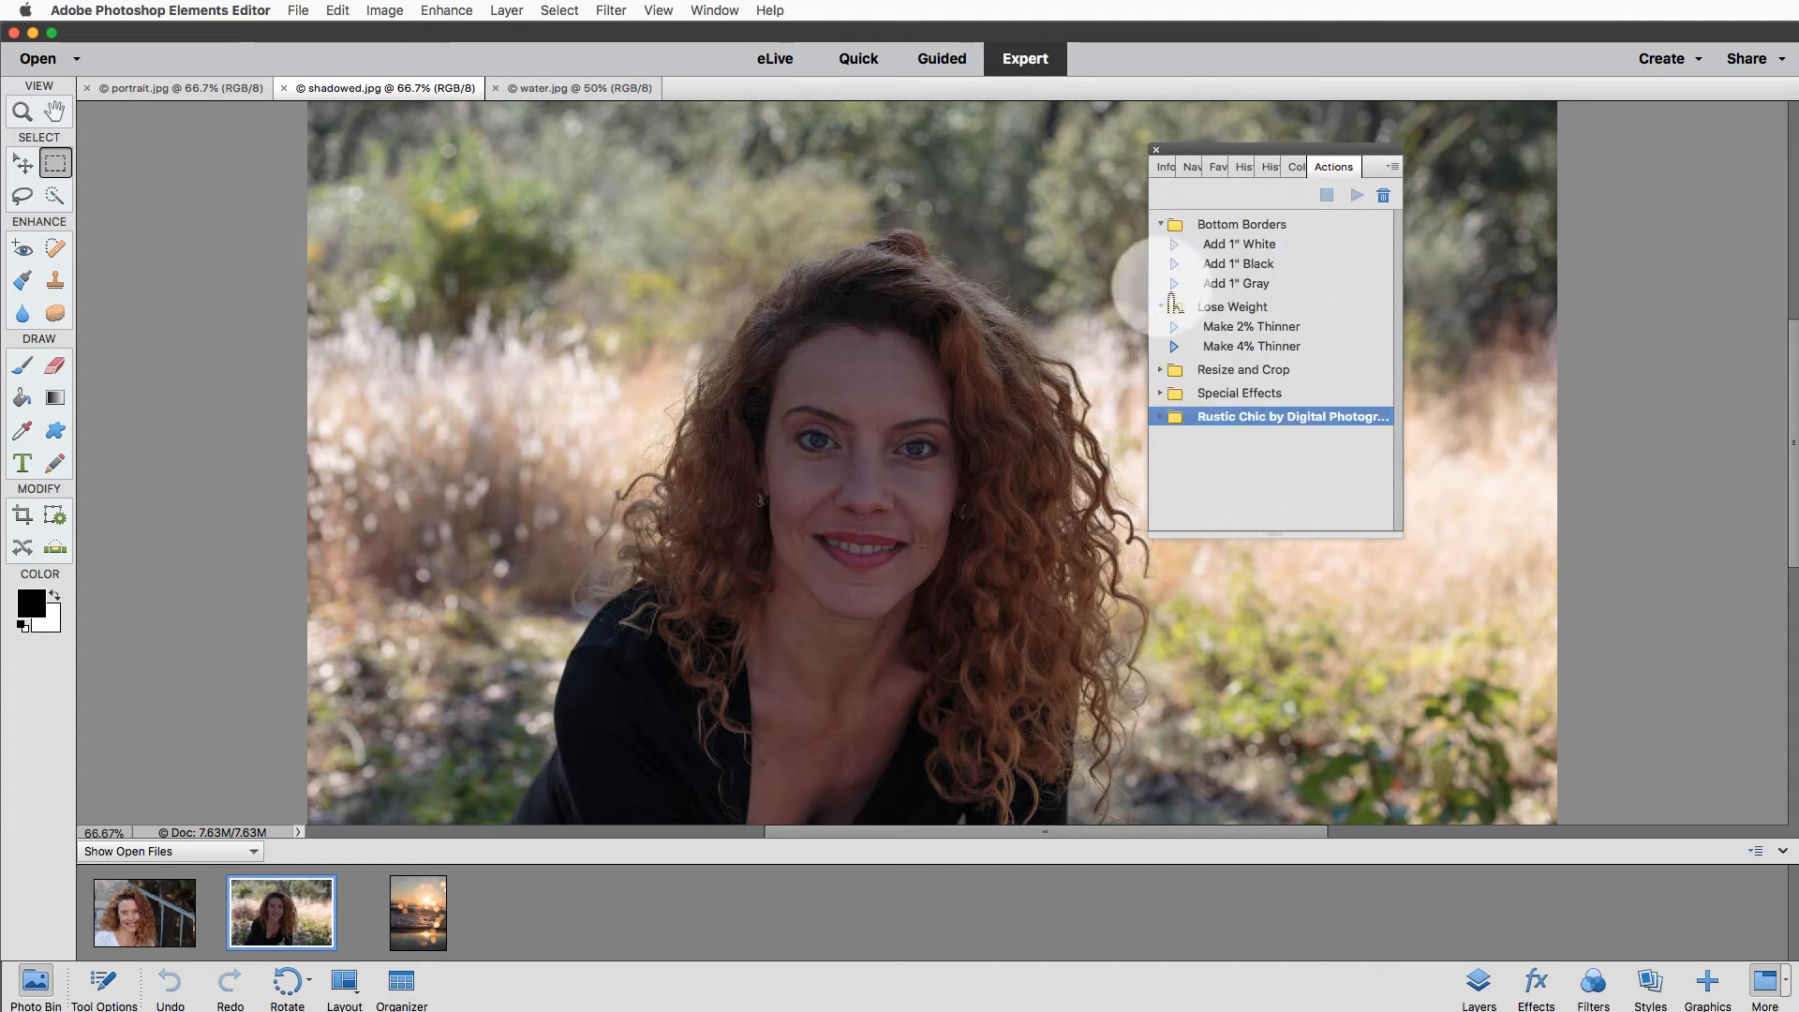
left_click(1162, 417)
Examine the actions in the Style, Corrective and Eyes sections of the Rustic Chic set.
scroll(1256, 440, "down", 5)
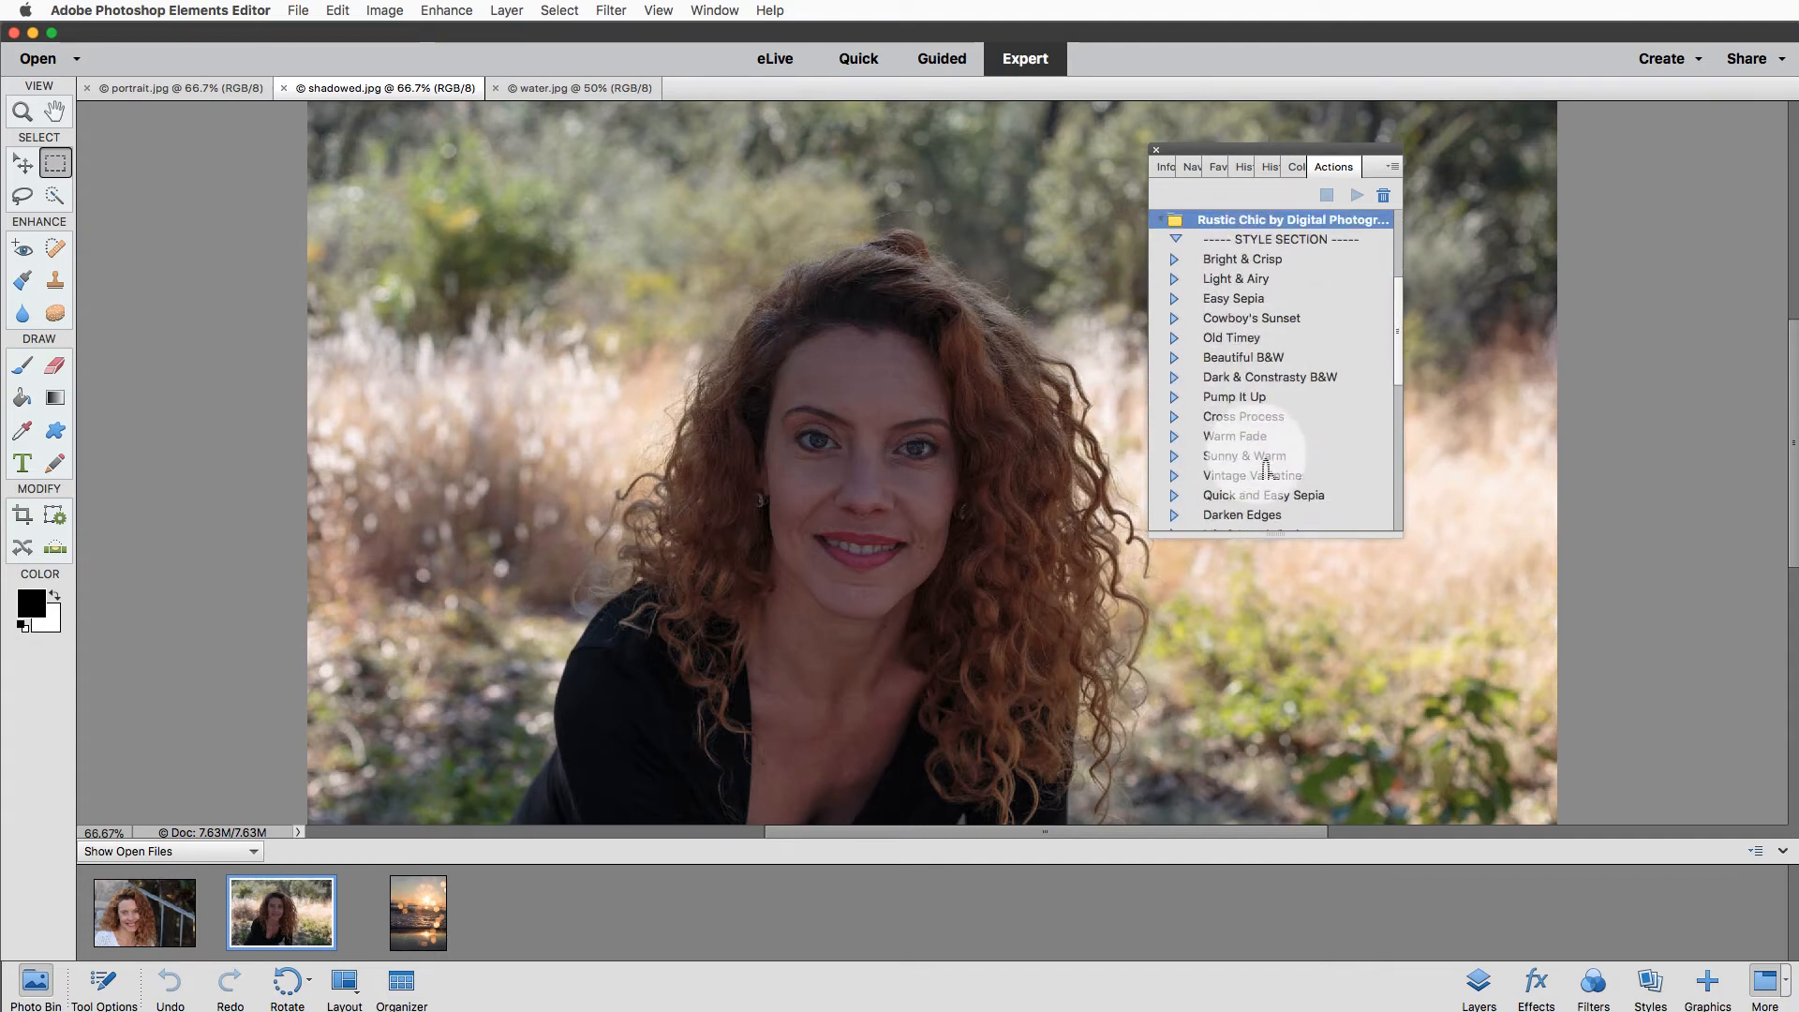
scroll(1266, 468, "up", 1)
scroll(1266, 468, "up", 3)
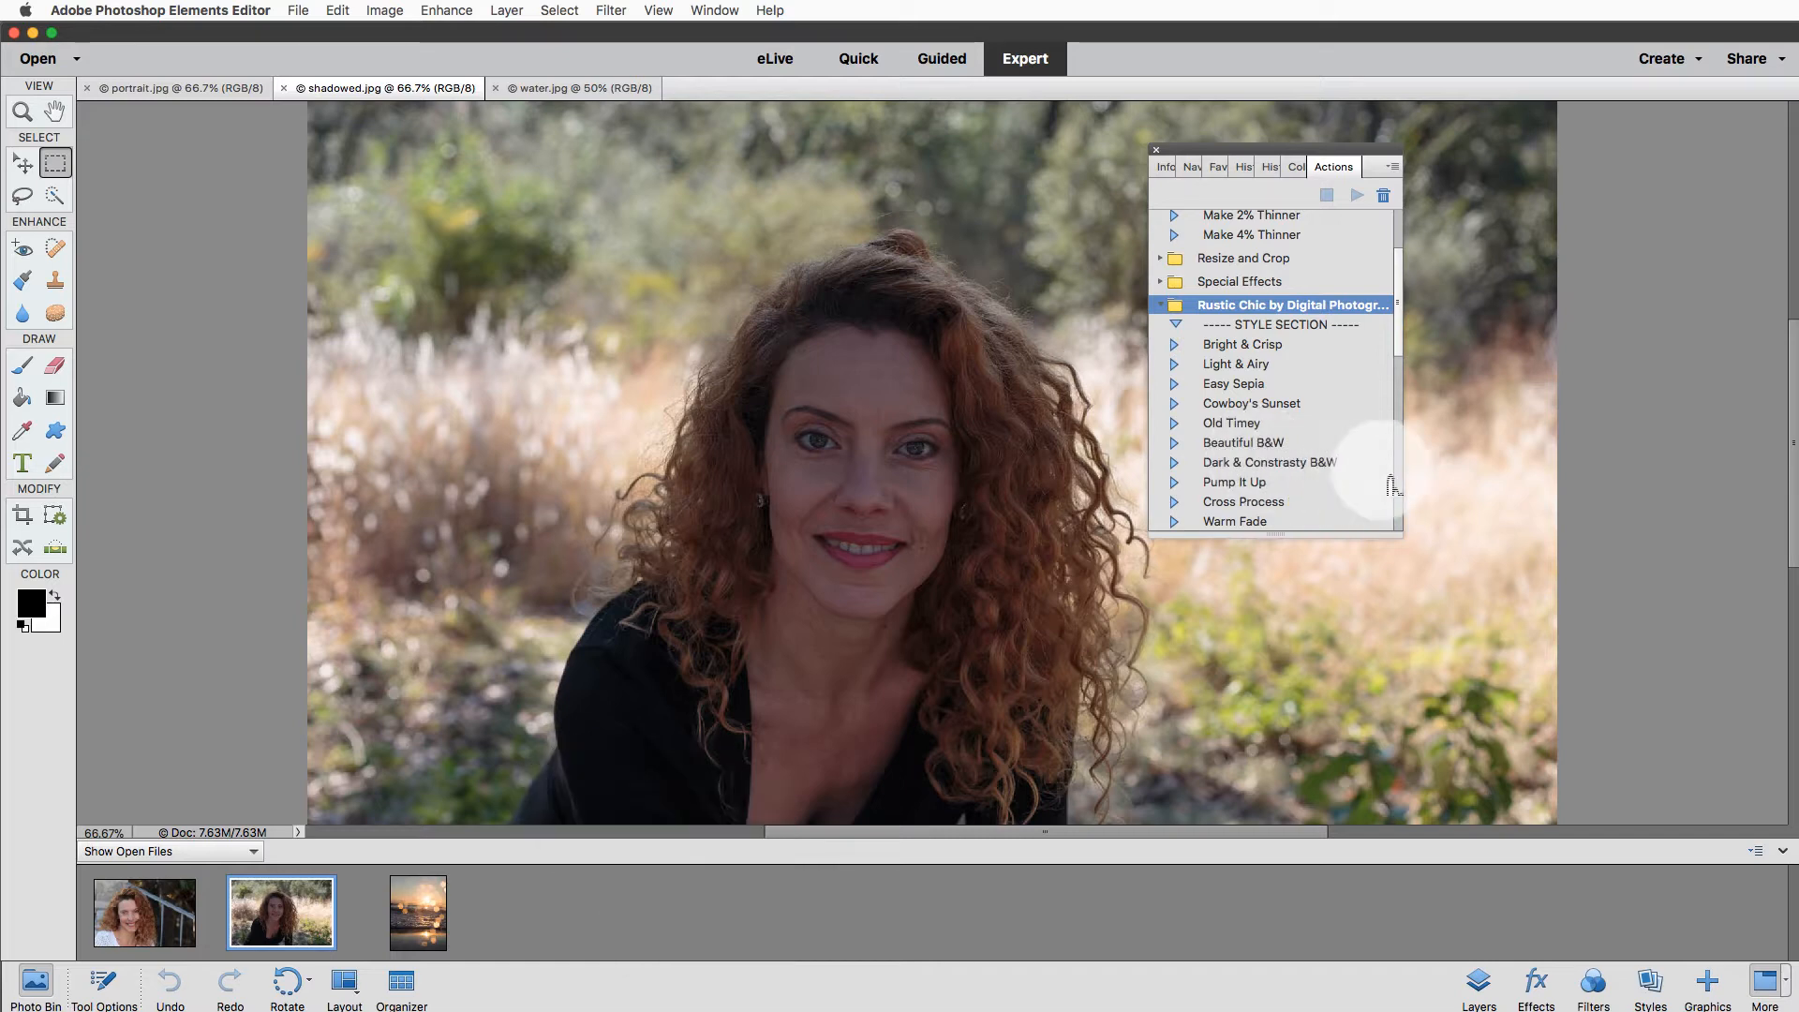
scroll(1235, 444, "down", 2)
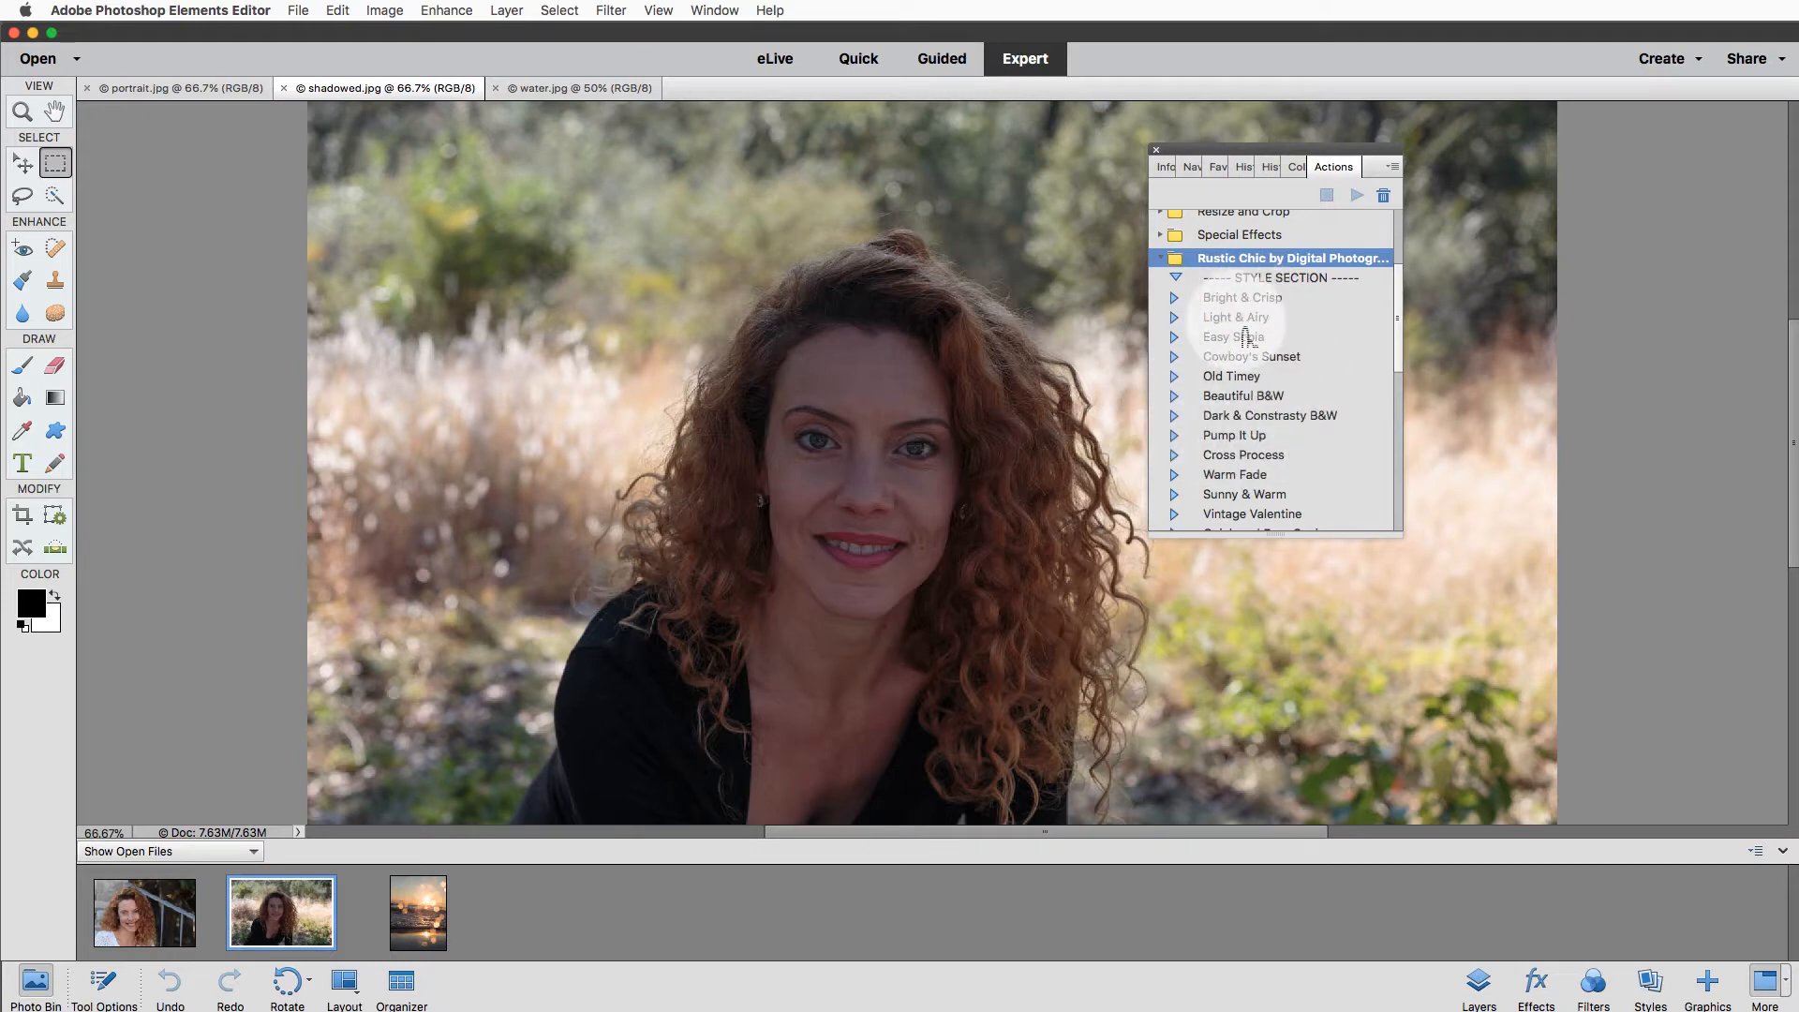
scroll(1252, 398, "down", 3)
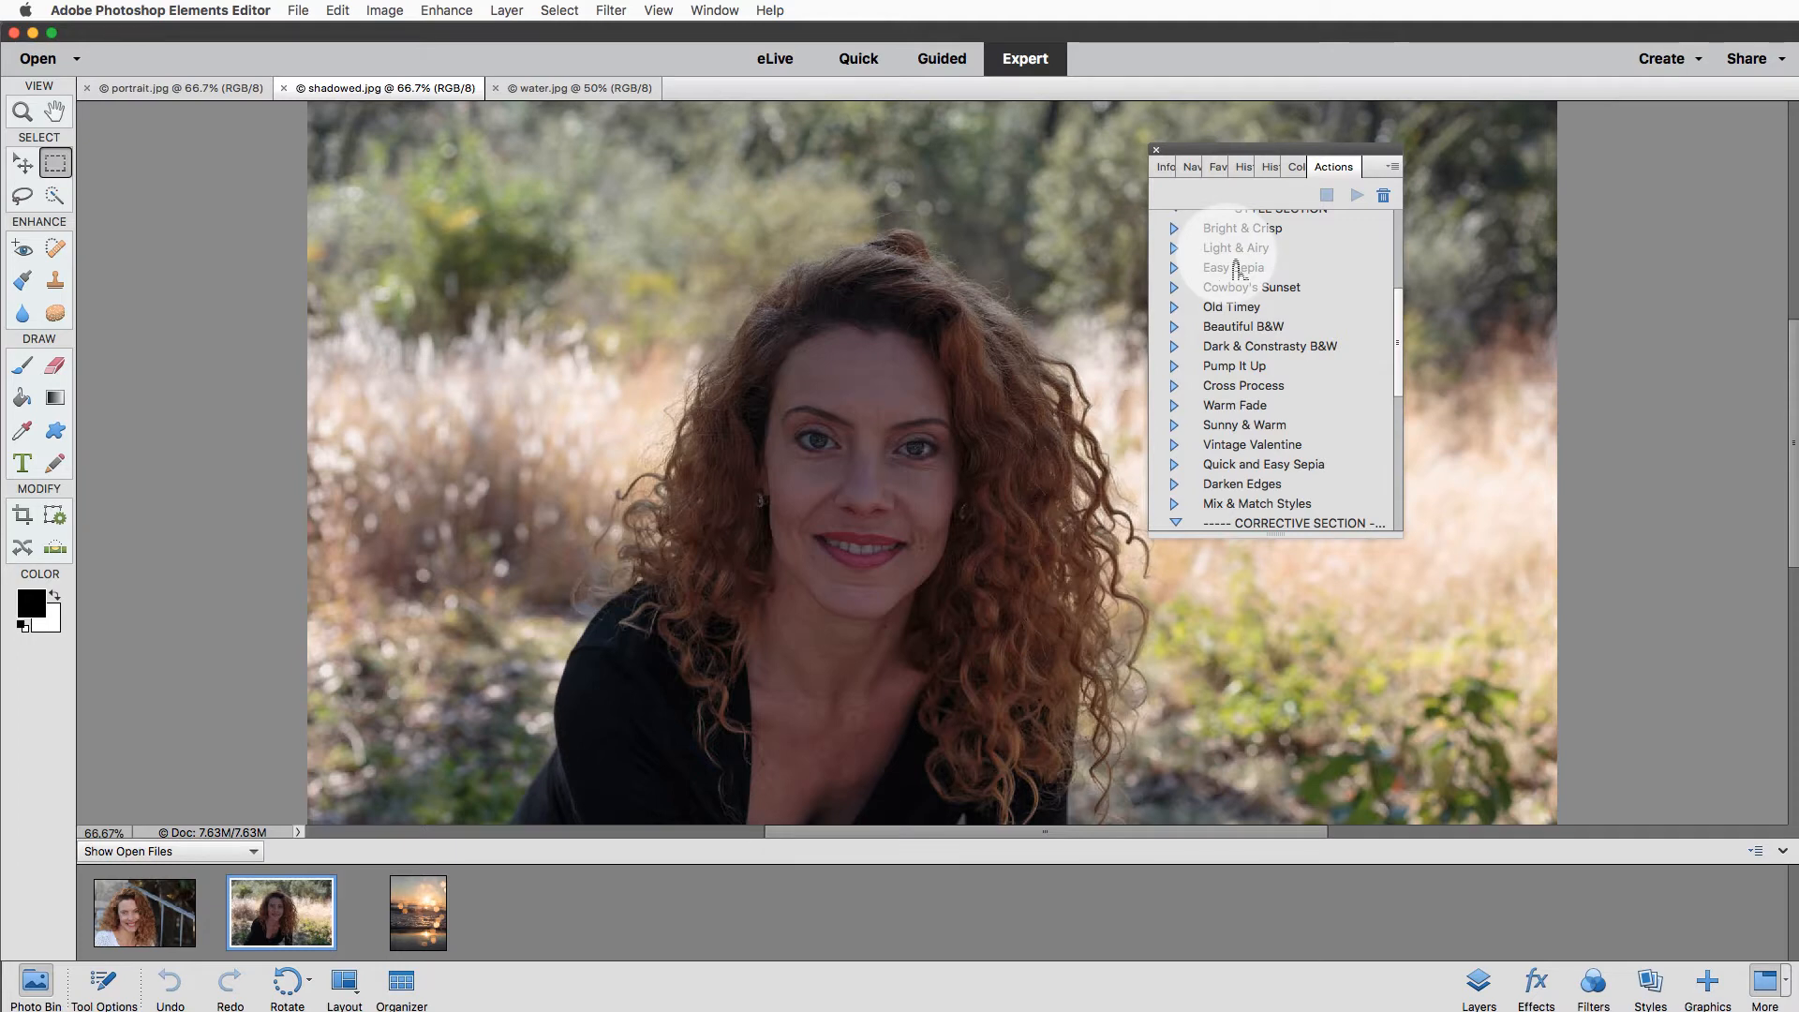
scroll(1236, 270, "down", 5)
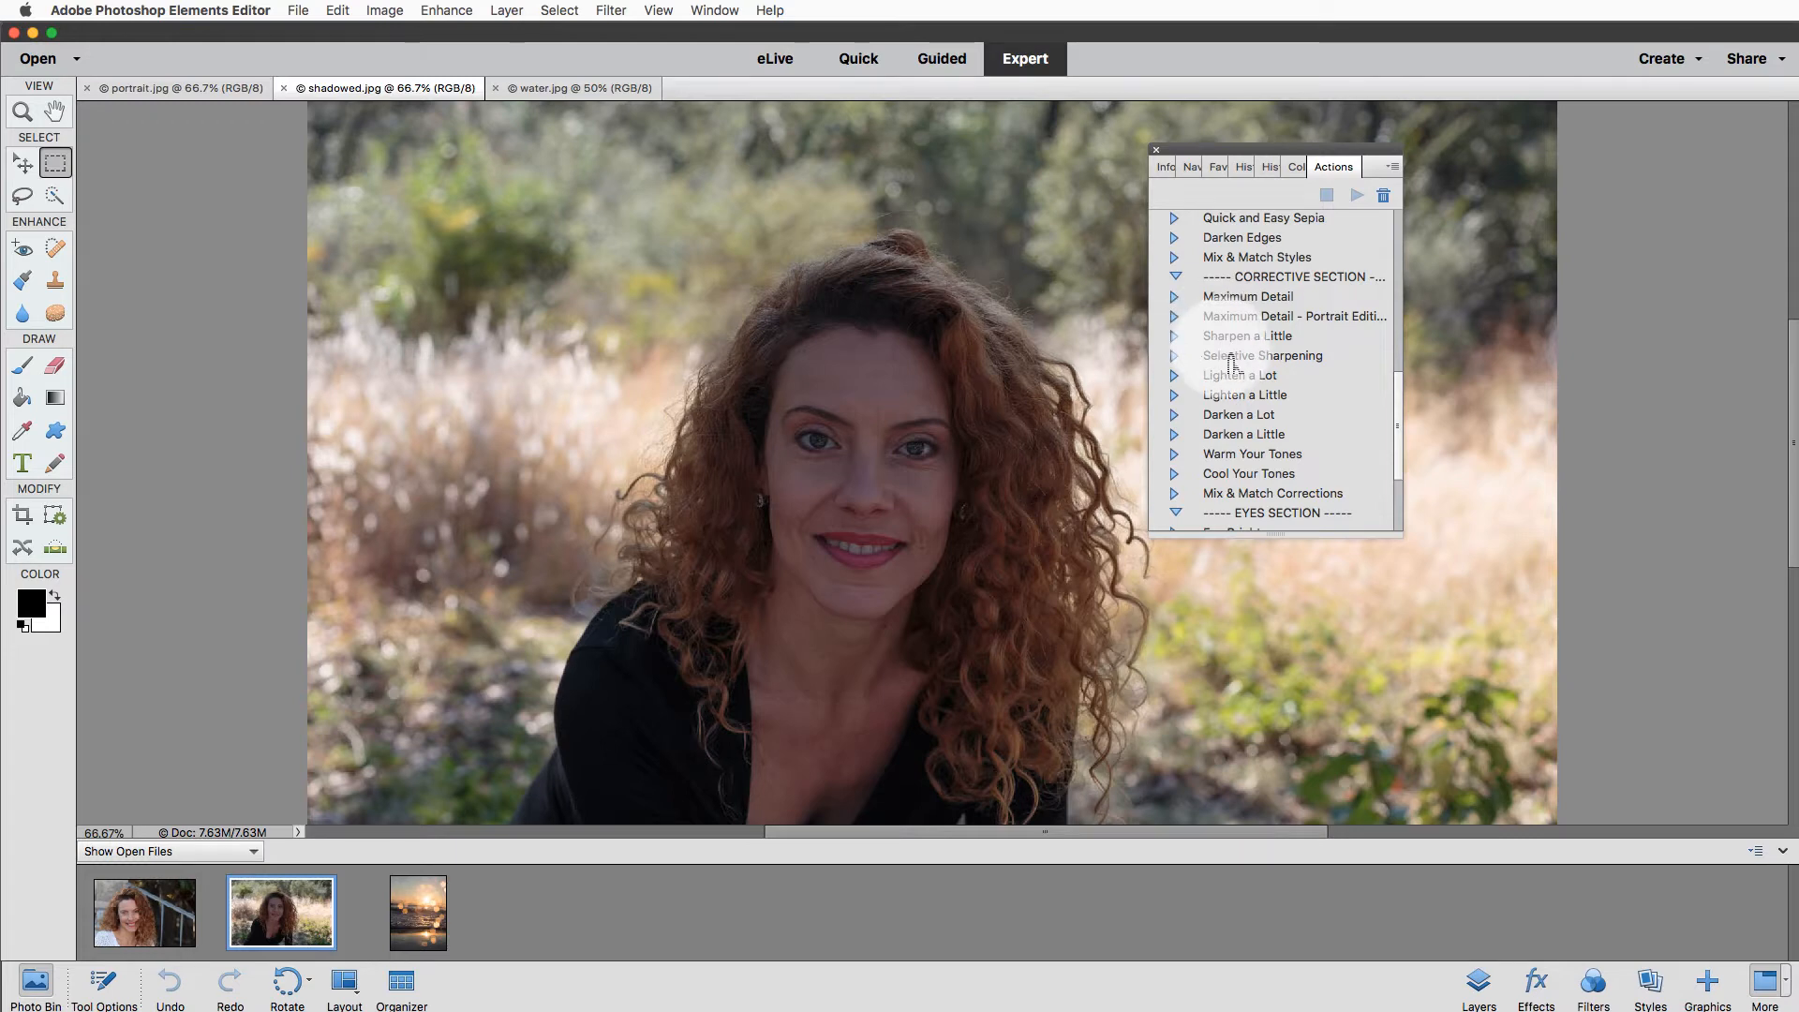
scroll(1227, 356, "down", 5)
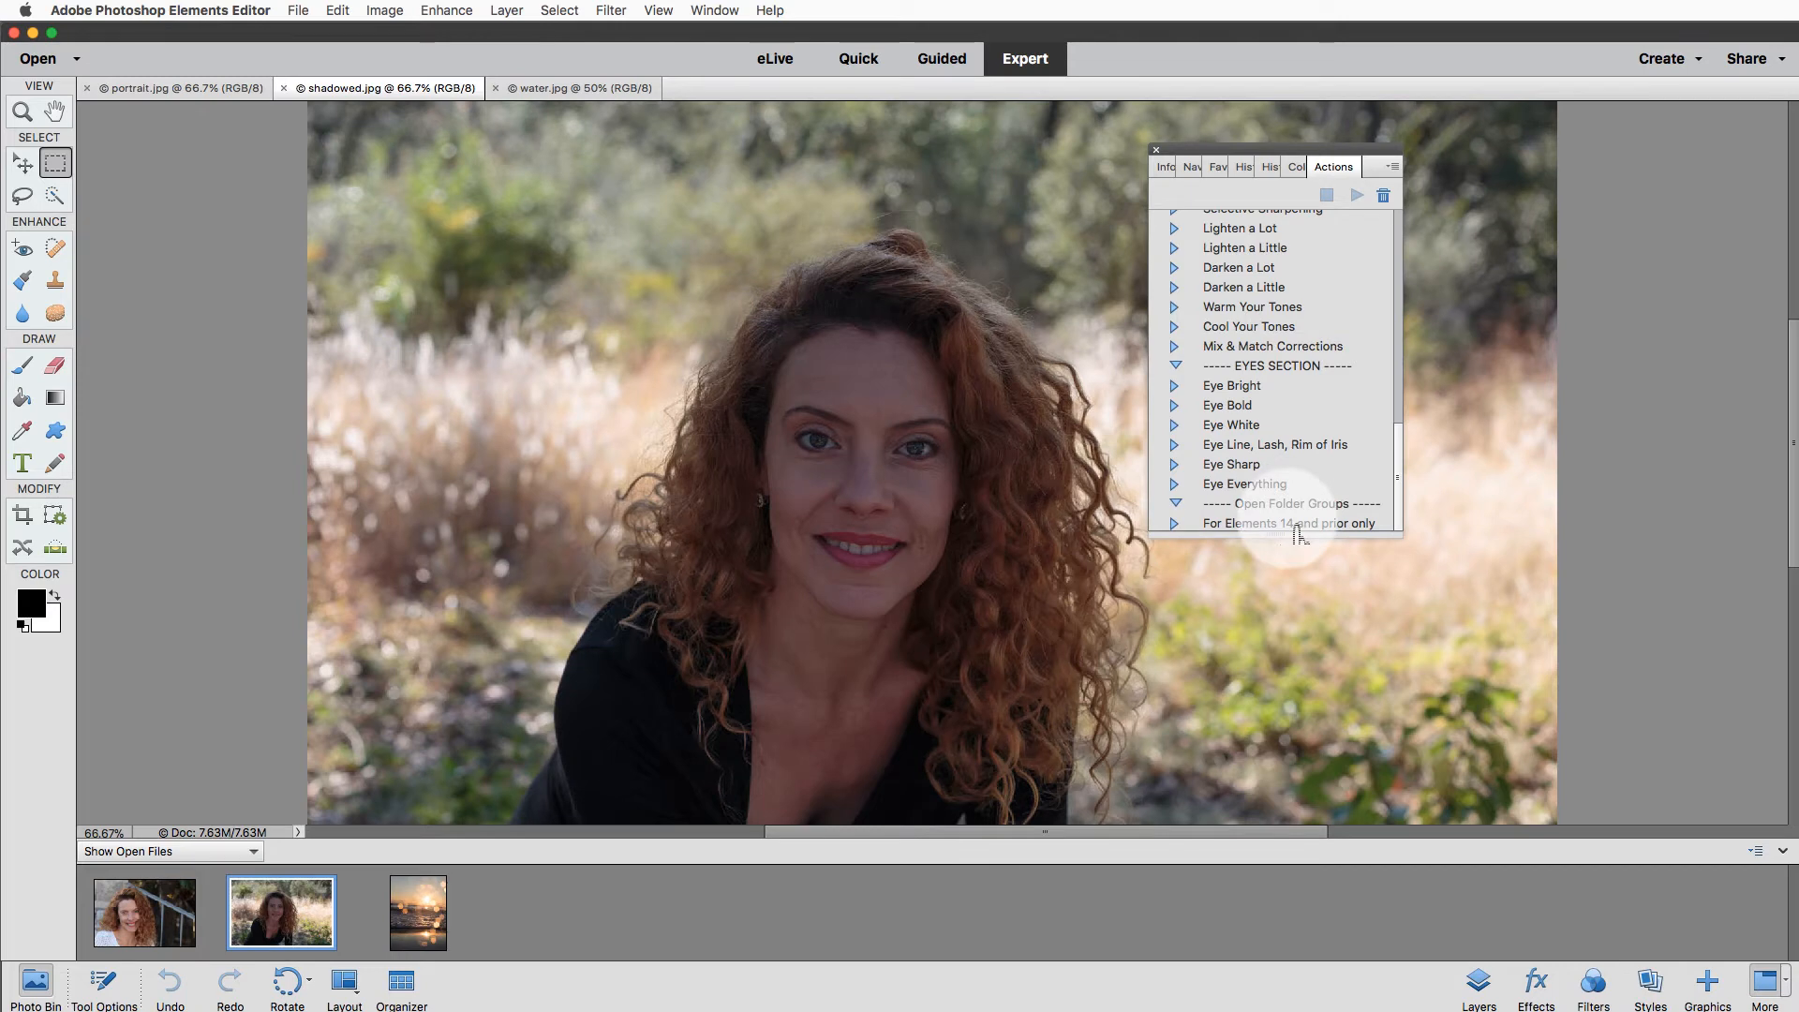
scroll(1239, 321, "up", 10)
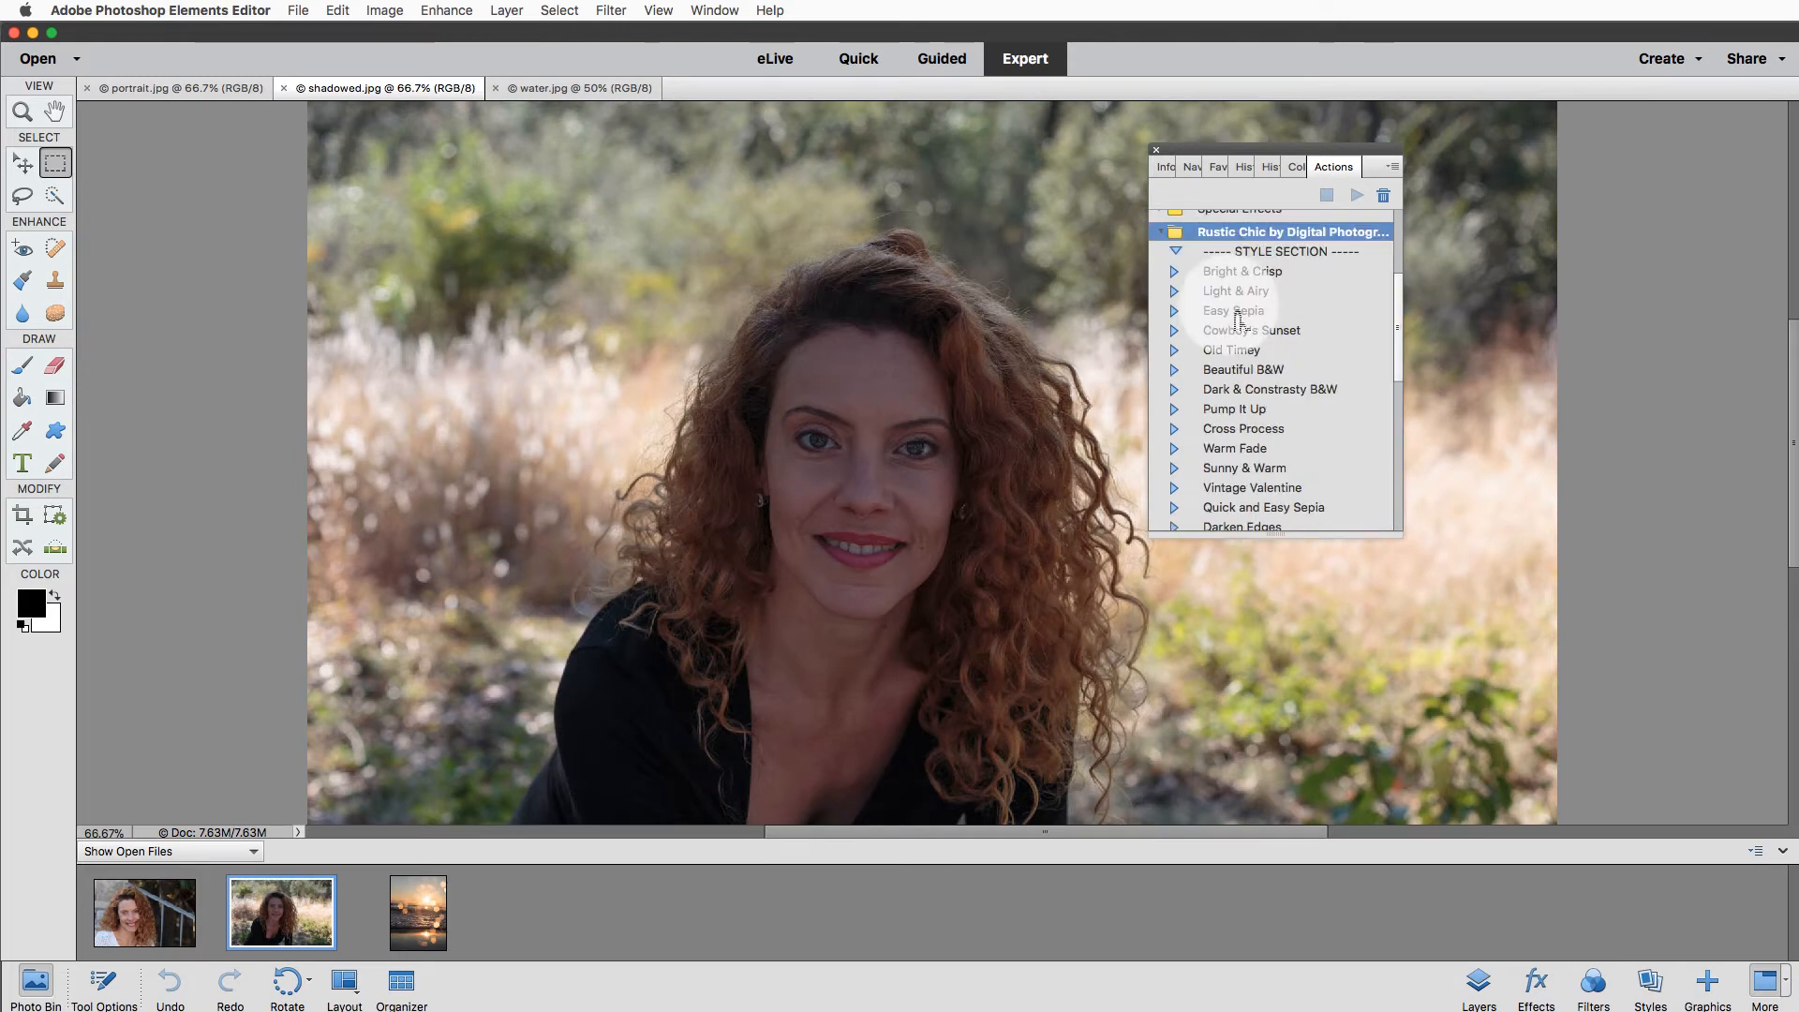
scroll(1238, 321, "down", 3)
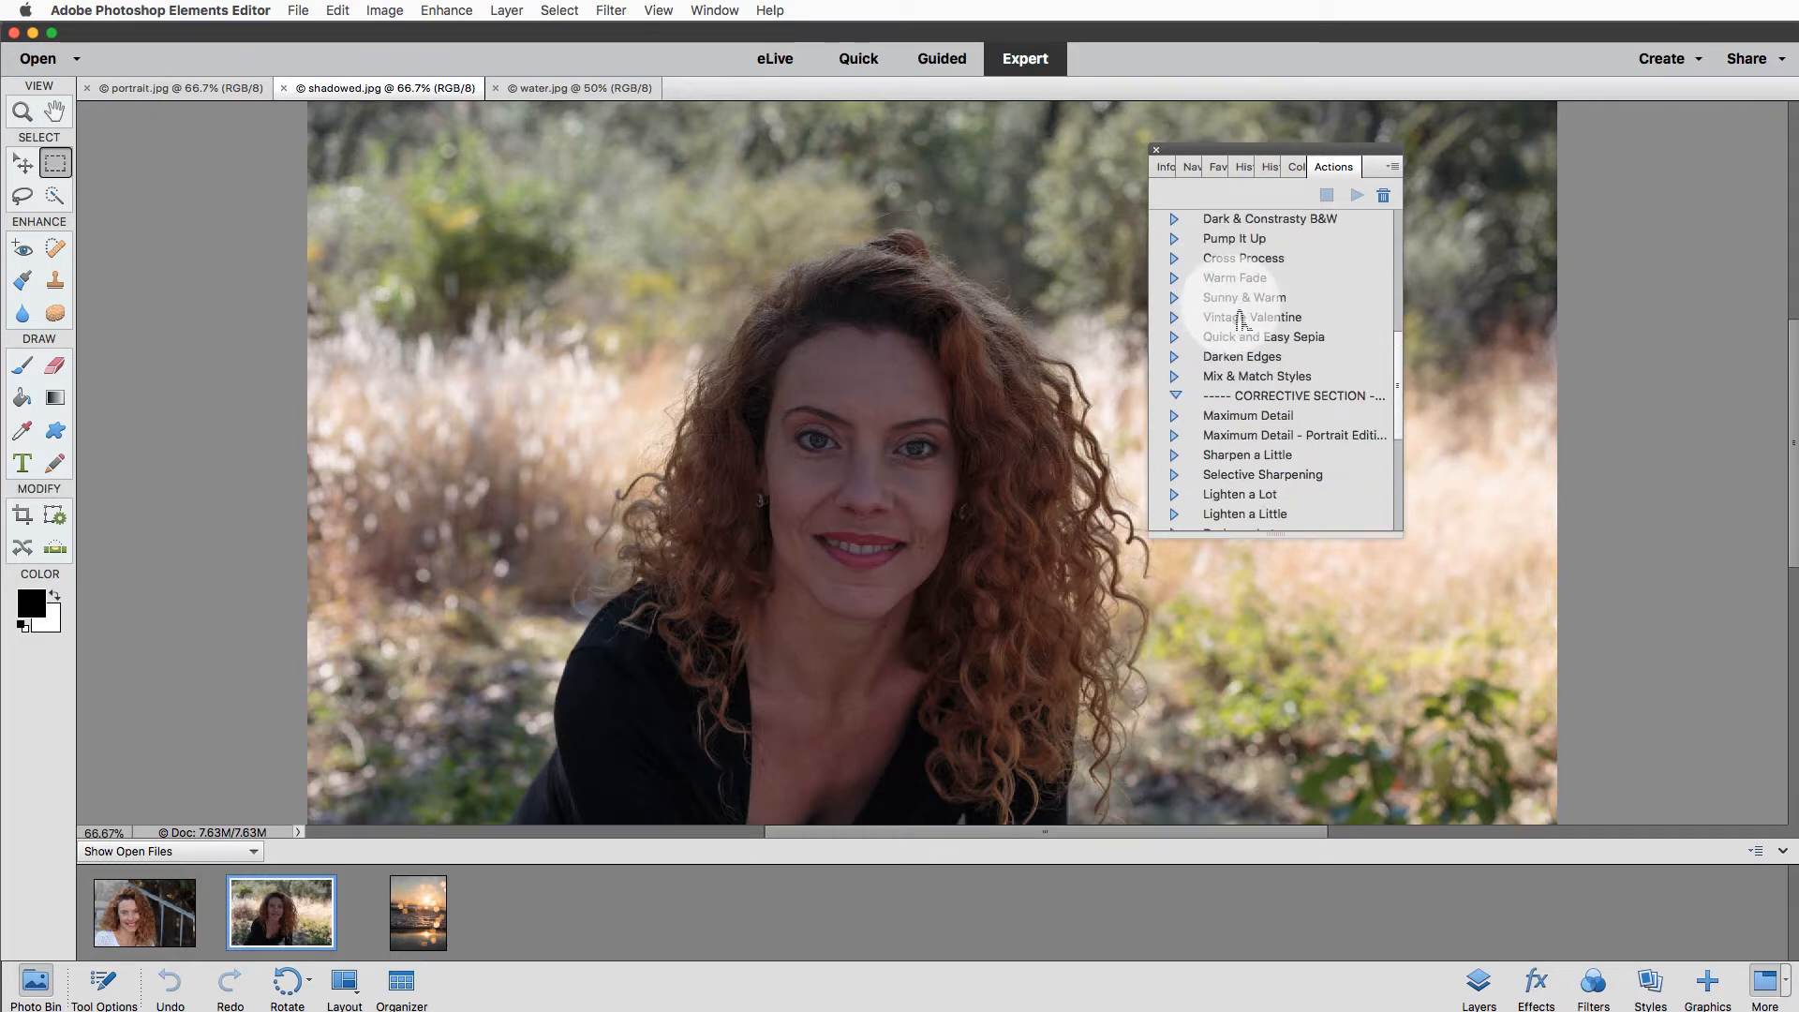
scroll(1240, 321, "down", 5)
scroll(1217, 362, "down", 1)
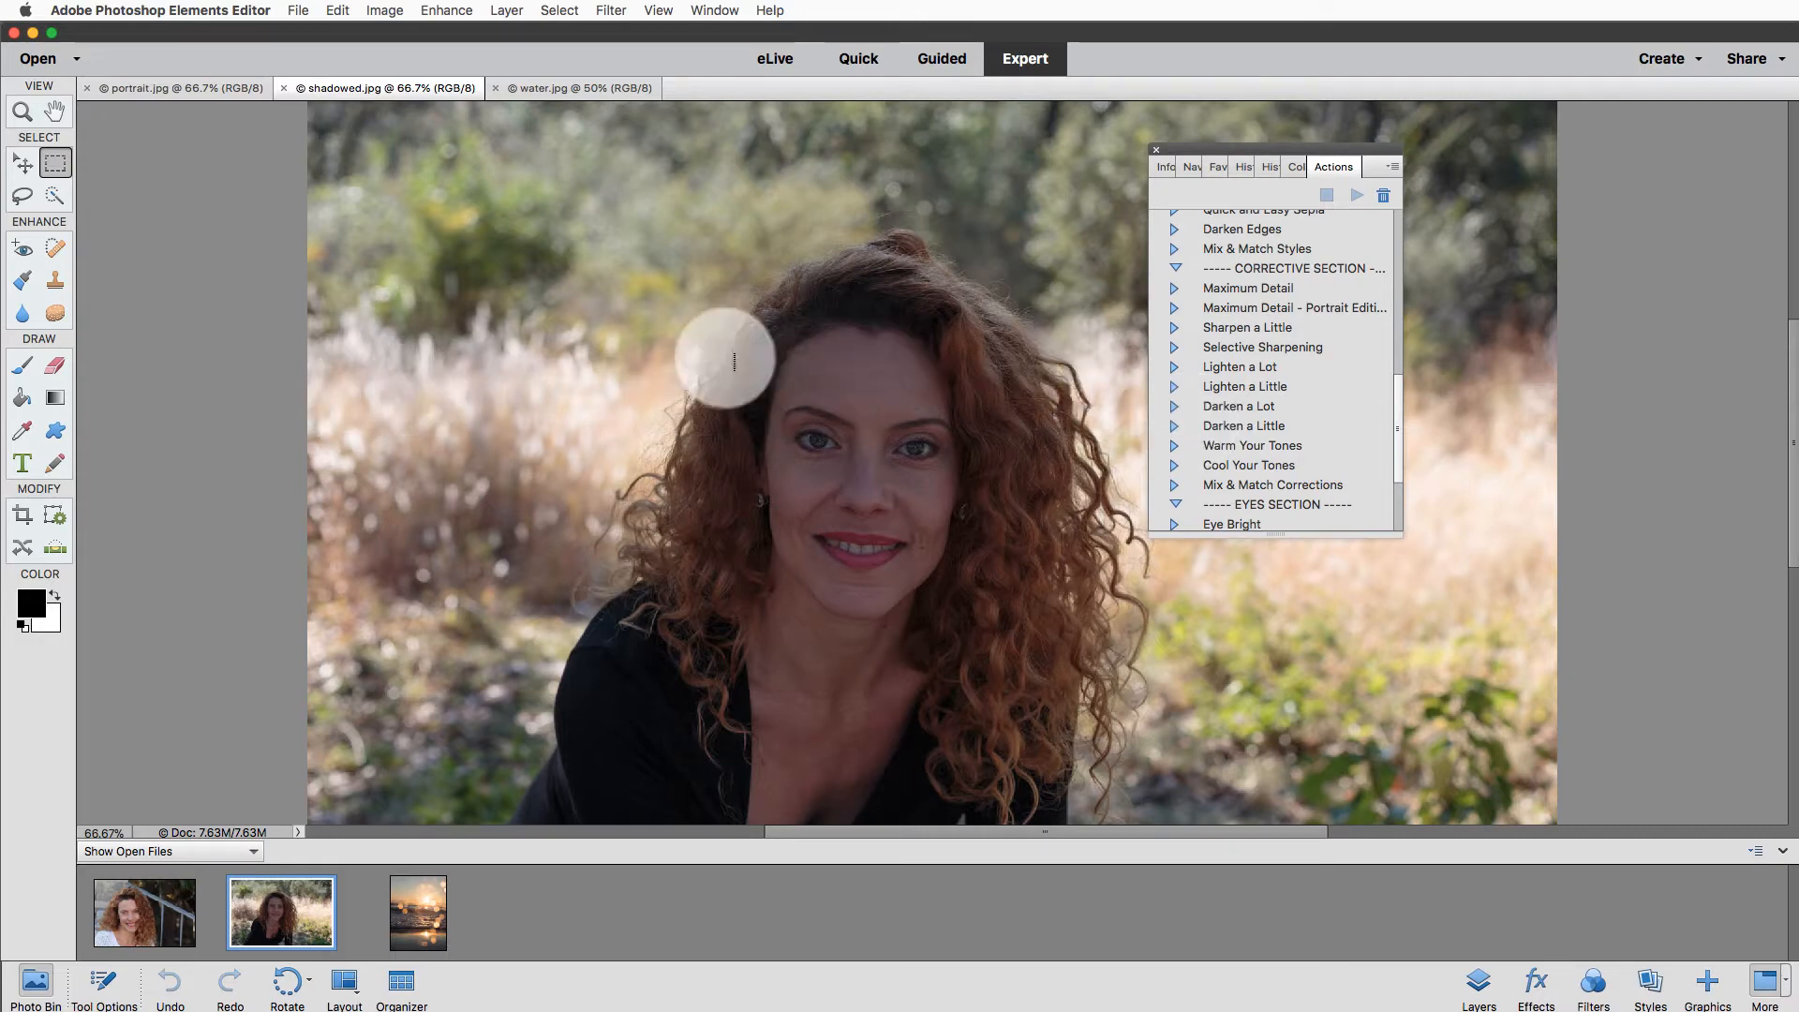
Run the Lighten a Lot action from the Corrective section on shadowed.jpg.
left_click(1251, 393)
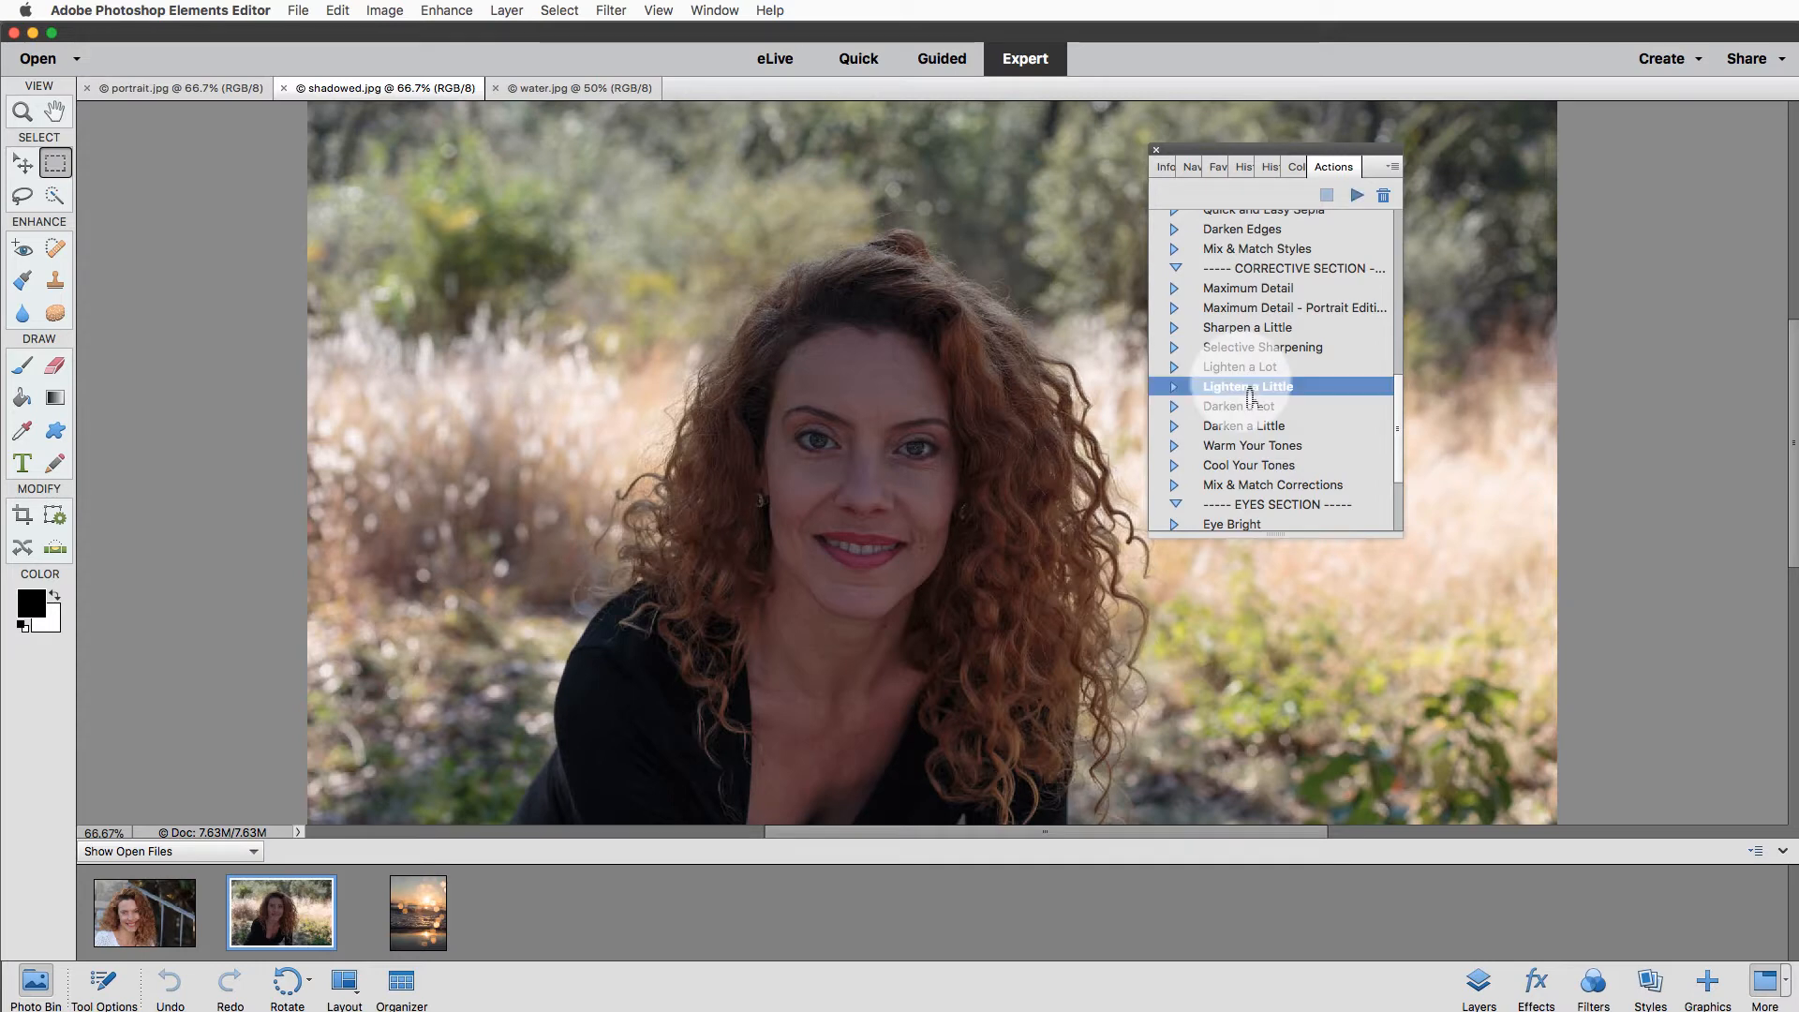
left_click(1226, 372)
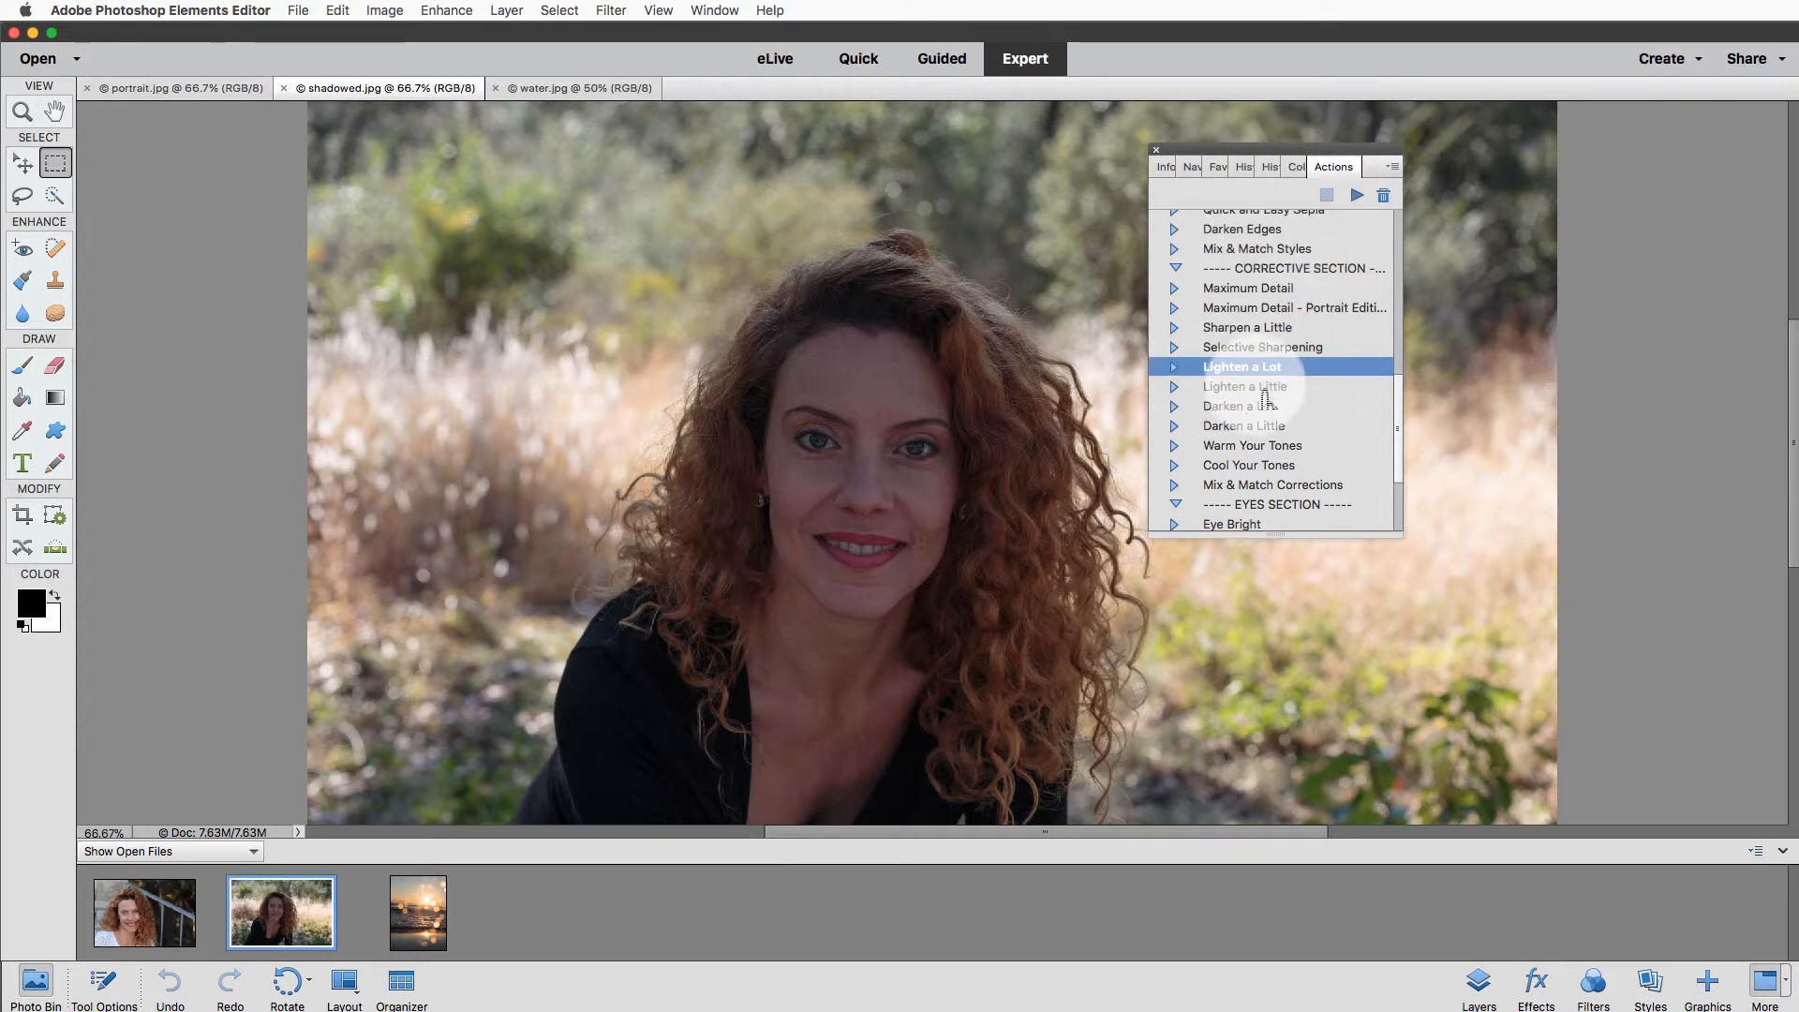
left_click(1356, 195)
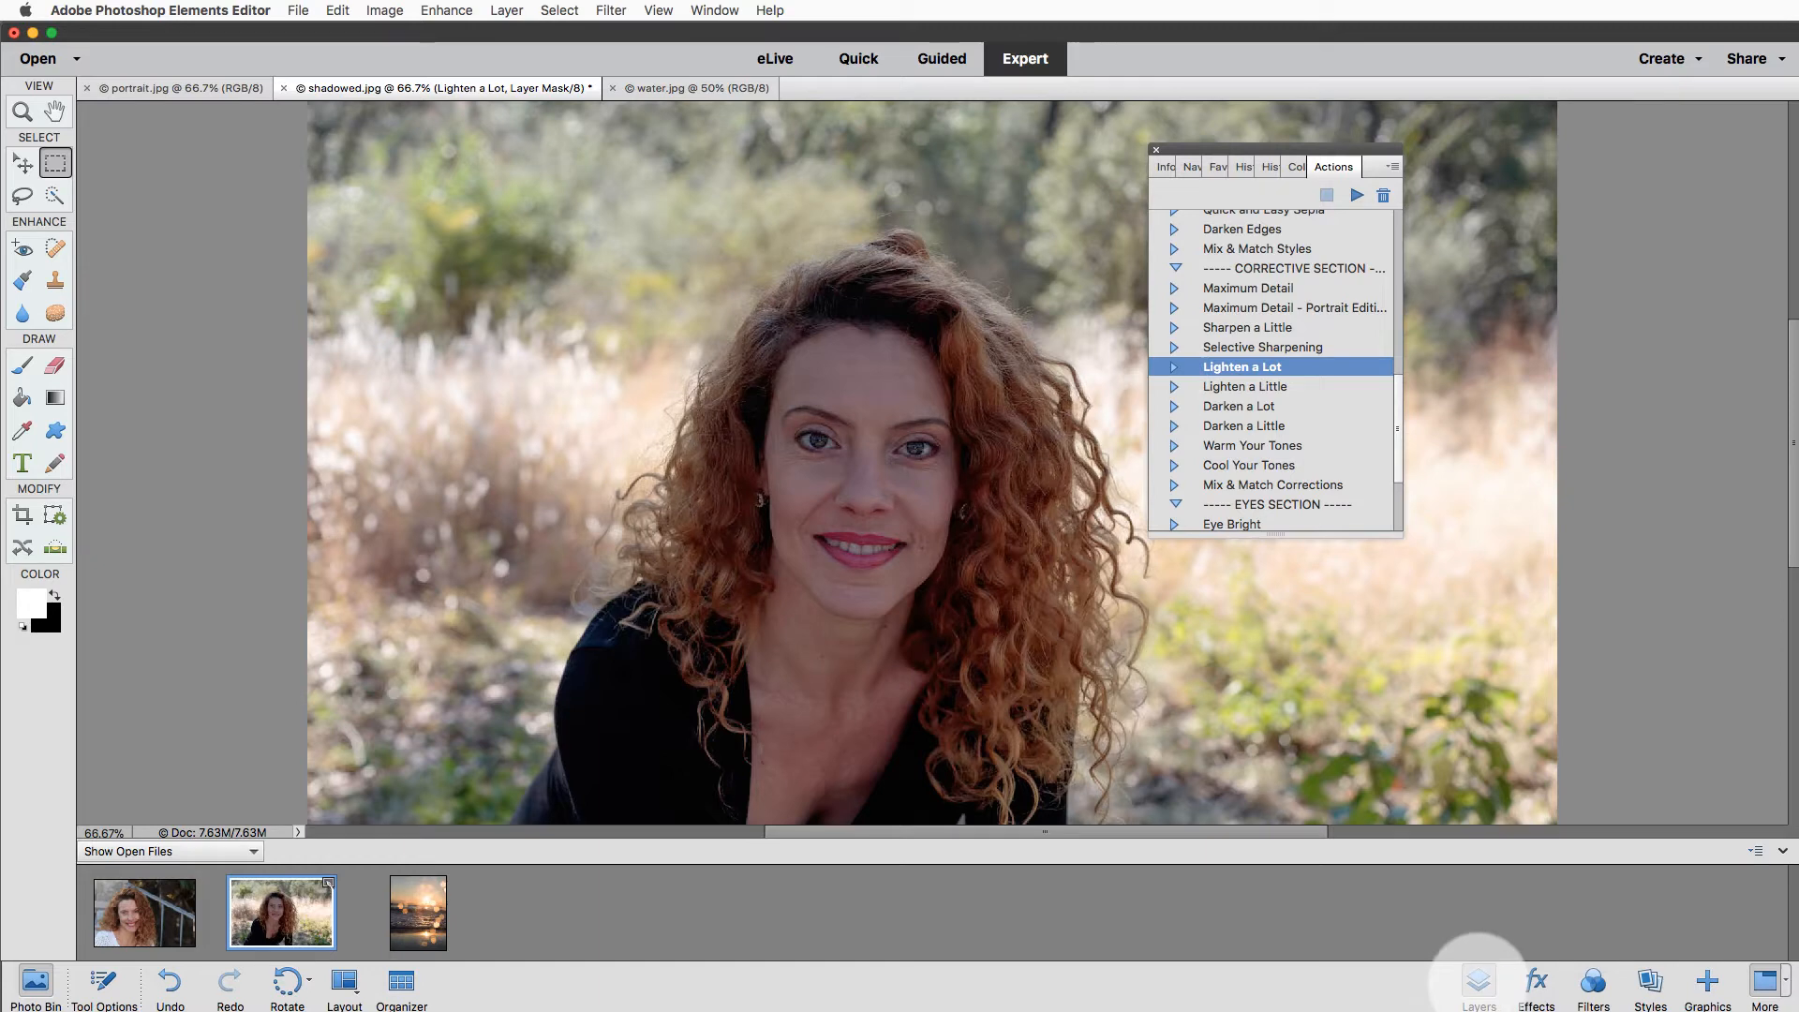
Show the layers and turn the Lighten a Lot layer's visibility off and on to compare the photo before and after.
left_click(1480, 981)
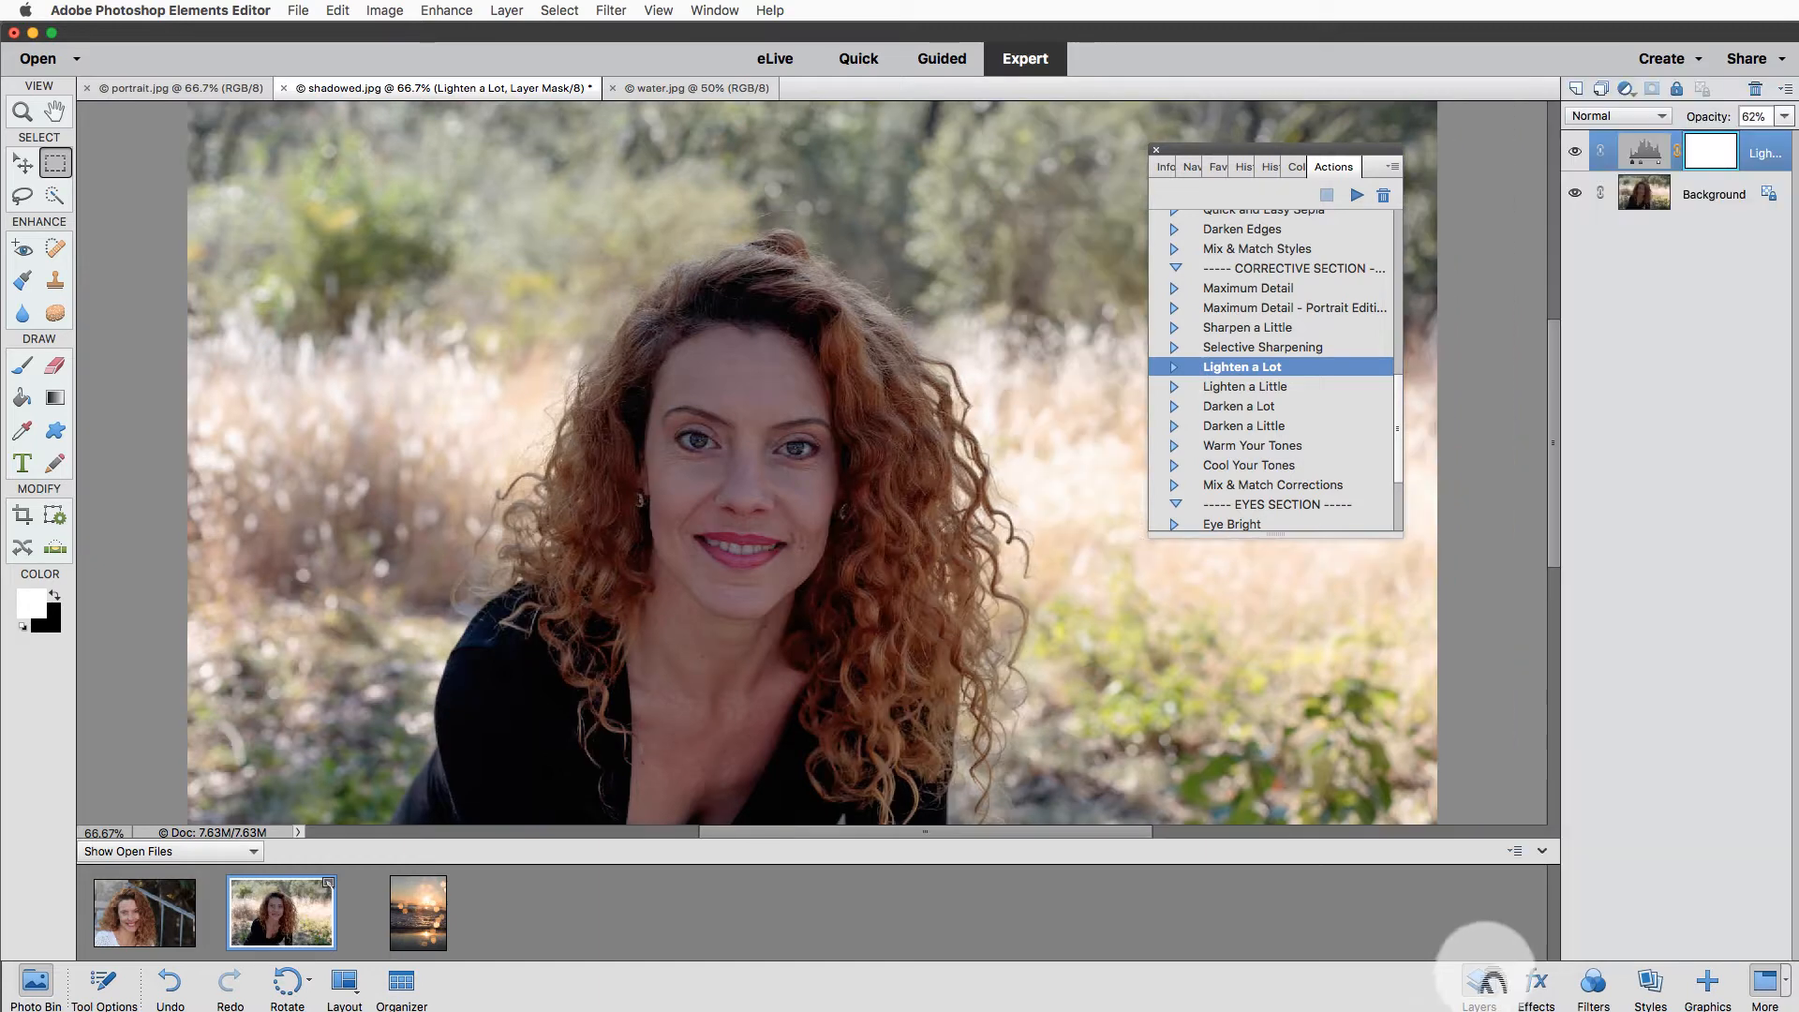
left_click(1576, 153)
left_click(1576, 153)
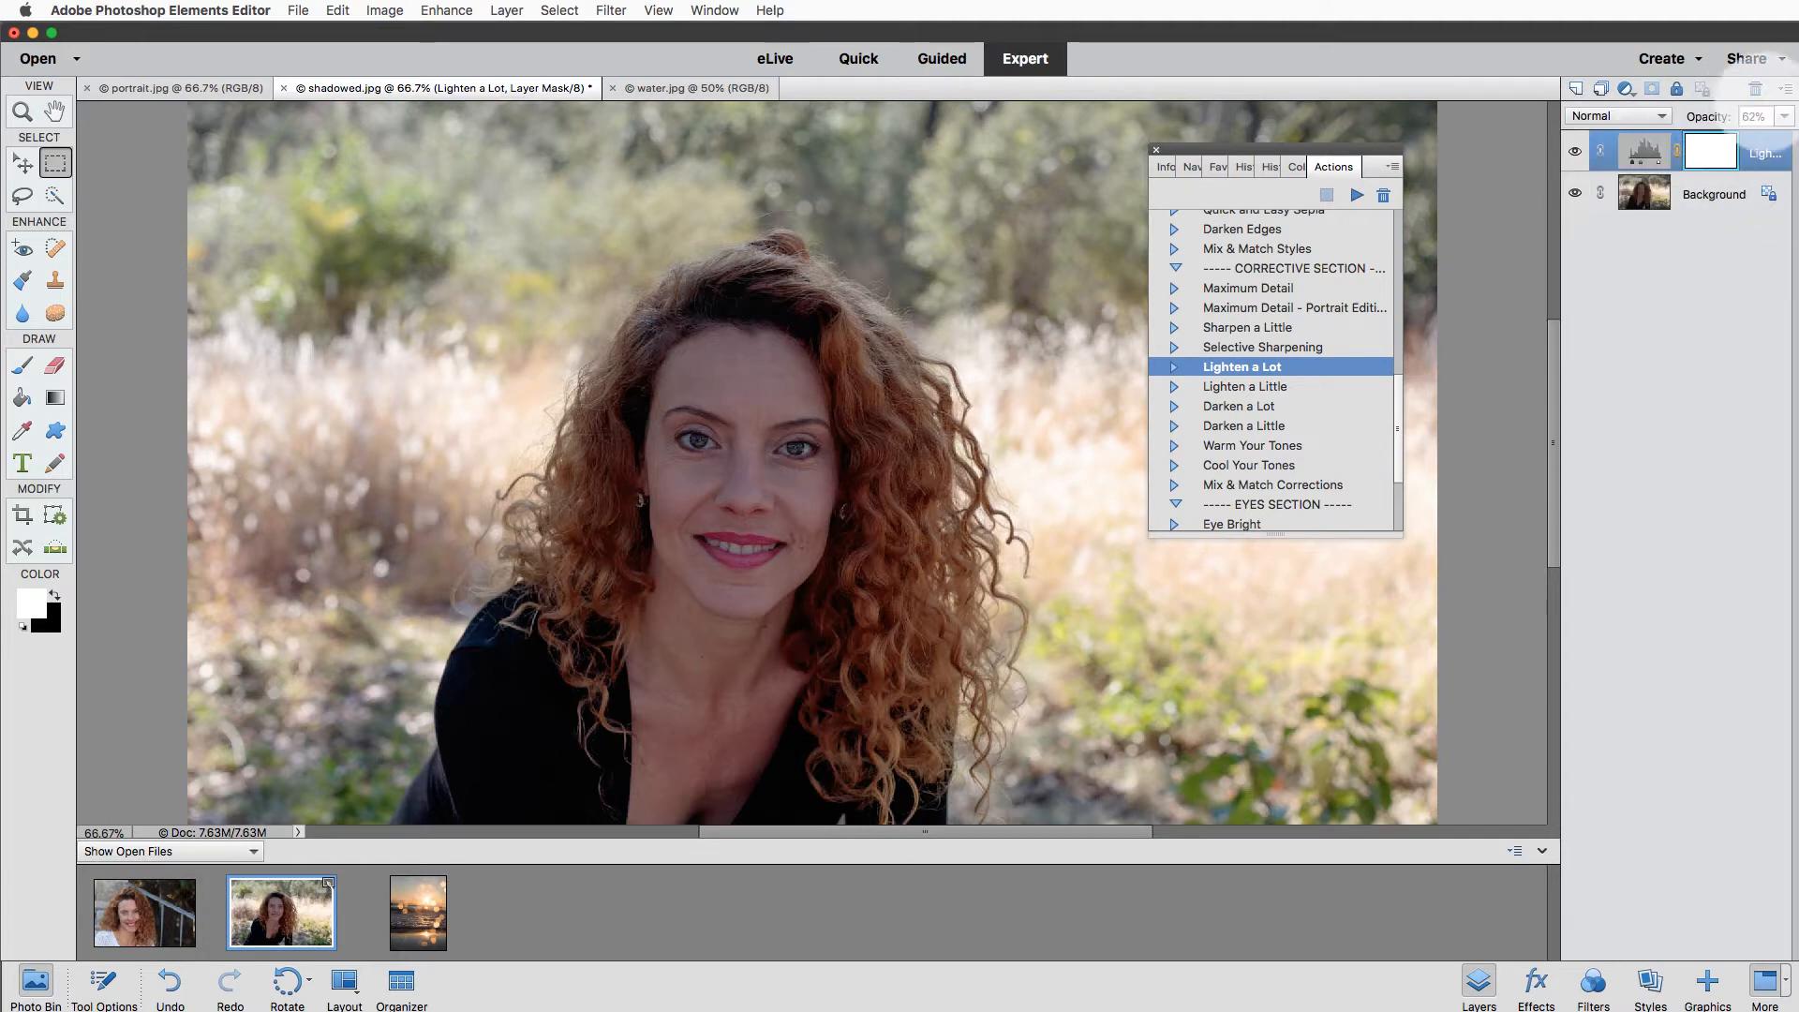
Set the layer thumbnails to the smallest size and place the floating Actions panel below the layer list, clear of the photo.
left_click(1785, 87)
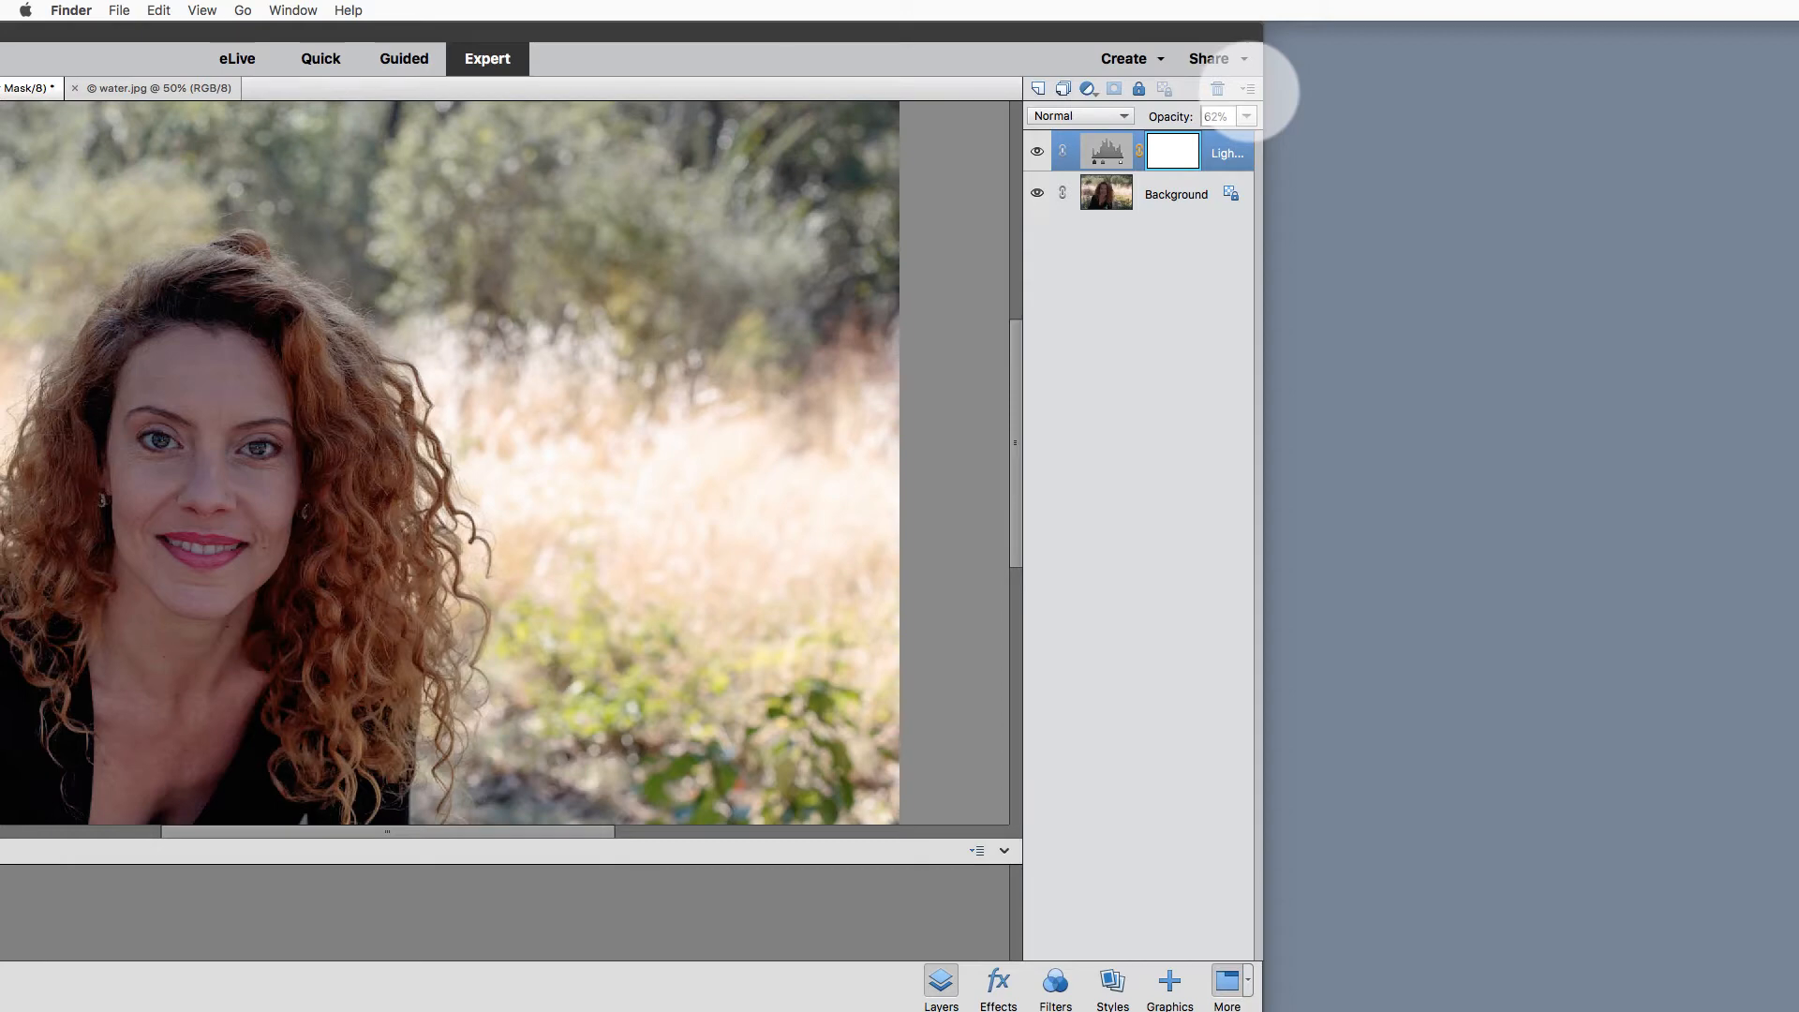
left_click(1248, 89)
left_click(1087, 292)
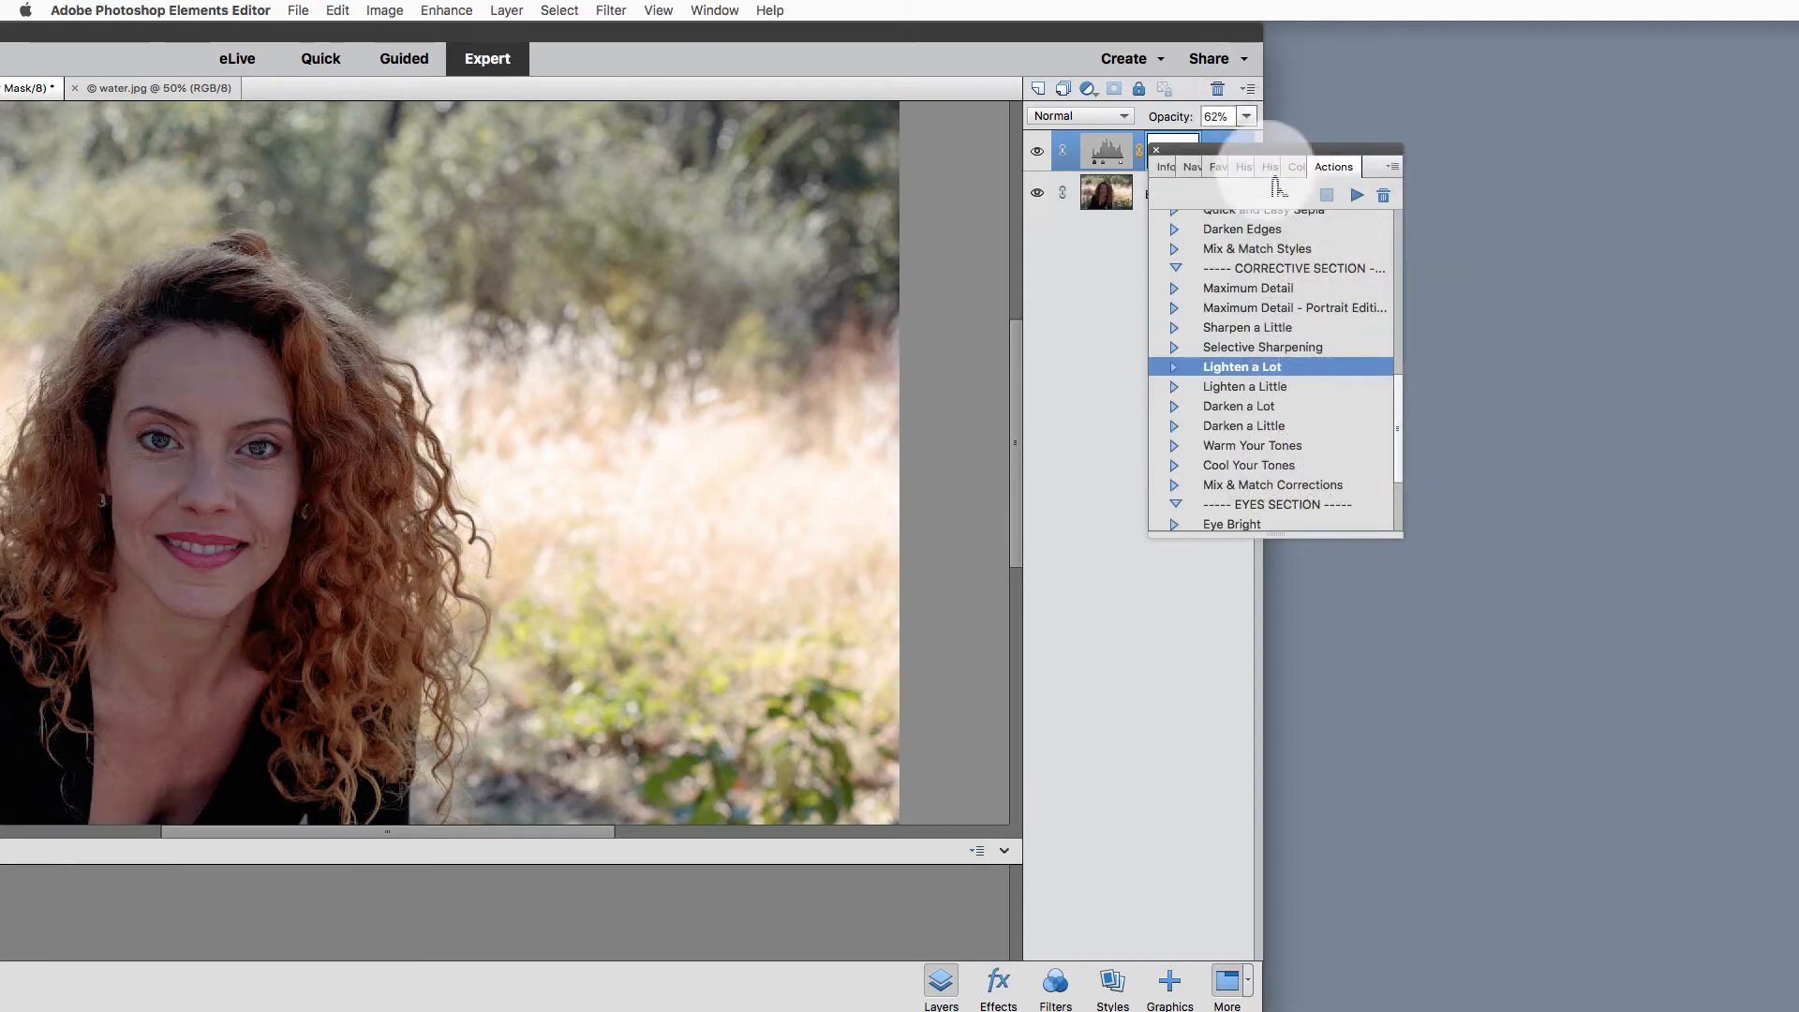
left_click_drag(1300, 146, 861, 283)
left_click(1248, 89)
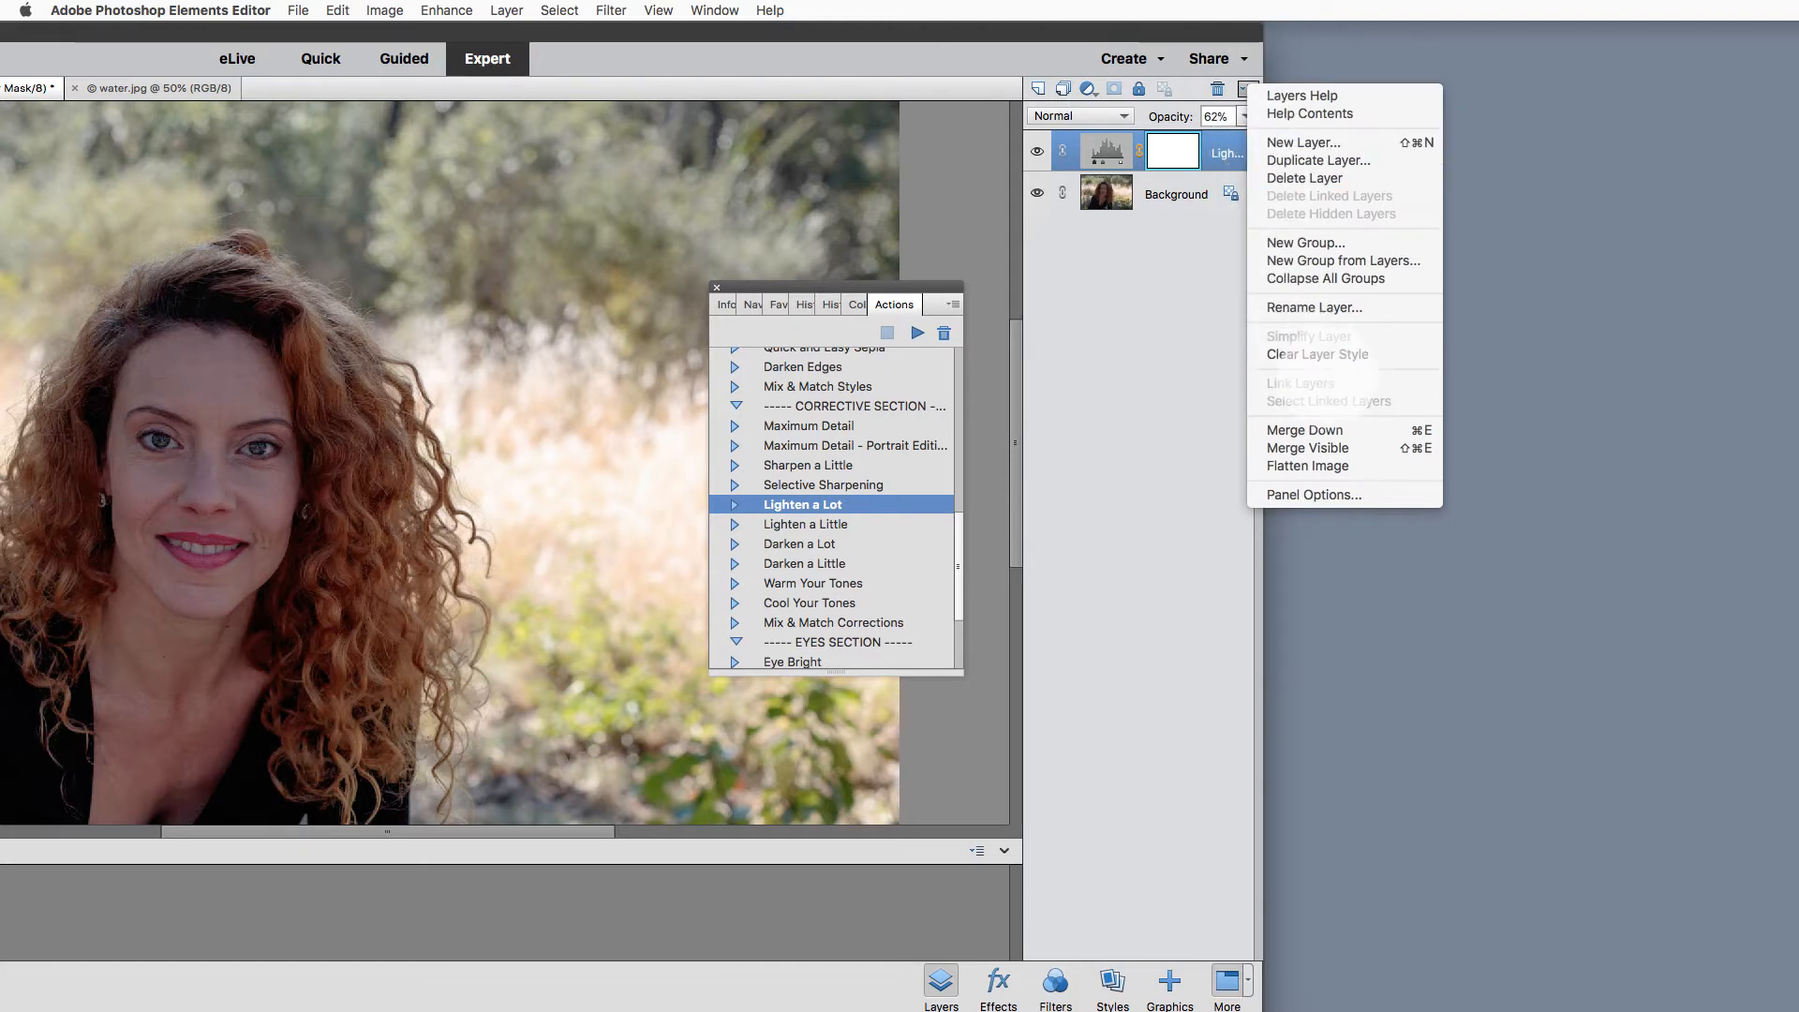
left_click(1316, 495)
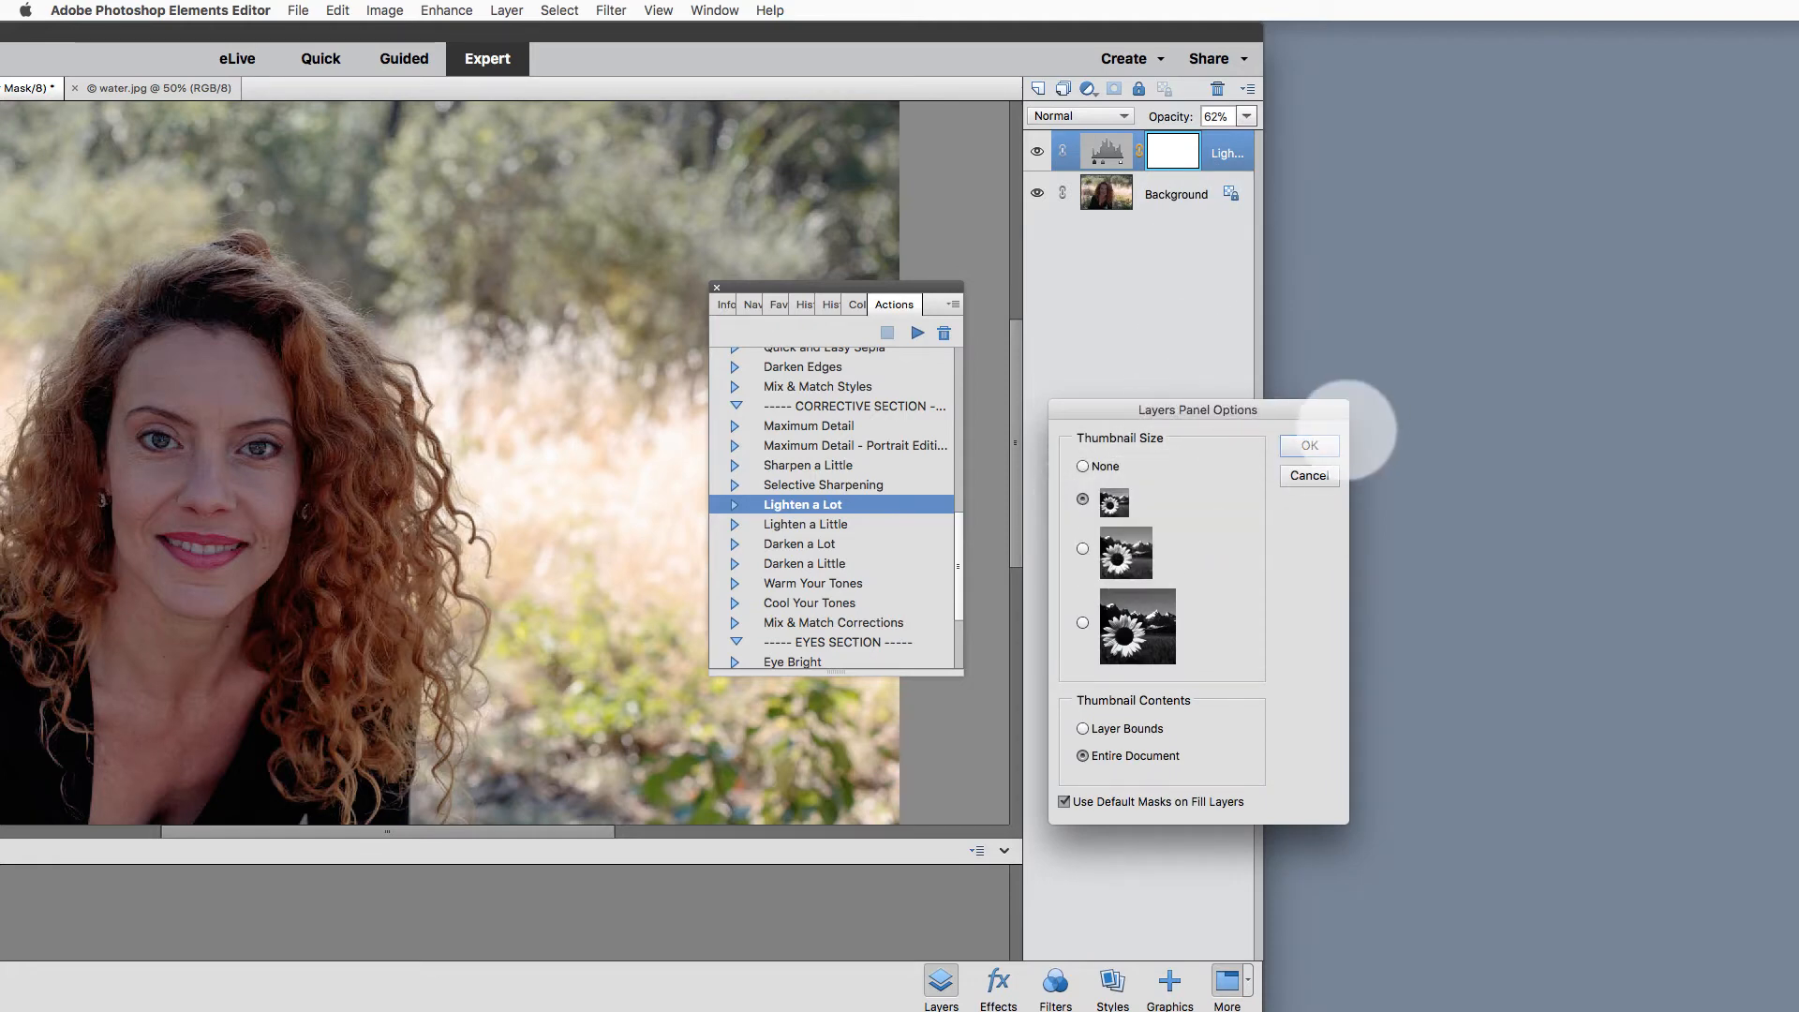
left_click(1312, 447)
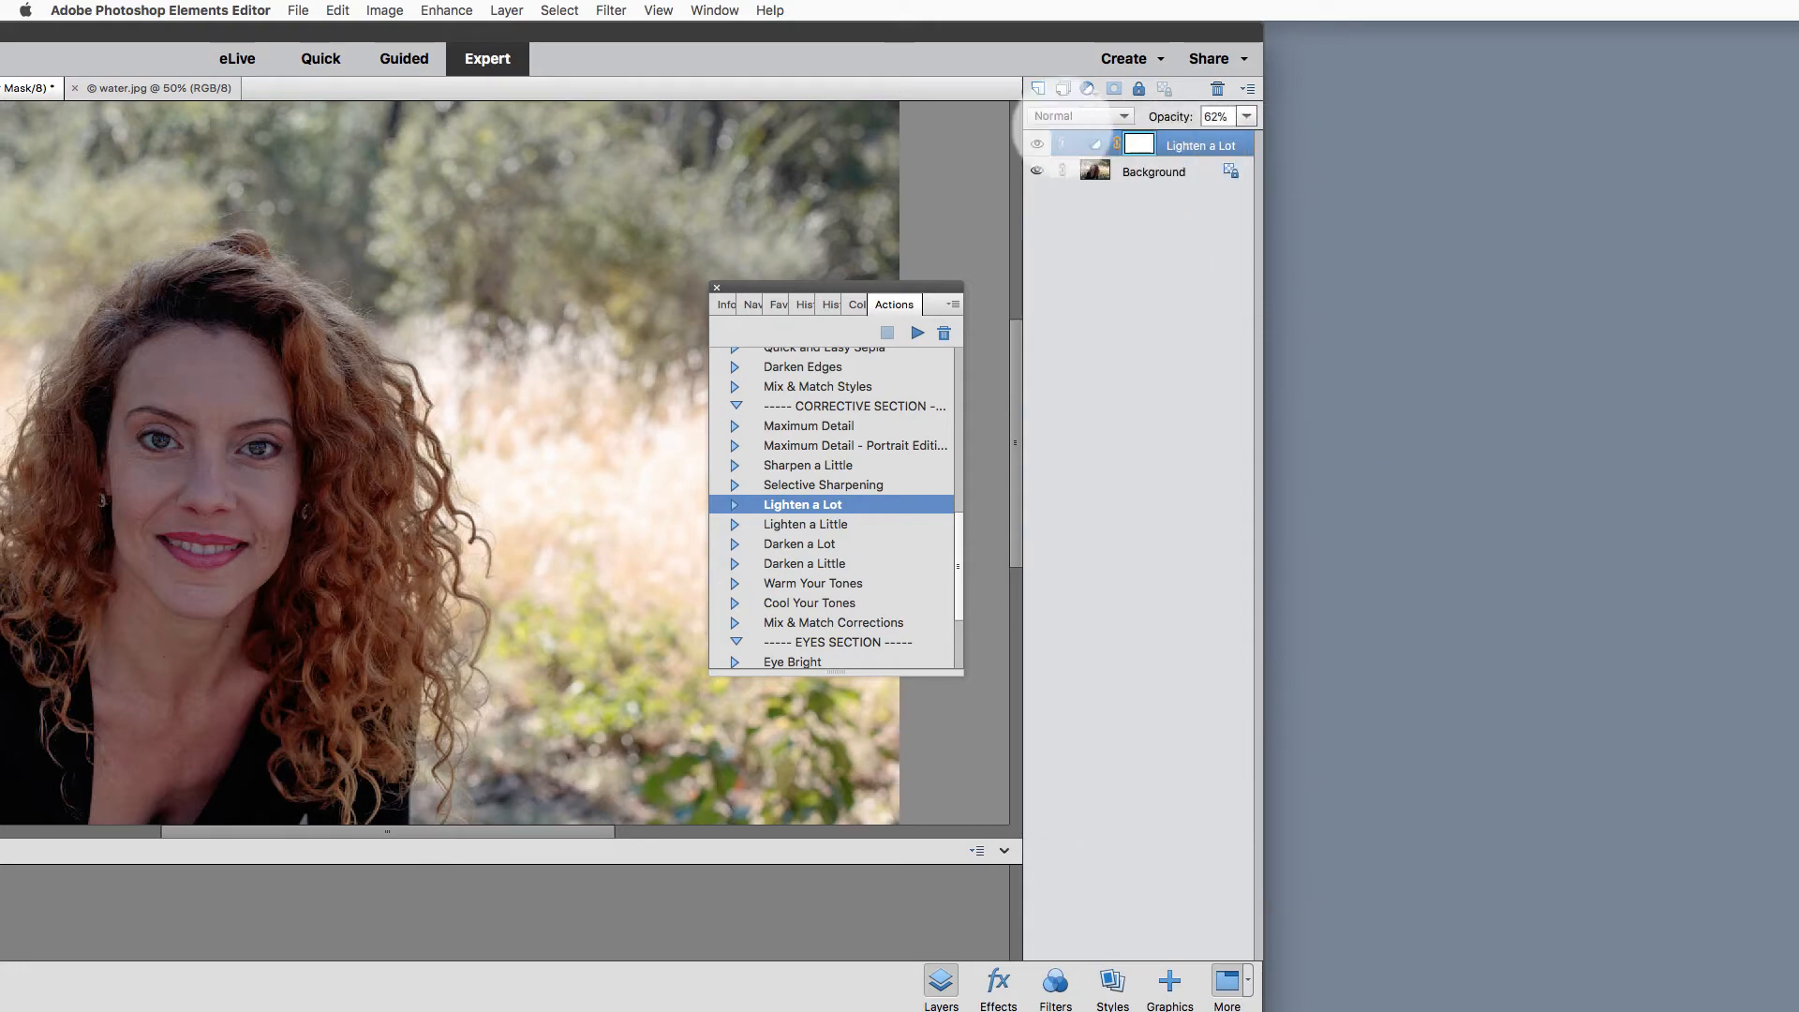
double_click(823, 33)
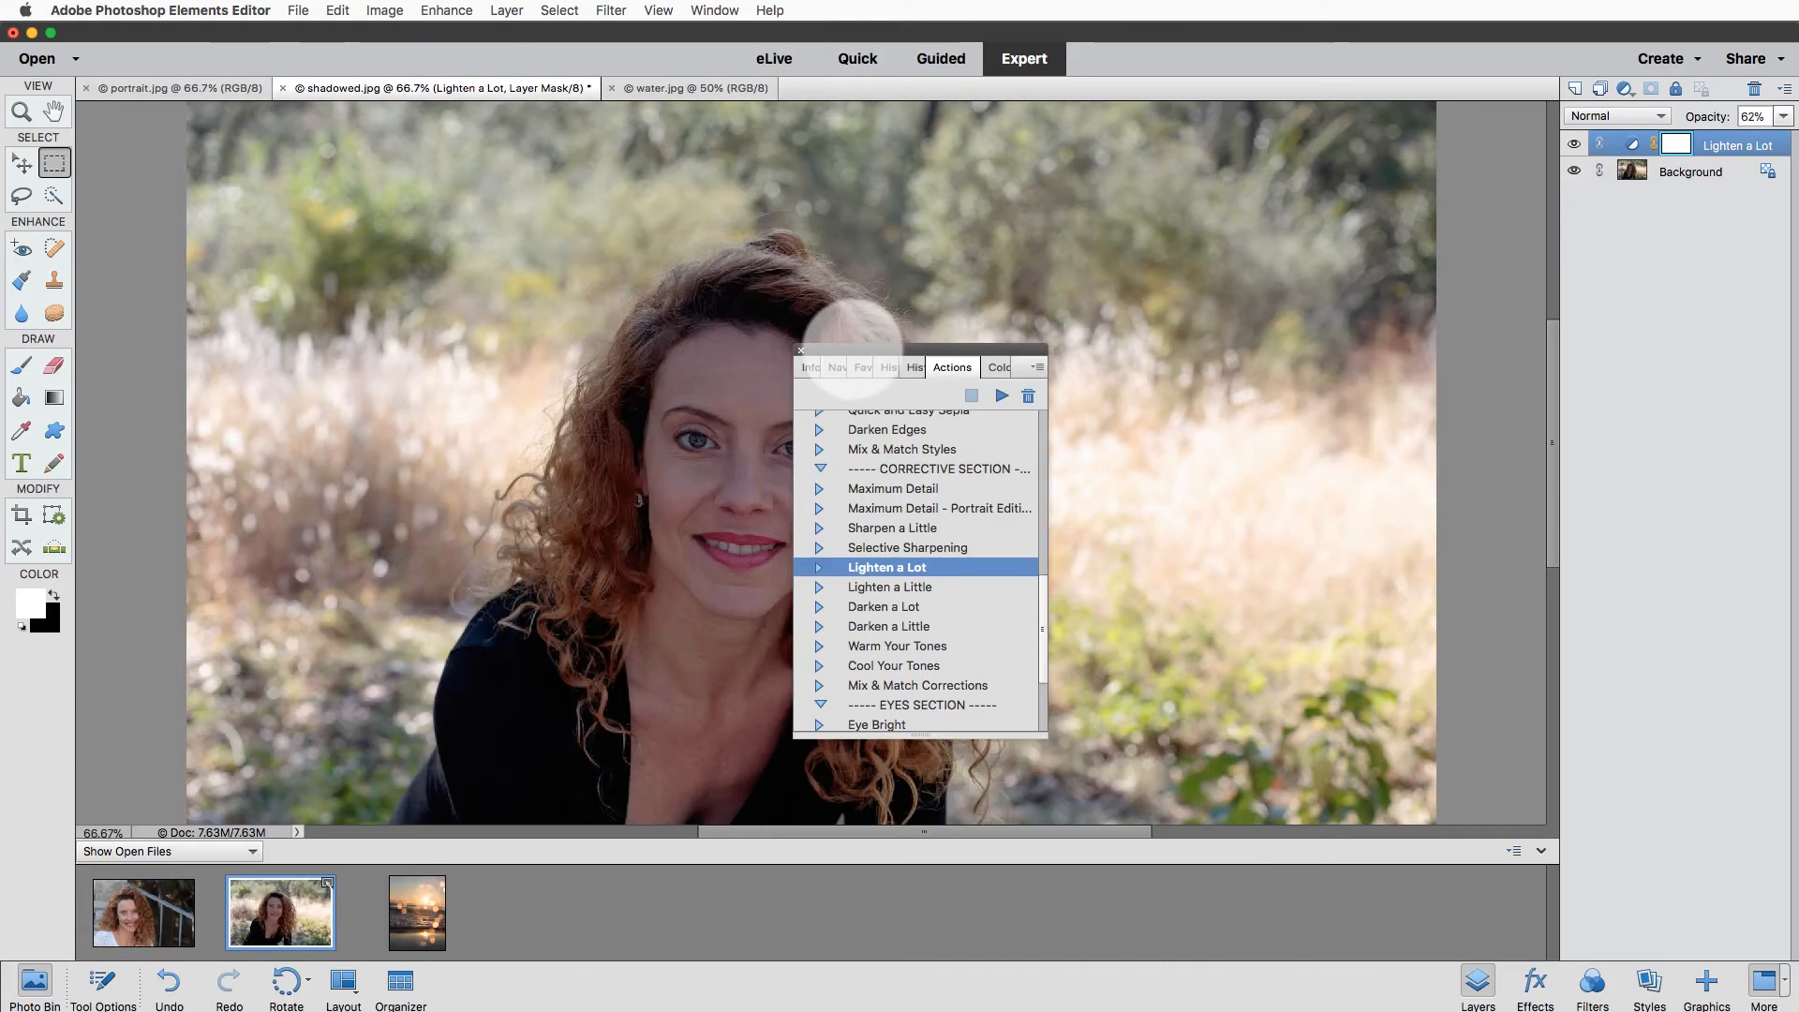
left_click_drag(857, 302, 1583, 423)
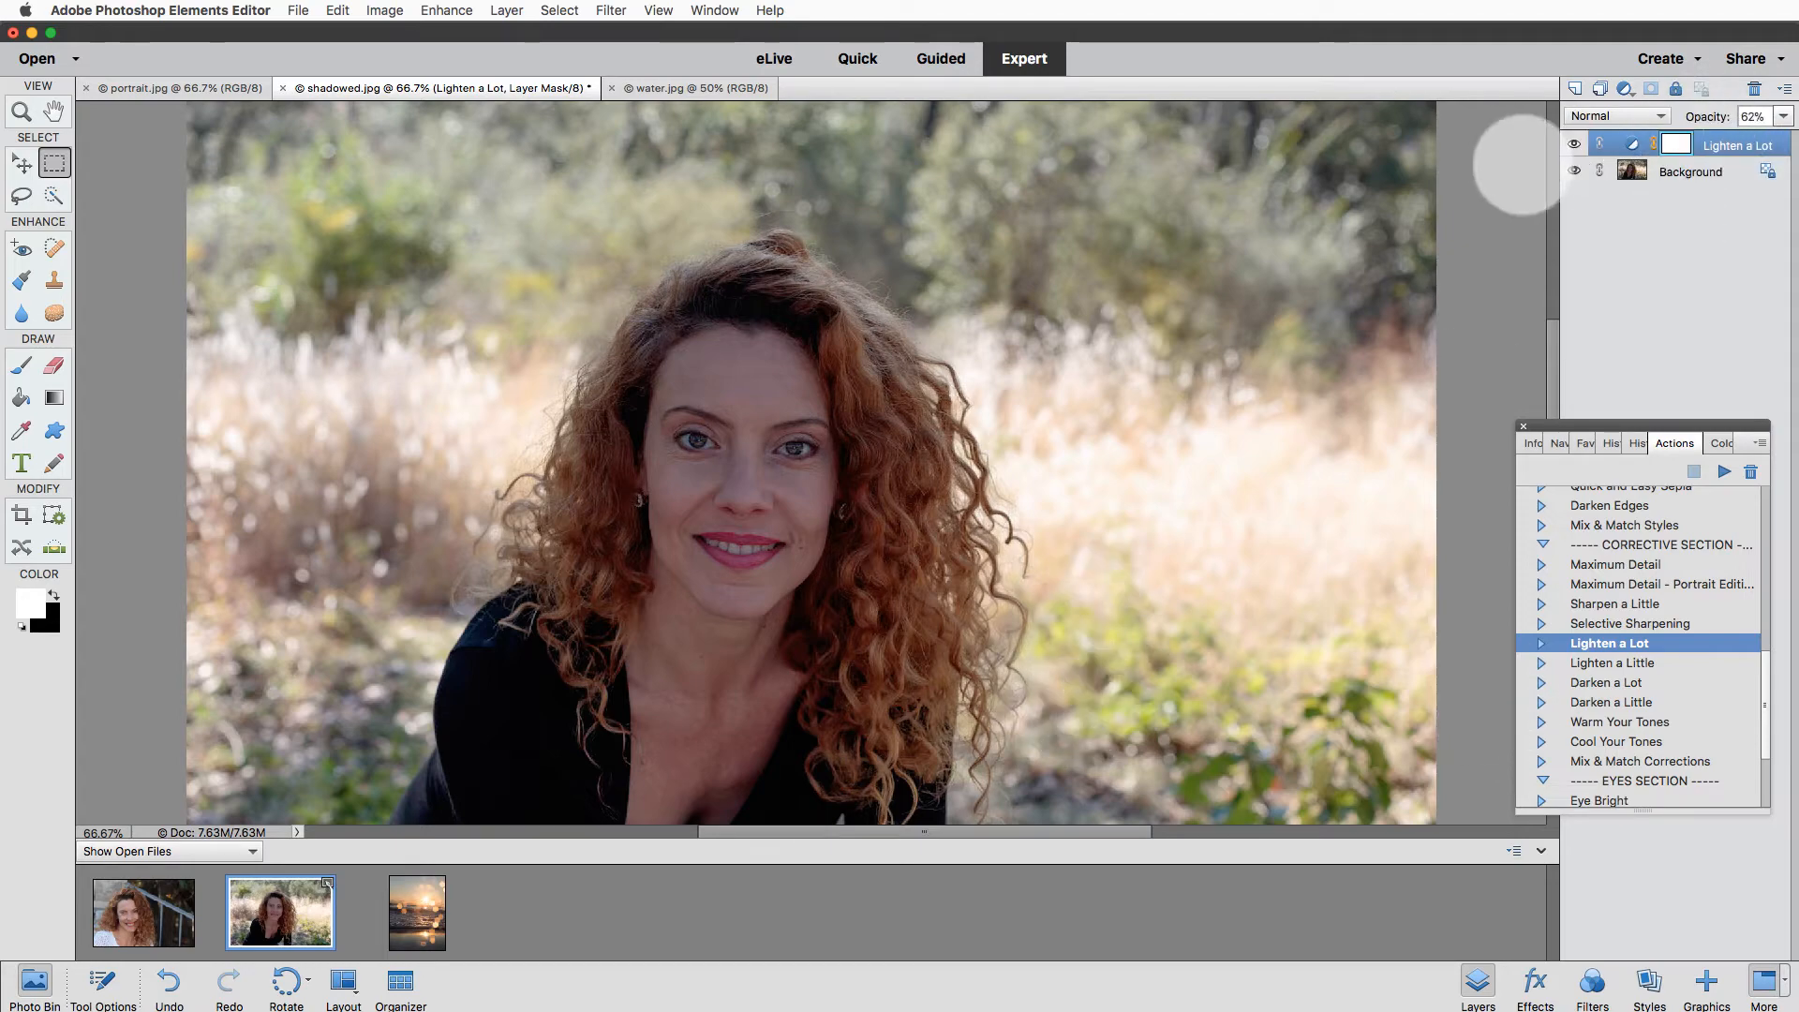
Raise the Lighten a Lot layer's opacity to 100%, hiding and showing the layer to compare before and after.
left_click(1576, 144)
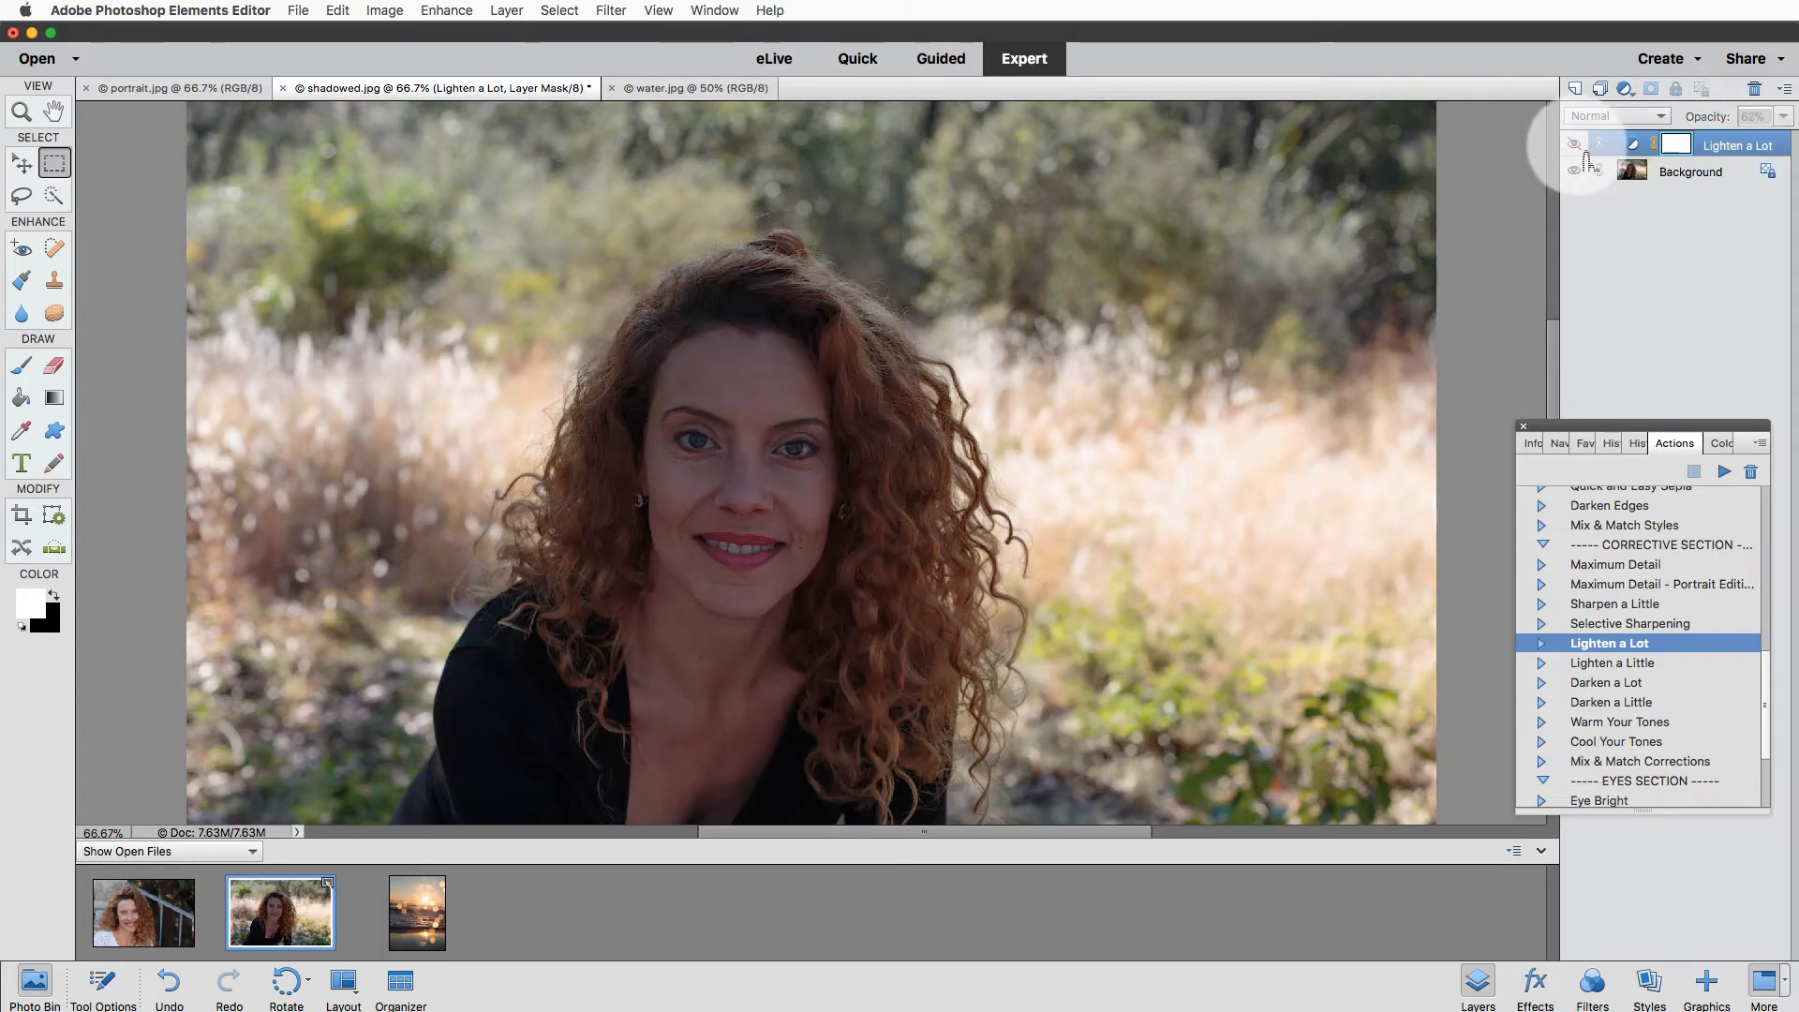
left_click(1577, 145)
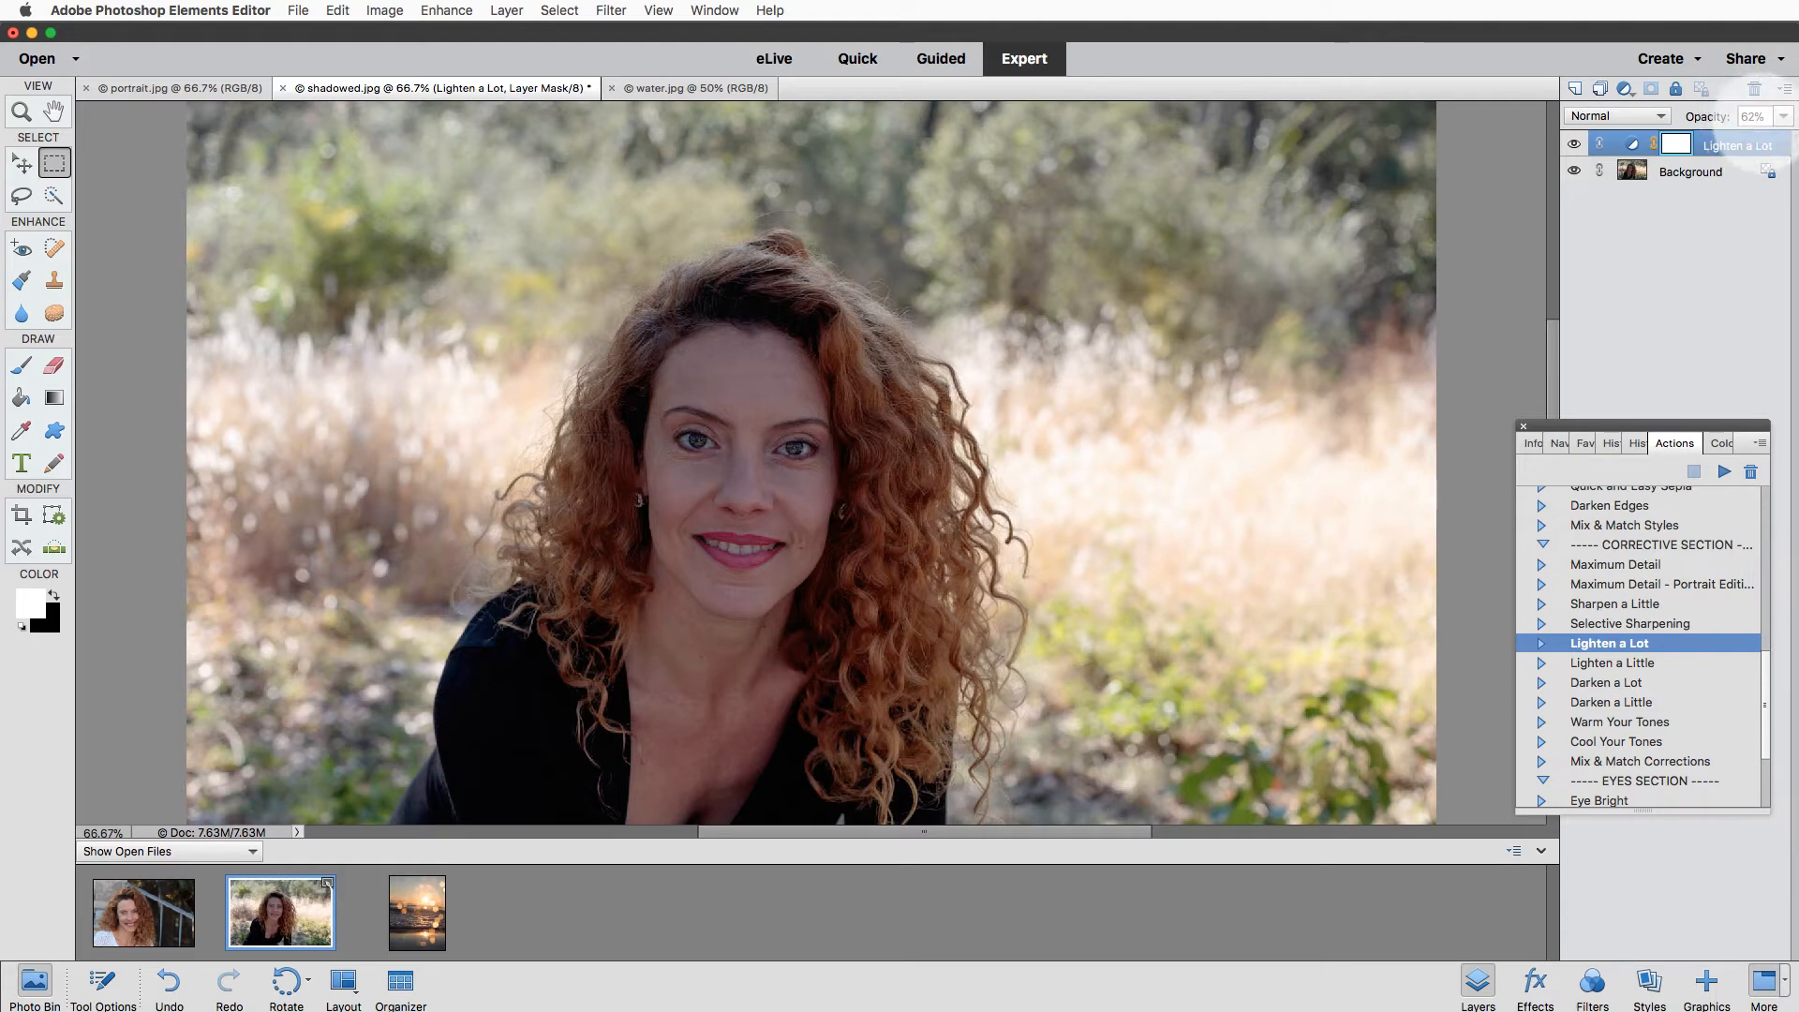
left_click(1783, 116)
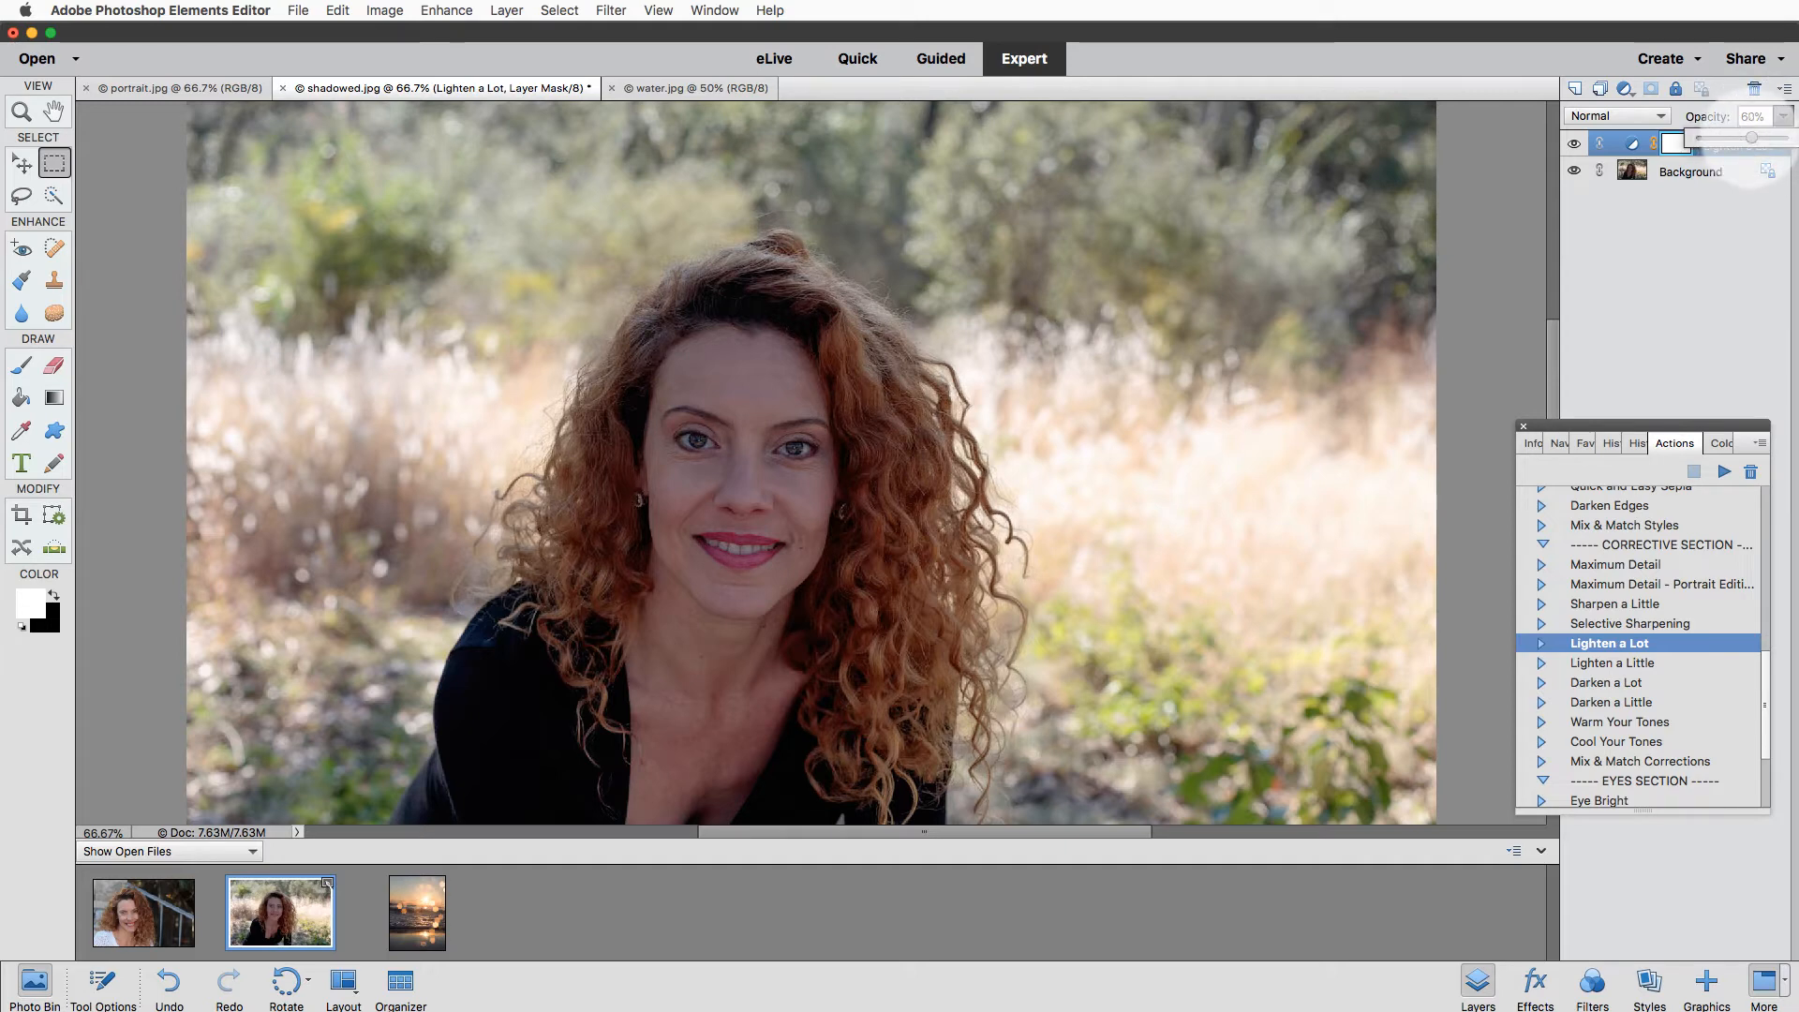
left_click_drag(1770, 138, 1788, 137)
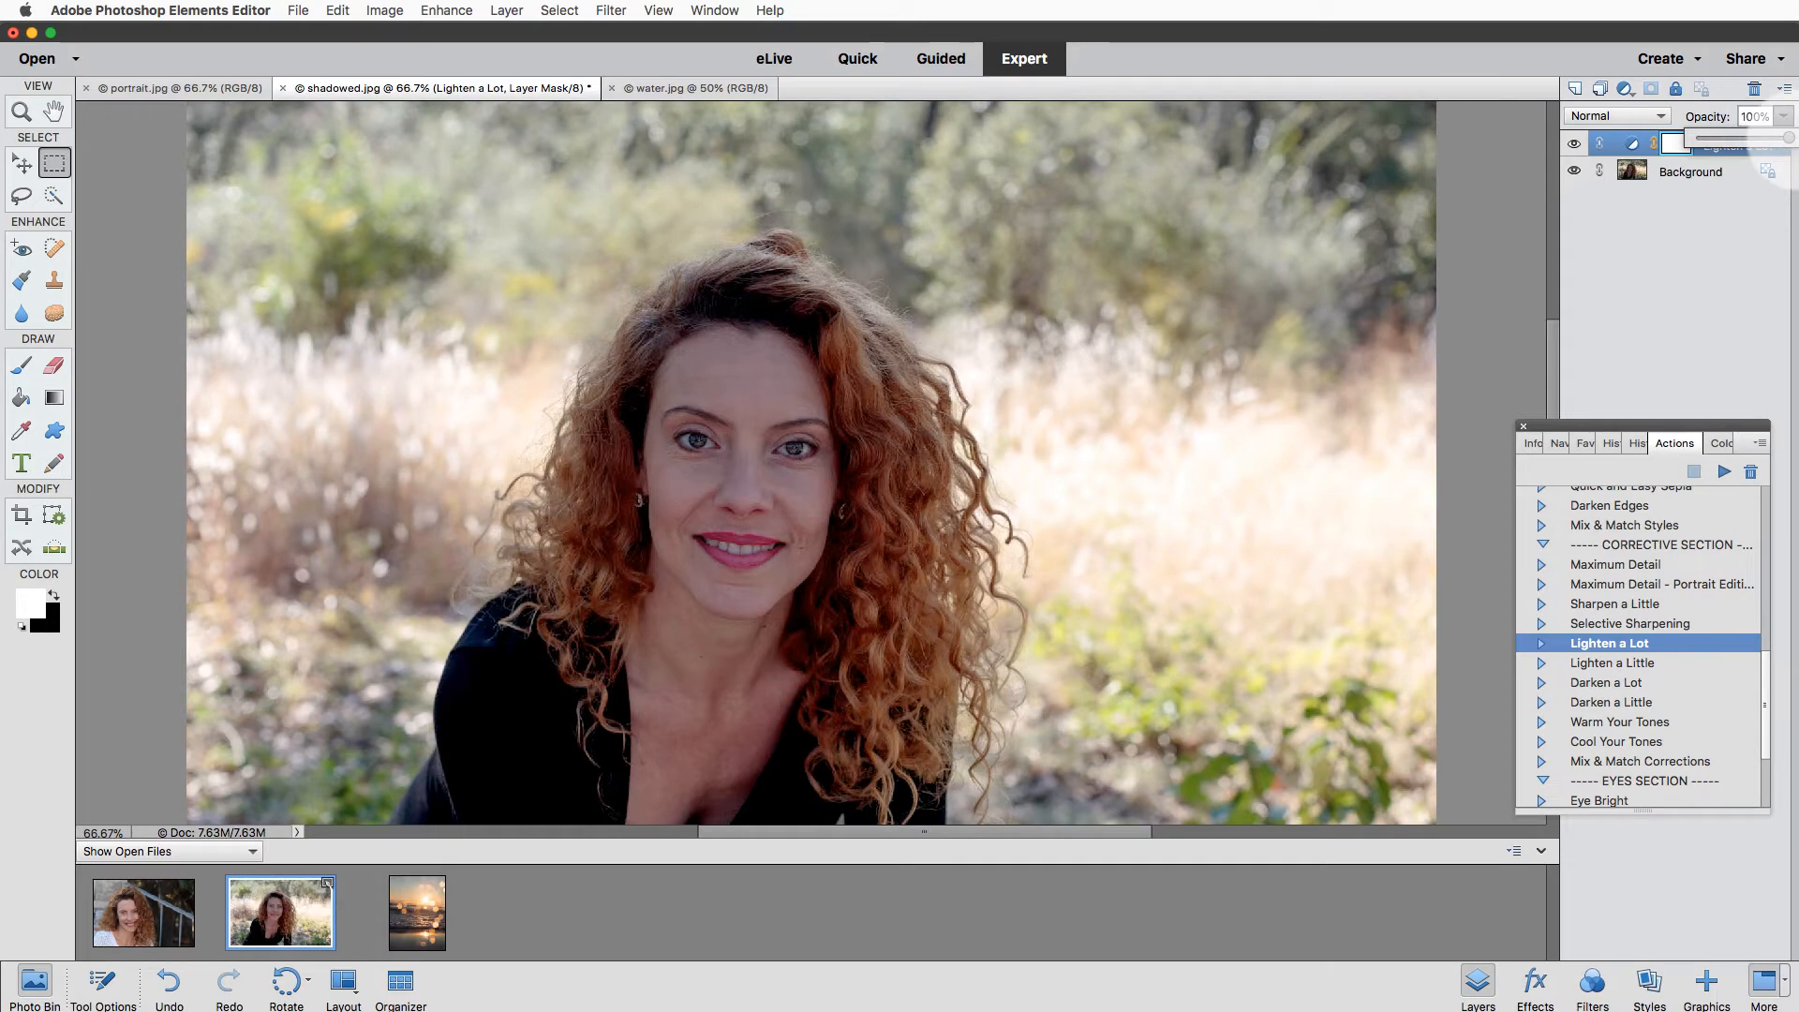
left_click(1655, 364)
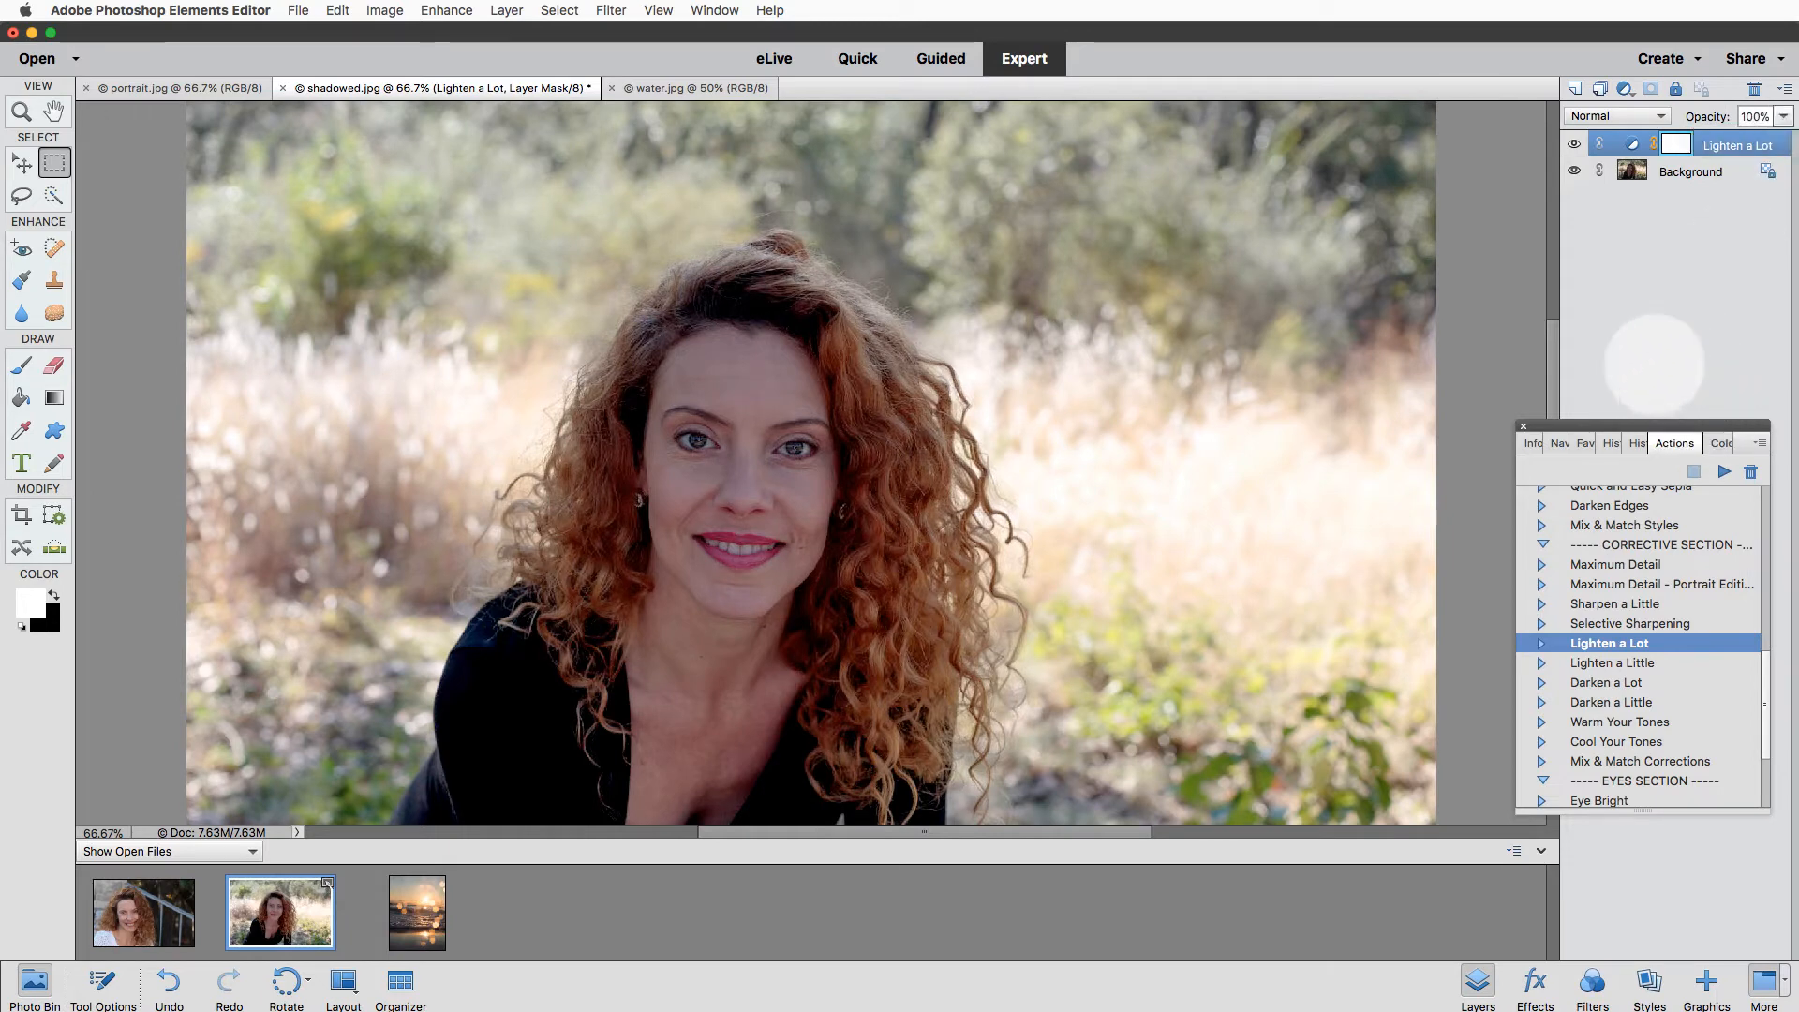
left_click(1575, 144)
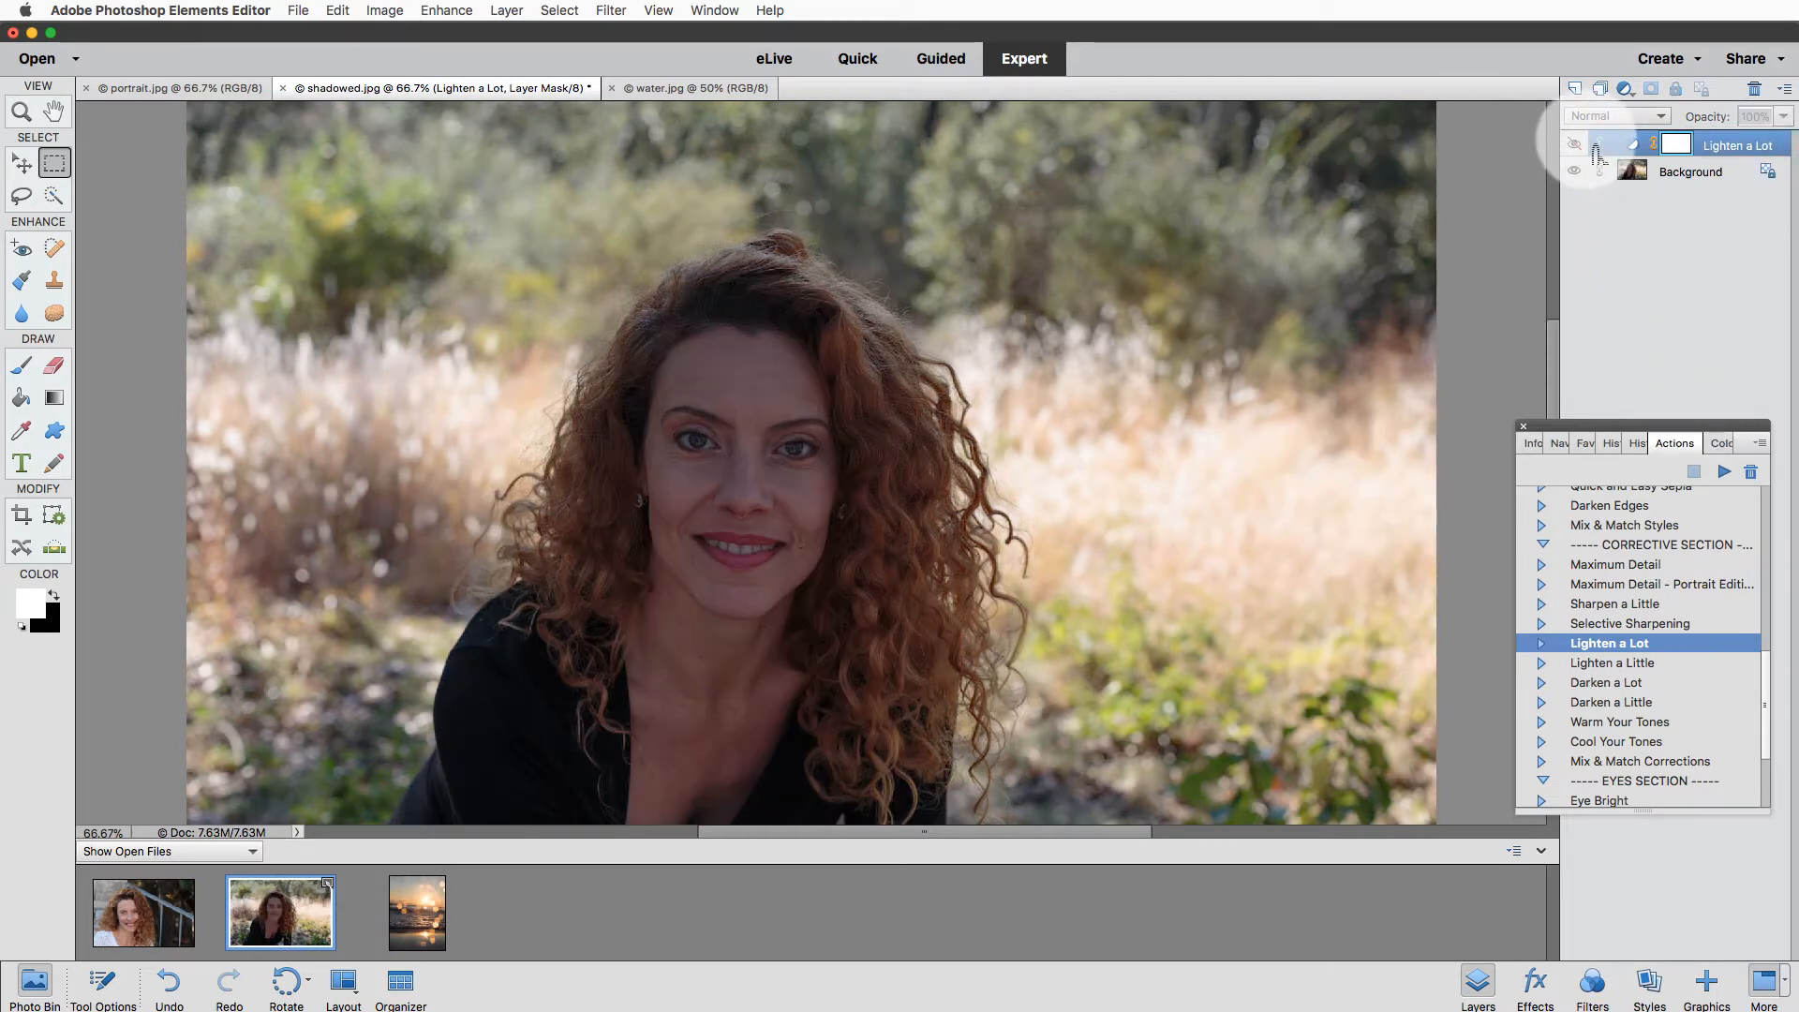
left_click(1593, 145)
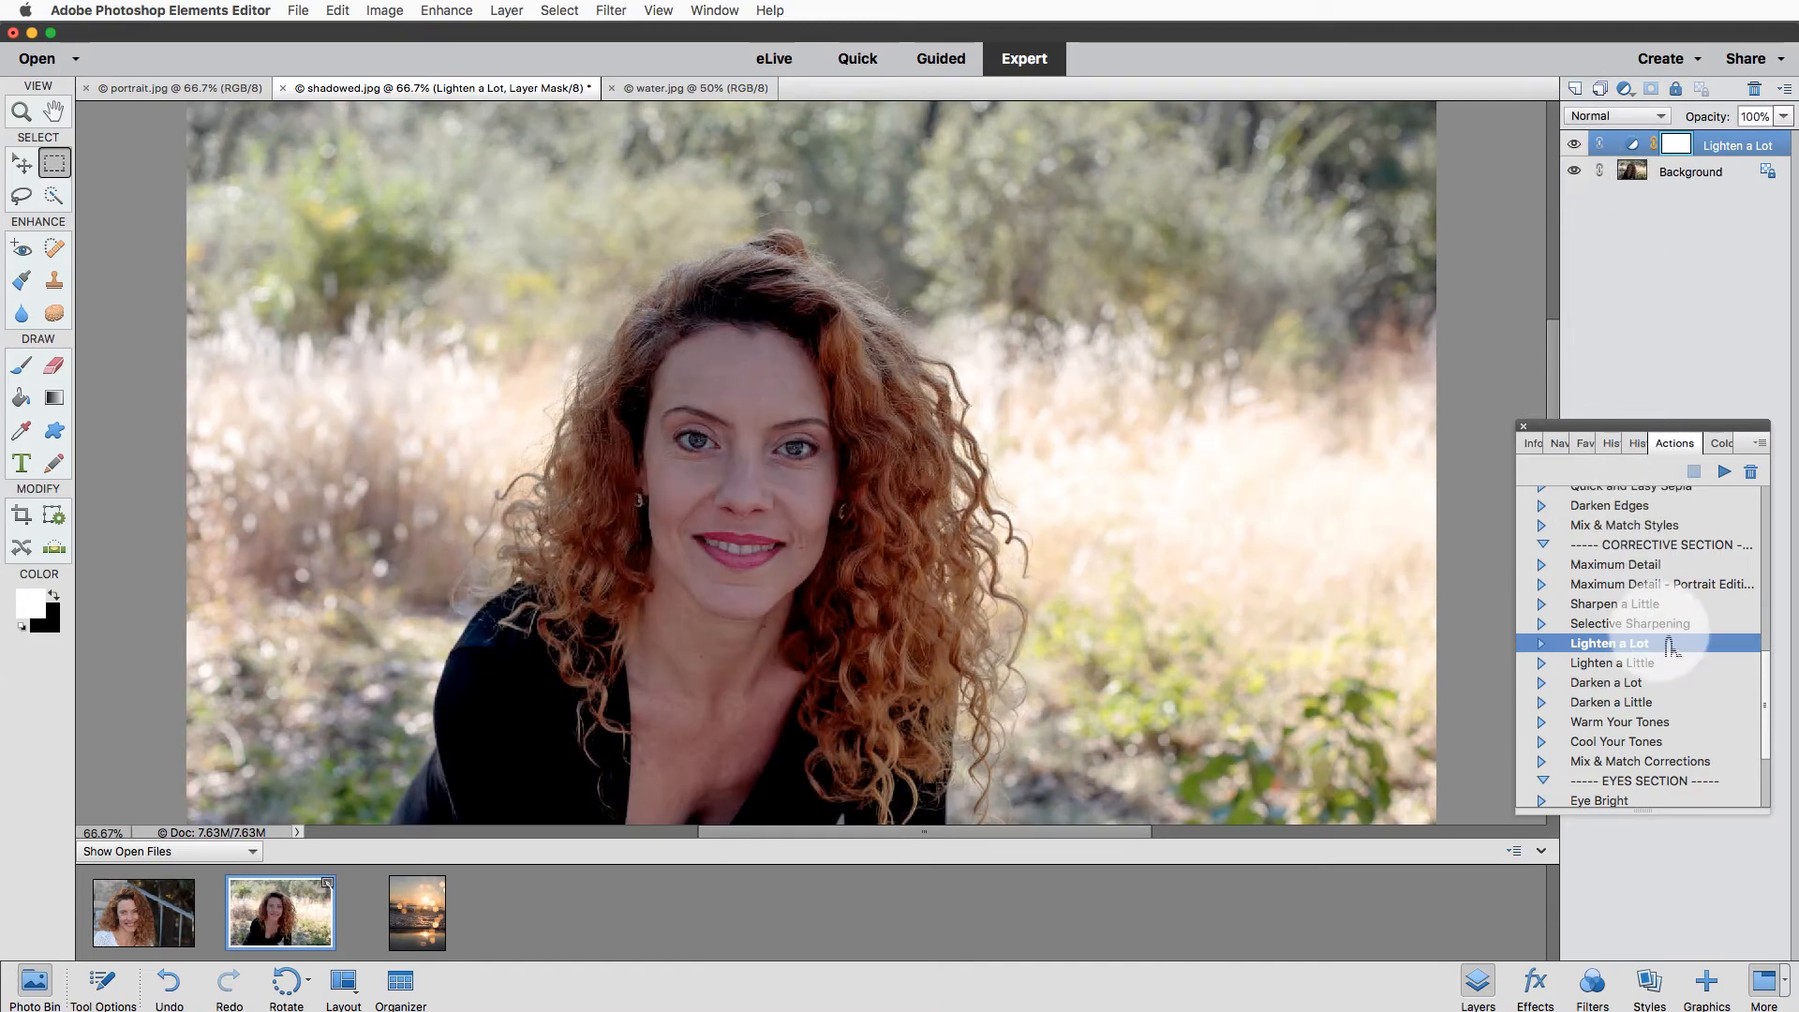
Try a second run of Lighten a Lot, delete the extra layer, and hide and show the remaining one to compare.
left_click(1724, 471)
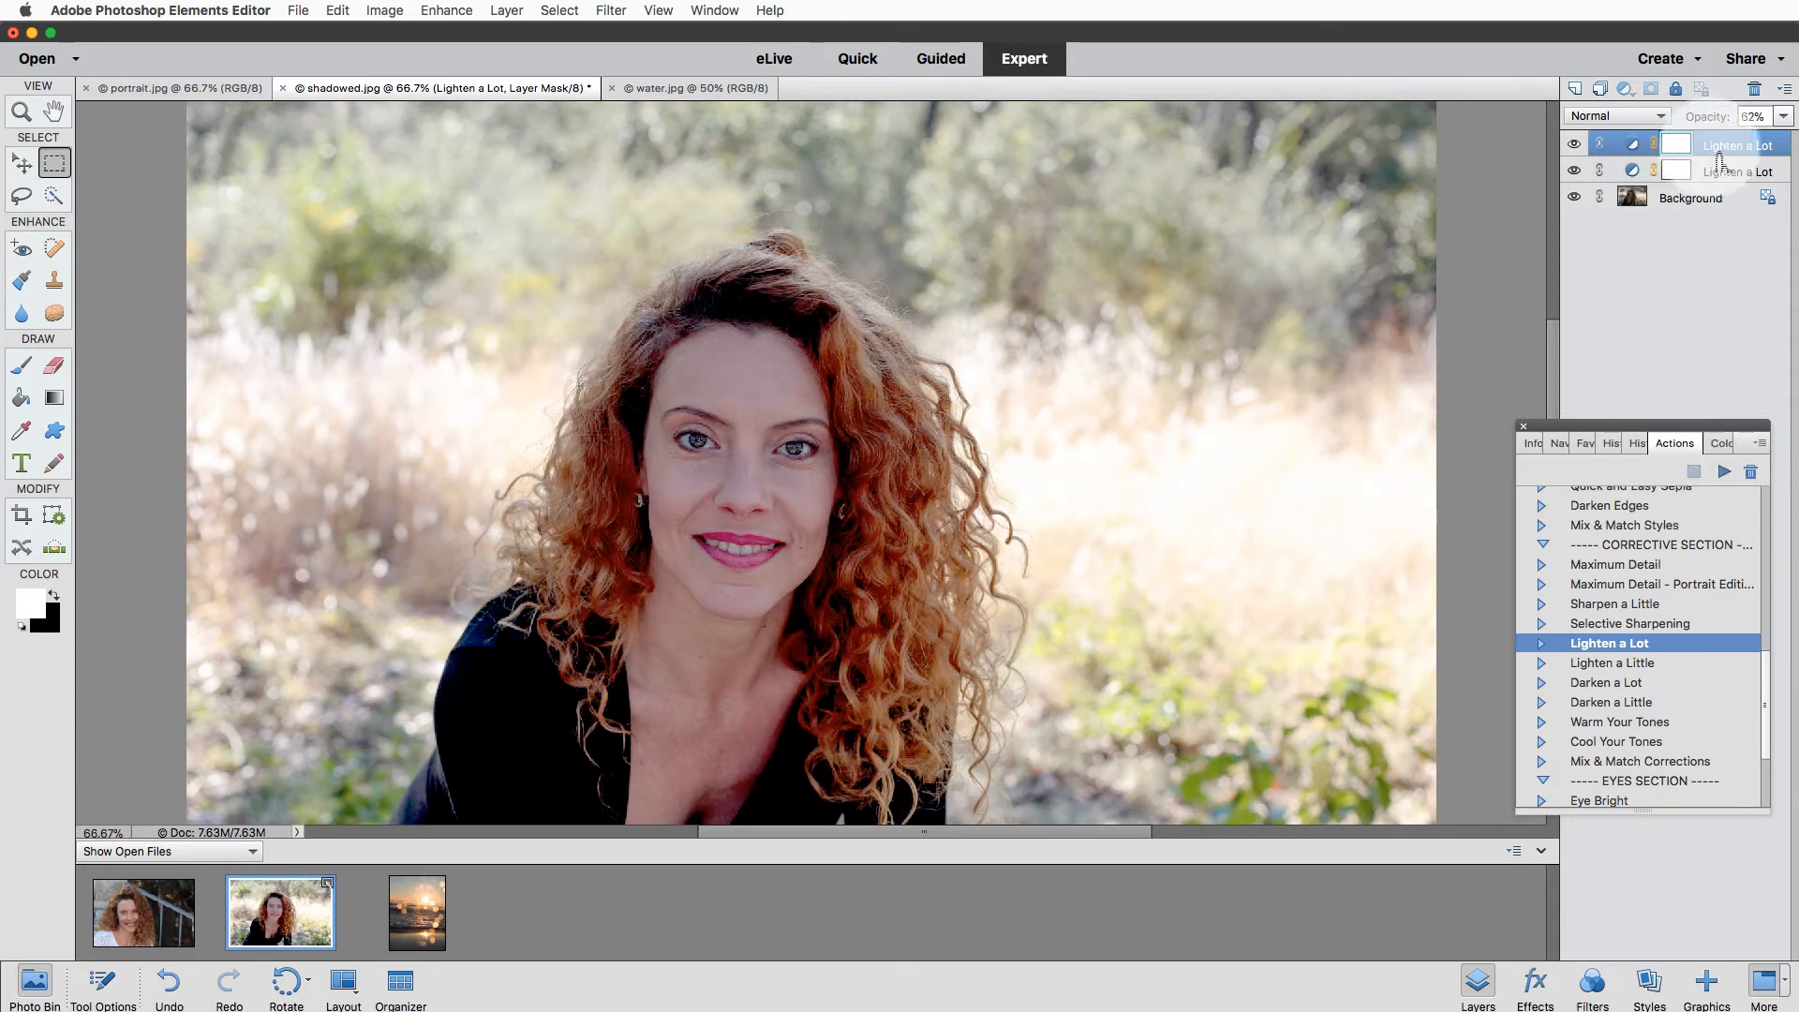
left_click_drag(1720, 164, 1763, 97)
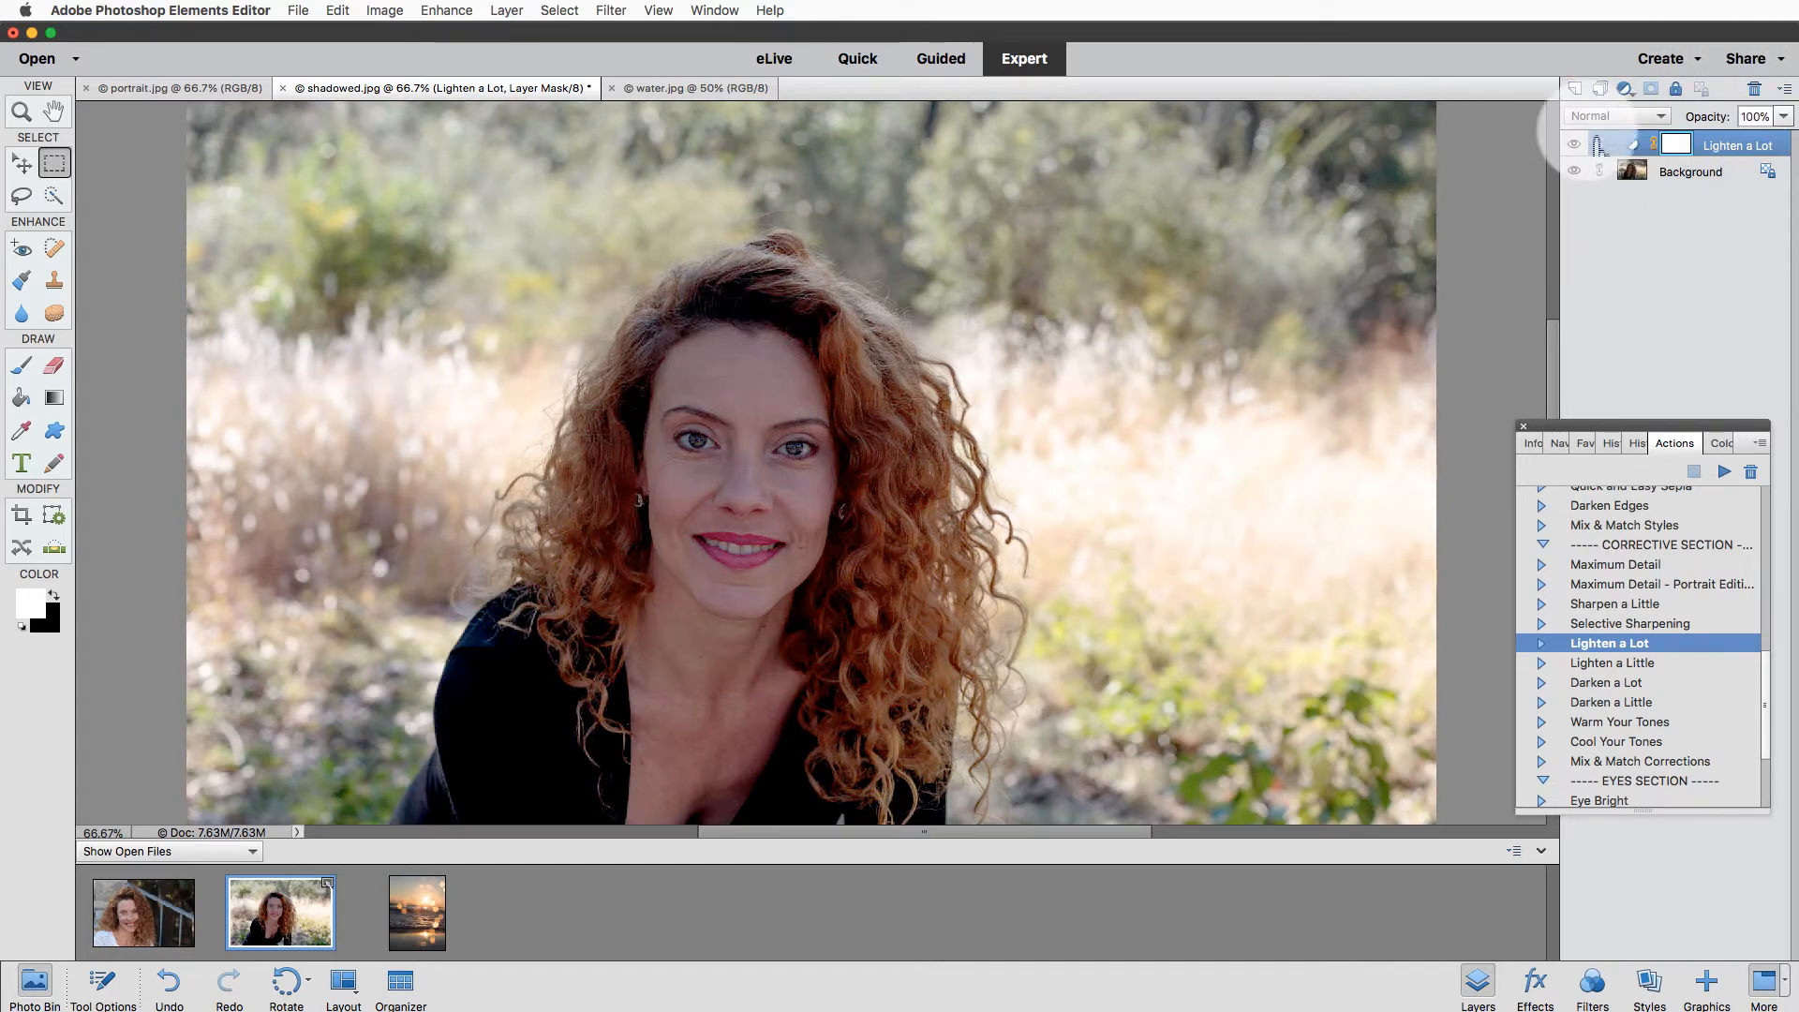
left_click(1575, 144)
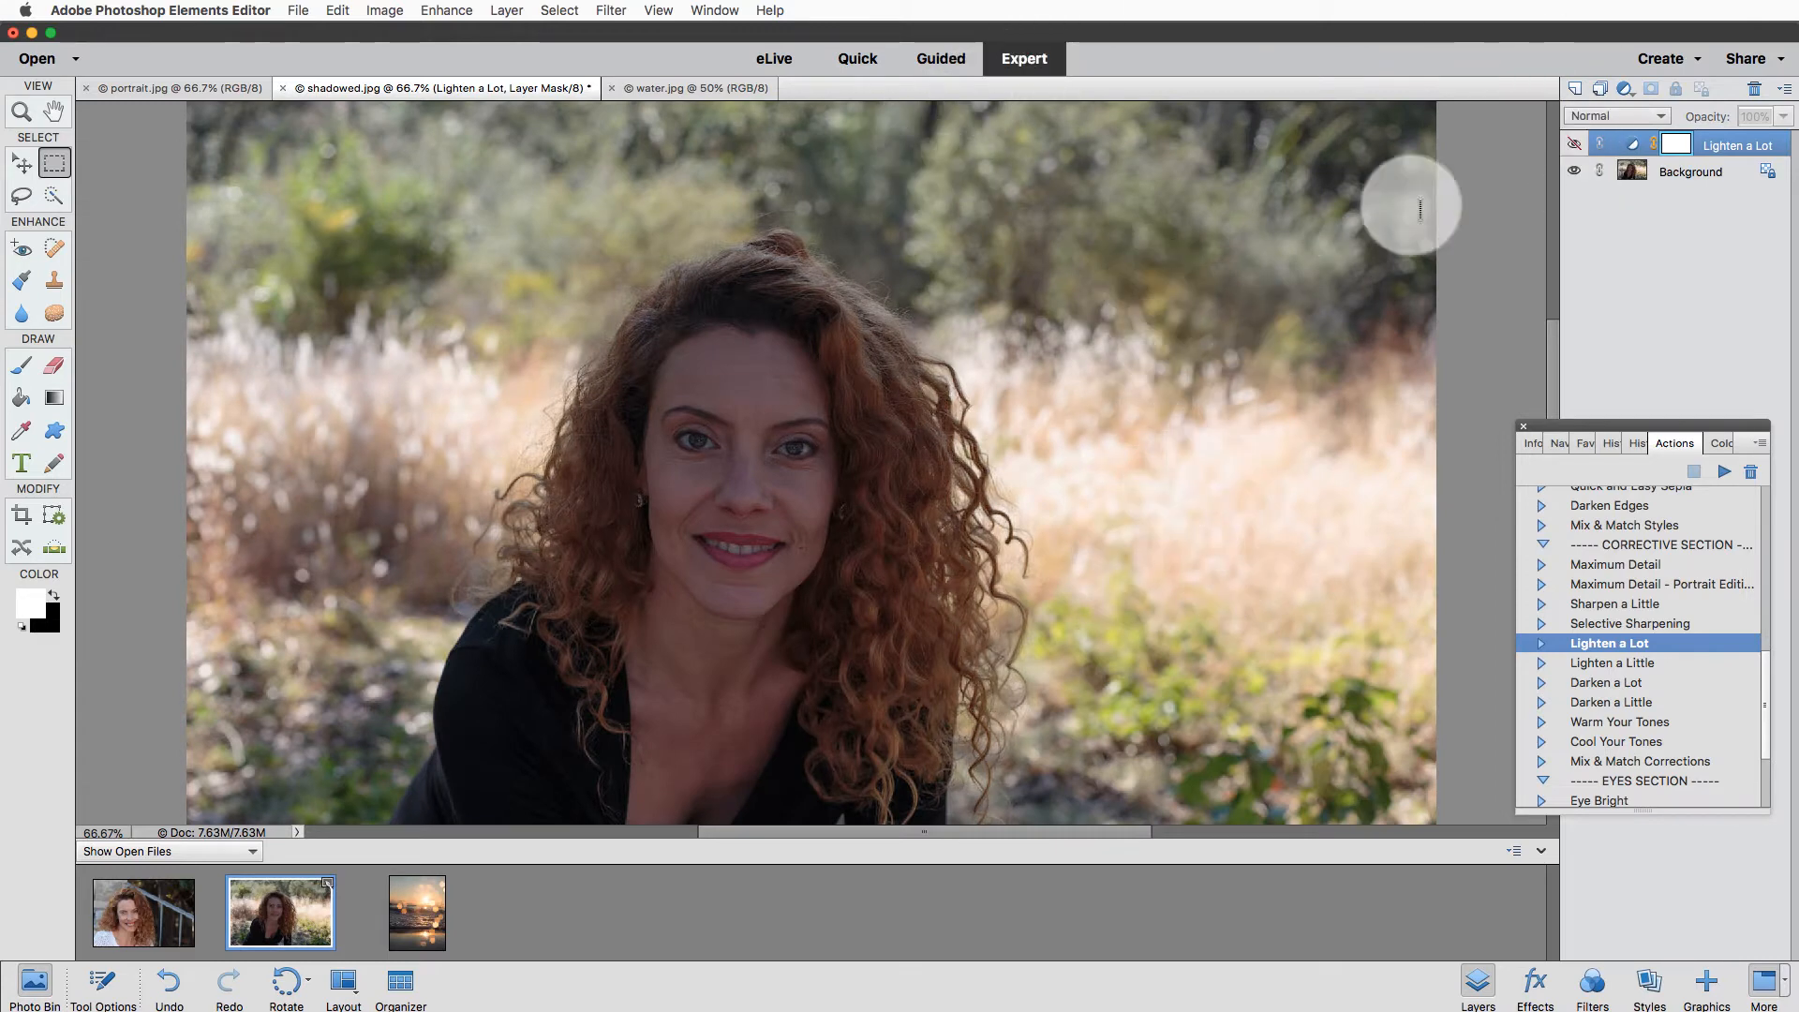
left_click(1575, 146)
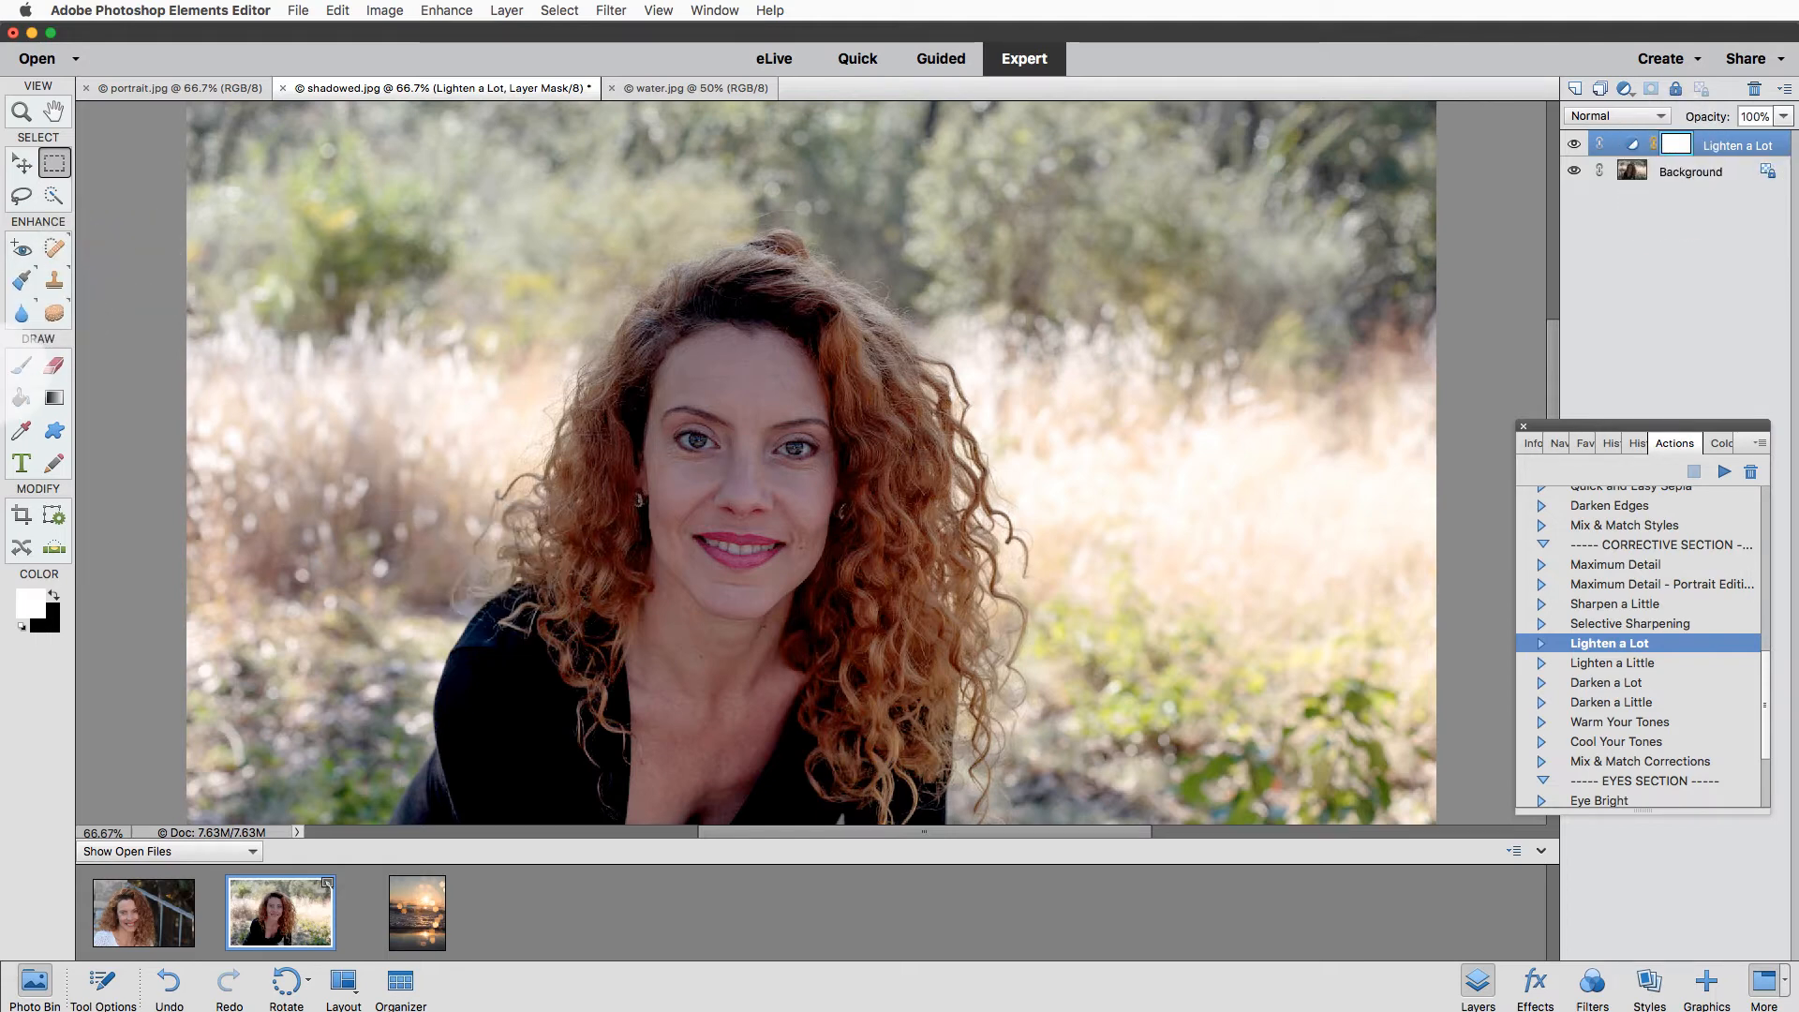
Set up the Brush tool with black as the foreground colour and a brush size of 500 px.
left_click(22, 365)
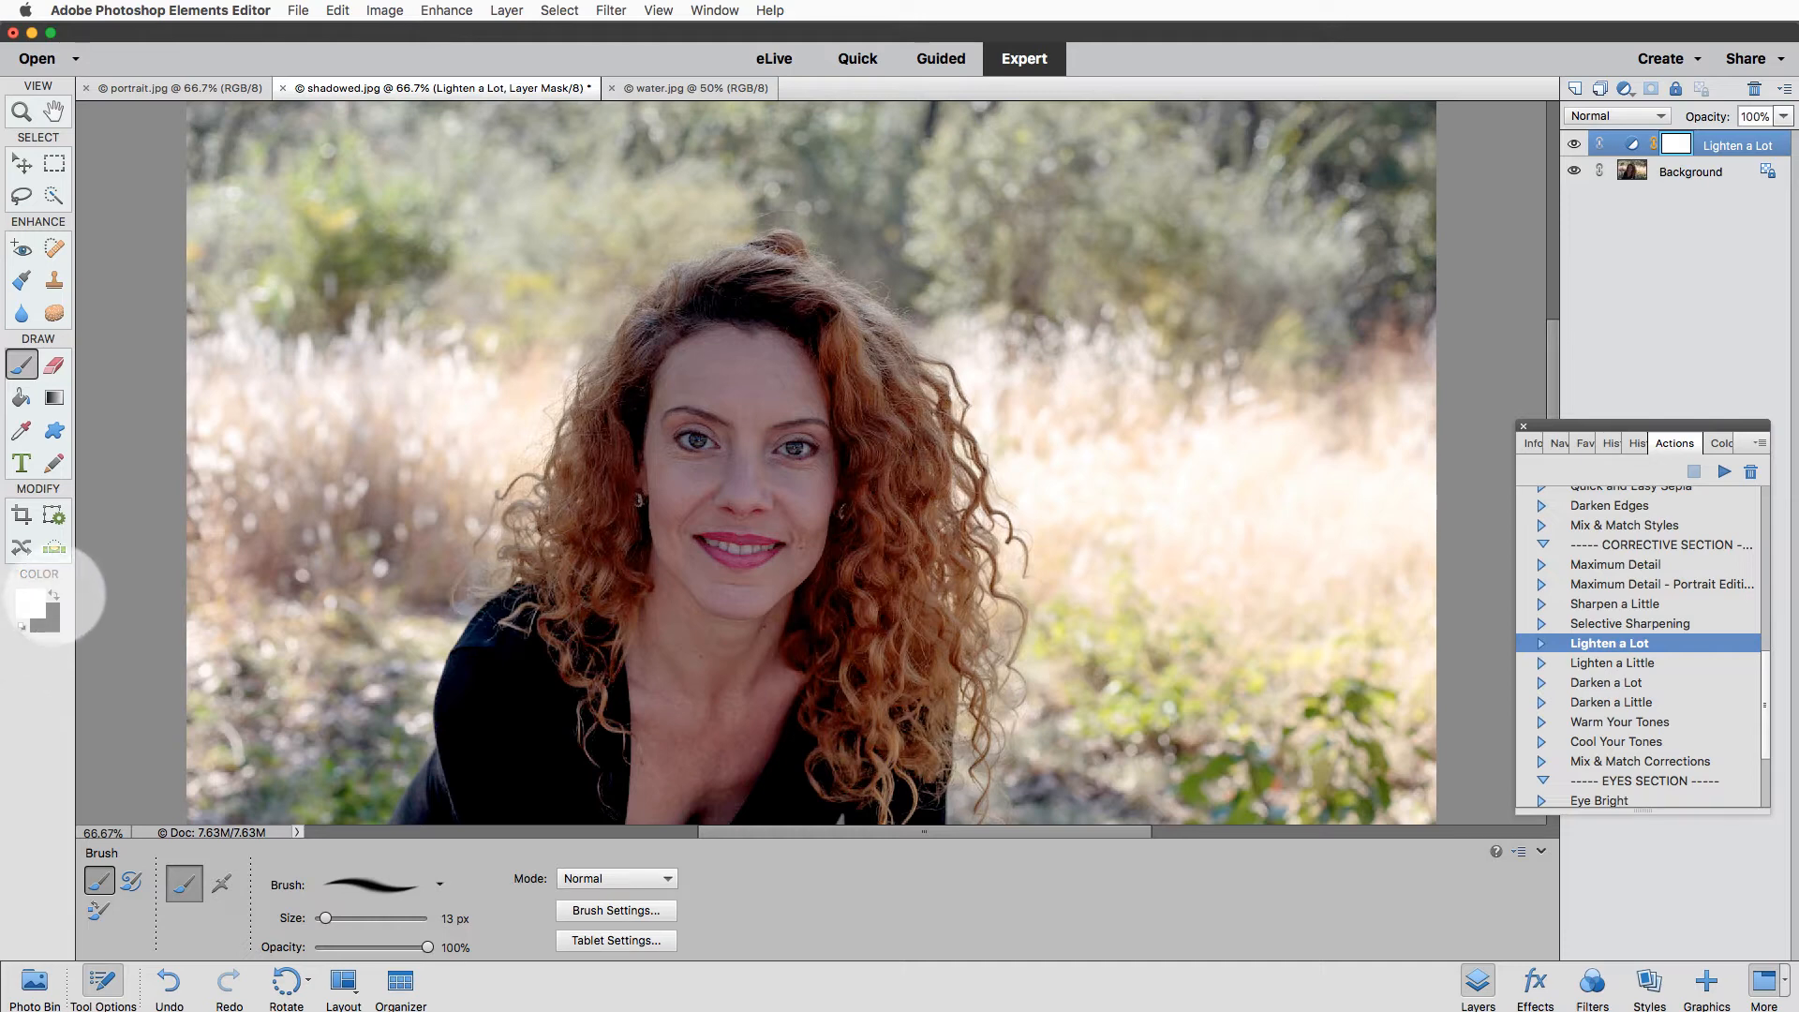
left_click(53, 596)
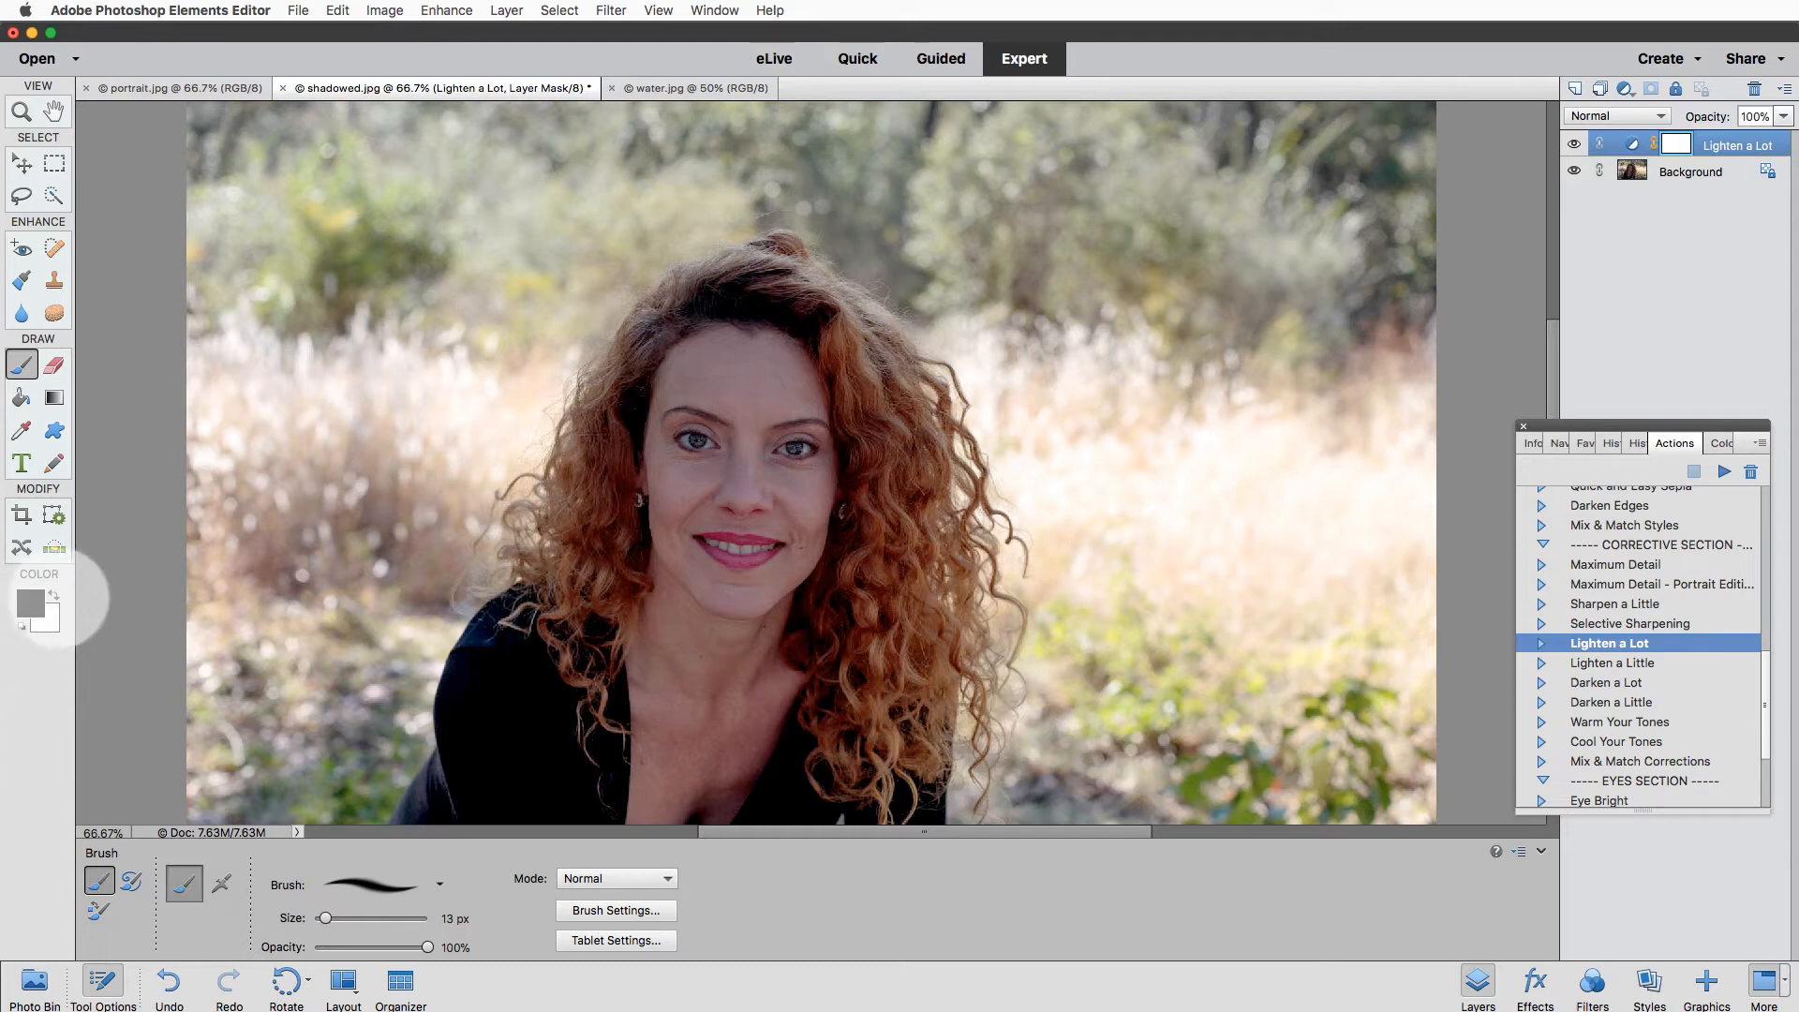
key("d")
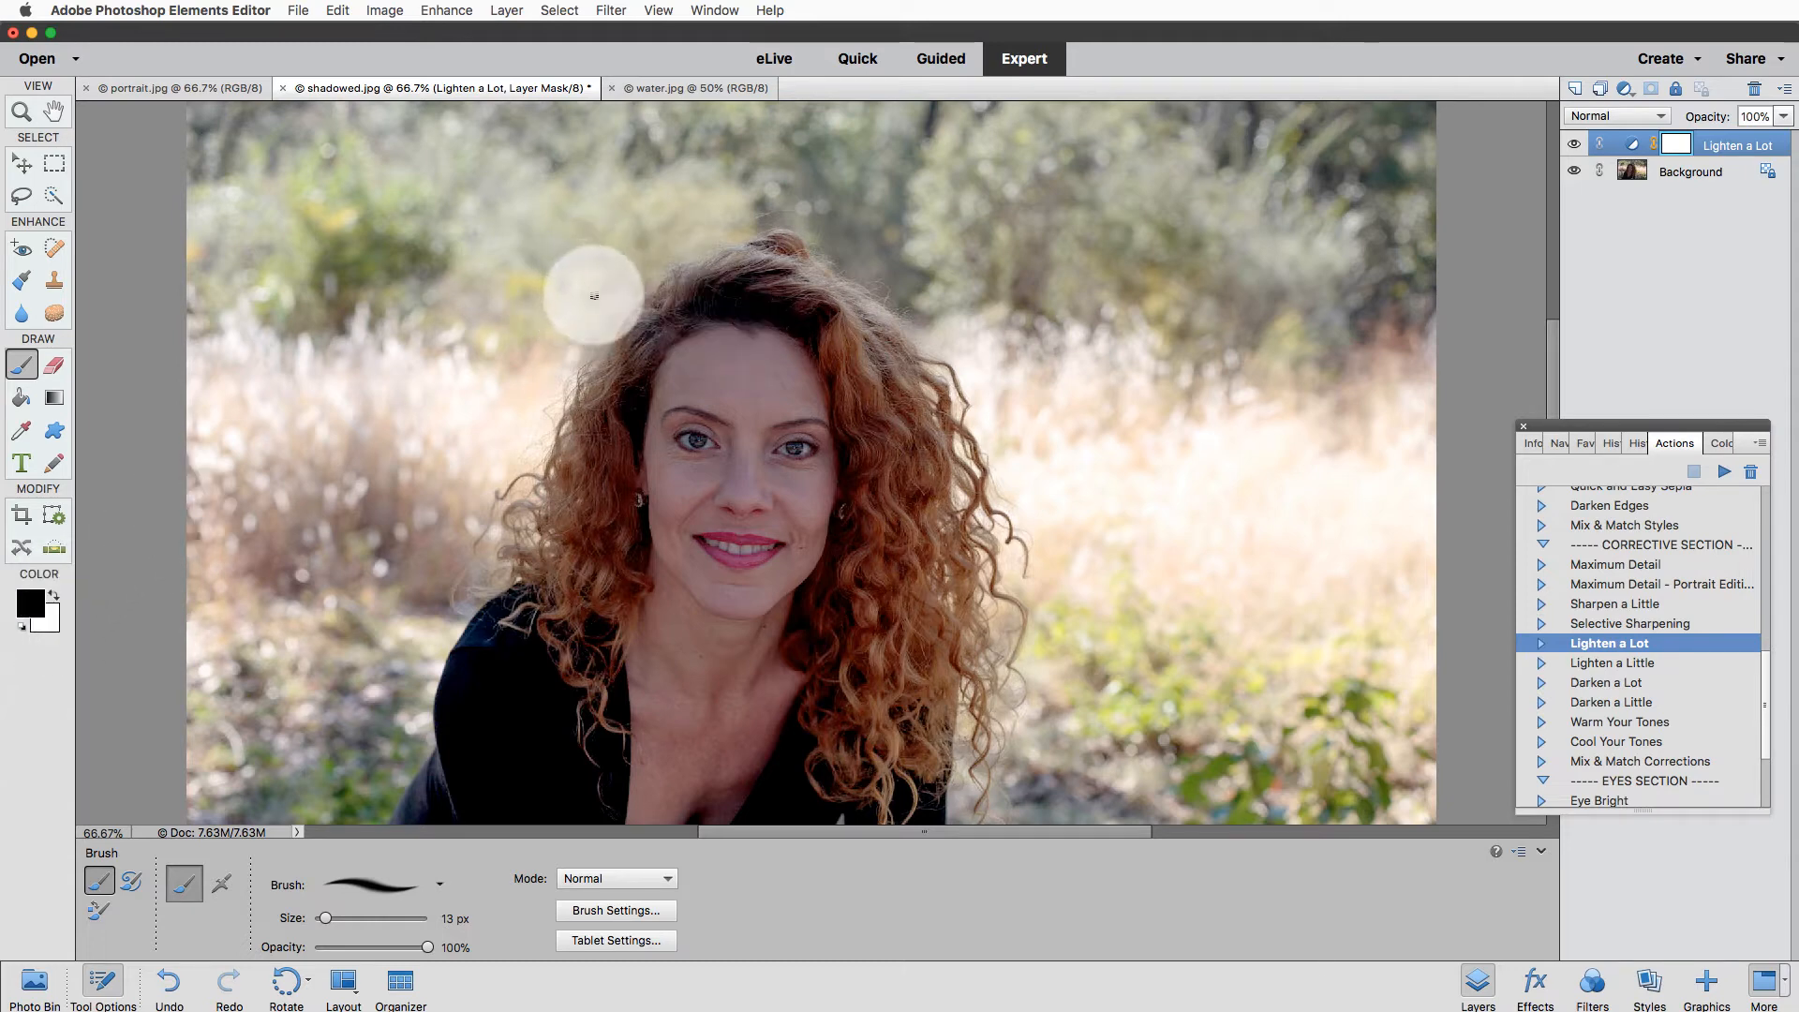
key("bracketright")
key("bracketright")
key("bracketright")
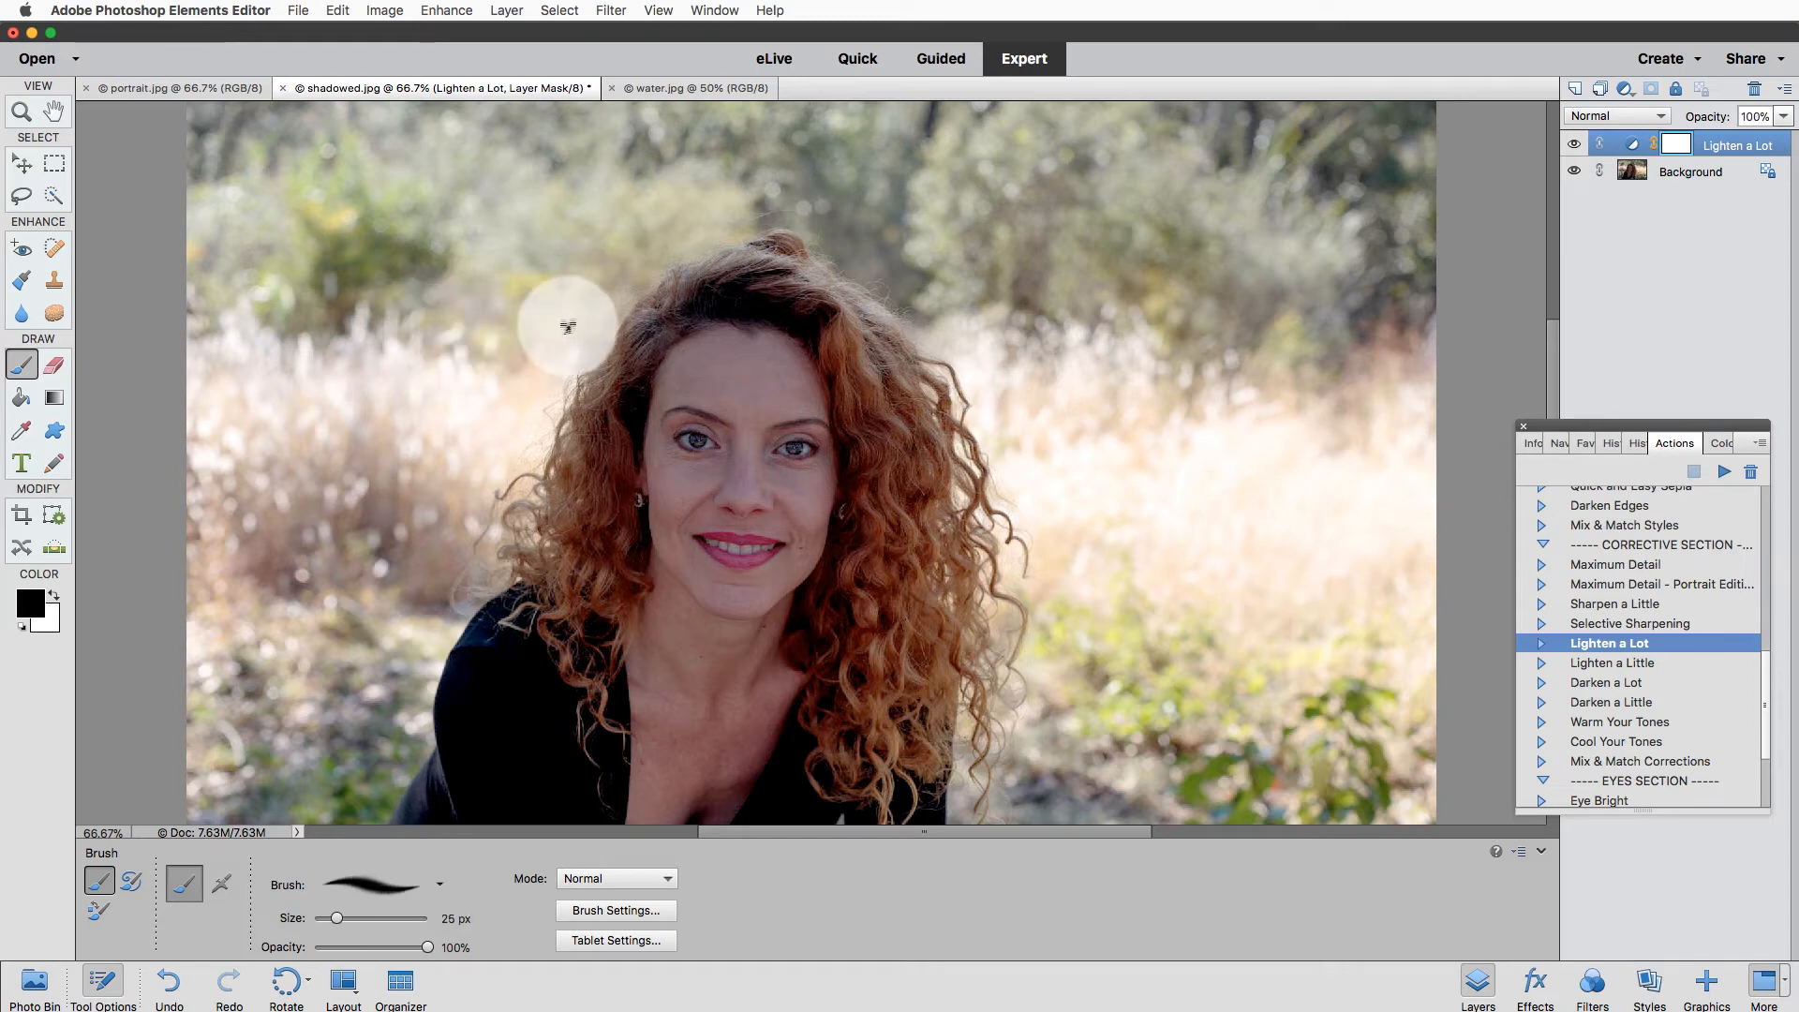
key("bracketright")
key("bracketright")
key("bracketright")
key("bracketright")
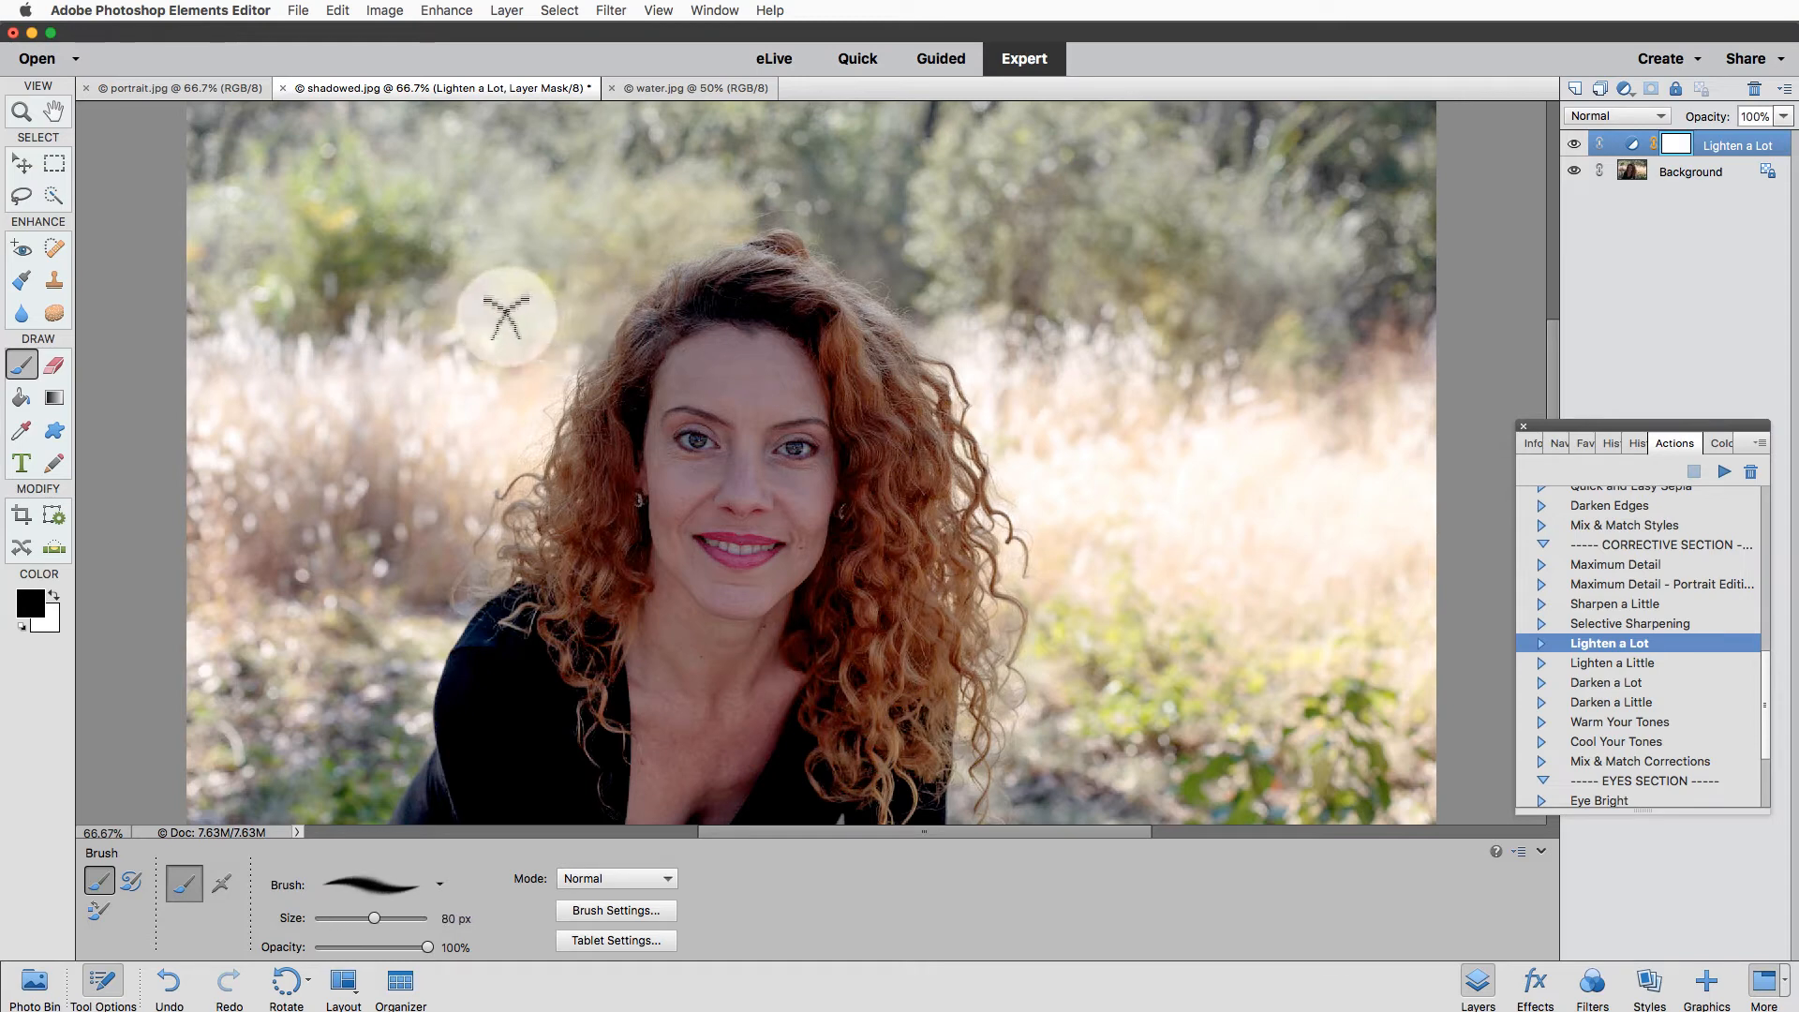
key("bracketright")
key("bracketright")
key("bracketright")
key("bracketright")
key("bracketright")
key("bracketright")
key("bracketright")
key("bracketright")
key("bracketright")
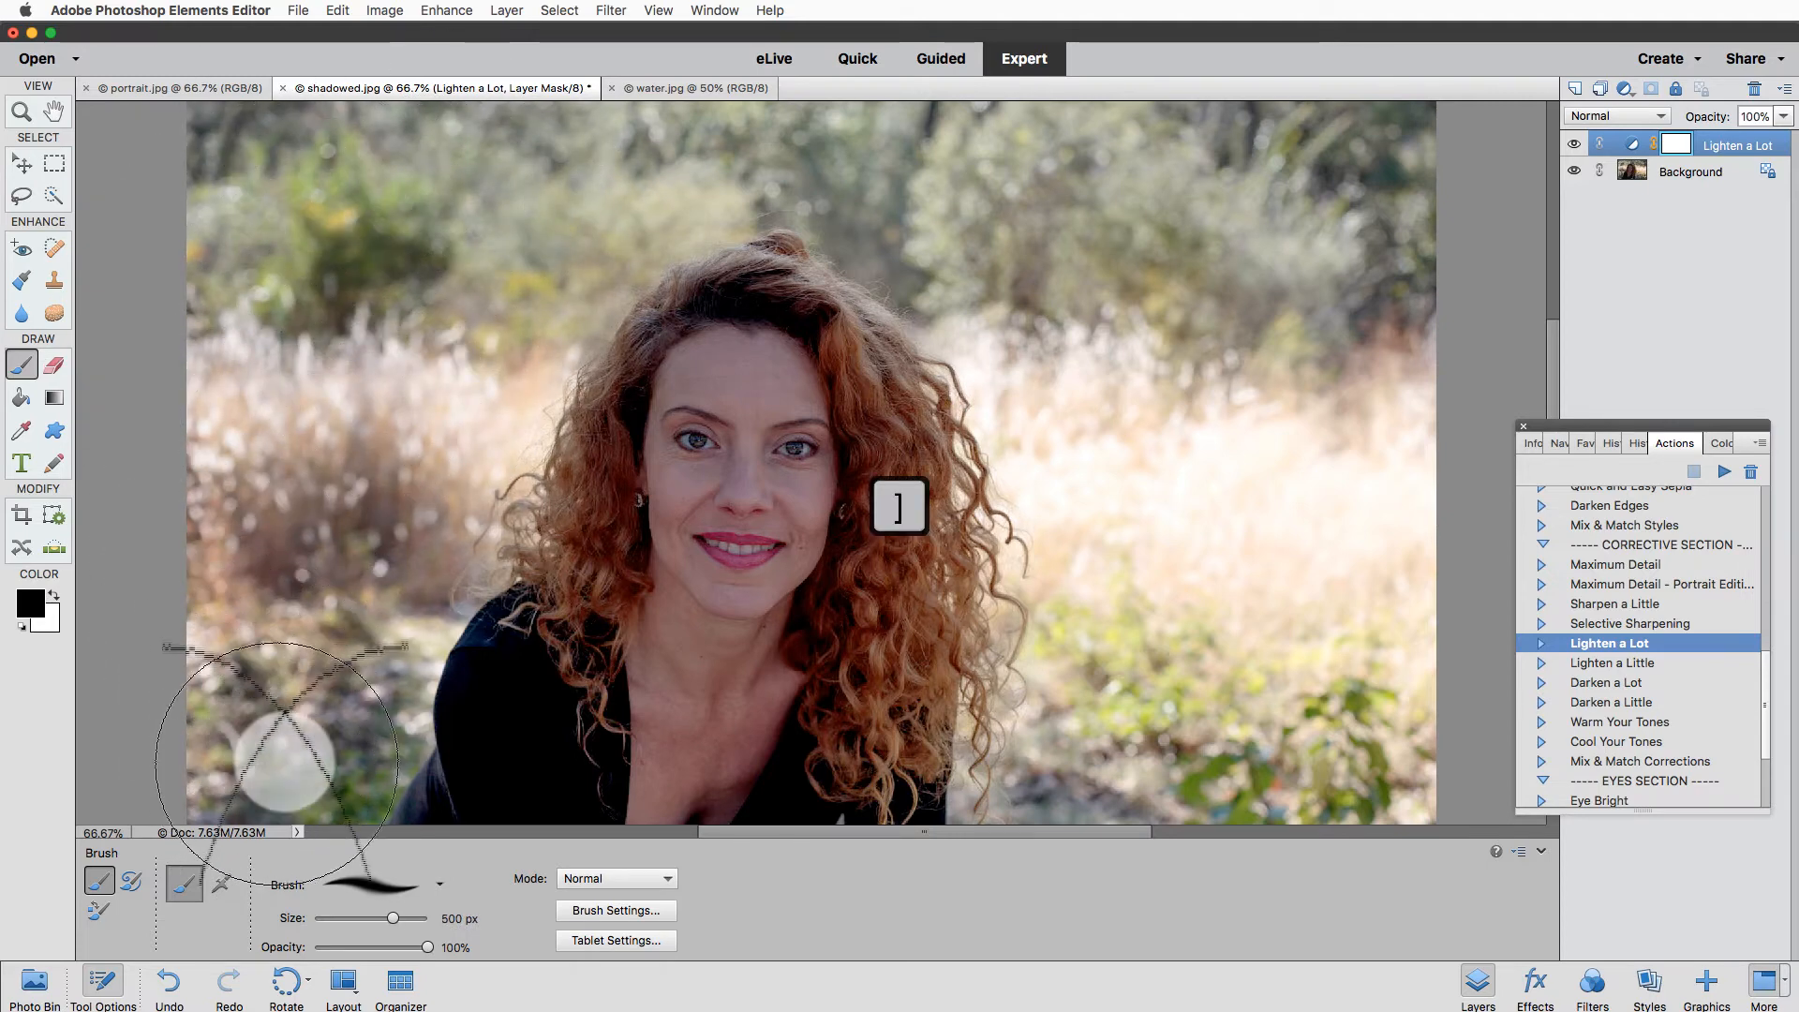
Paint black on the Lighten a Lot layer mask over the background around the woman, and compare with the layer hidden and shown.
mouse_move(294, 541)
left_mouse_down()
mouse_move(297, 415)
mouse_move(568, 379)
left_mouse_up()
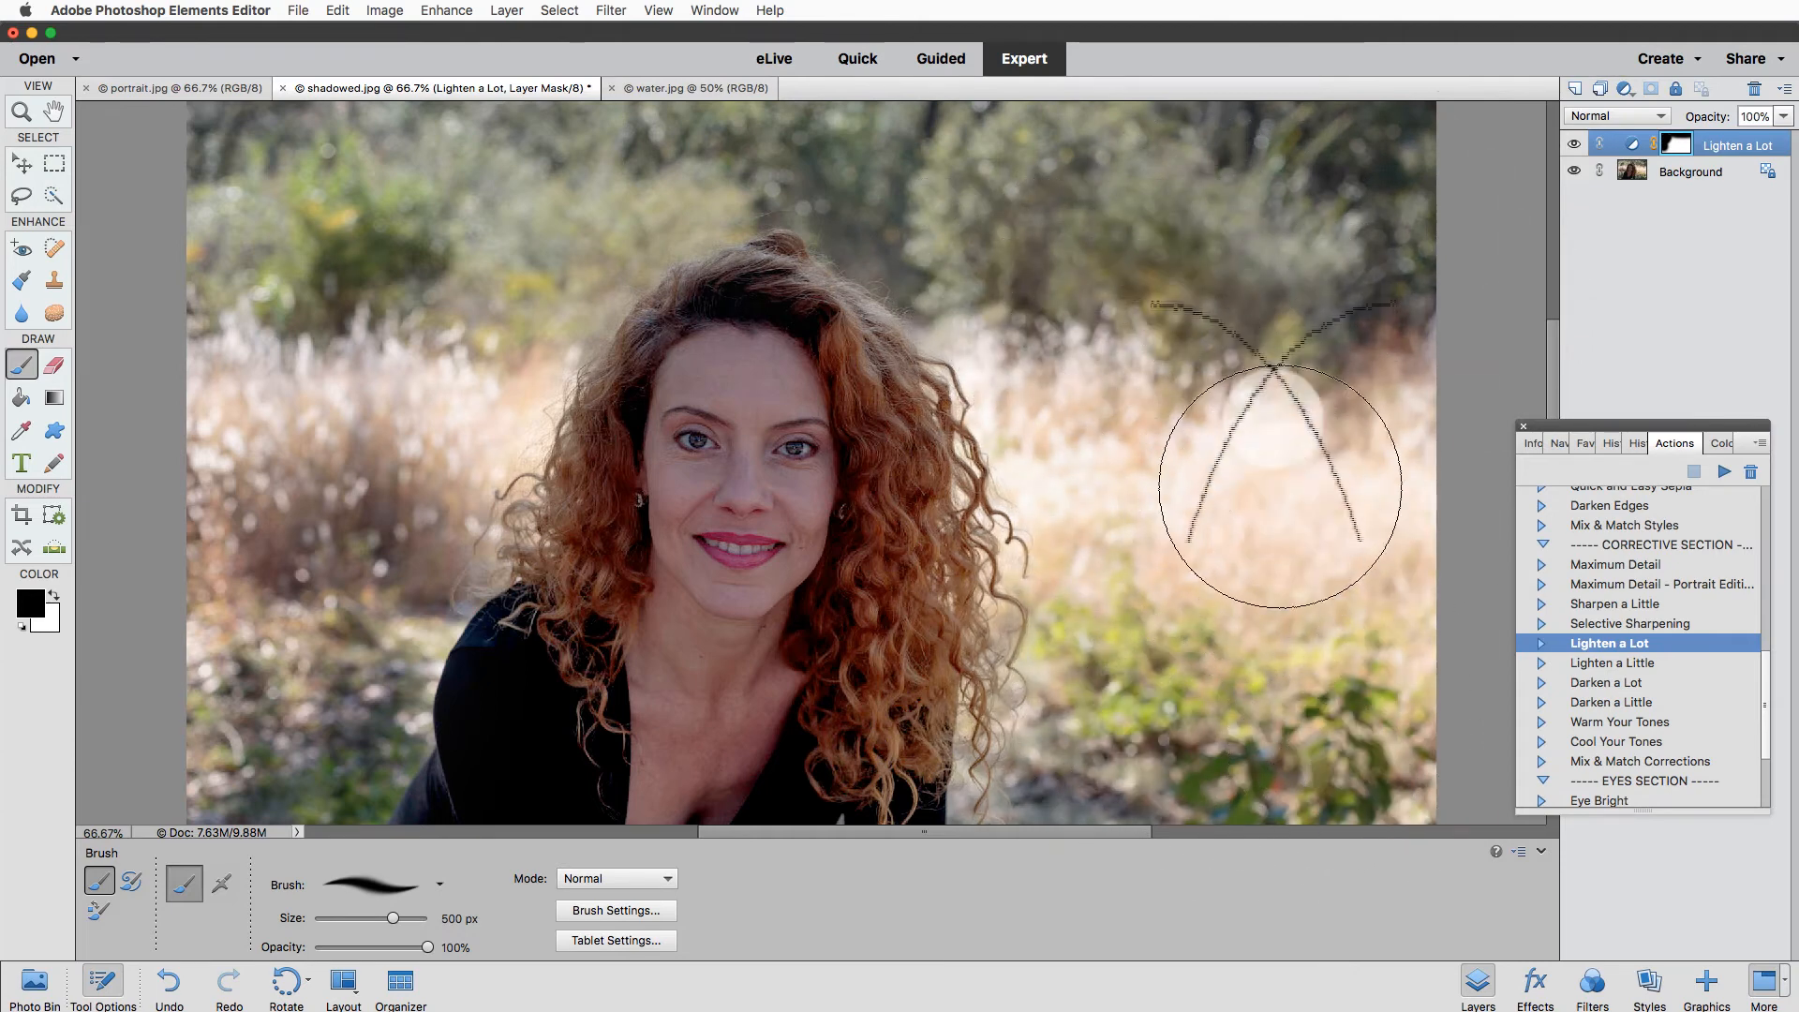
mouse_move(1070, 387)
left_mouse_down()
mouse_move(1283, 452)
mouse_move(1292, 598)
mouse_move(1482, 246)
left_mouse_up()
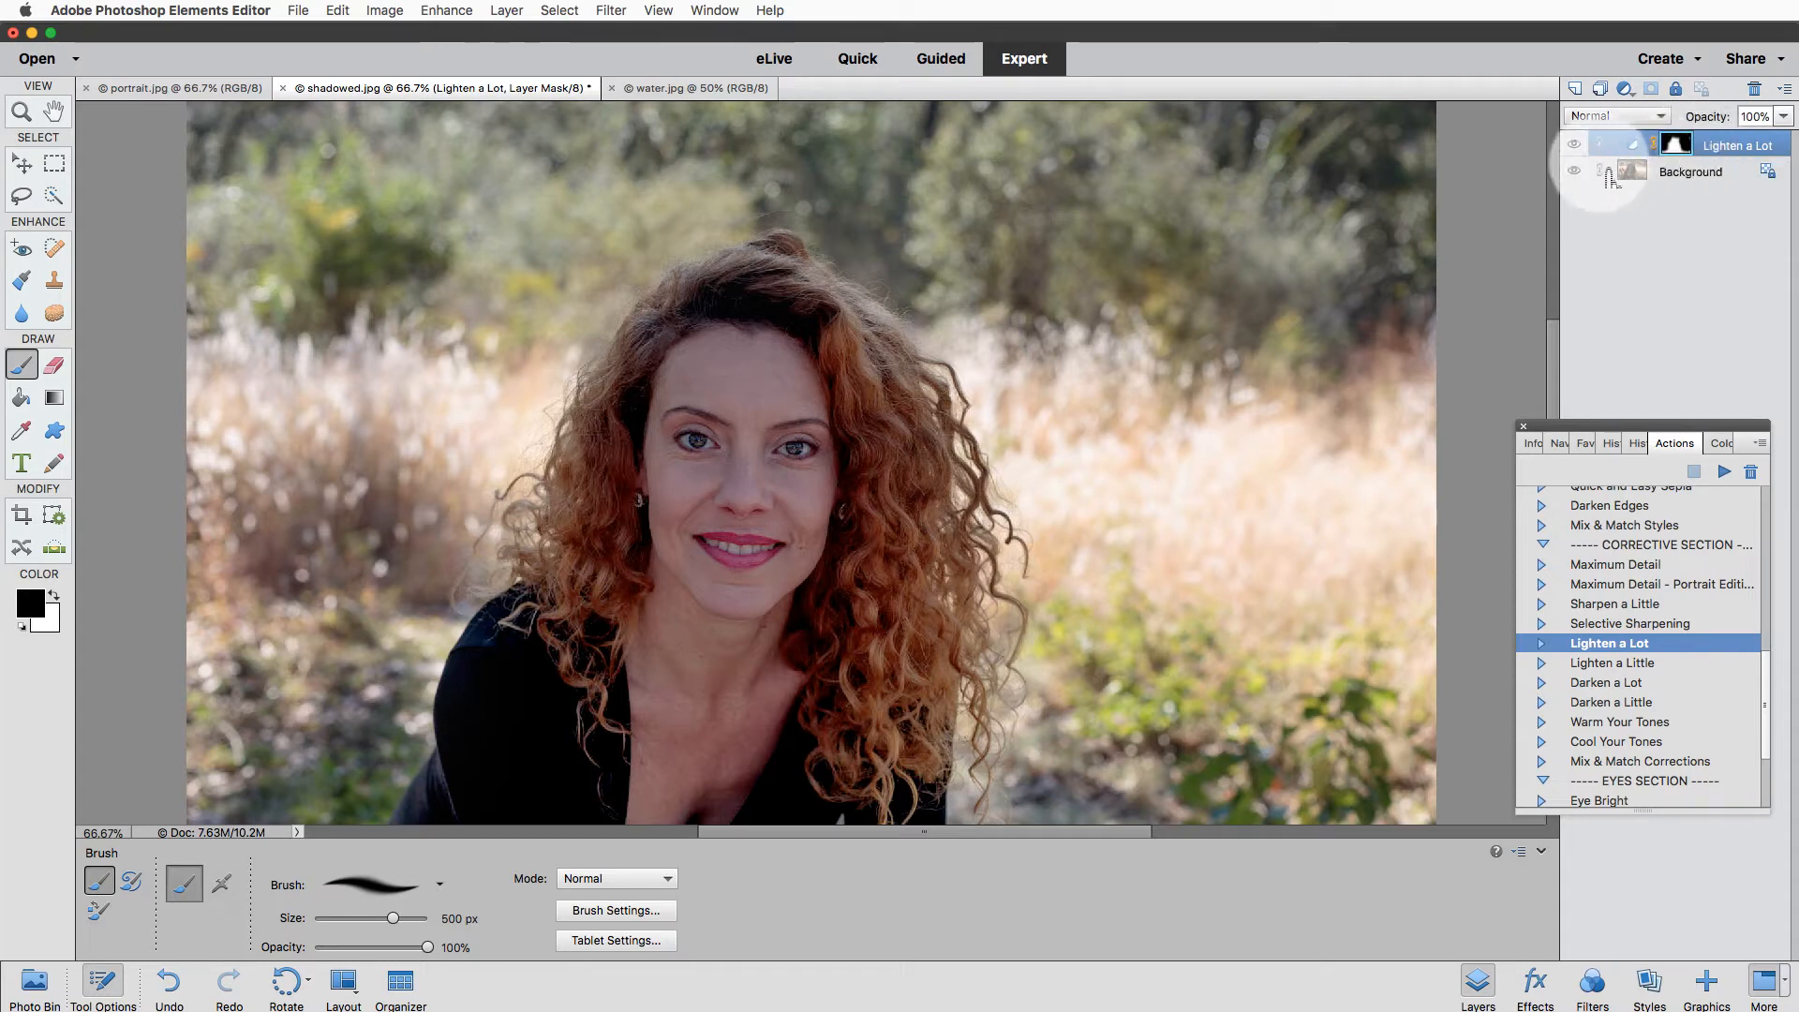
left_click(1577, 148)
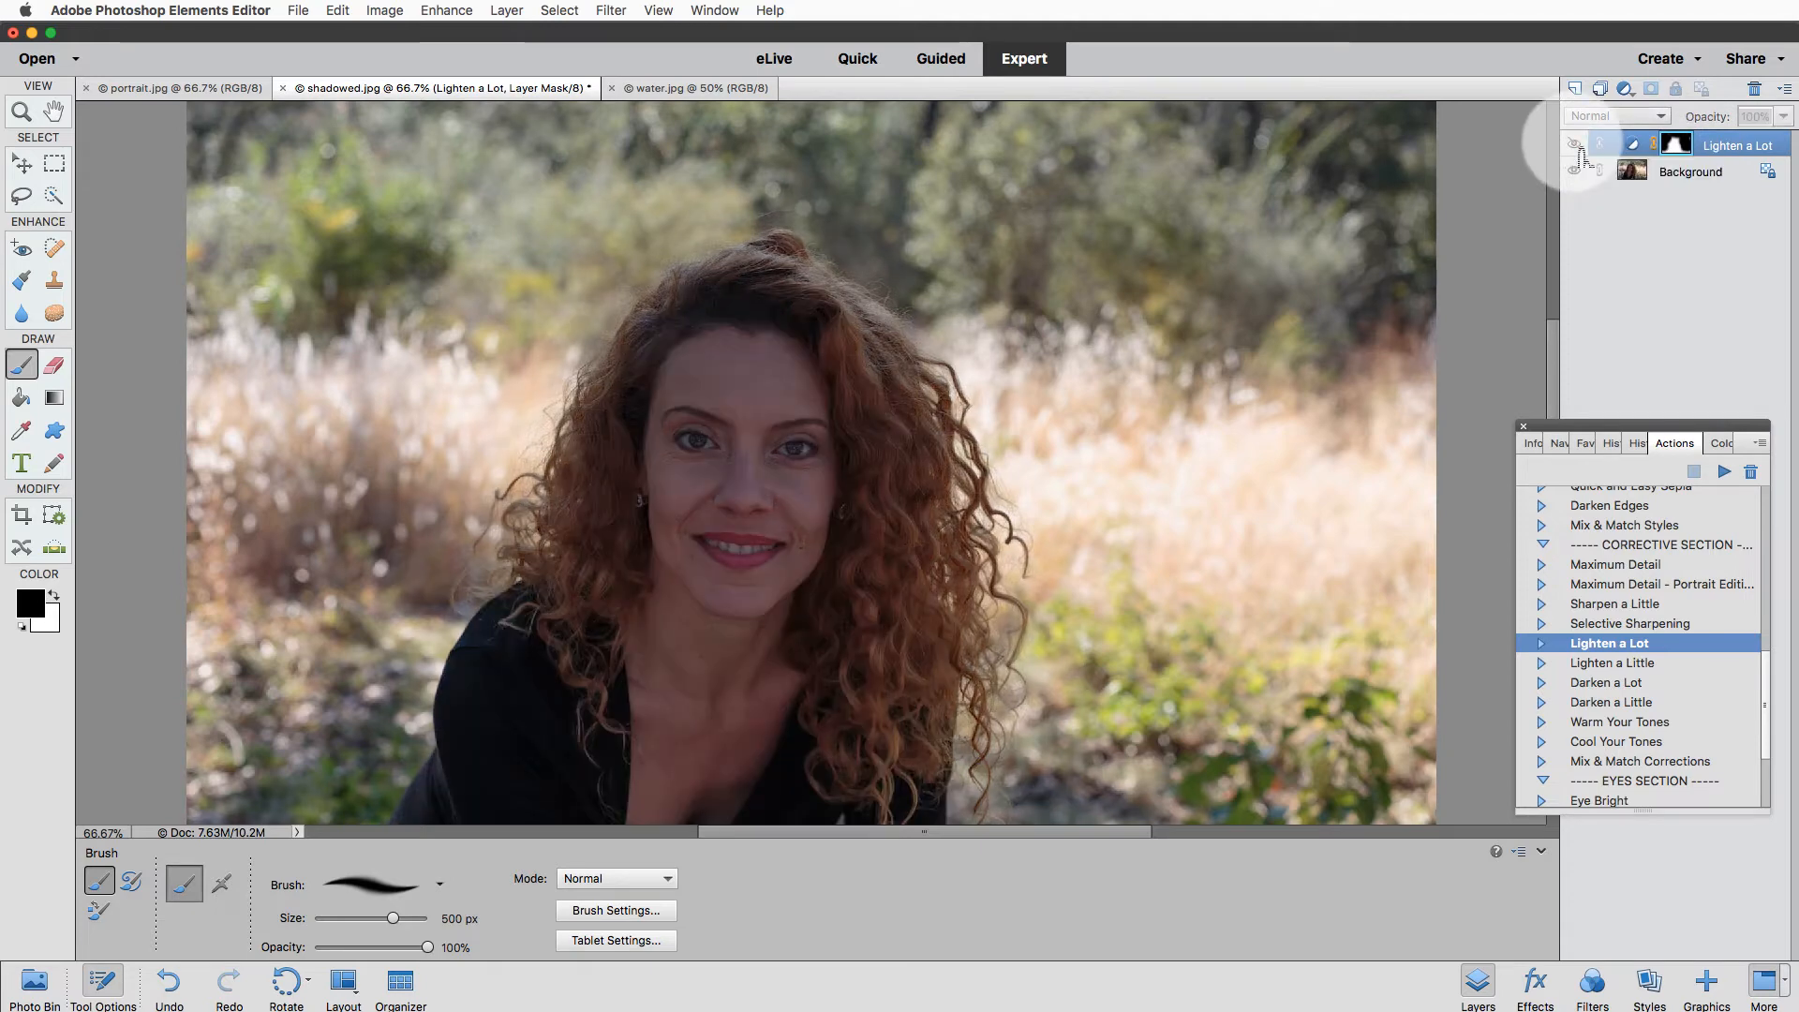
left_click(1577, 148)
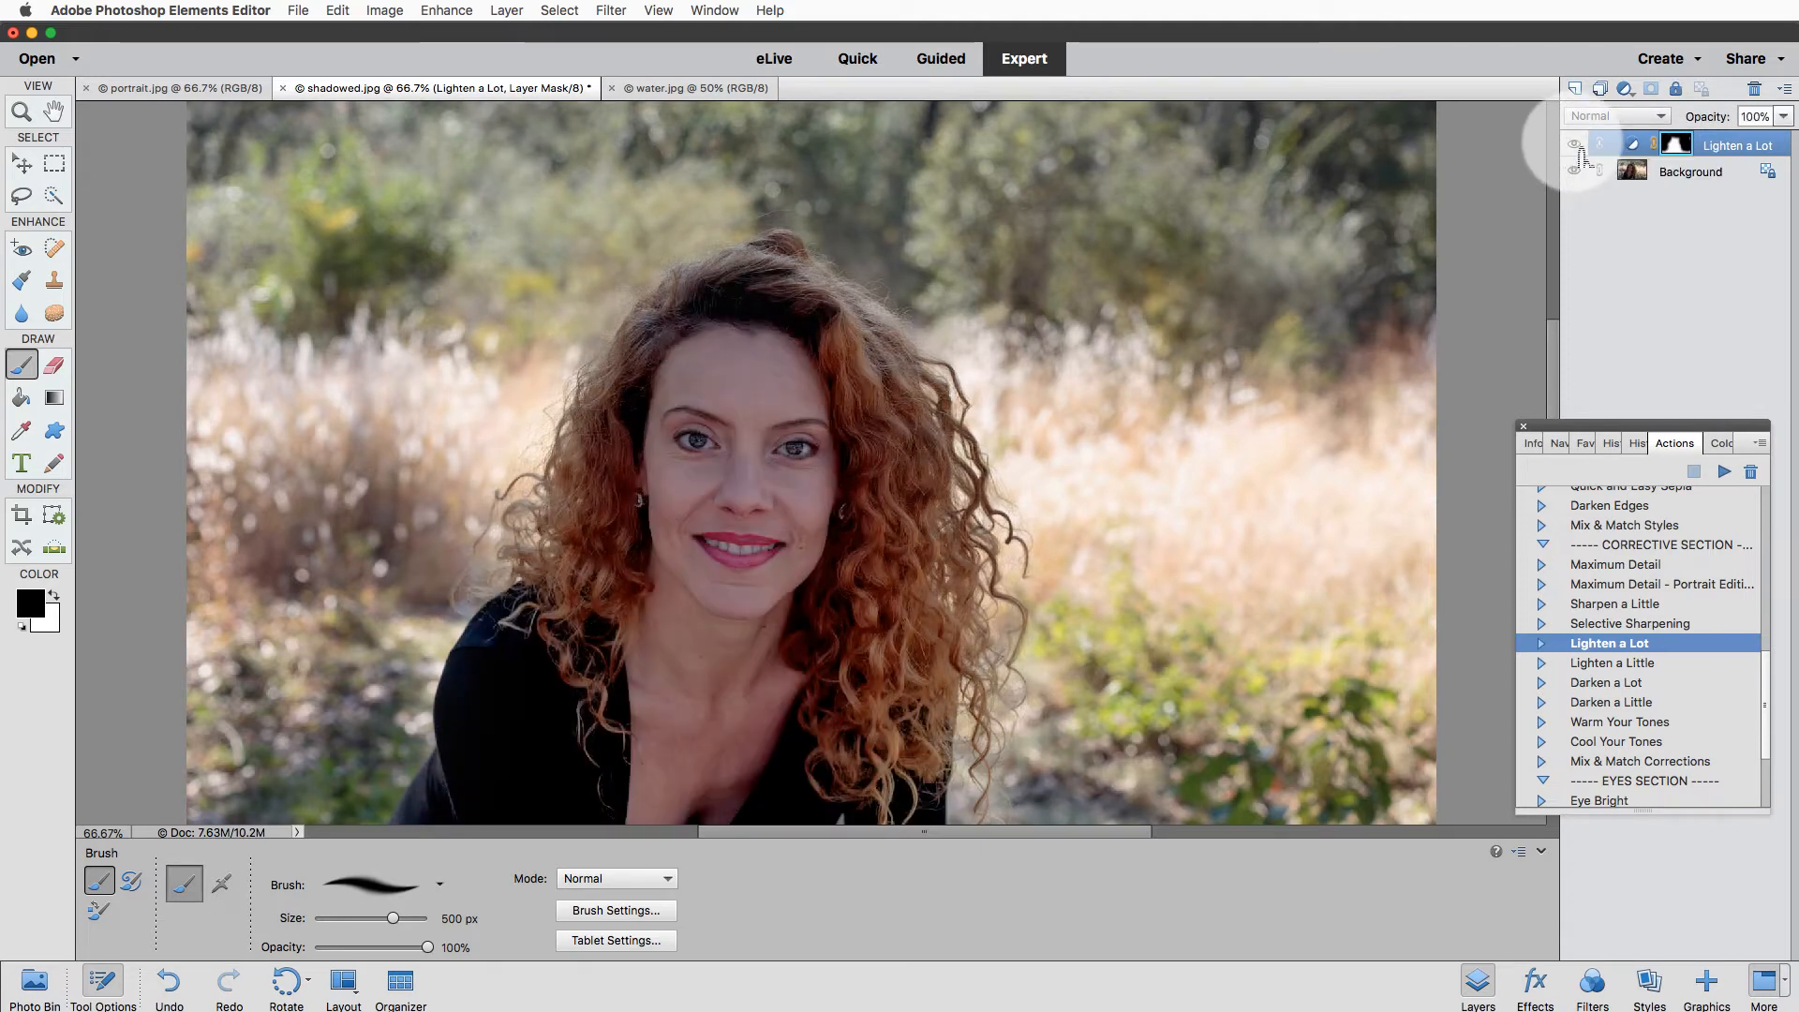
Run the Warm Your Tones action from the Corrective section on shadowed.jpg.
scroll(1576, 674, "up", 1)
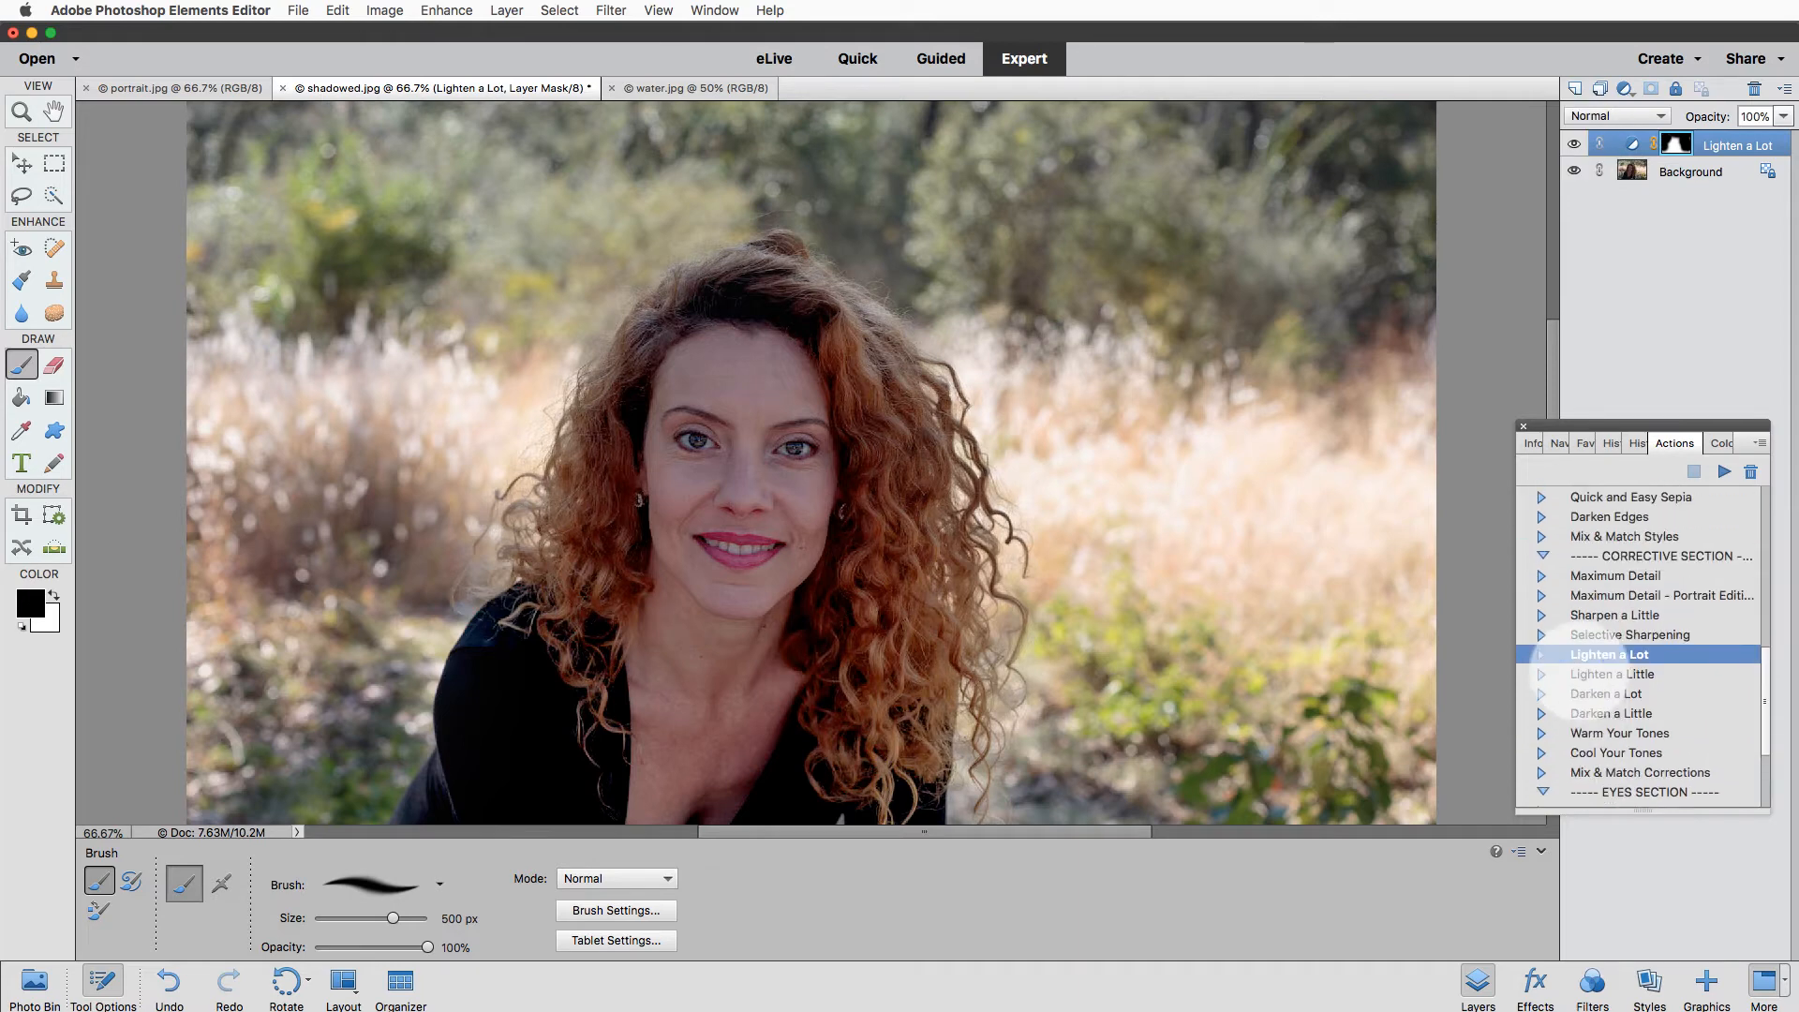
scroll(1589, 686, "down", 2)
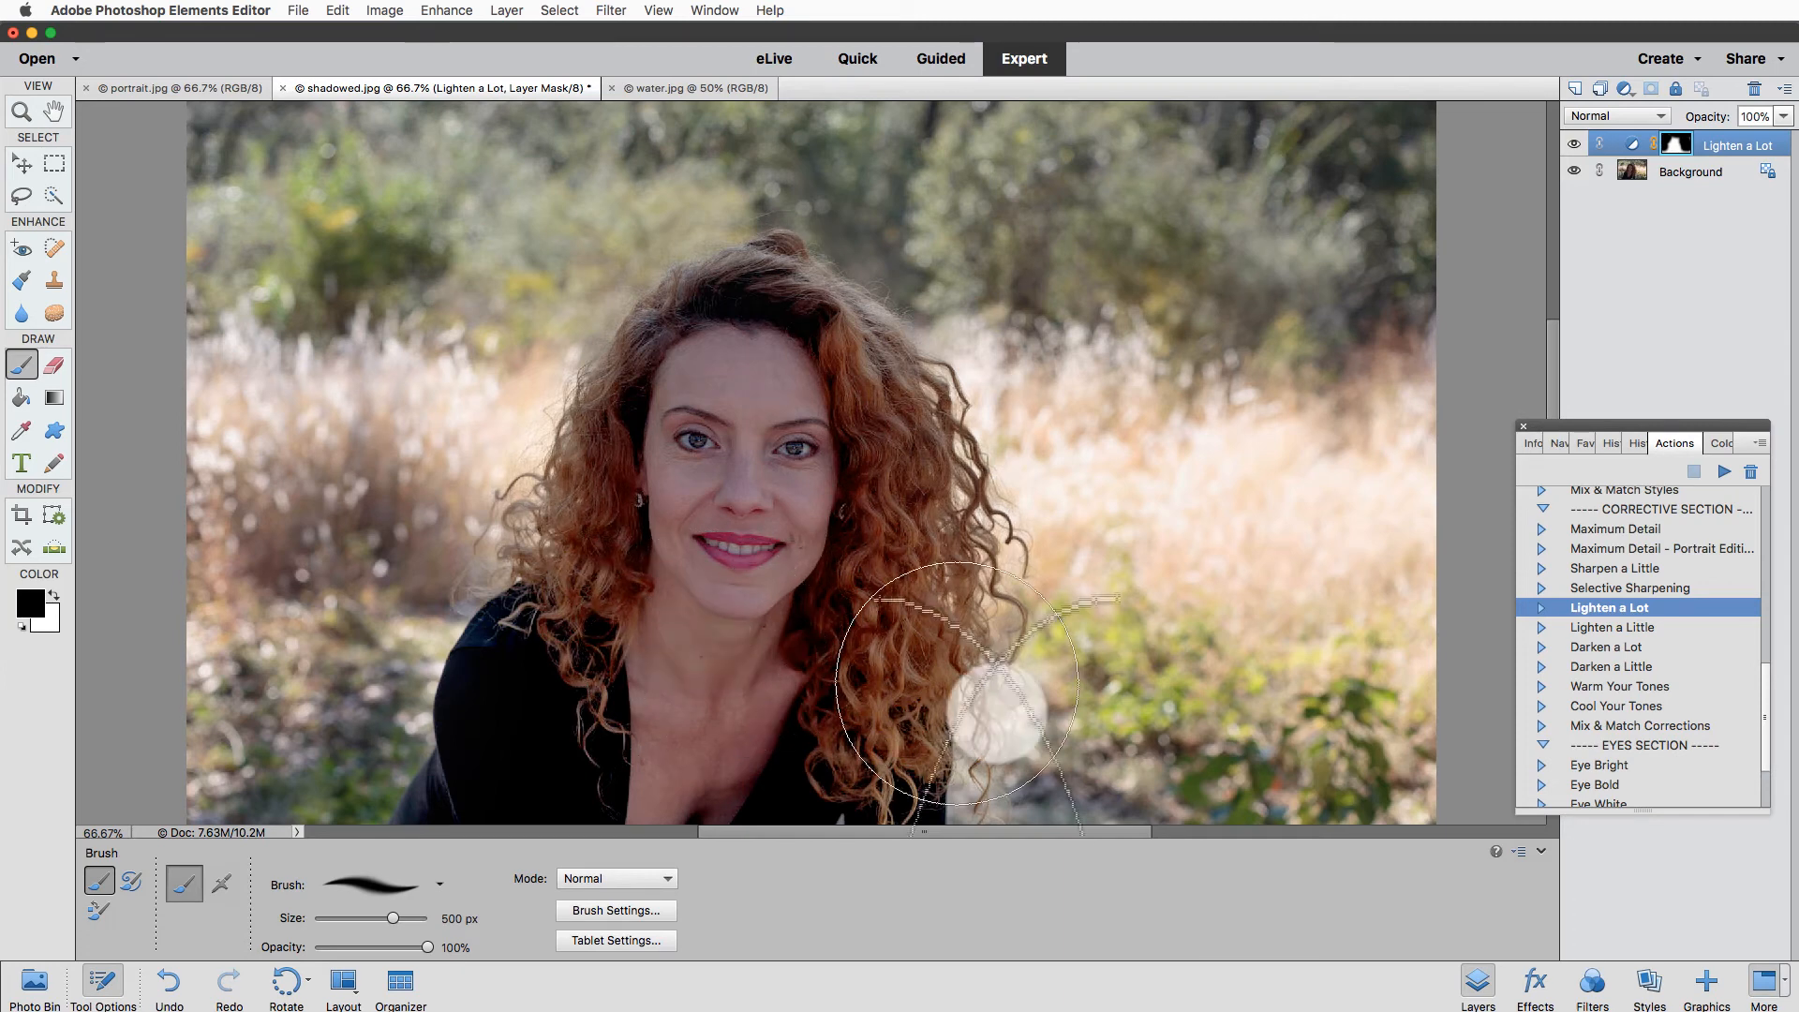
left_click(1677, 685)
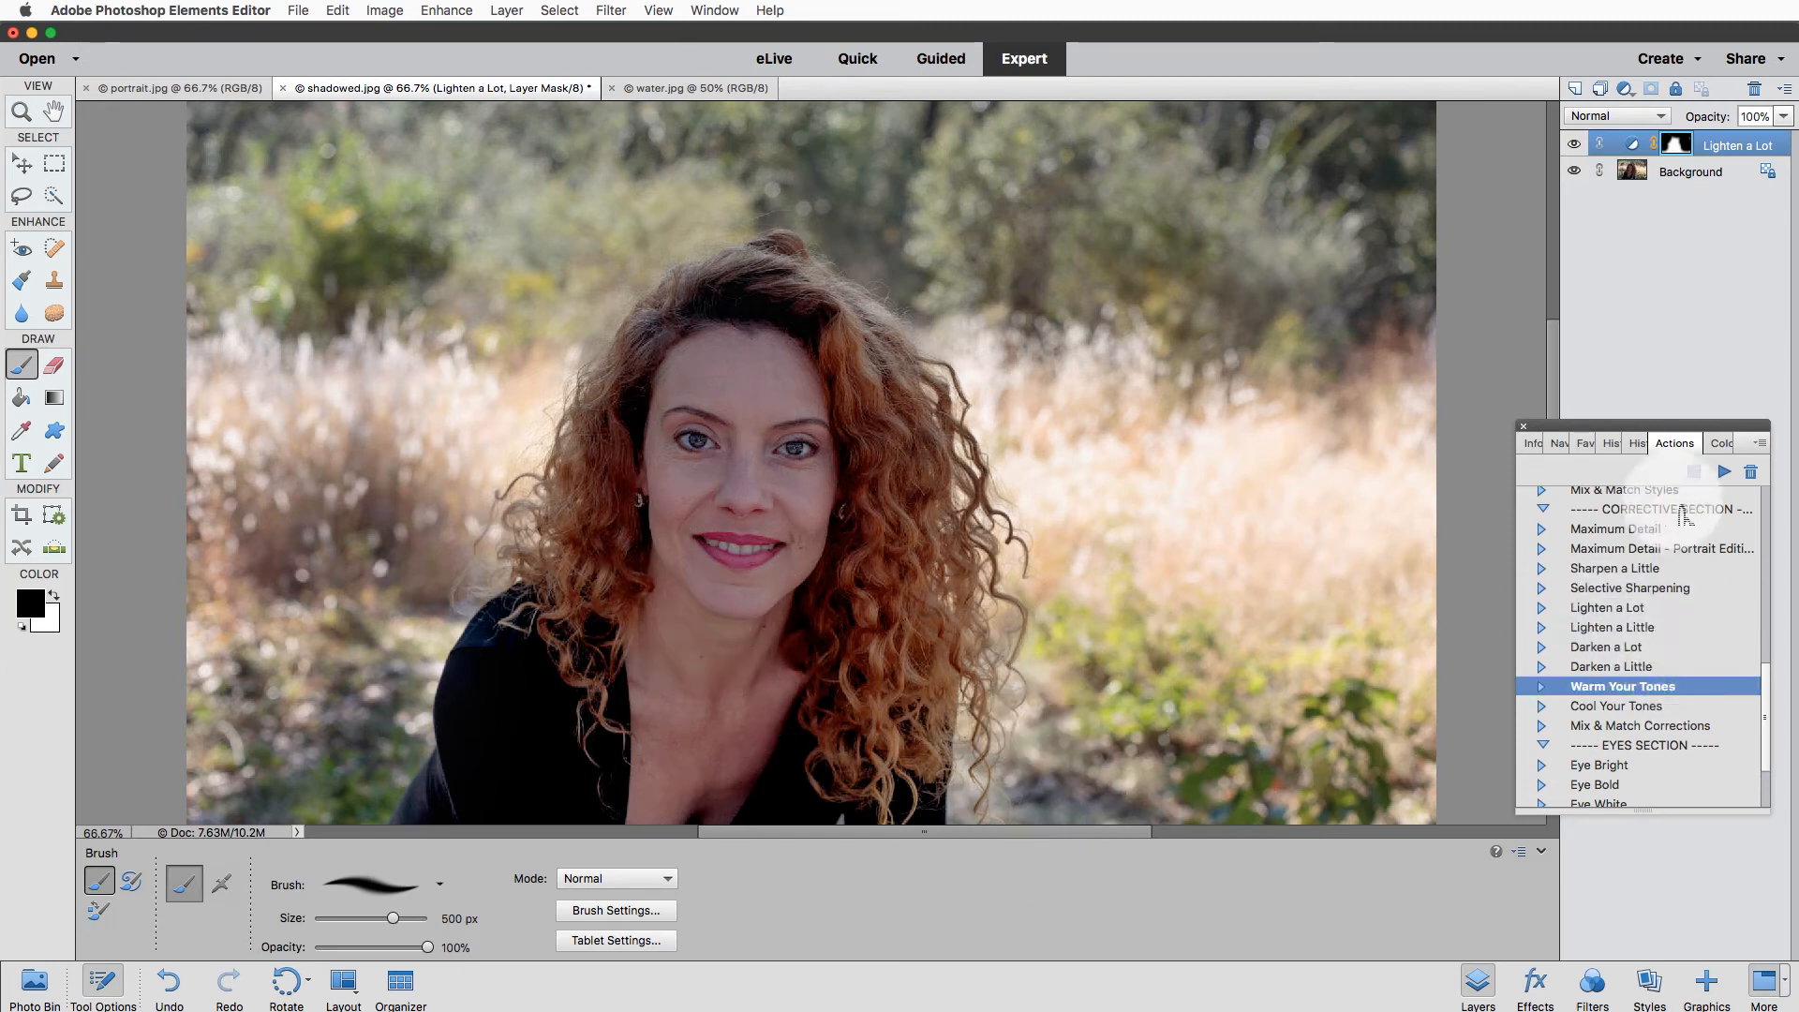
left_click(1724, 471)
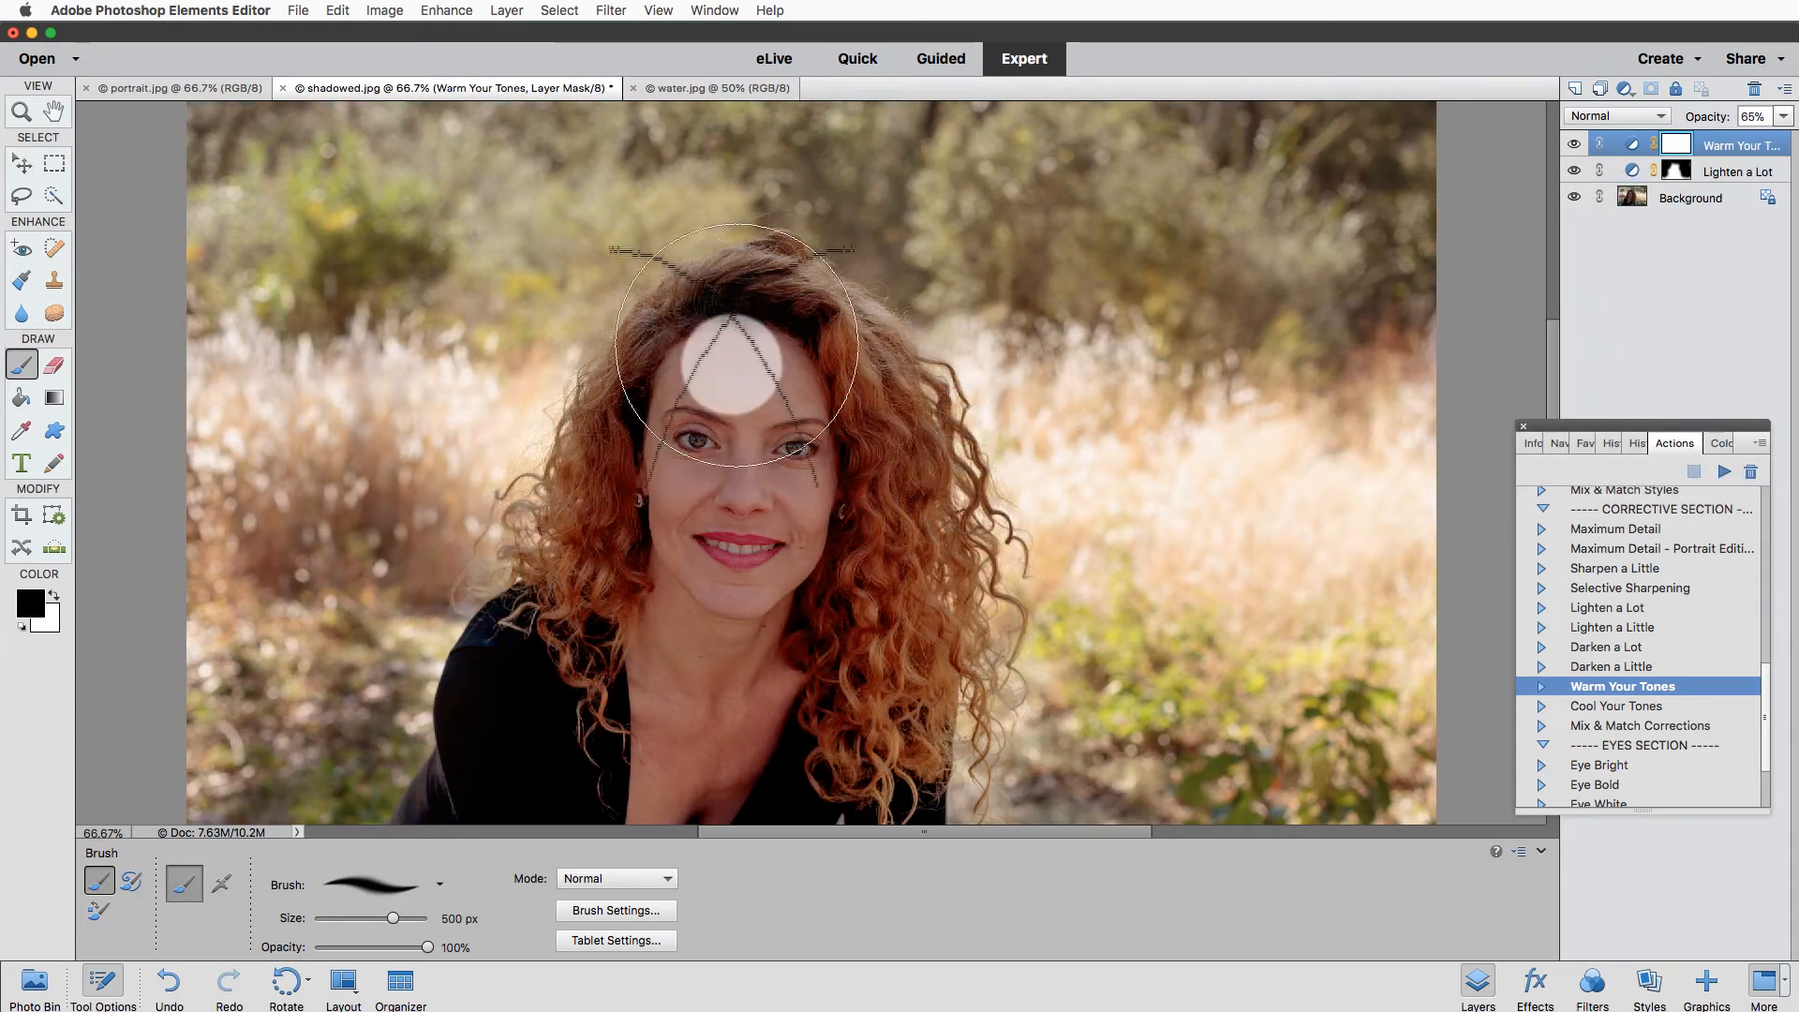
Reduce the opacity of the Warm Your Tones layer to 43%.
scroll(820, 530, "left", 3)
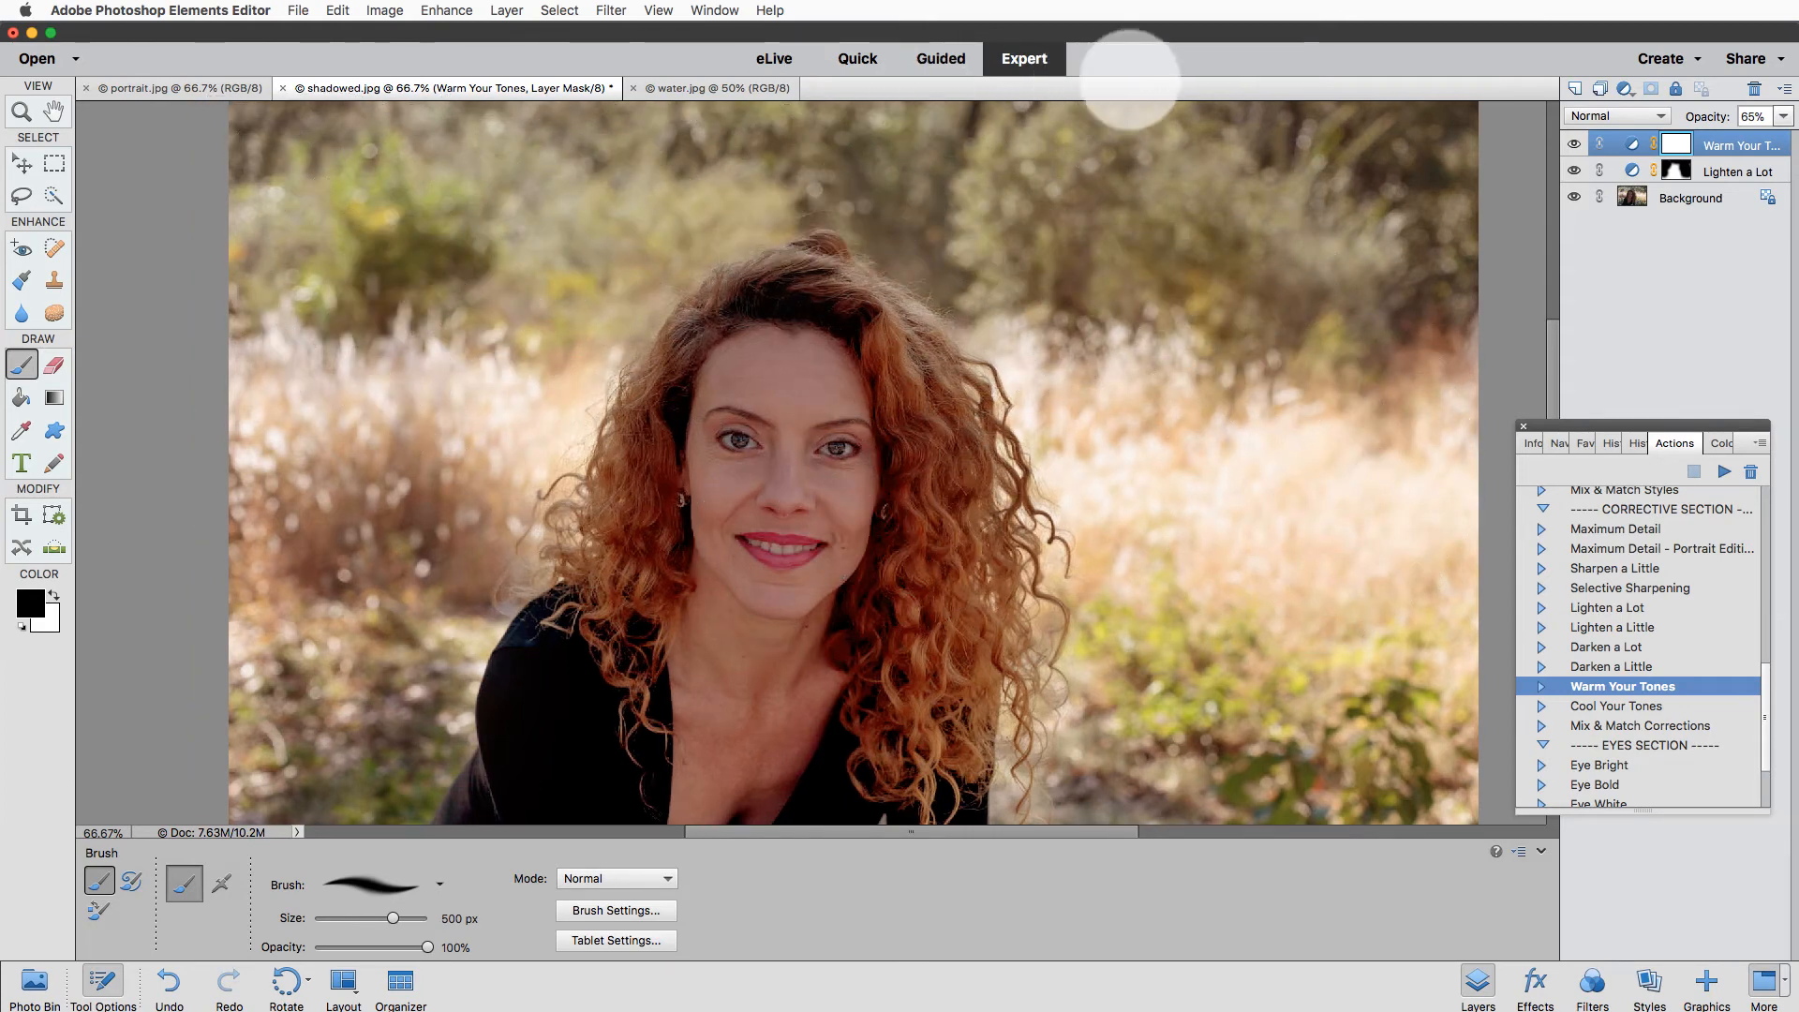
scroll(1461, 309, "left", 1)
left_click(1782, 116)
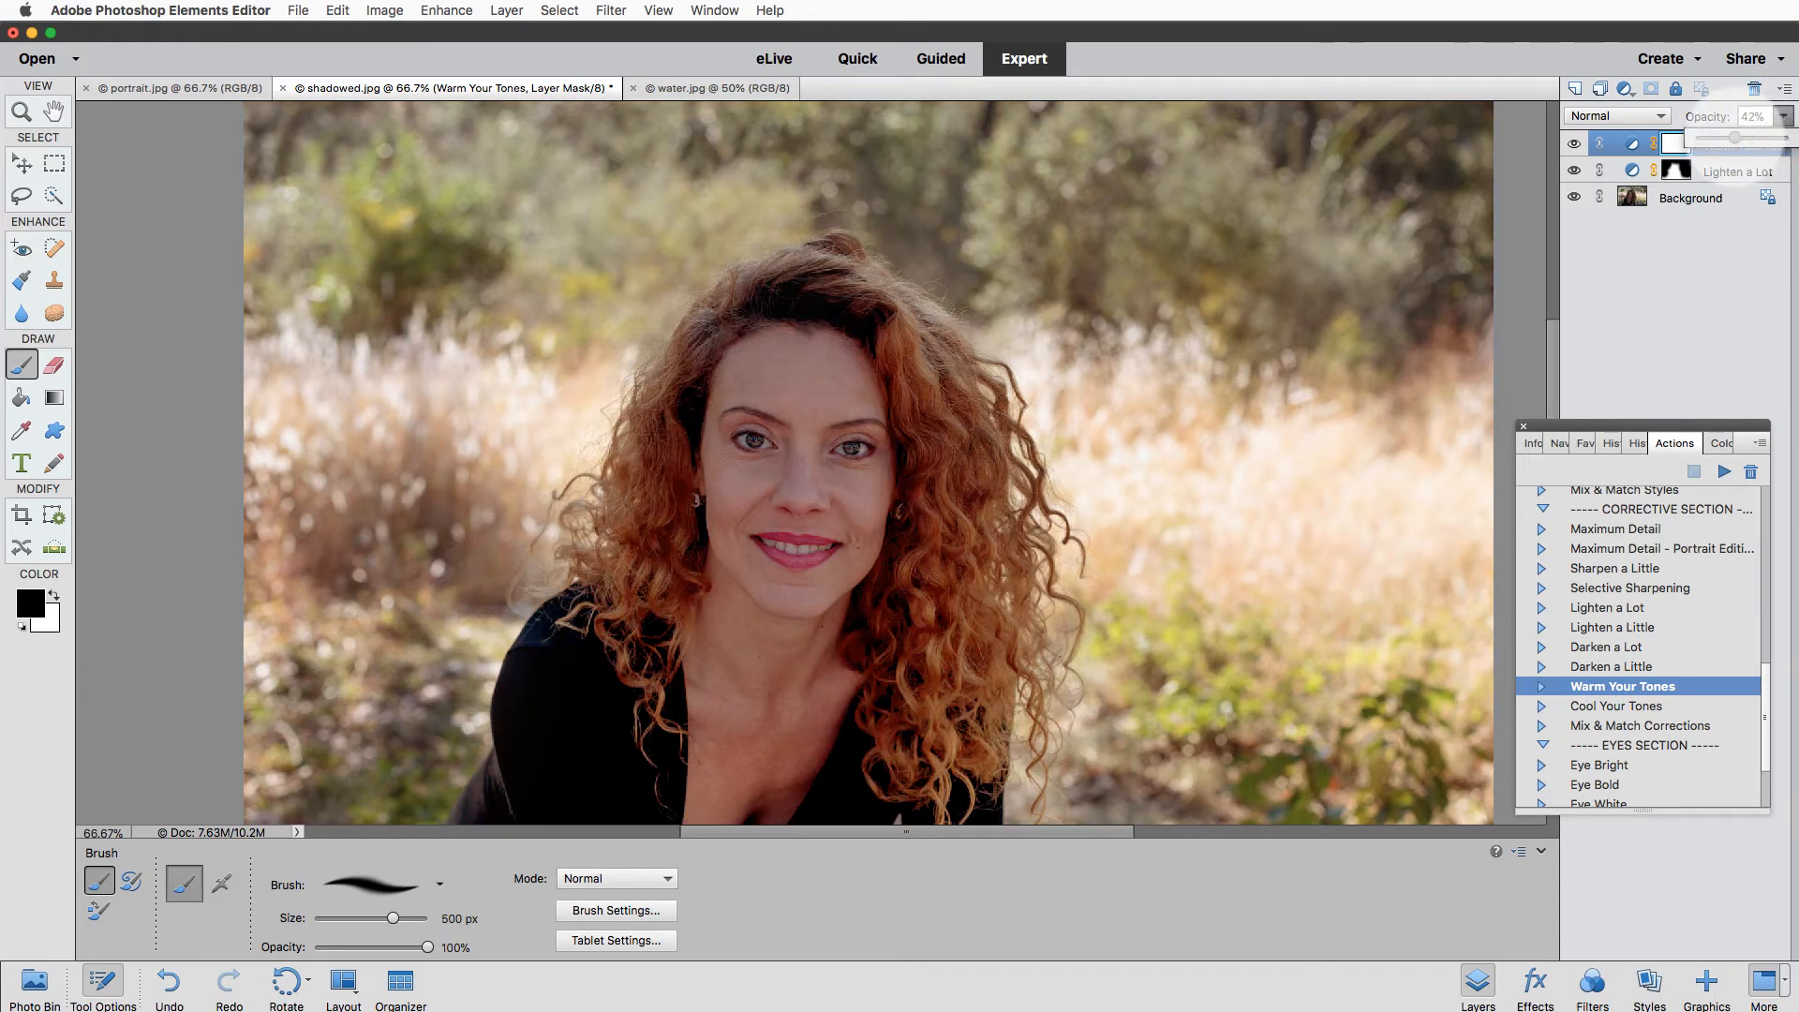
left_click_drag(1734, 138, 1735, 138)
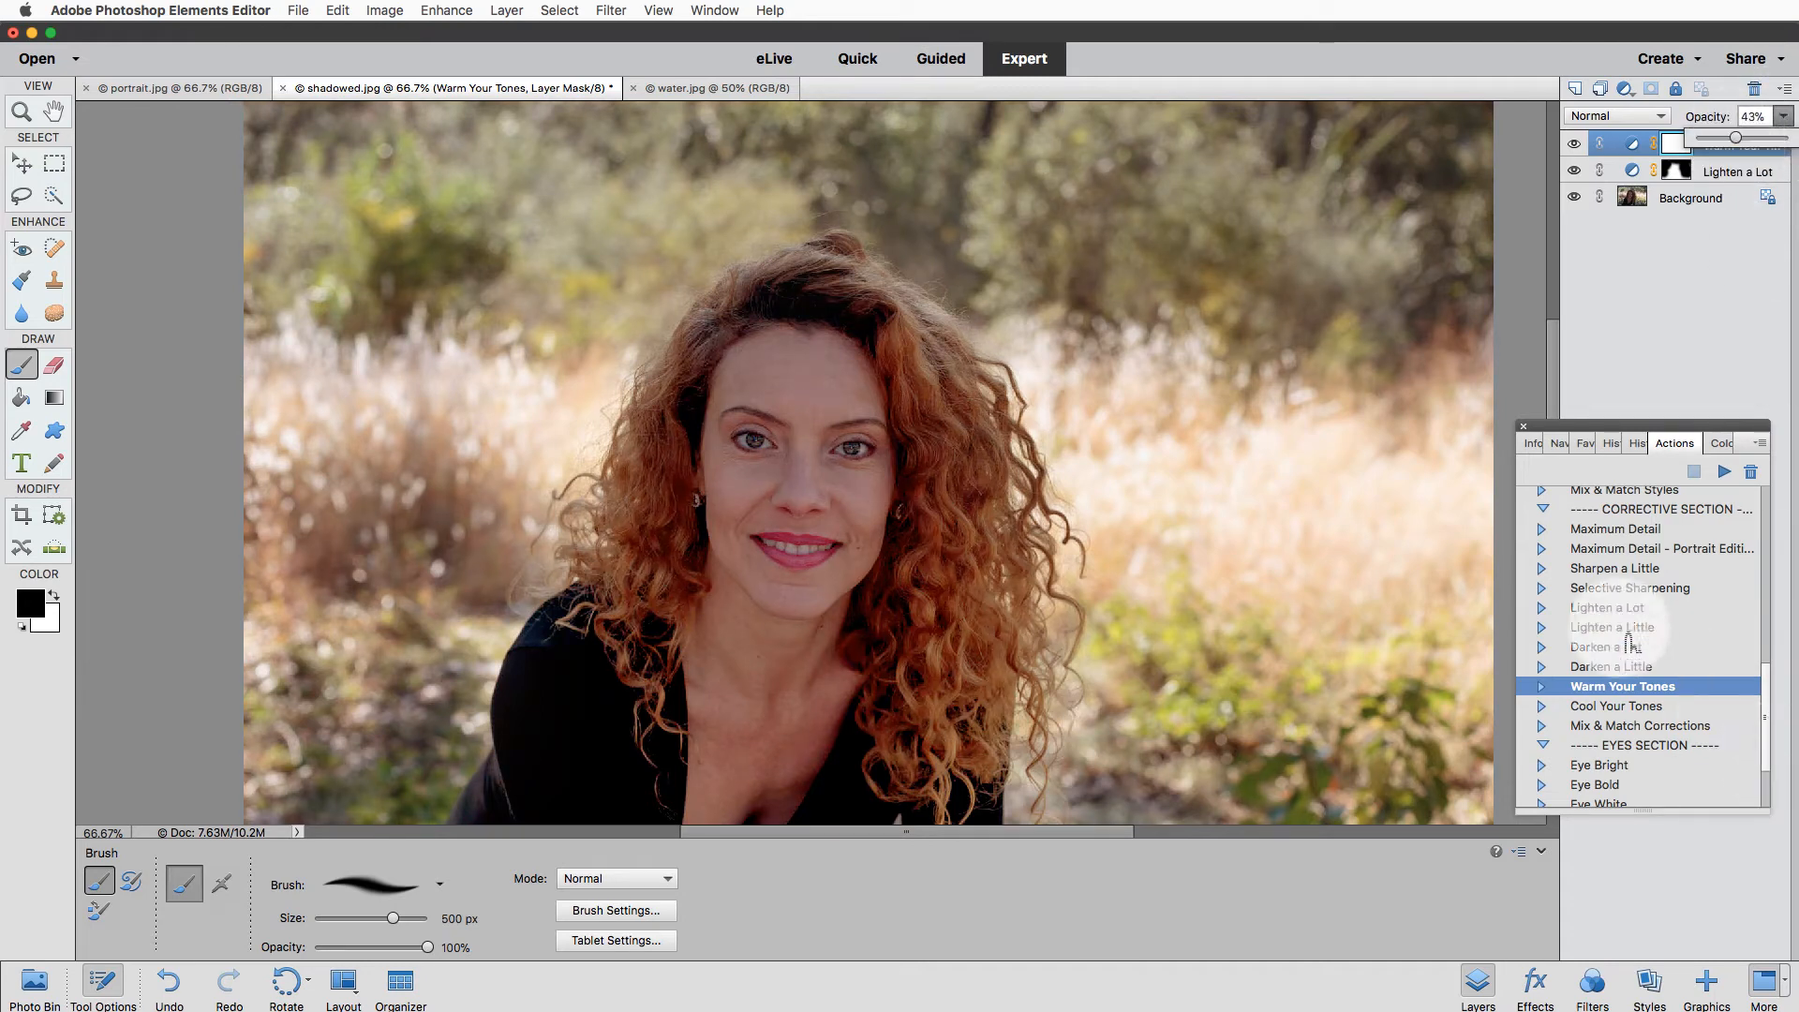
Inspect the Levels settings of the Warm Your Tones layer and close them without changing anything.
left_click(1642, 348)
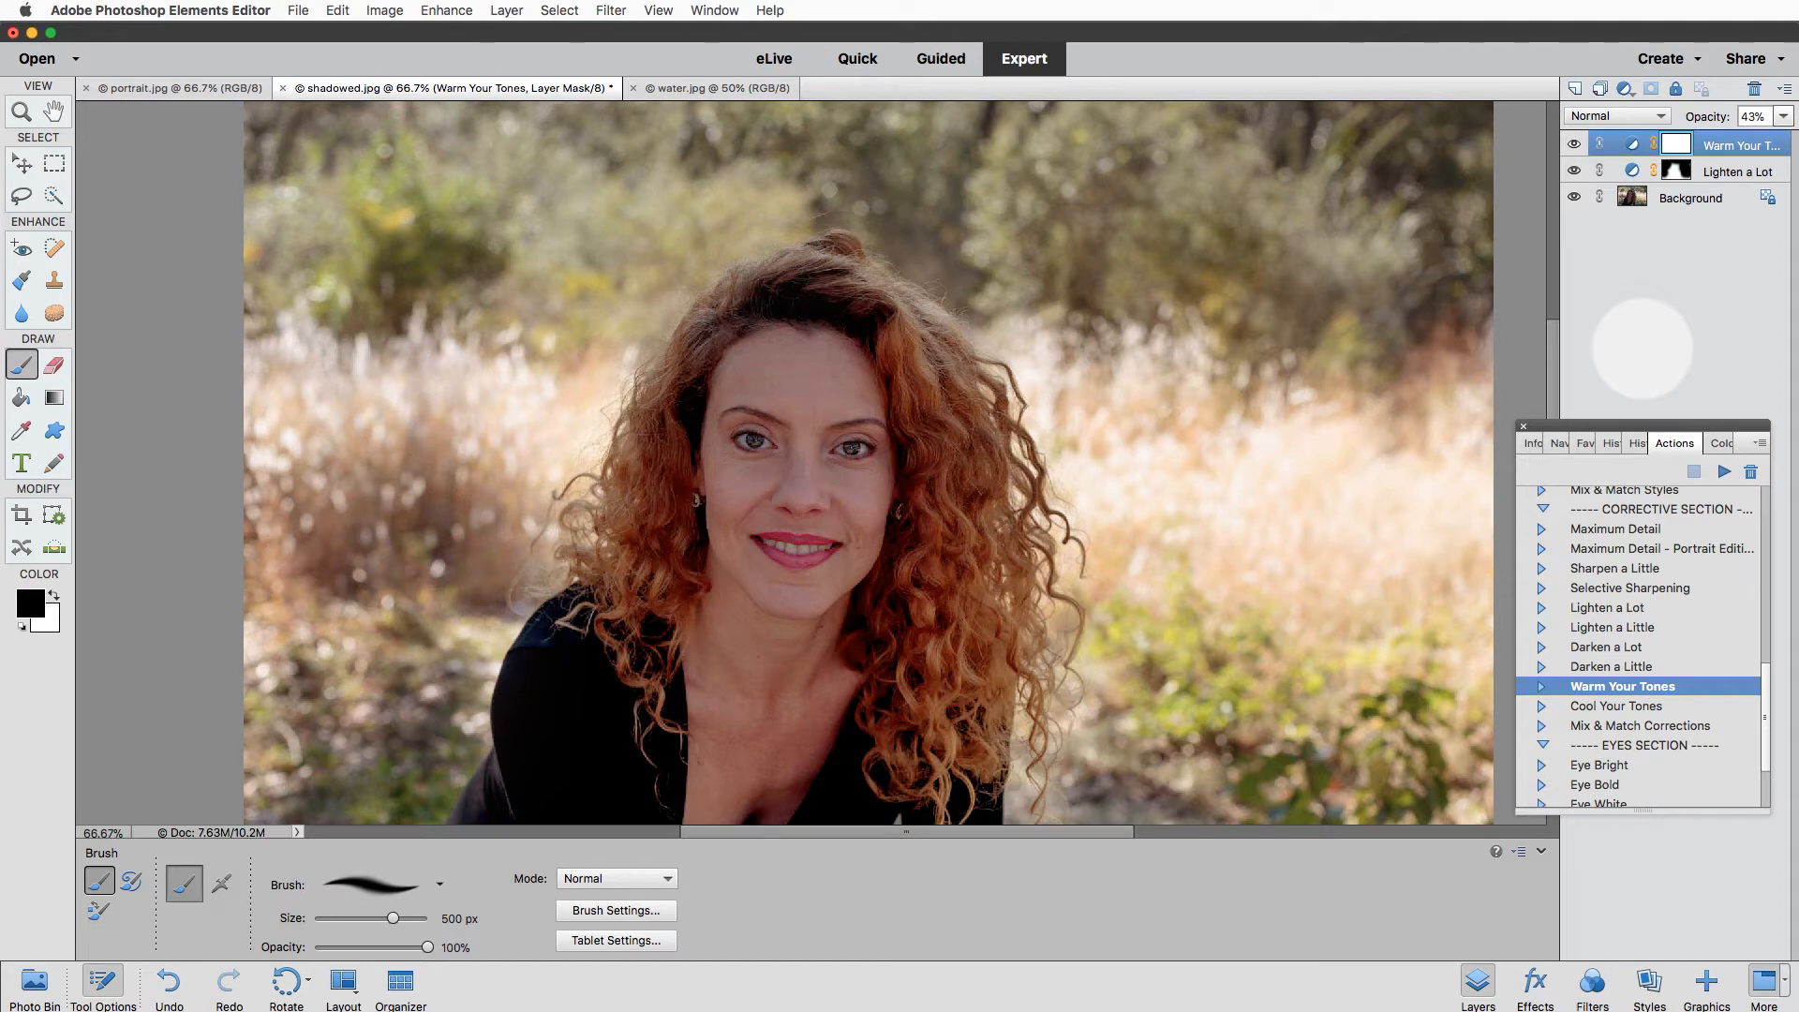
double_click(1632, 145)
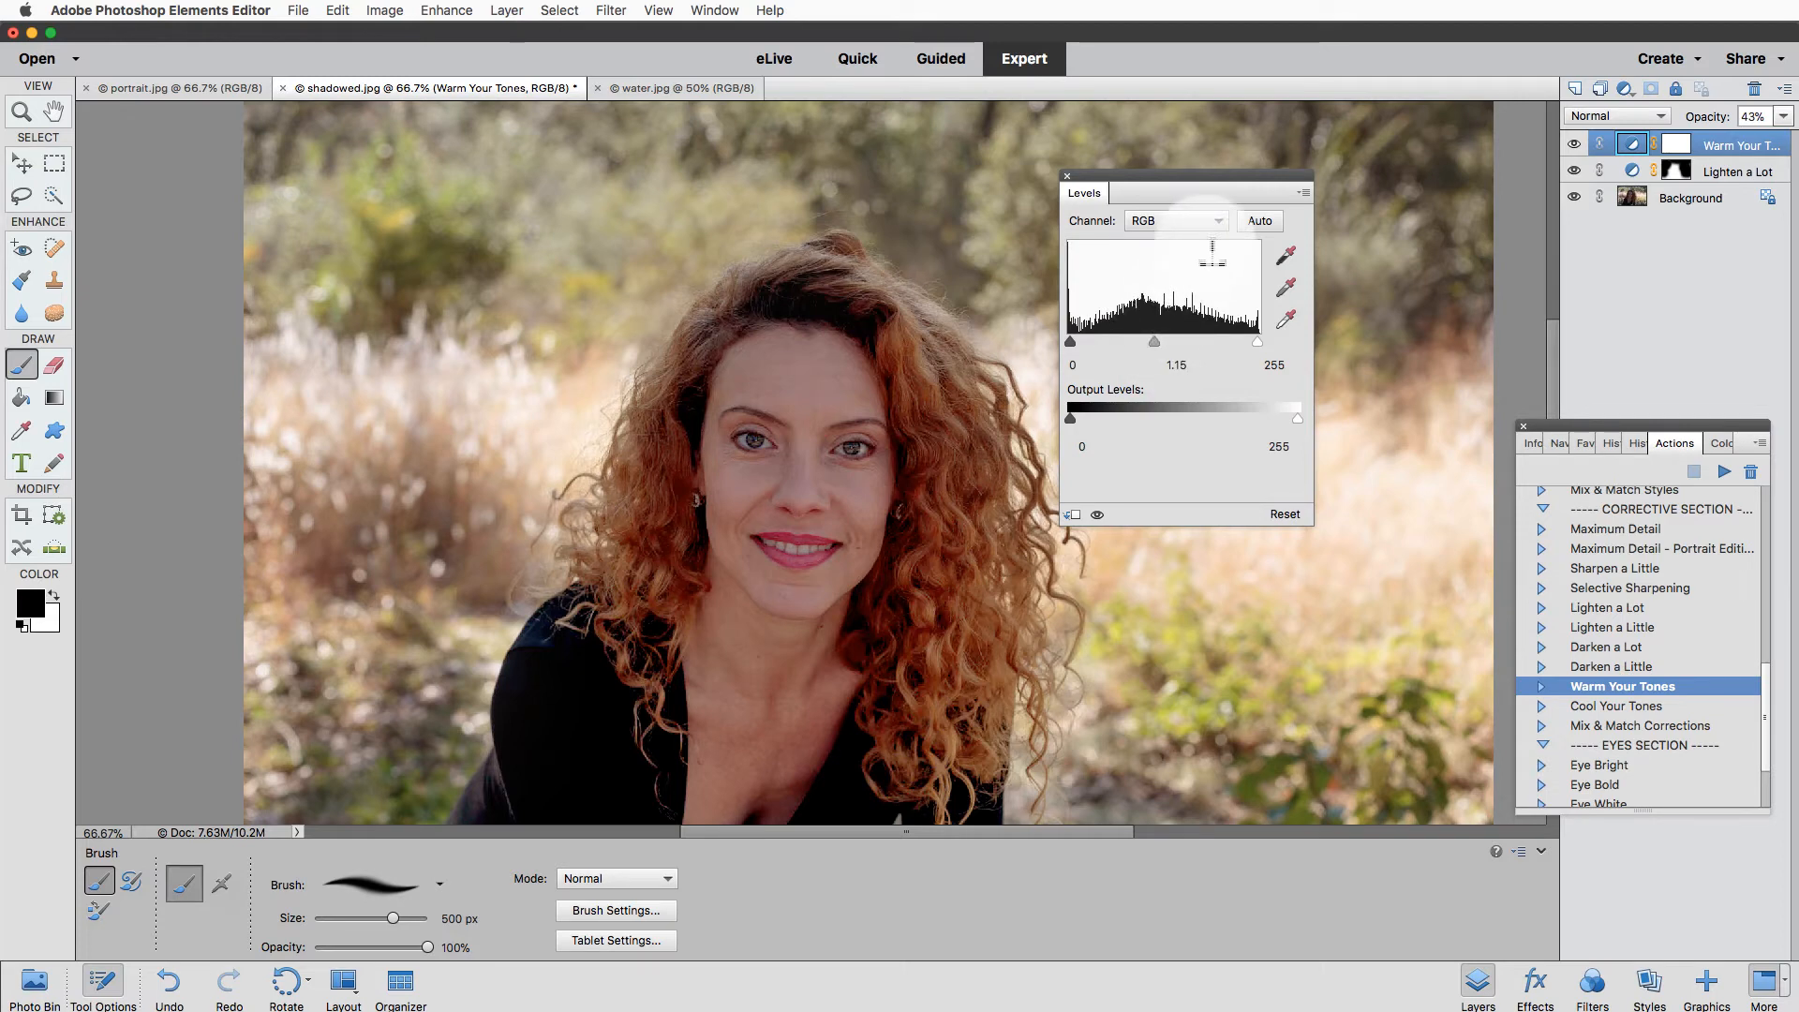
left_click(1066, 175)
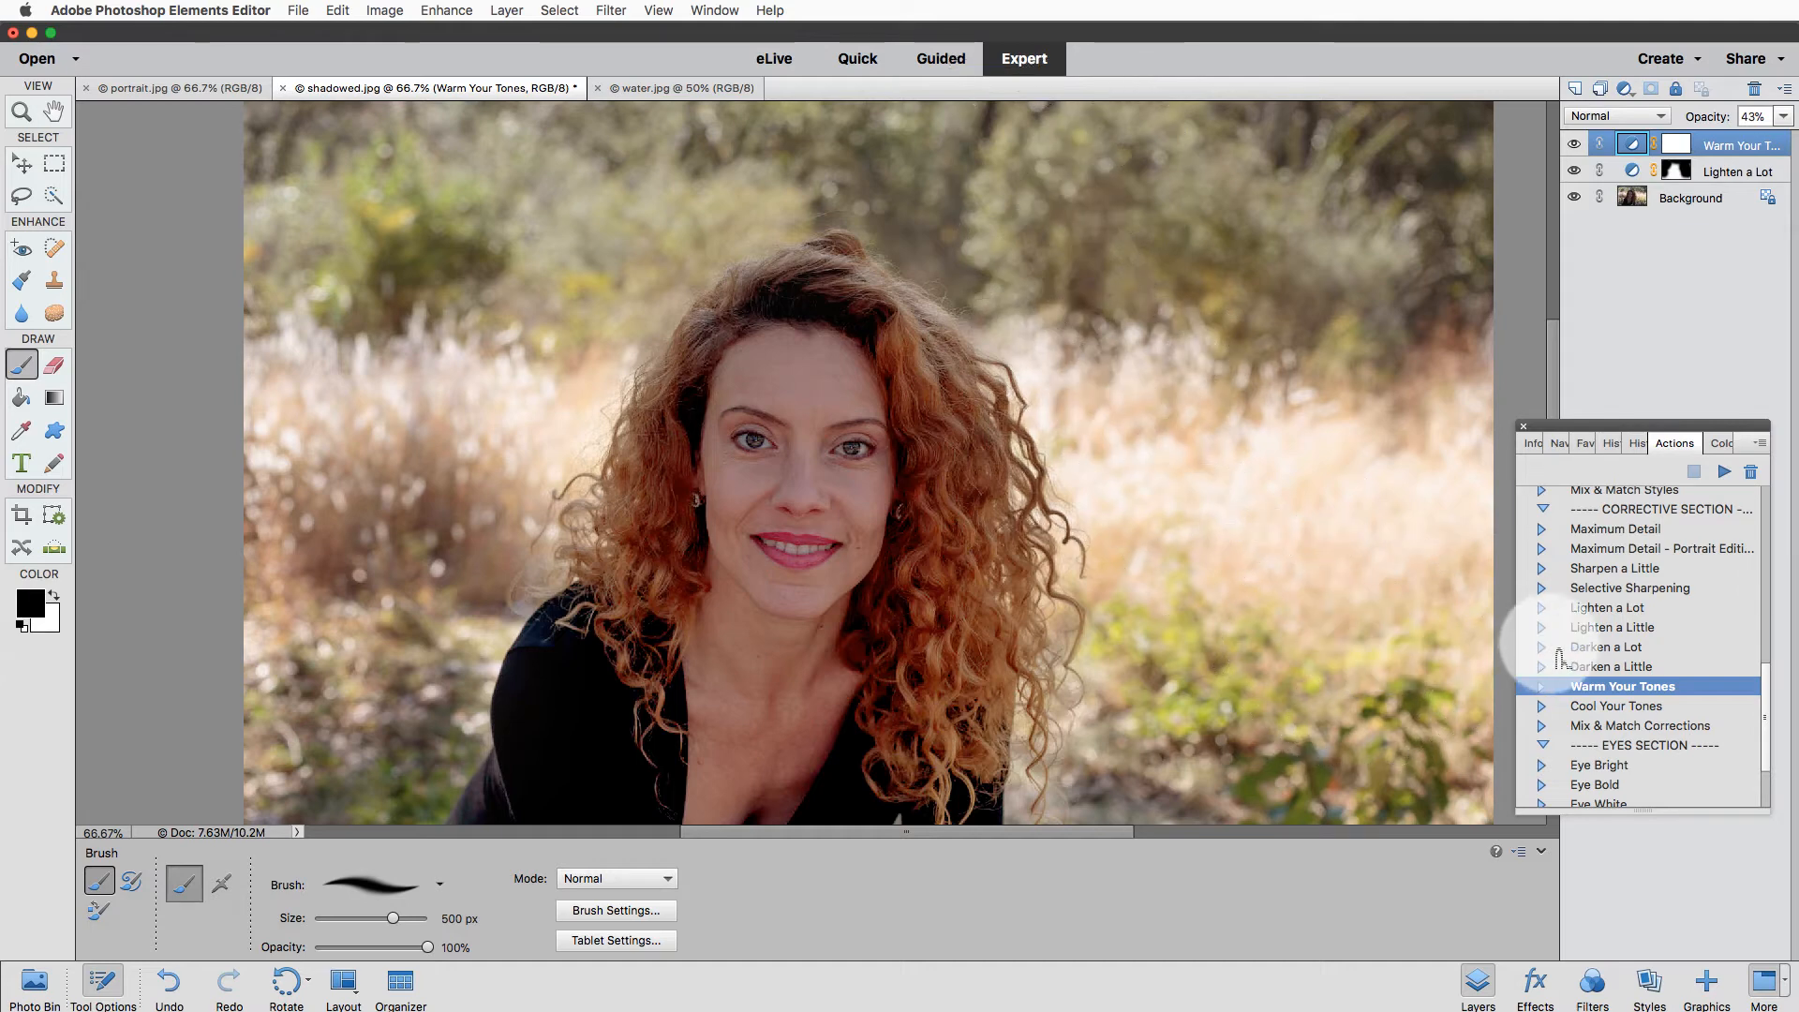
Flatten shadowed.jpg, merging the Warm Your Tones and Lighten a Lot adjustments into the background.
scroll(1582, 626, "up", 5)
scroll(1581, 626, "up", 1)
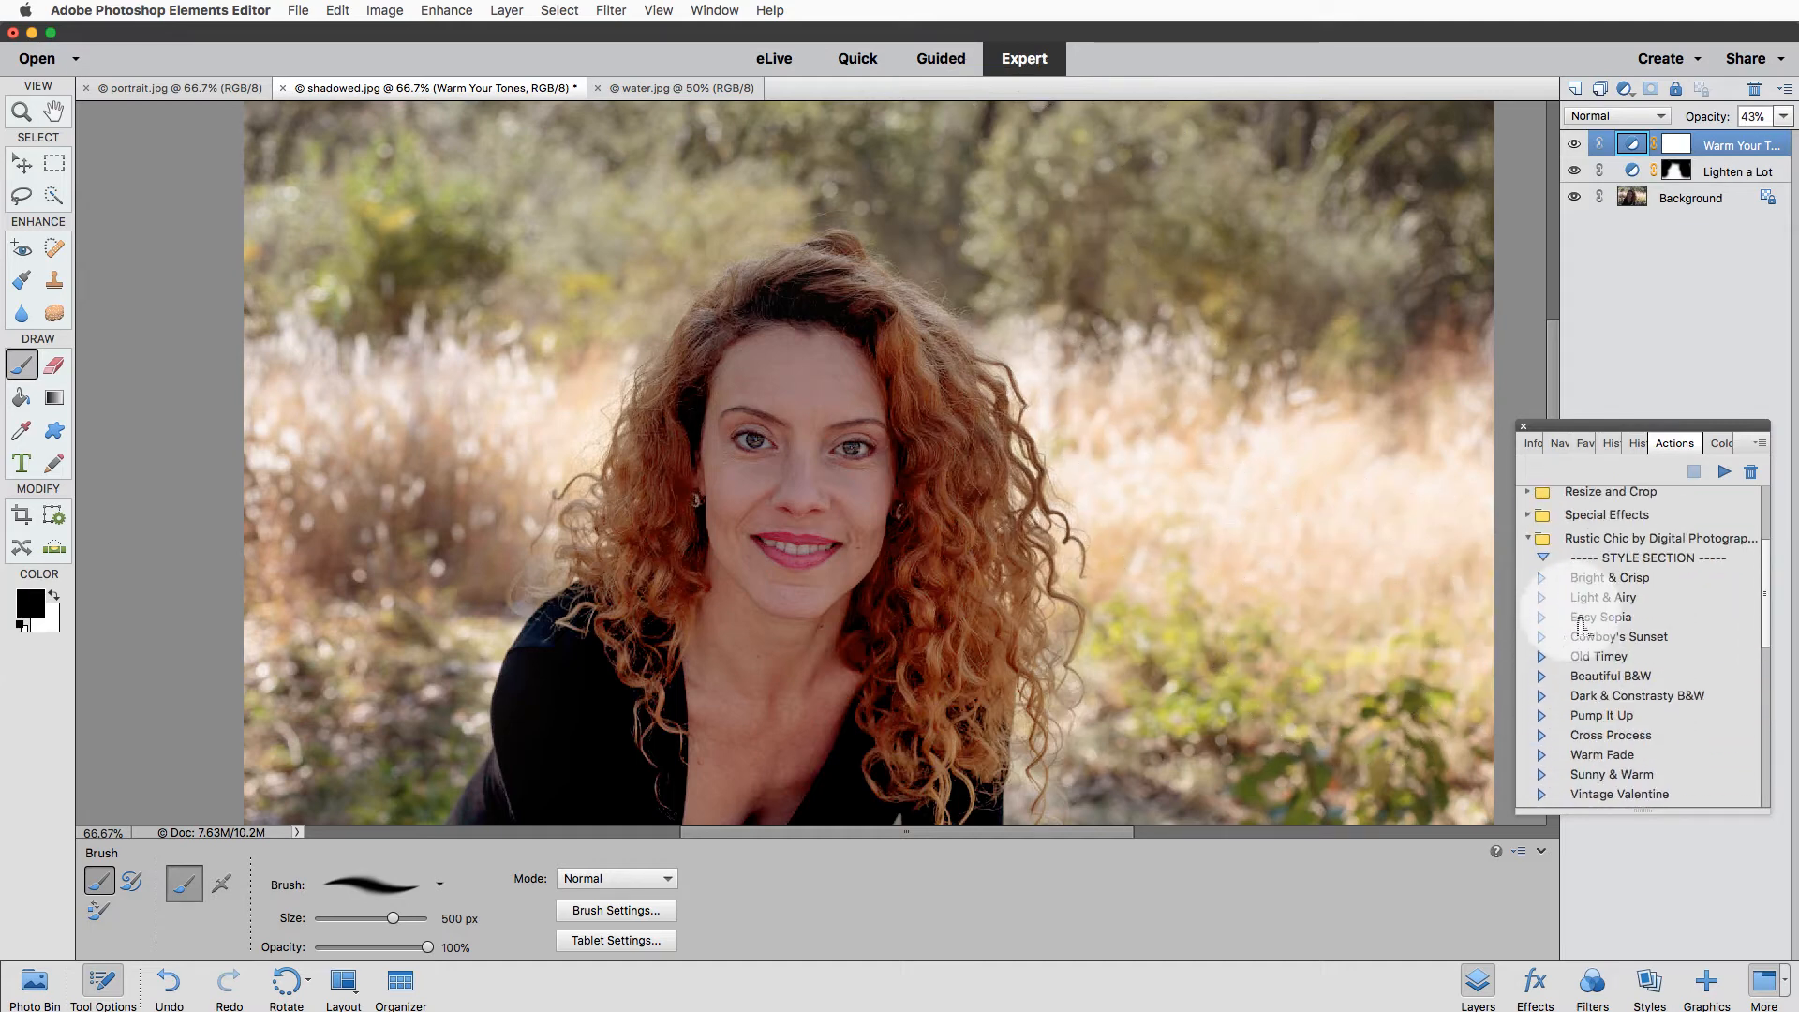
scroll(1583, 627, "down", 1)
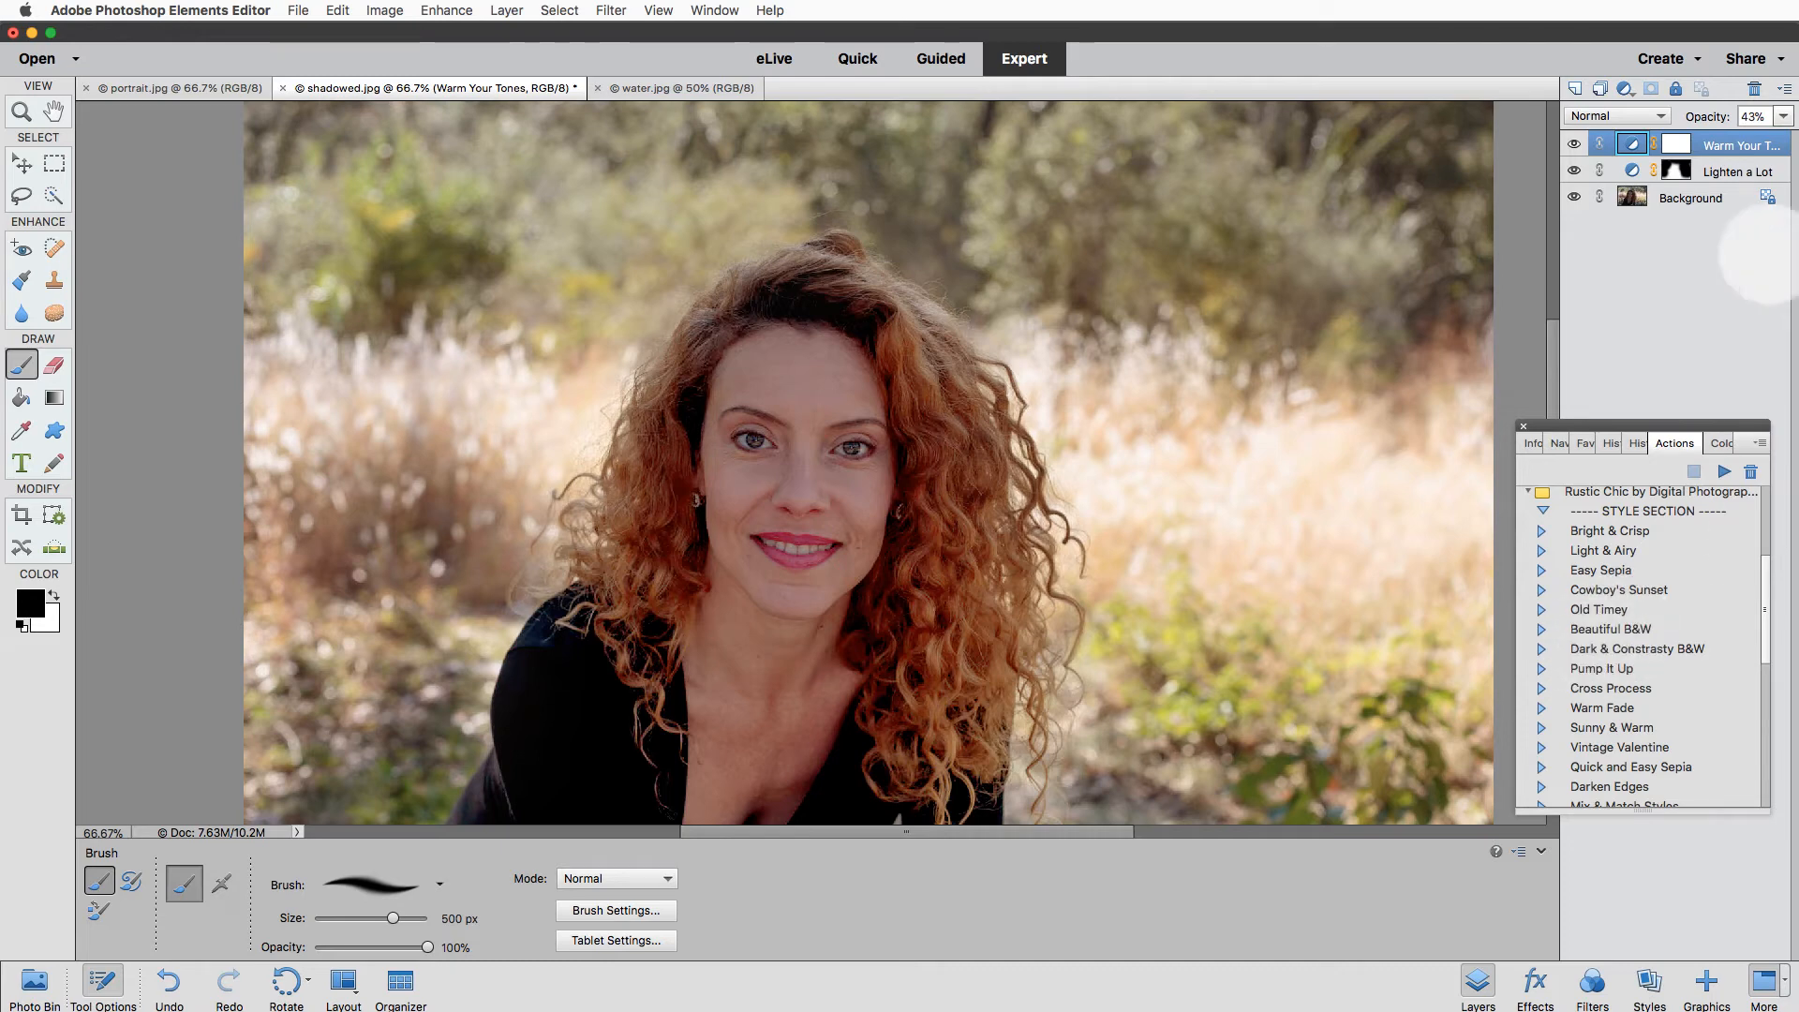
right_click(1681, 193)
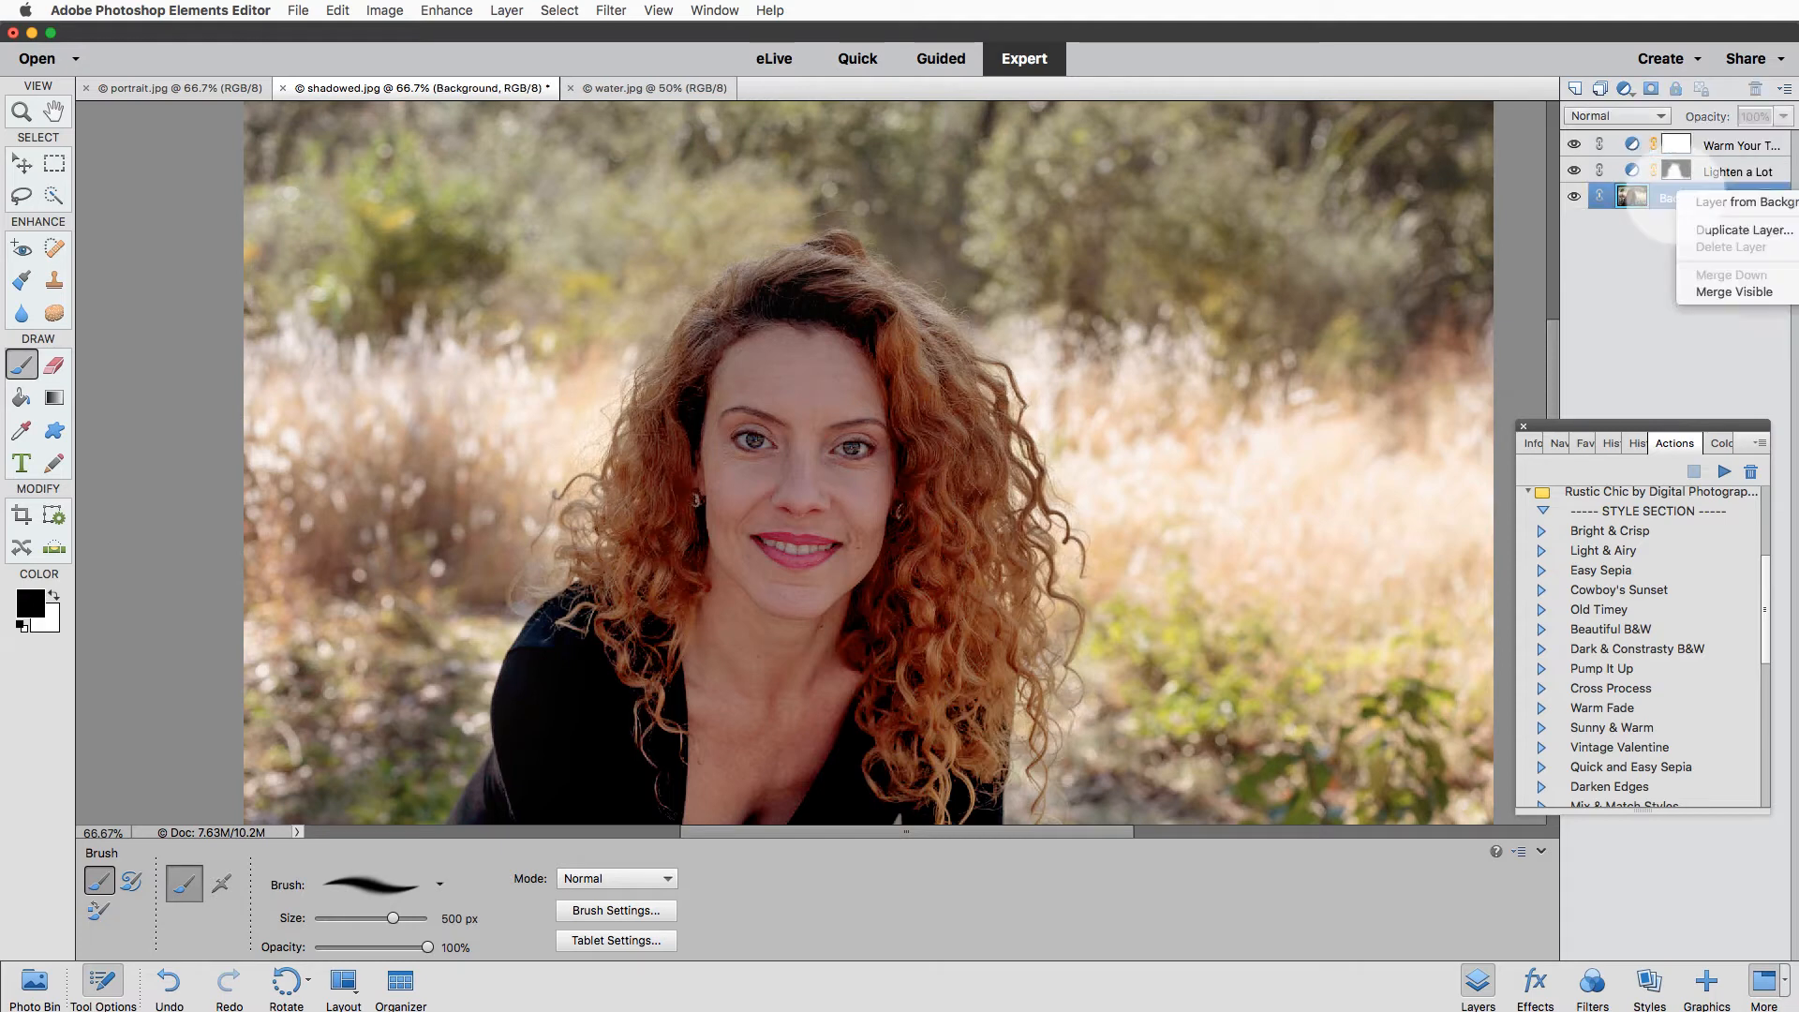
right_click(1701, 167)
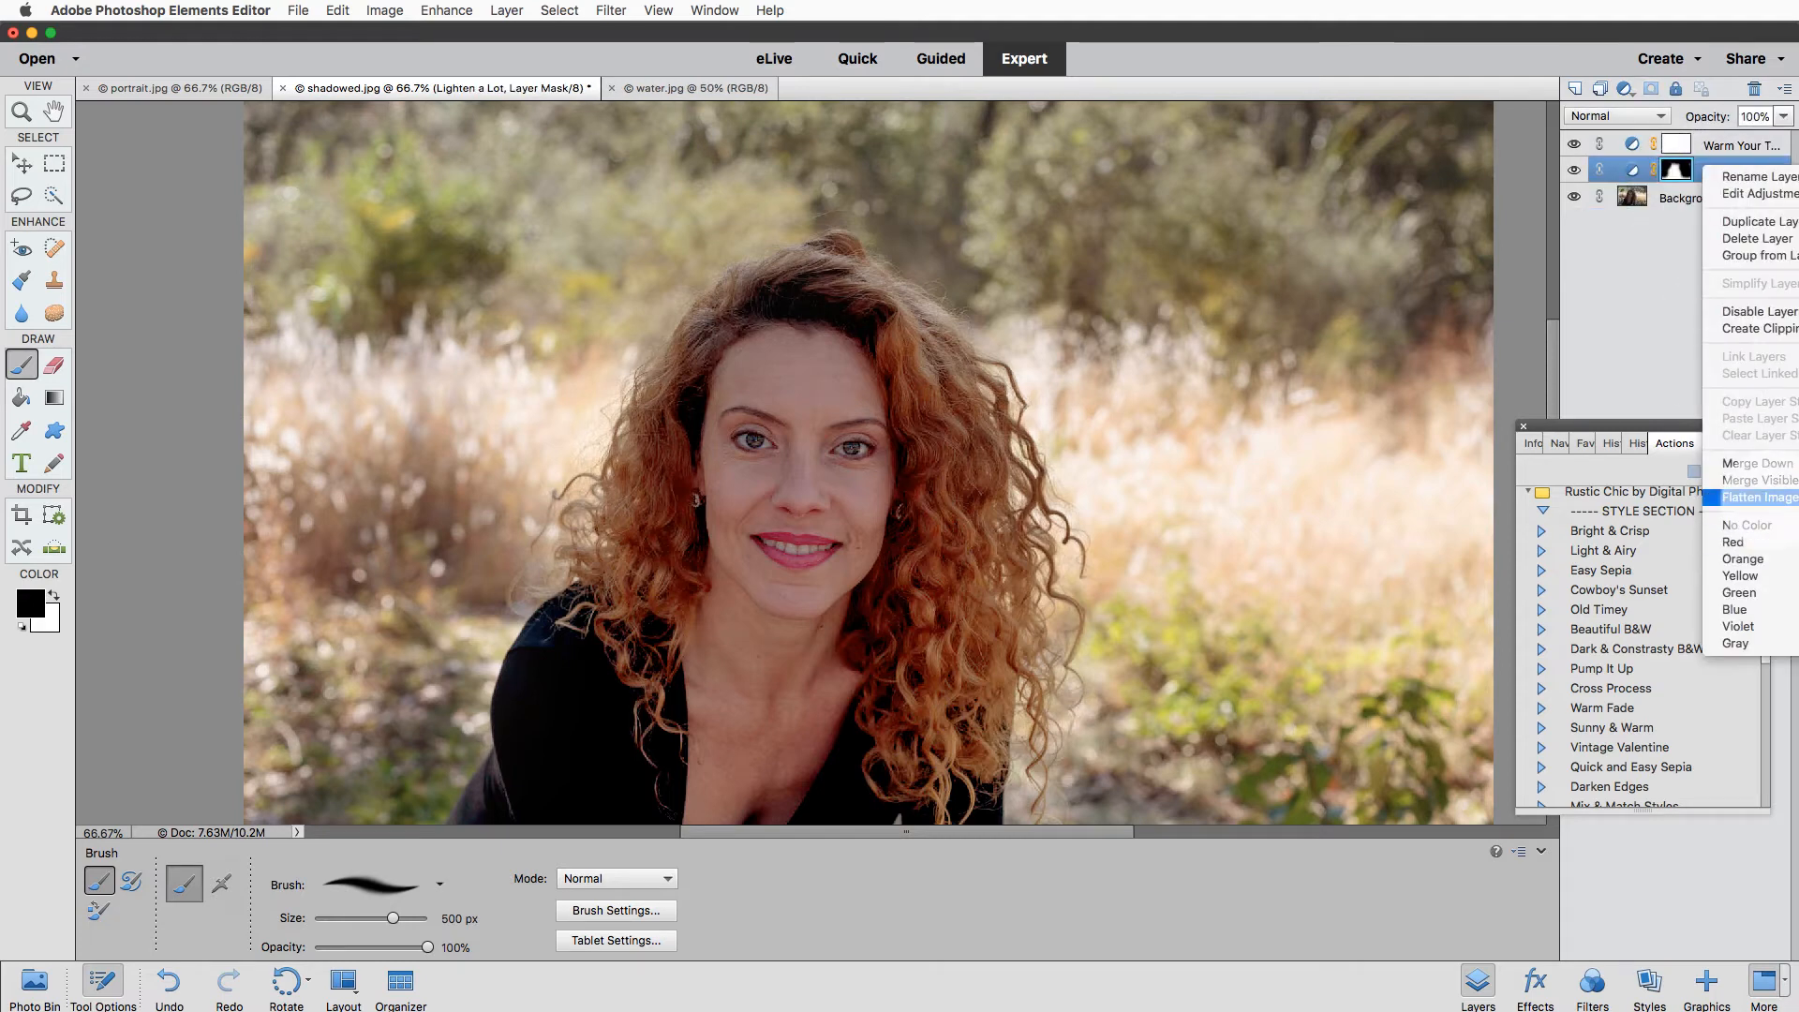
left_click(1759, 497)
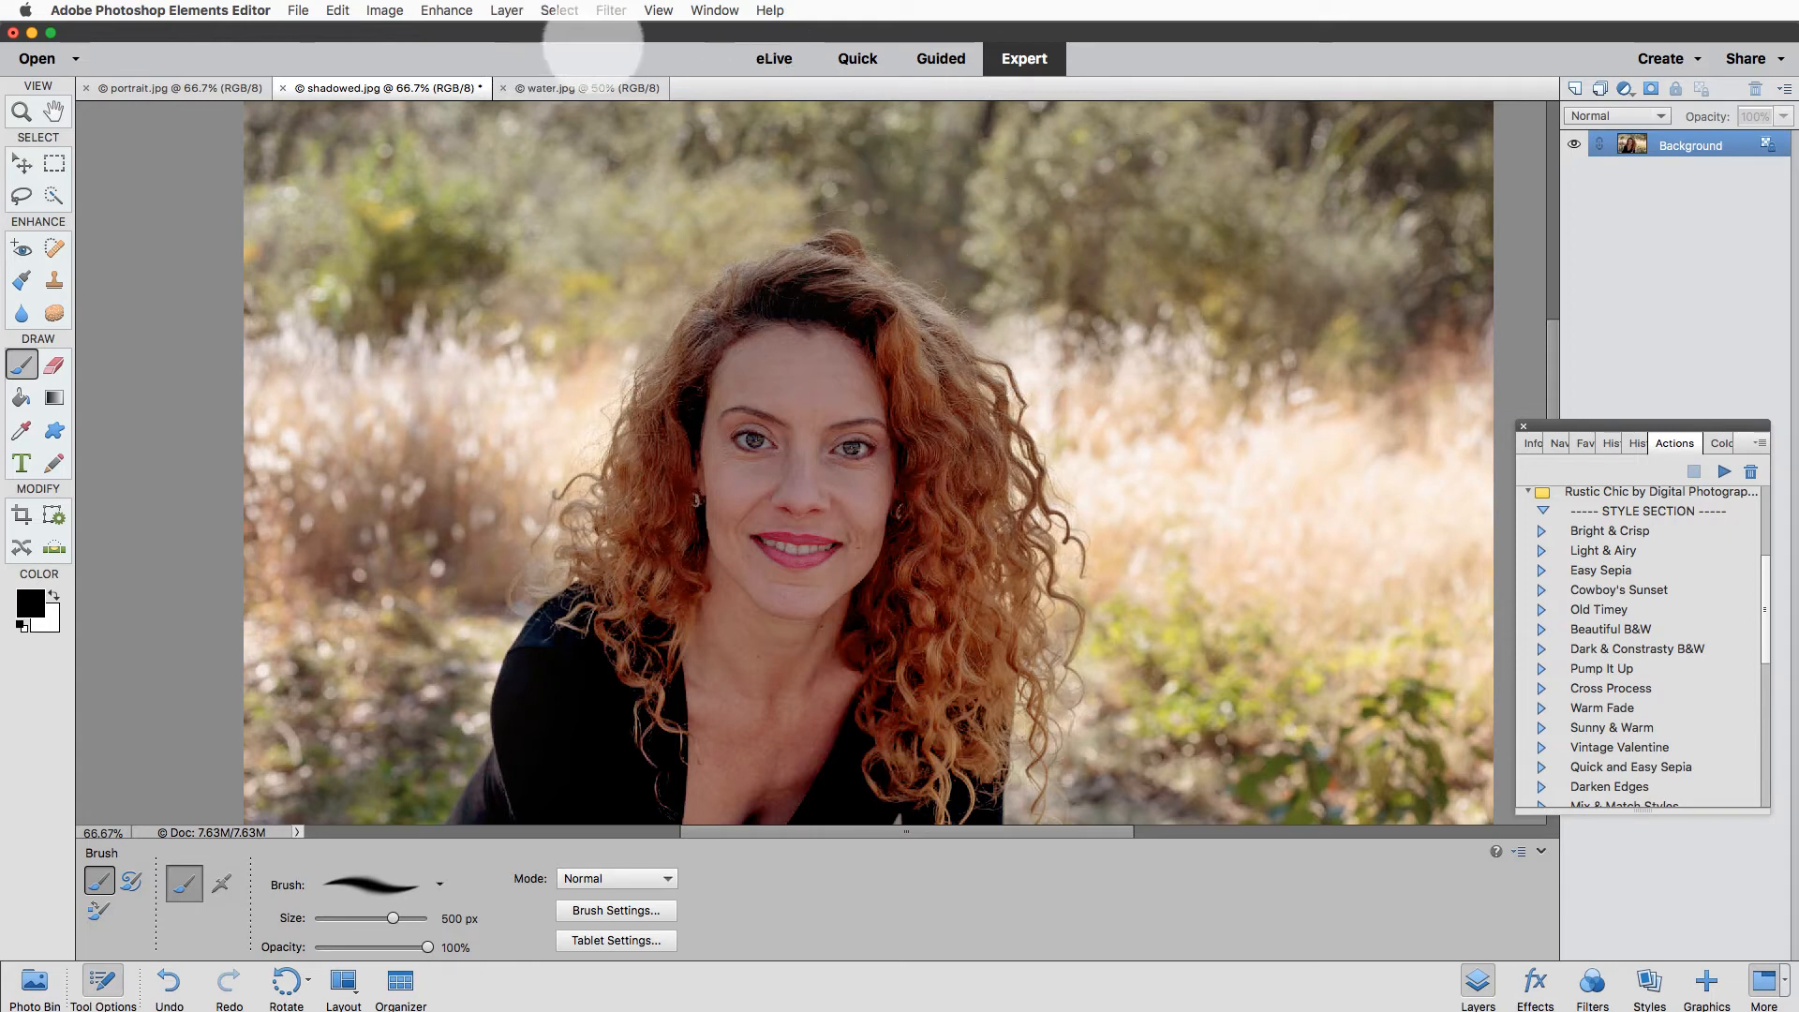
Run the Warm Fade action from the Style section on the flattened shadowed.jpg.
left_click(713, 12)
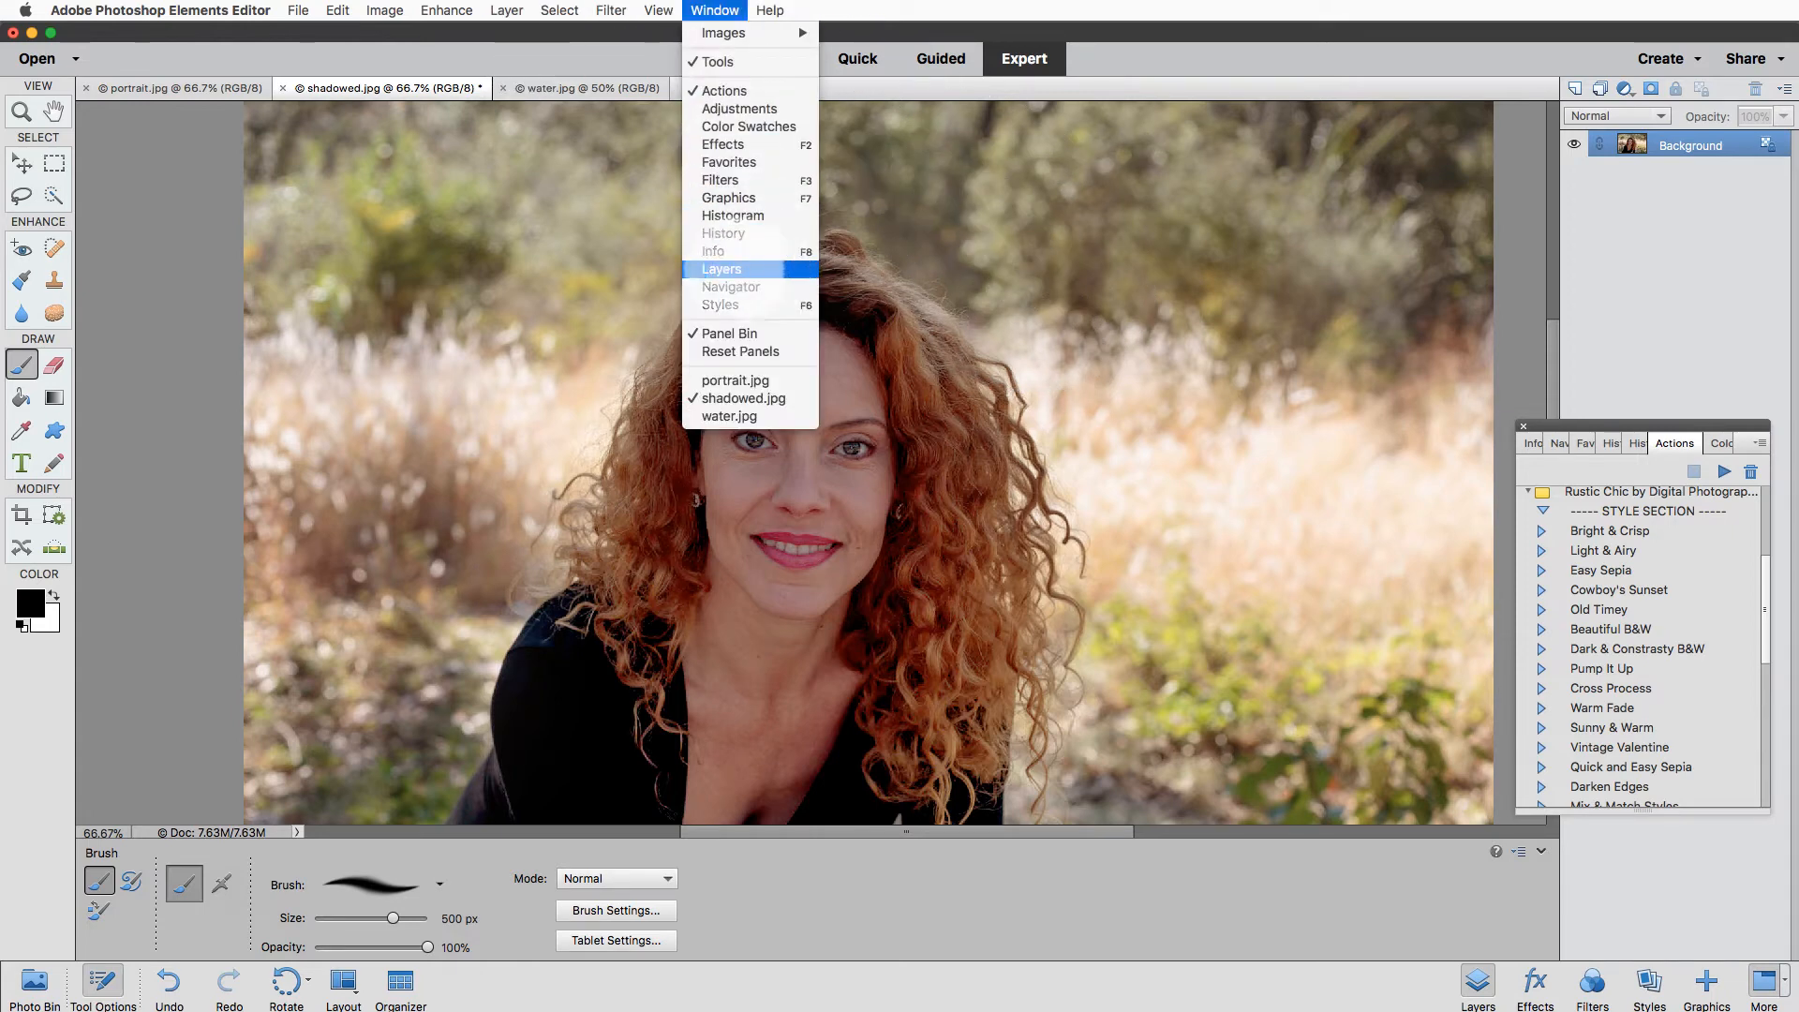
left_click(1626, 223)
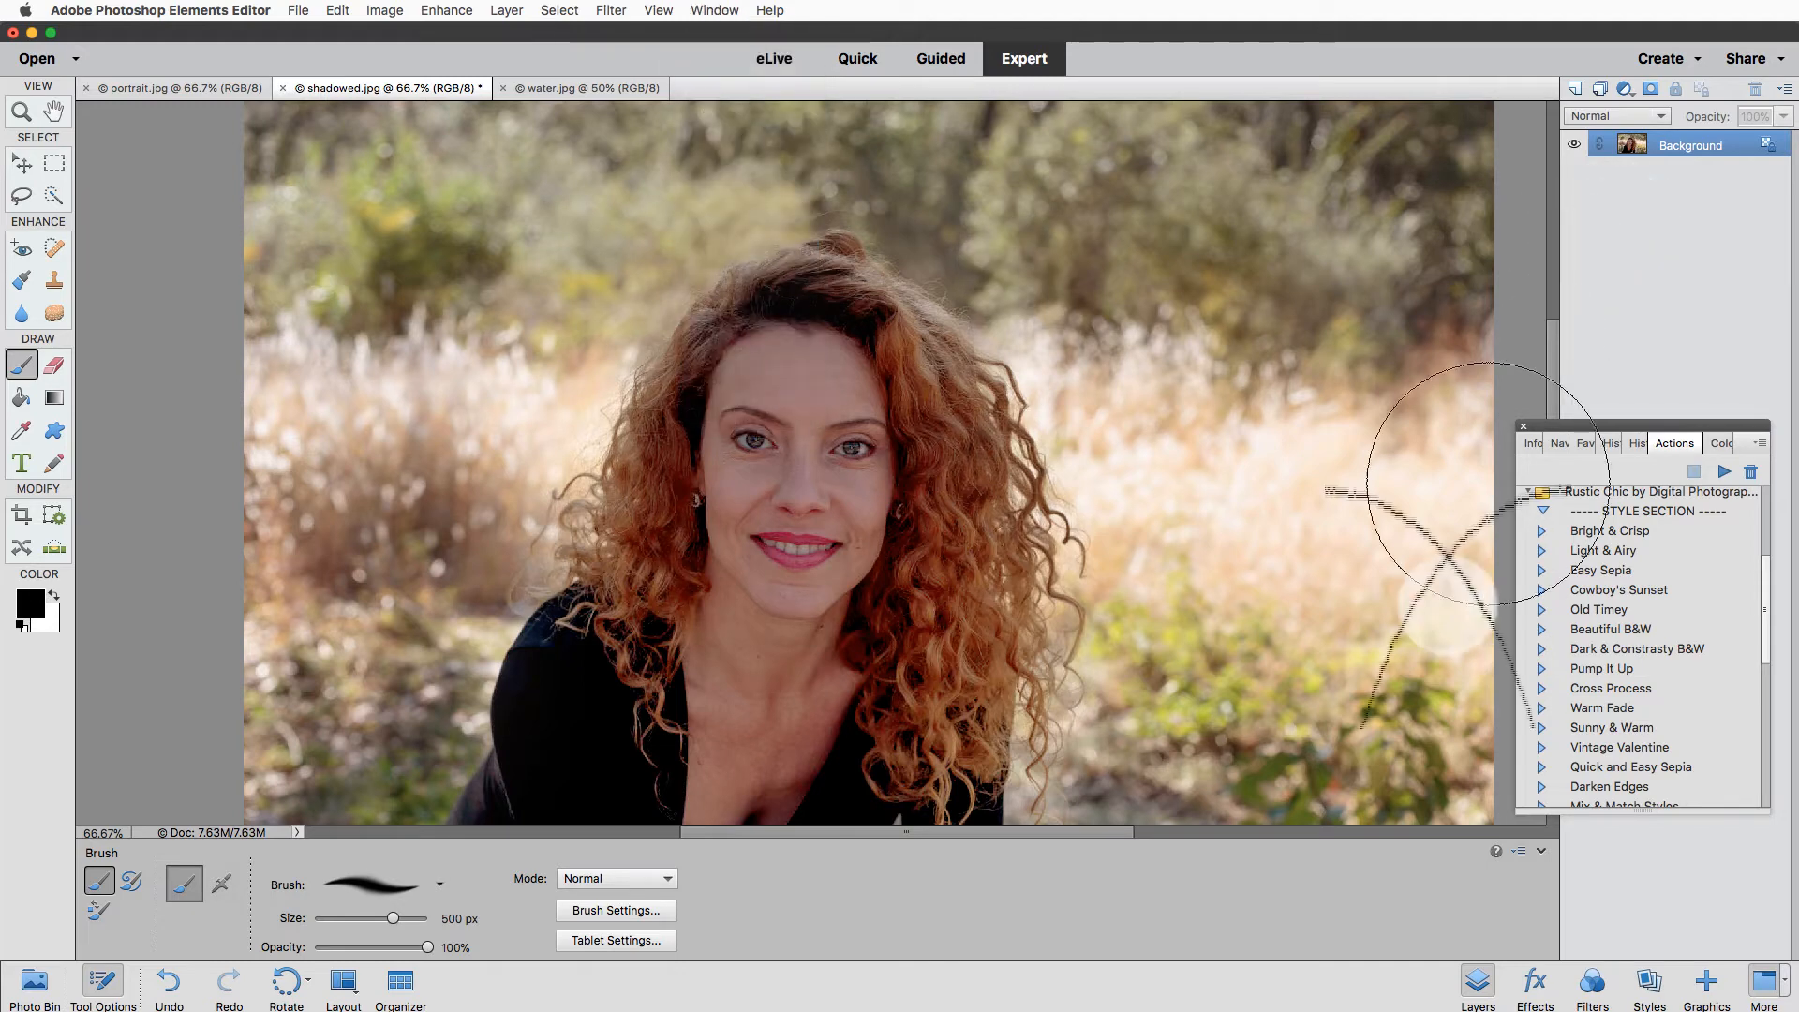
scroll(1615, 722, "down", 2)
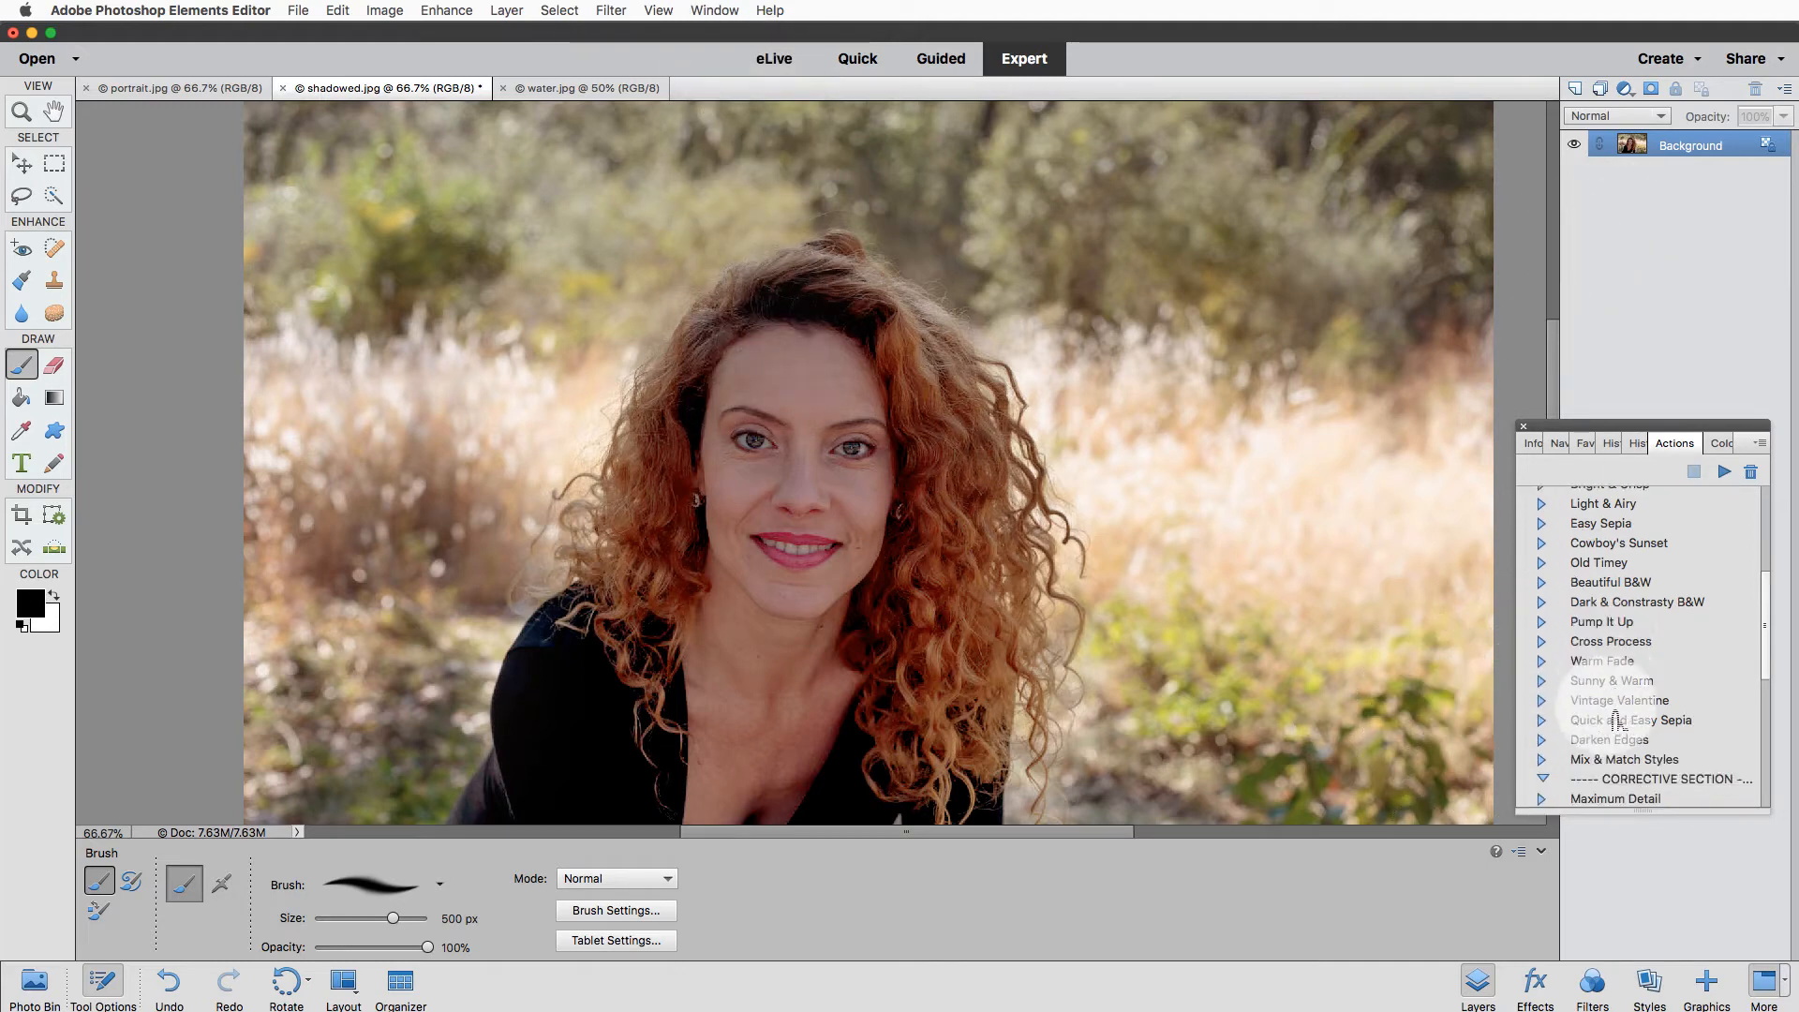
left_click(1604, 663)
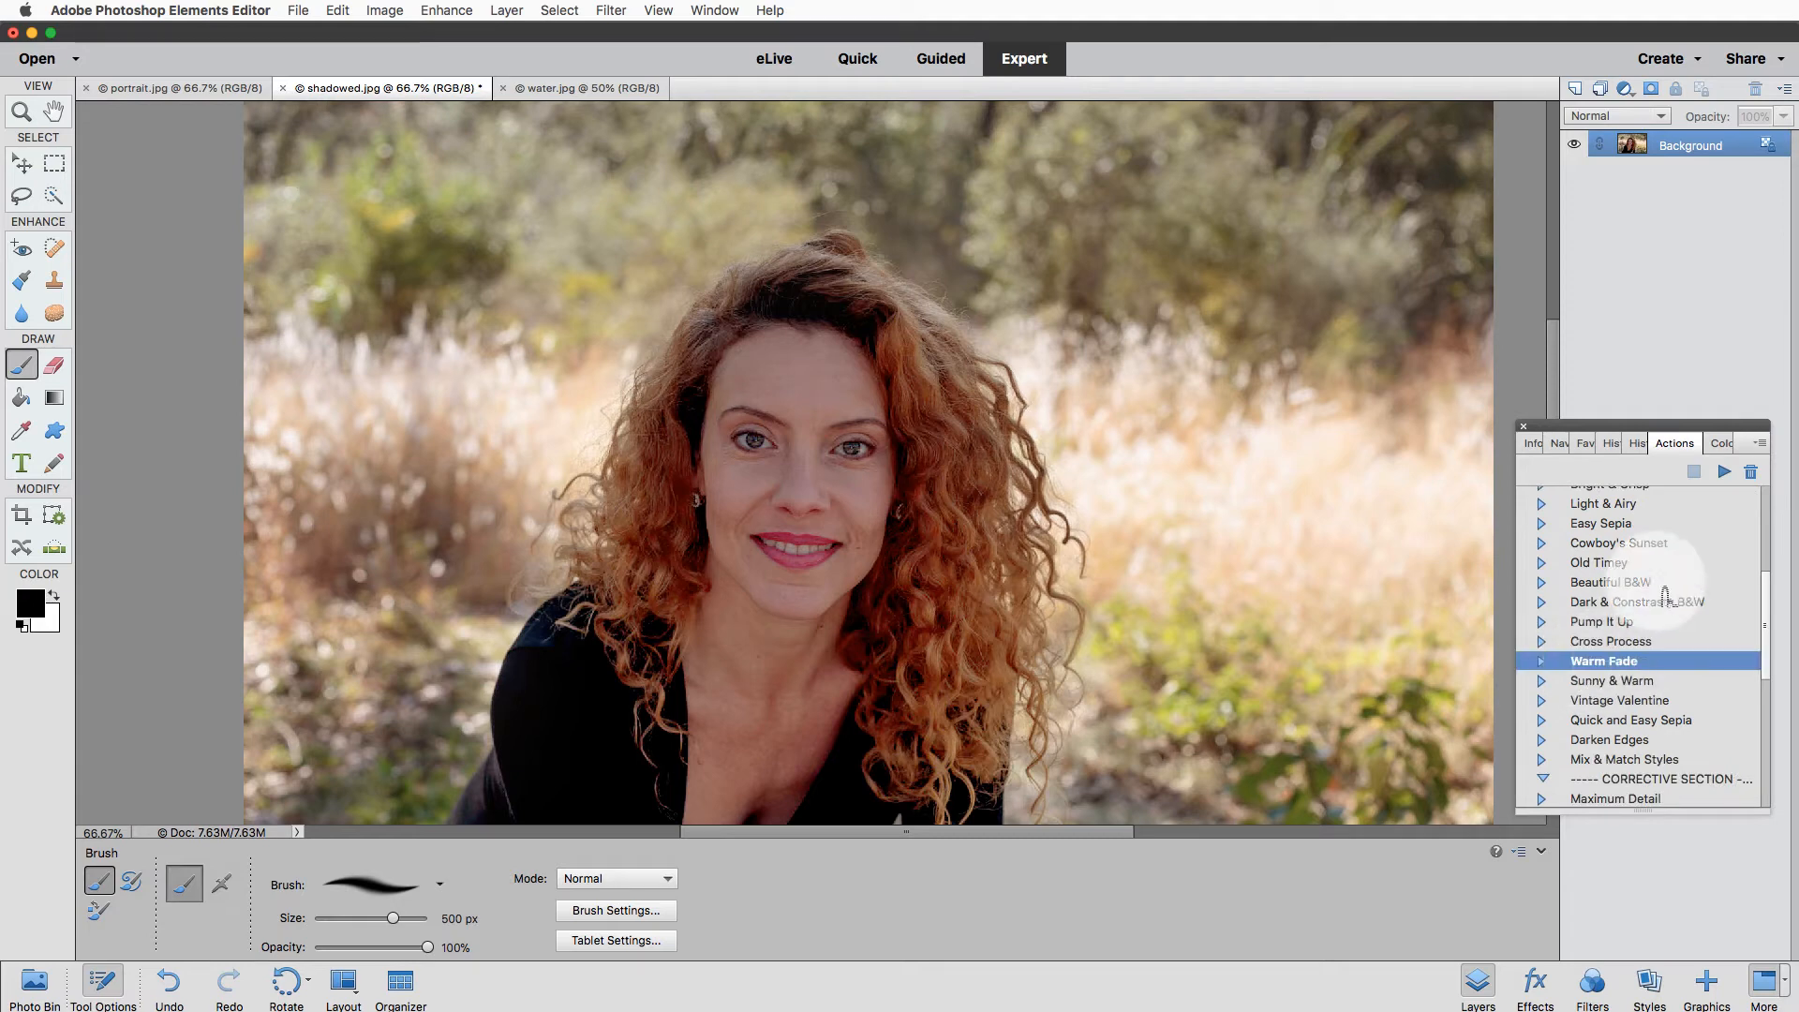
left_click(1726, 474)
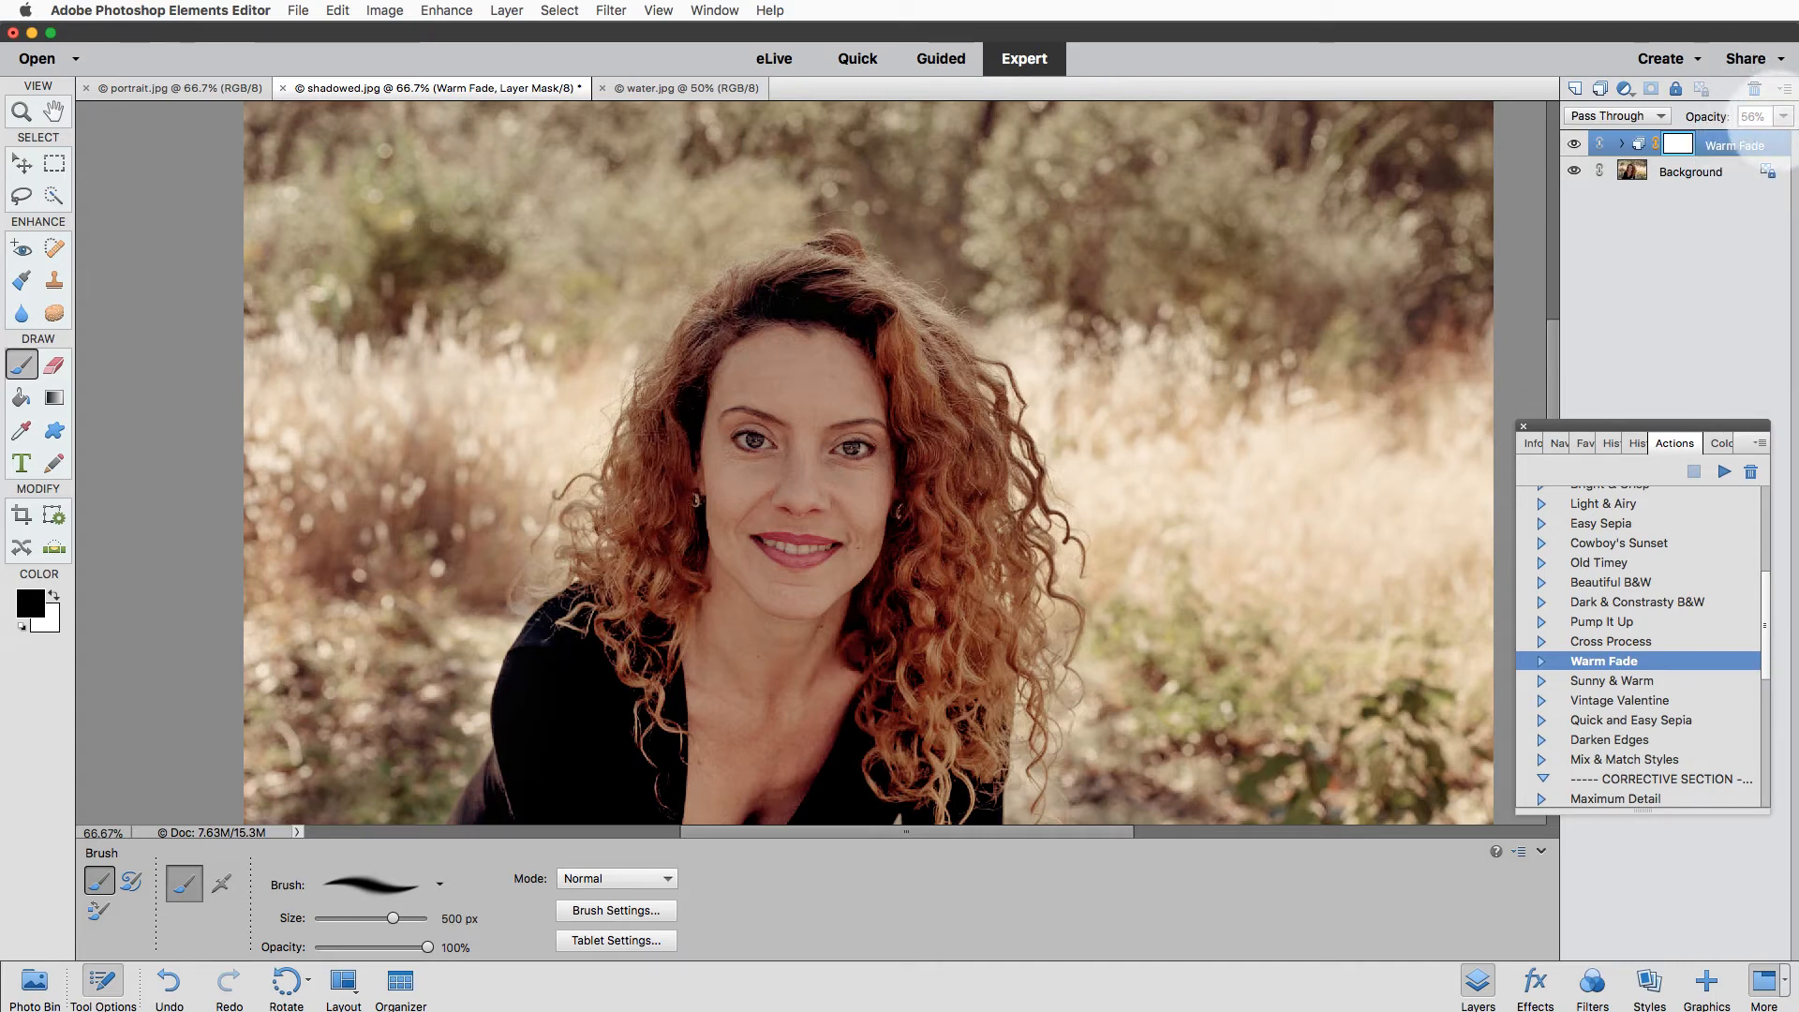
Set the Warm Fade group's opacity to 51% and paint black on its mask over the woman's face and chest.
left_click(1783, 116)
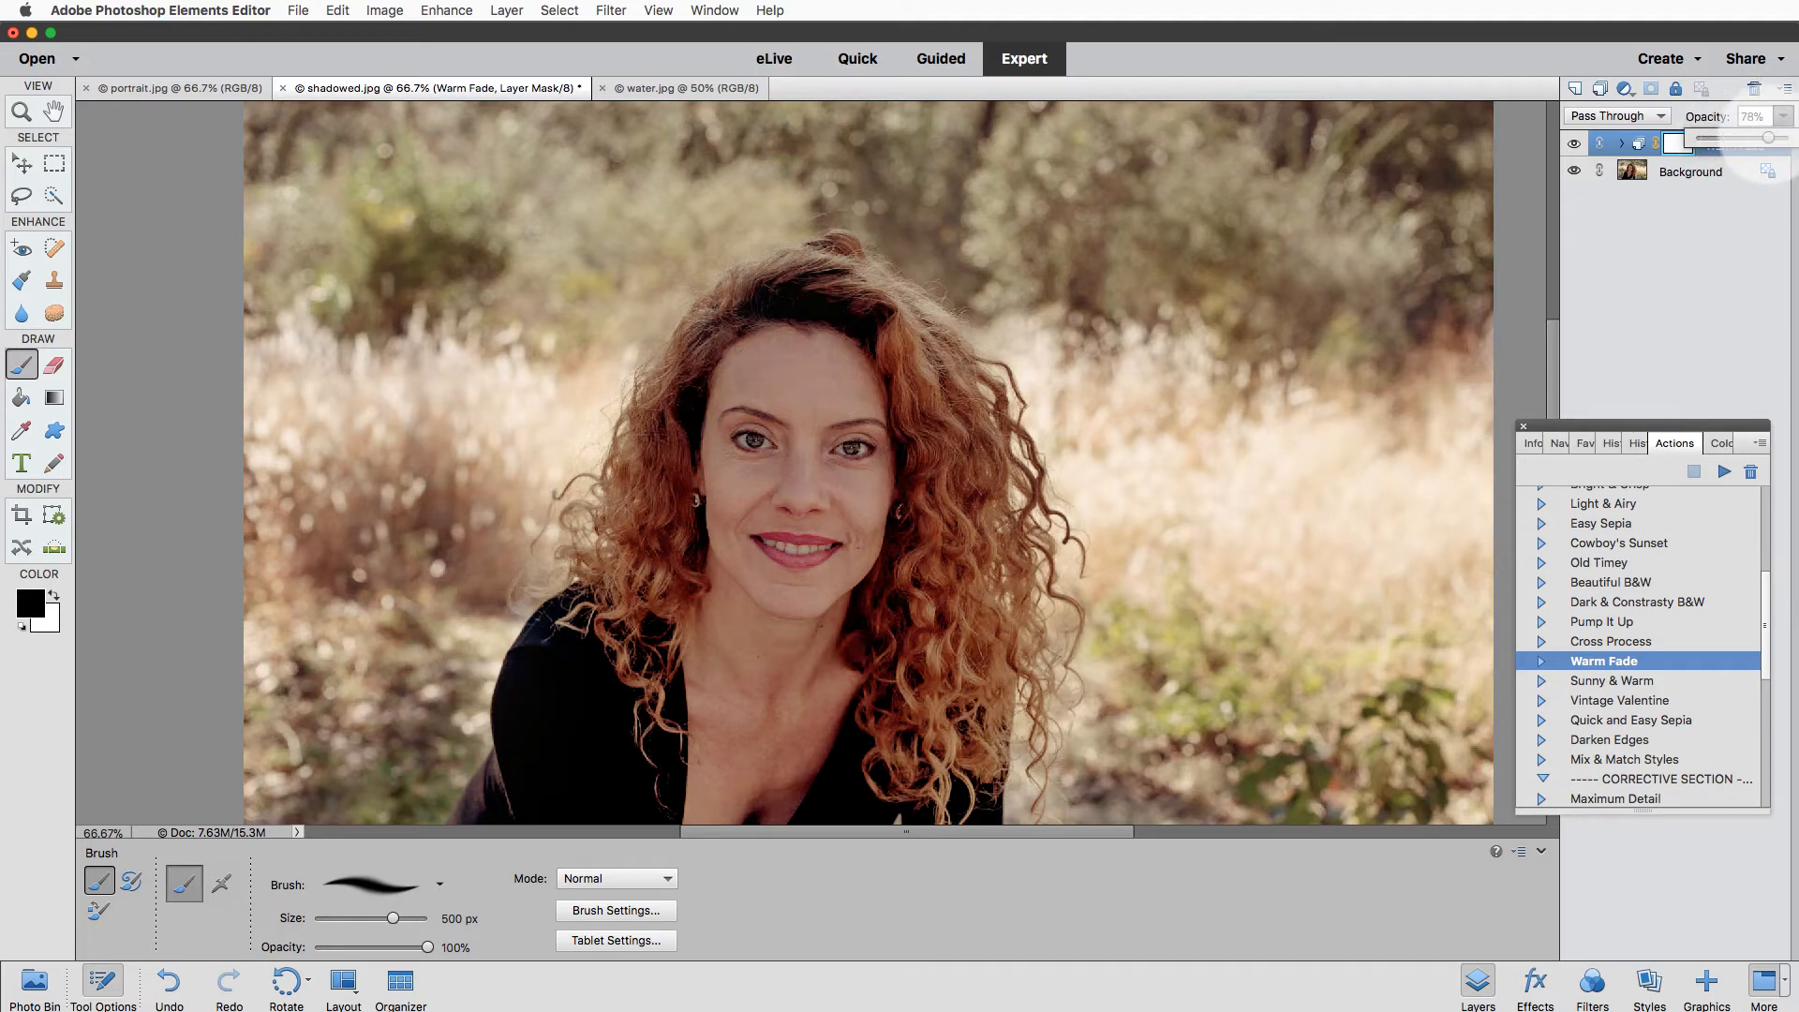
left_click_drag(1768, 138, 1744, 139)
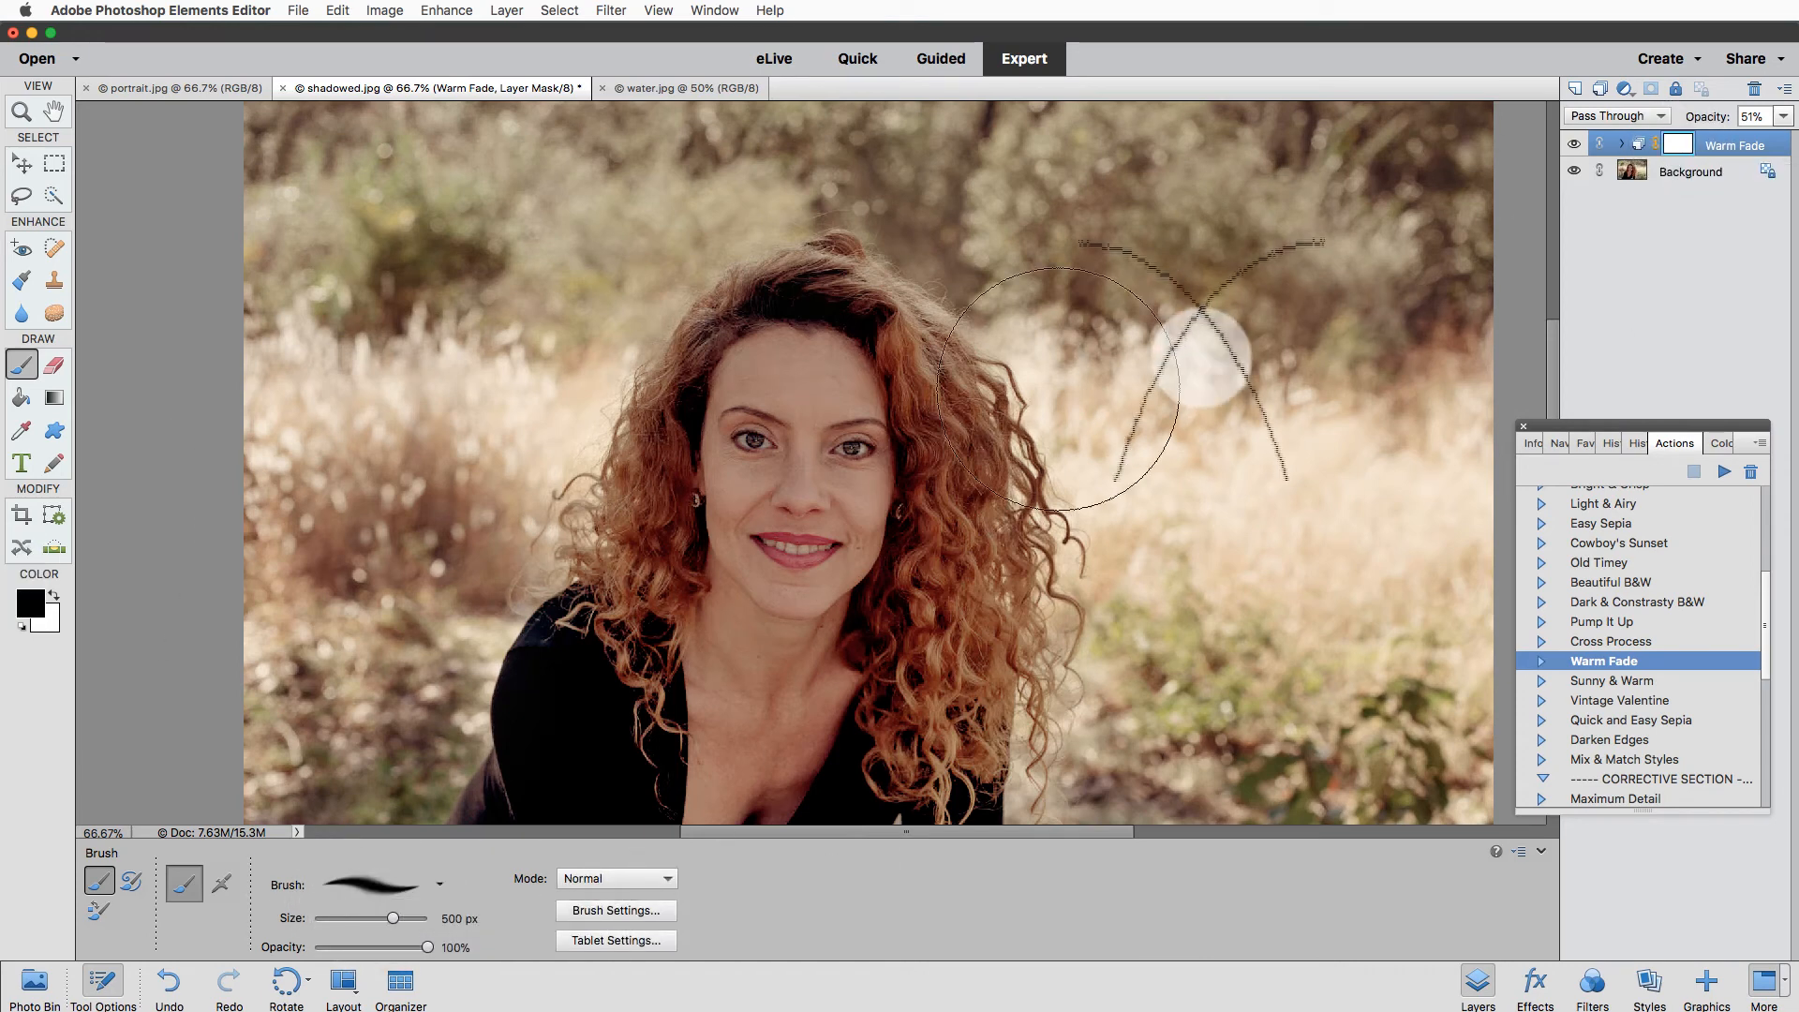
mouse_move(798, 440)
left_mouse_down()
mouse_move(717, 738)
mouse_move(952, 771)
left_mouse_up()
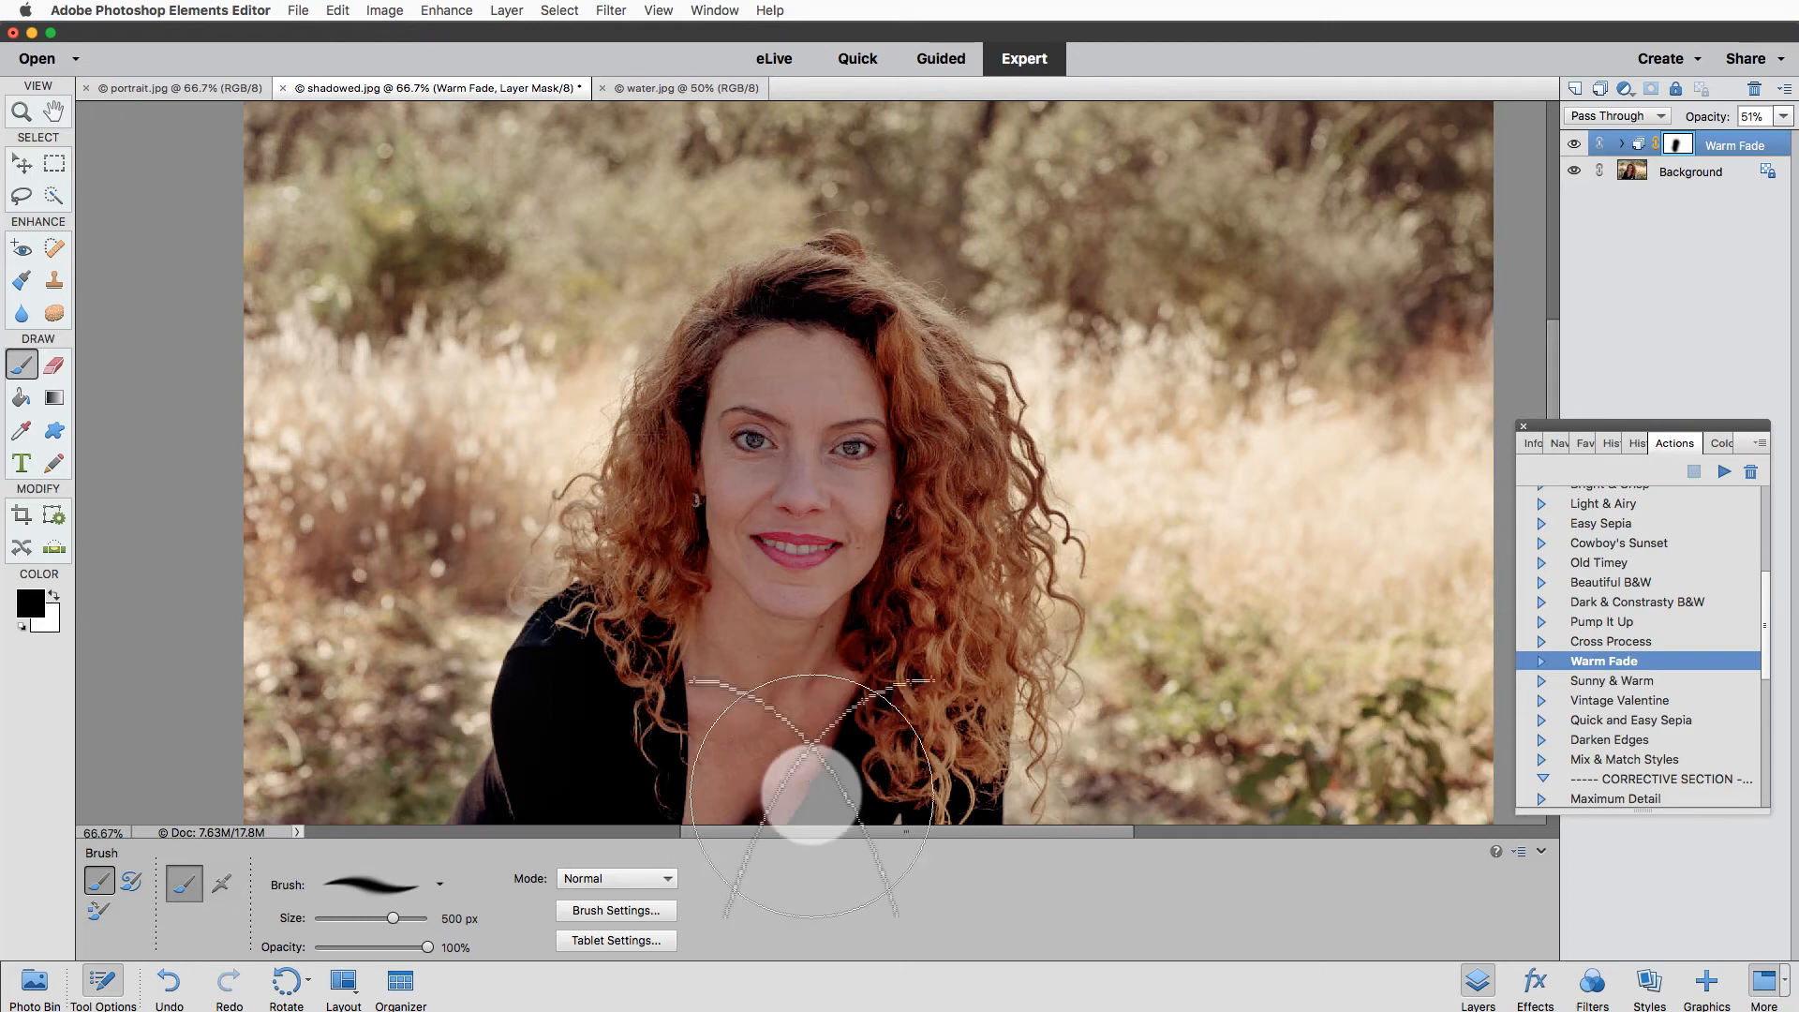
Expand the Warm Fade group and compare the photo with its Add Some Colors layer hidden and shown.
left_click(1626, 147)
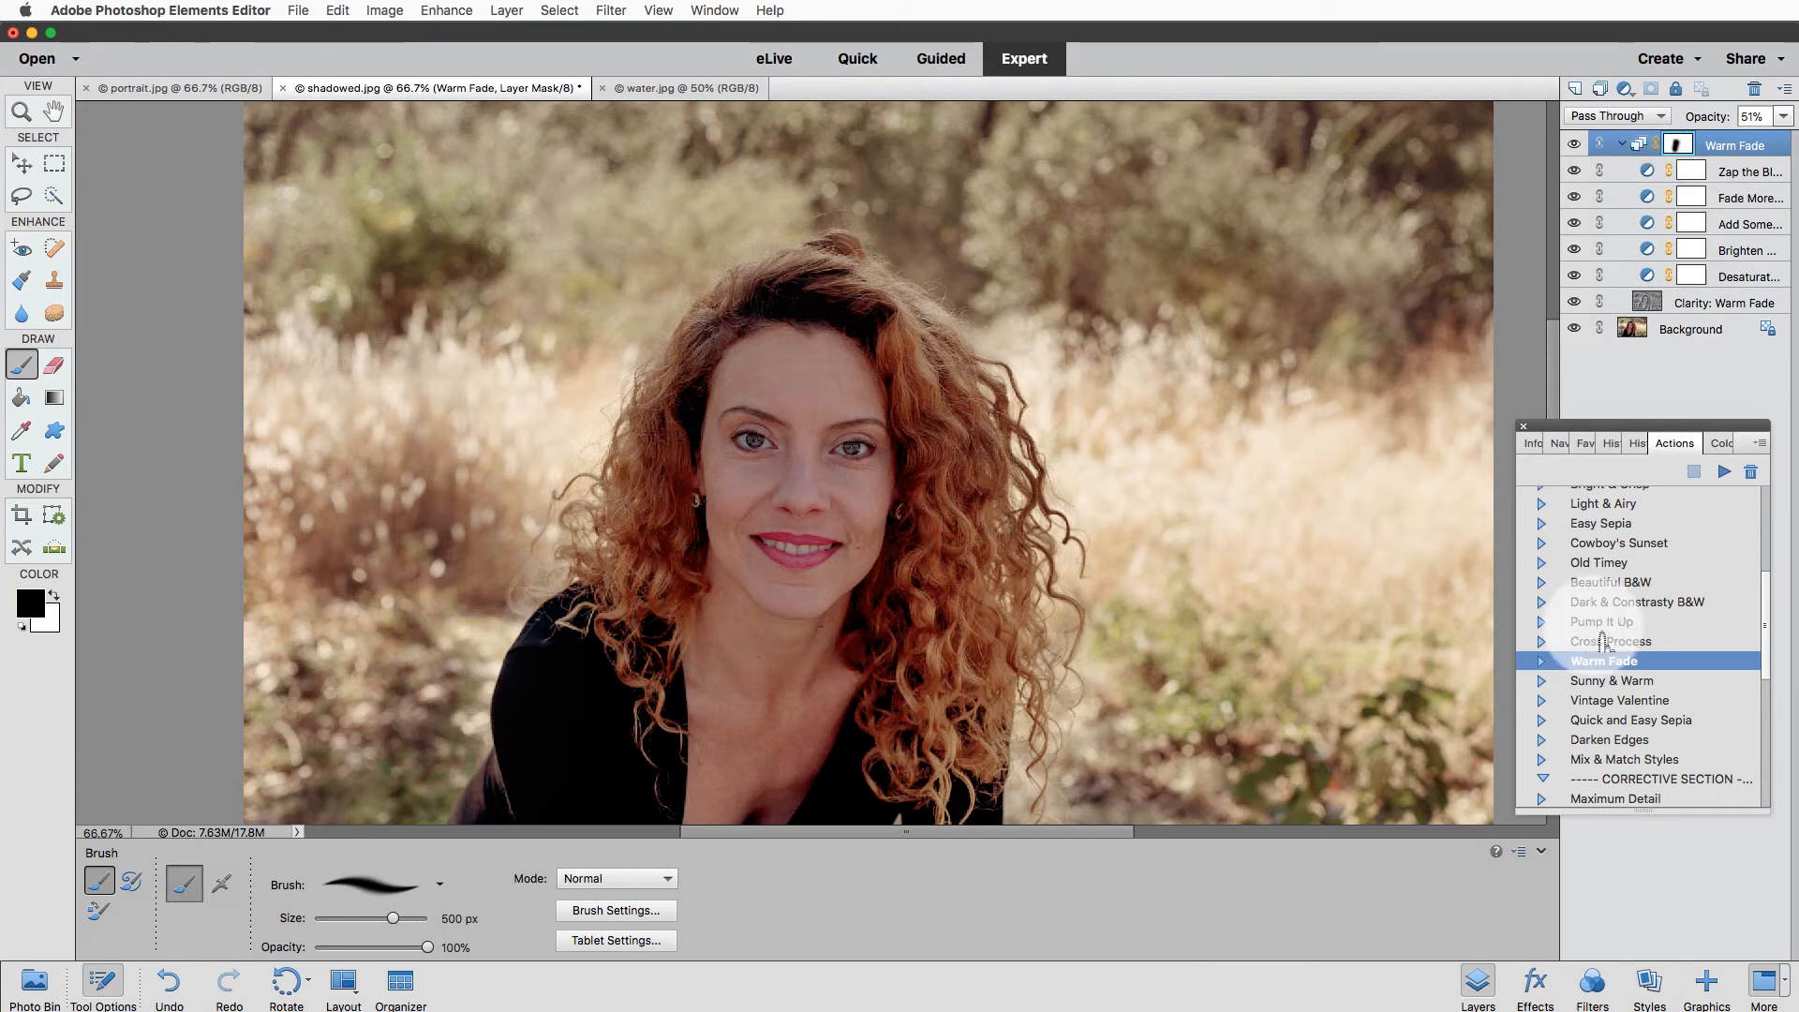
scroll(1604, 779, "down", 10)
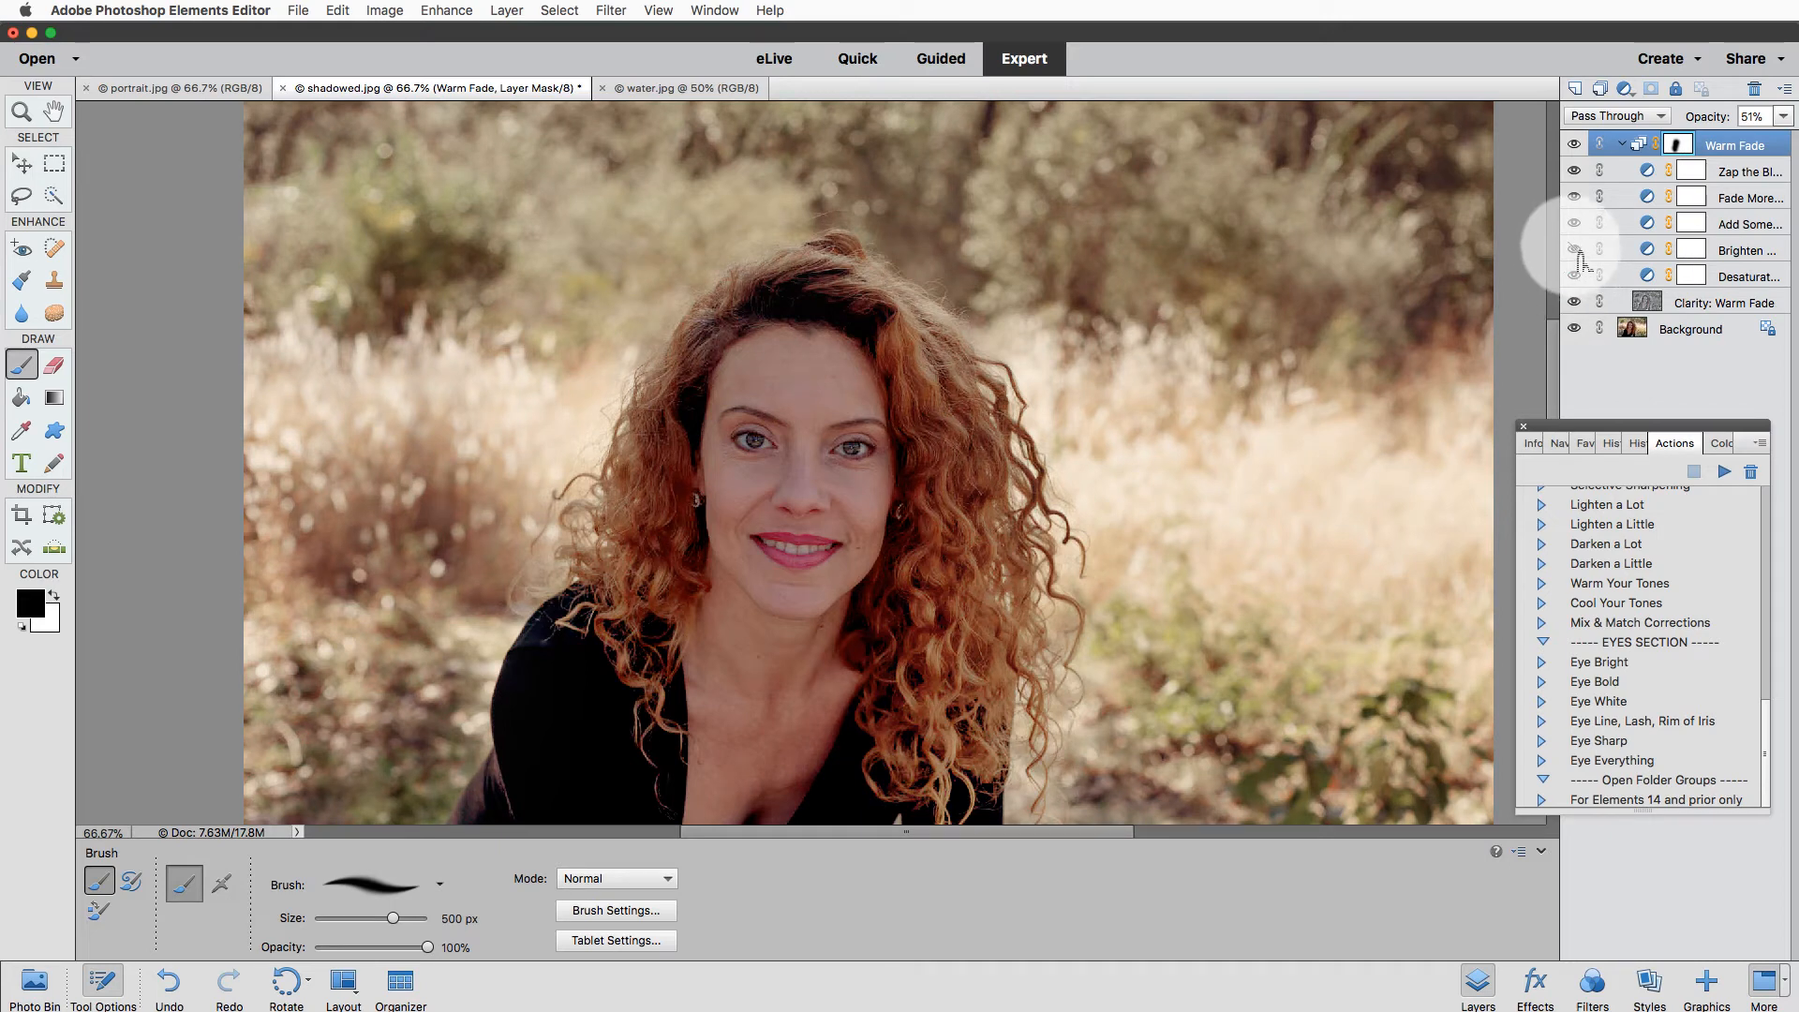
left_click(1742, 249)
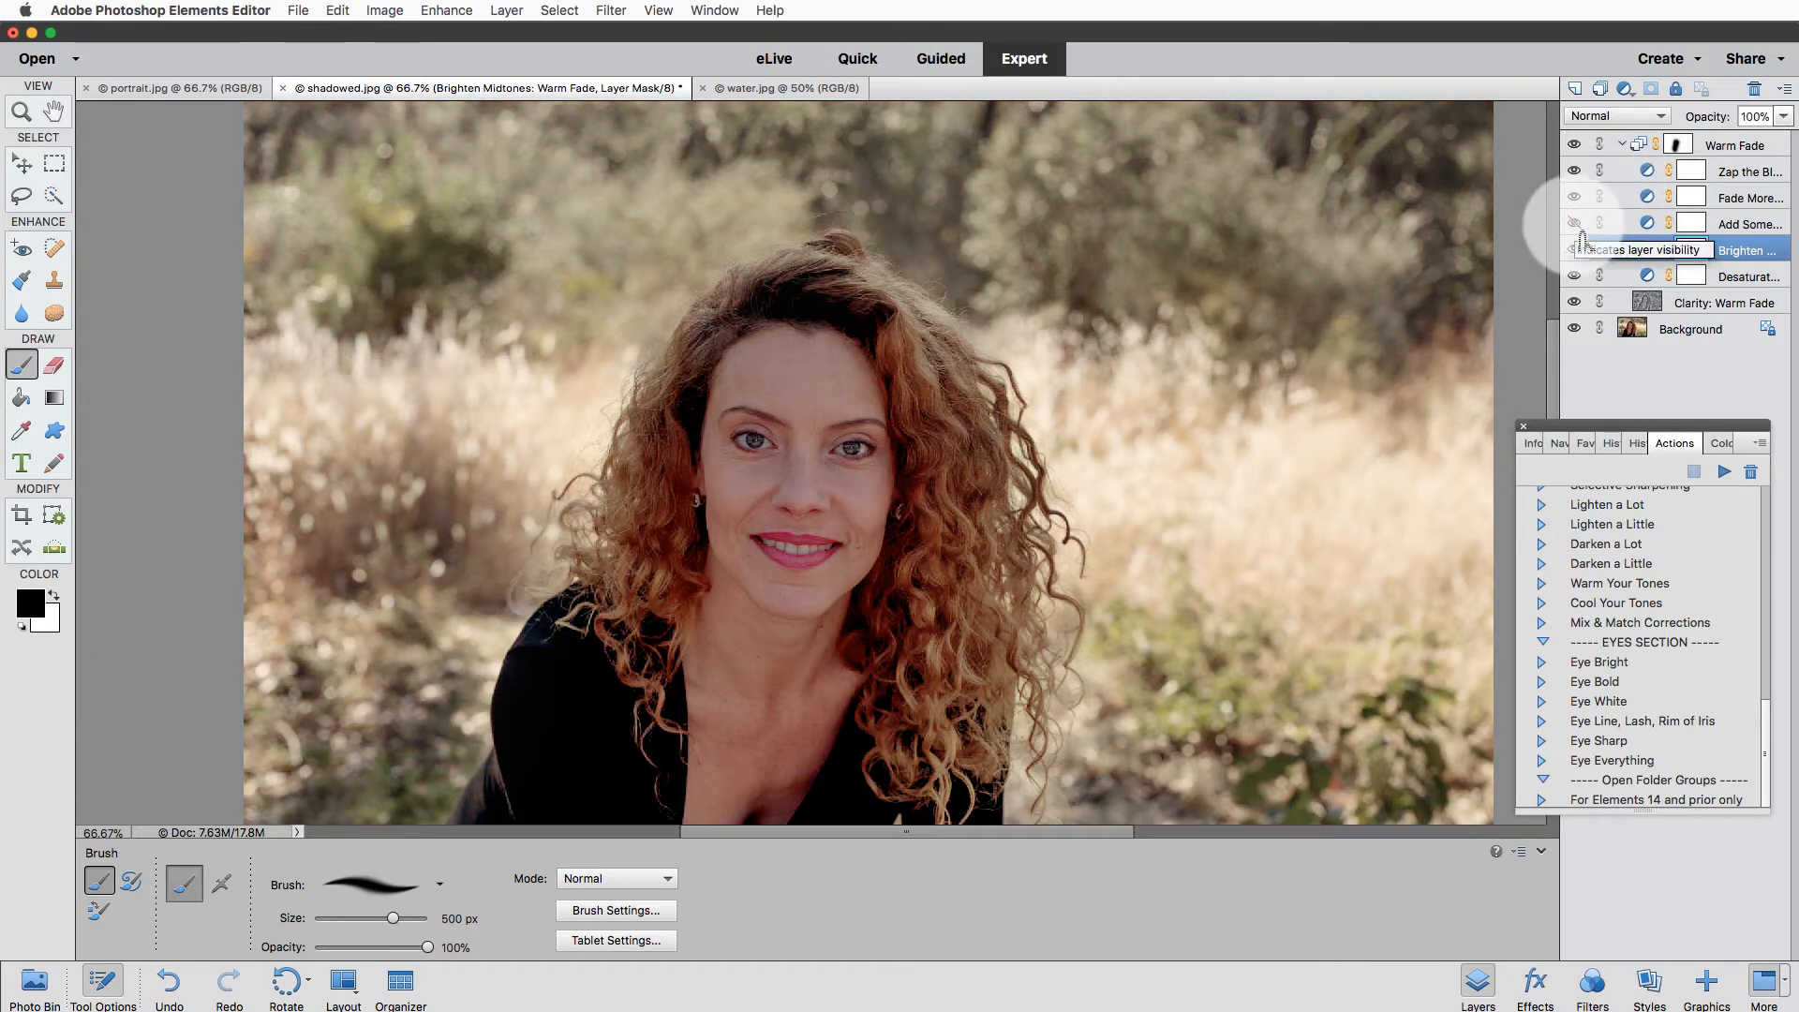
left_click(1593, 225)
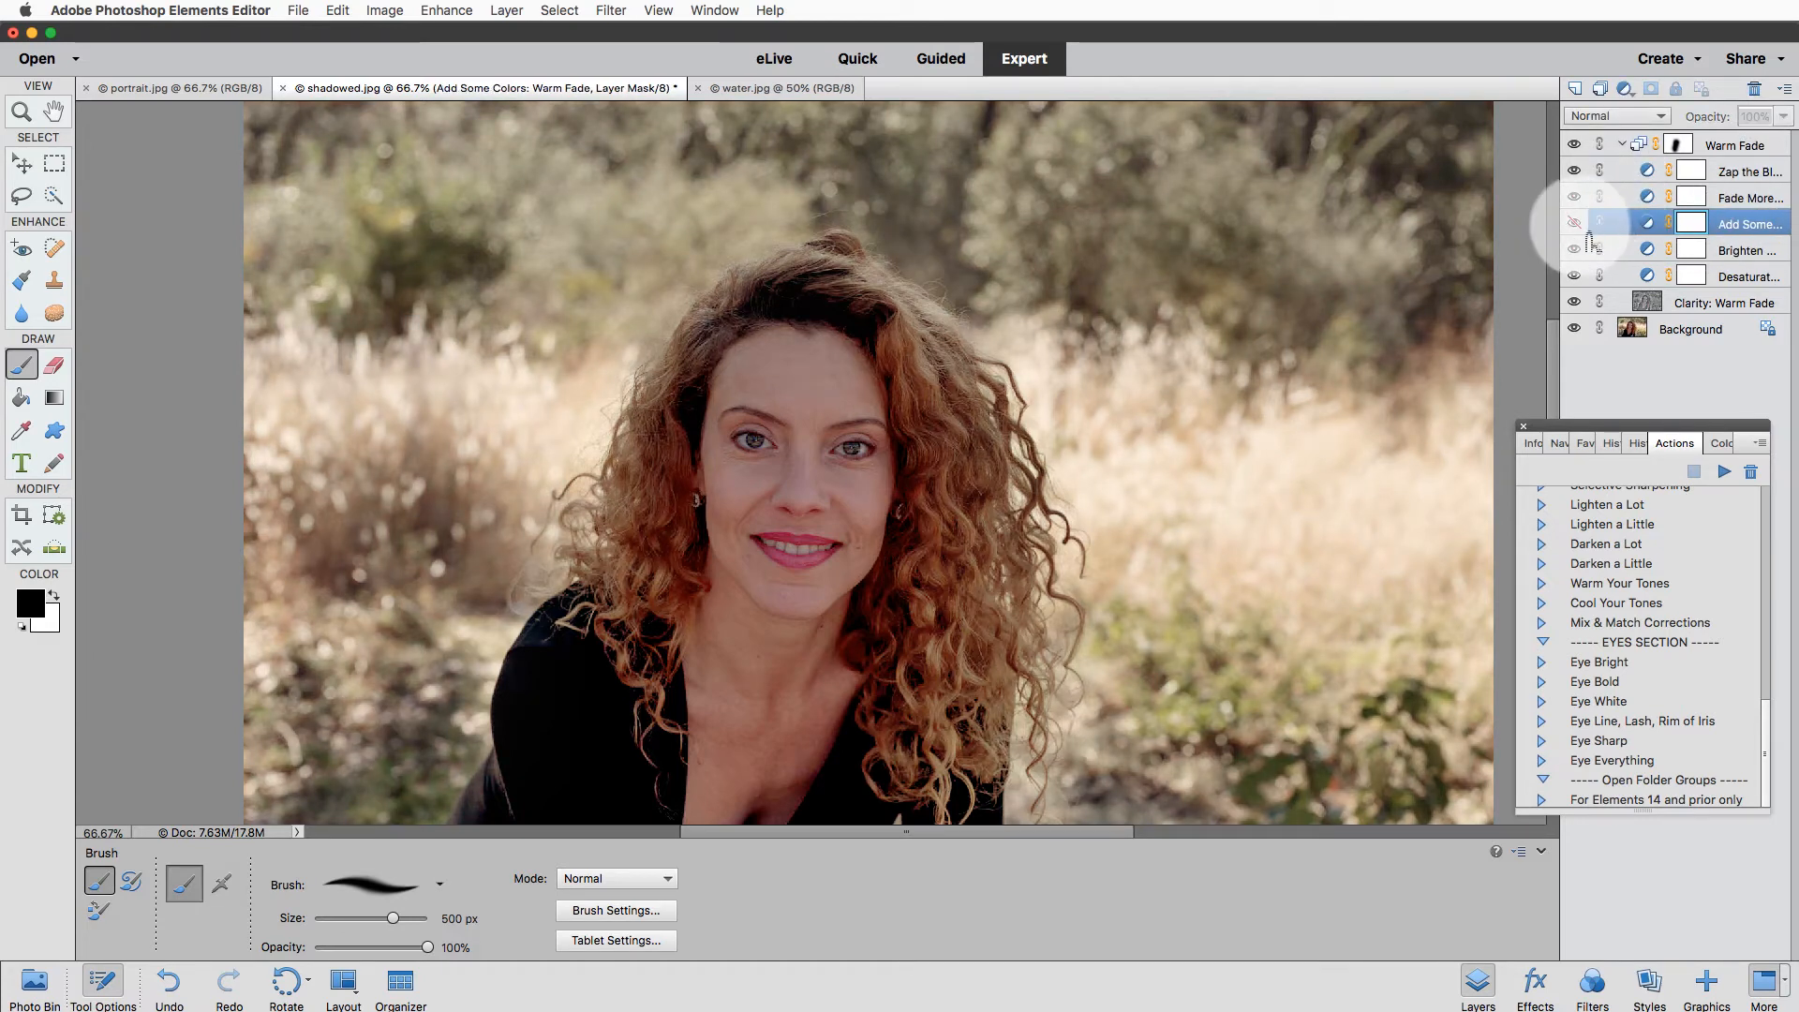
left_click(1575, 224)
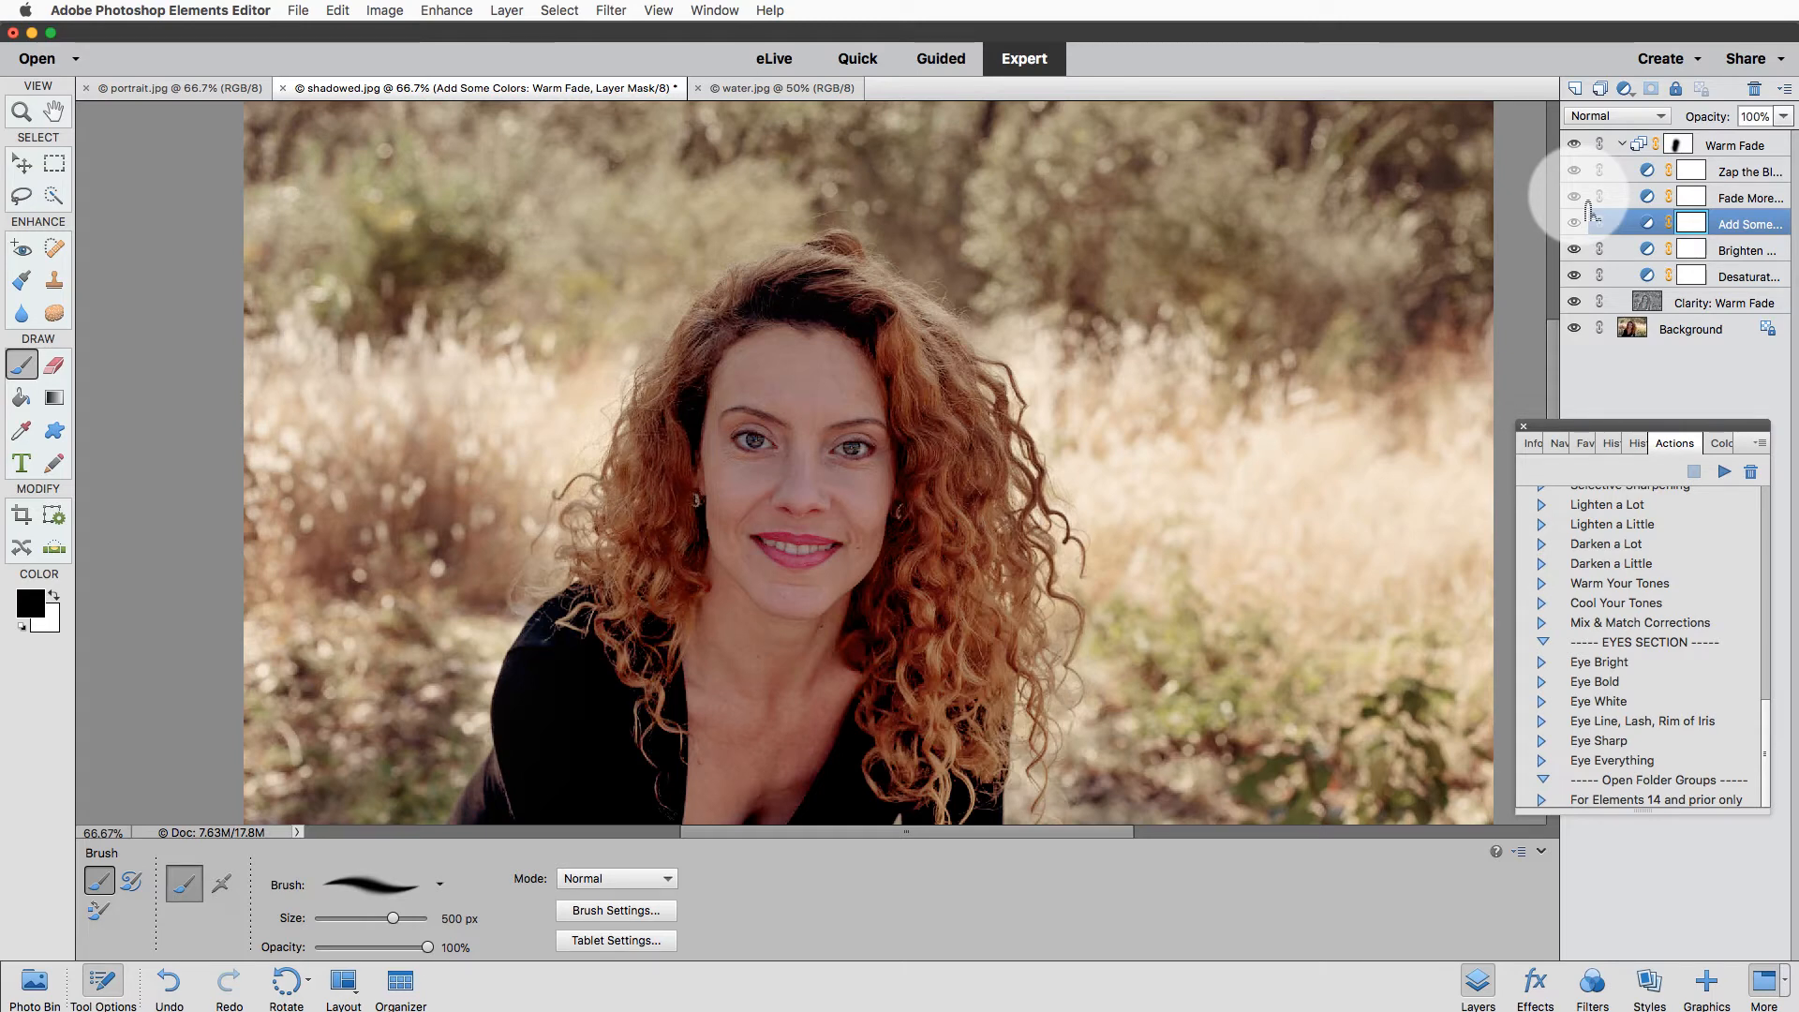
Select the Warm Fade group, collapsing and re-expanding it to view the layers it contains.
left_click(1753, 148)
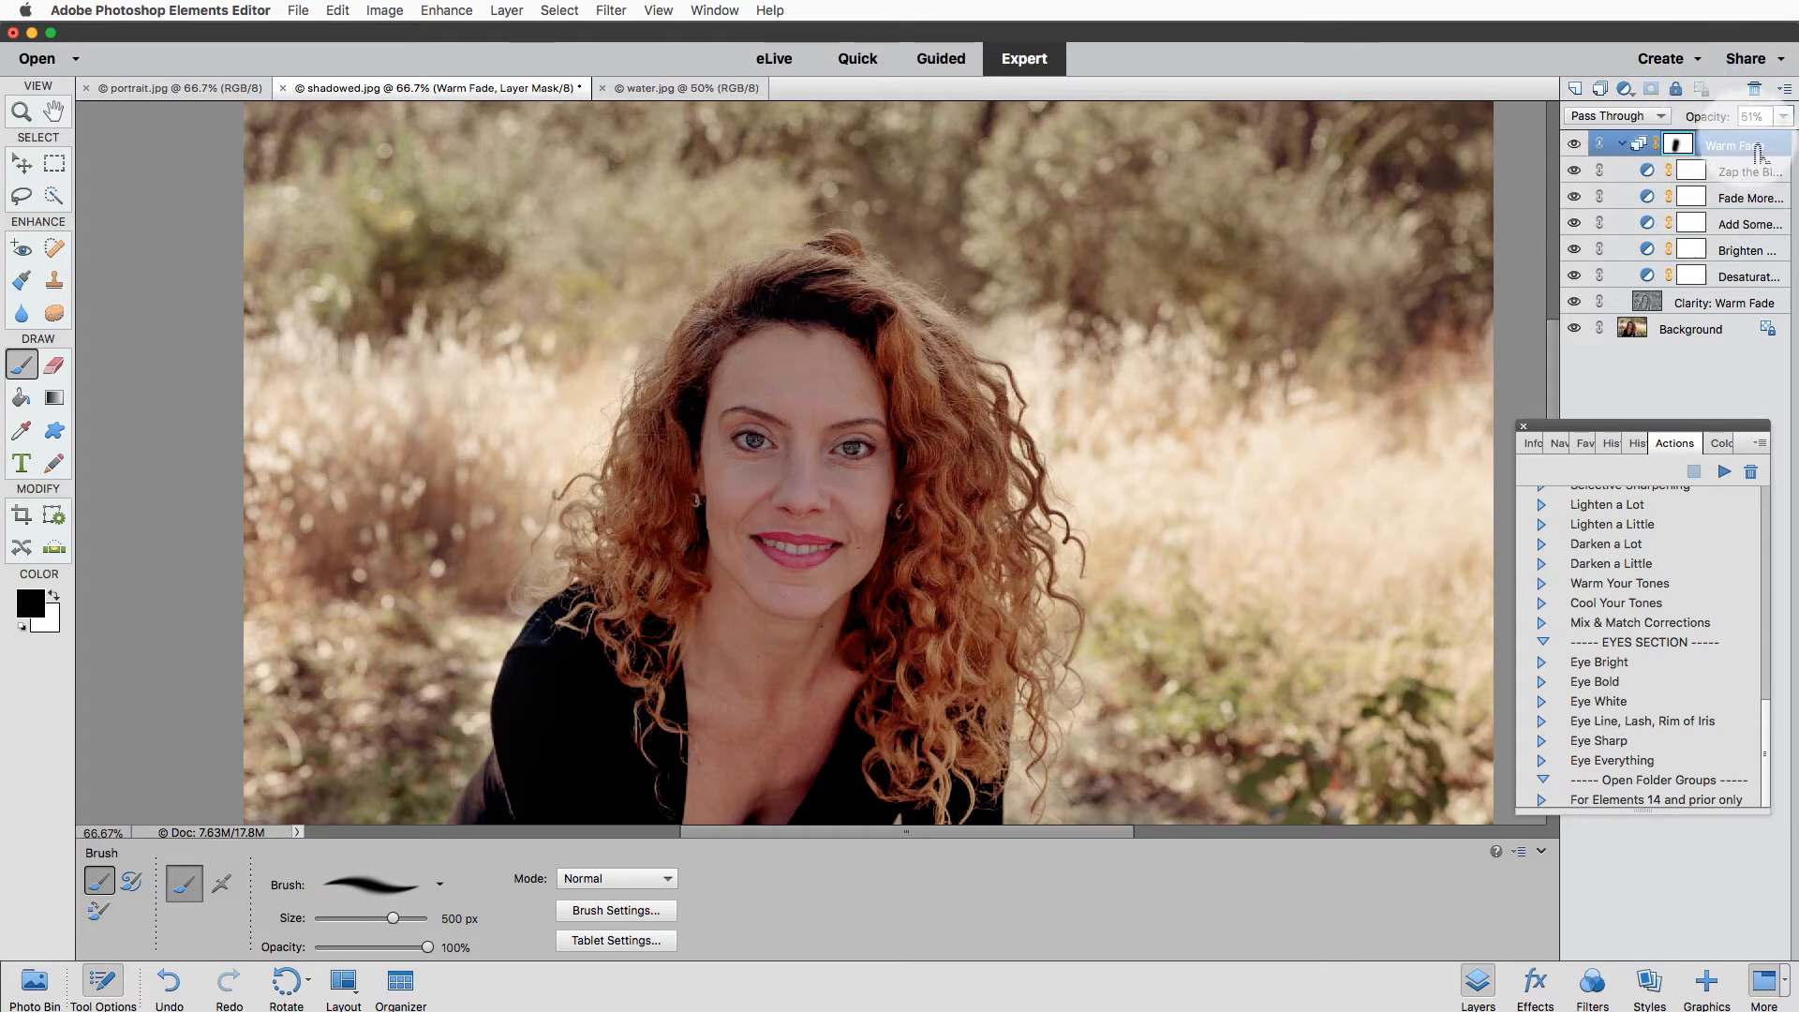
scroll(1677, 525, "up", 8)
left_click(1751, 588)
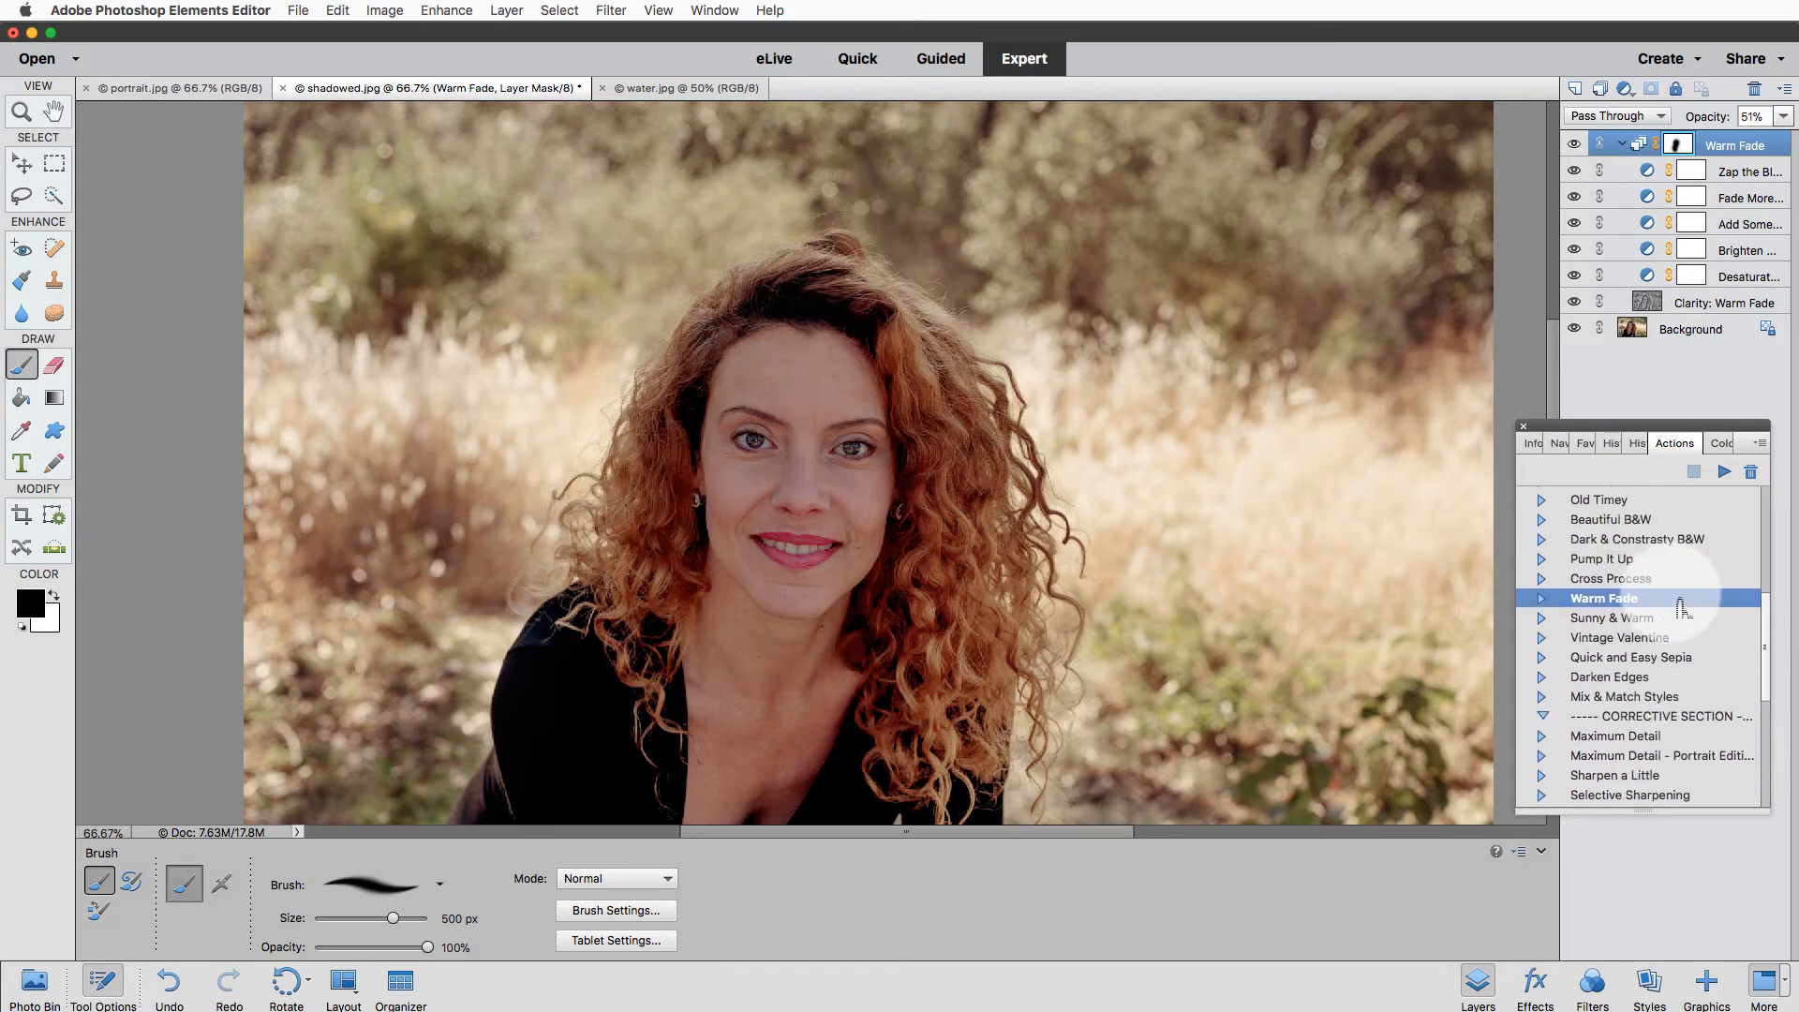
left_click(1624, 145)
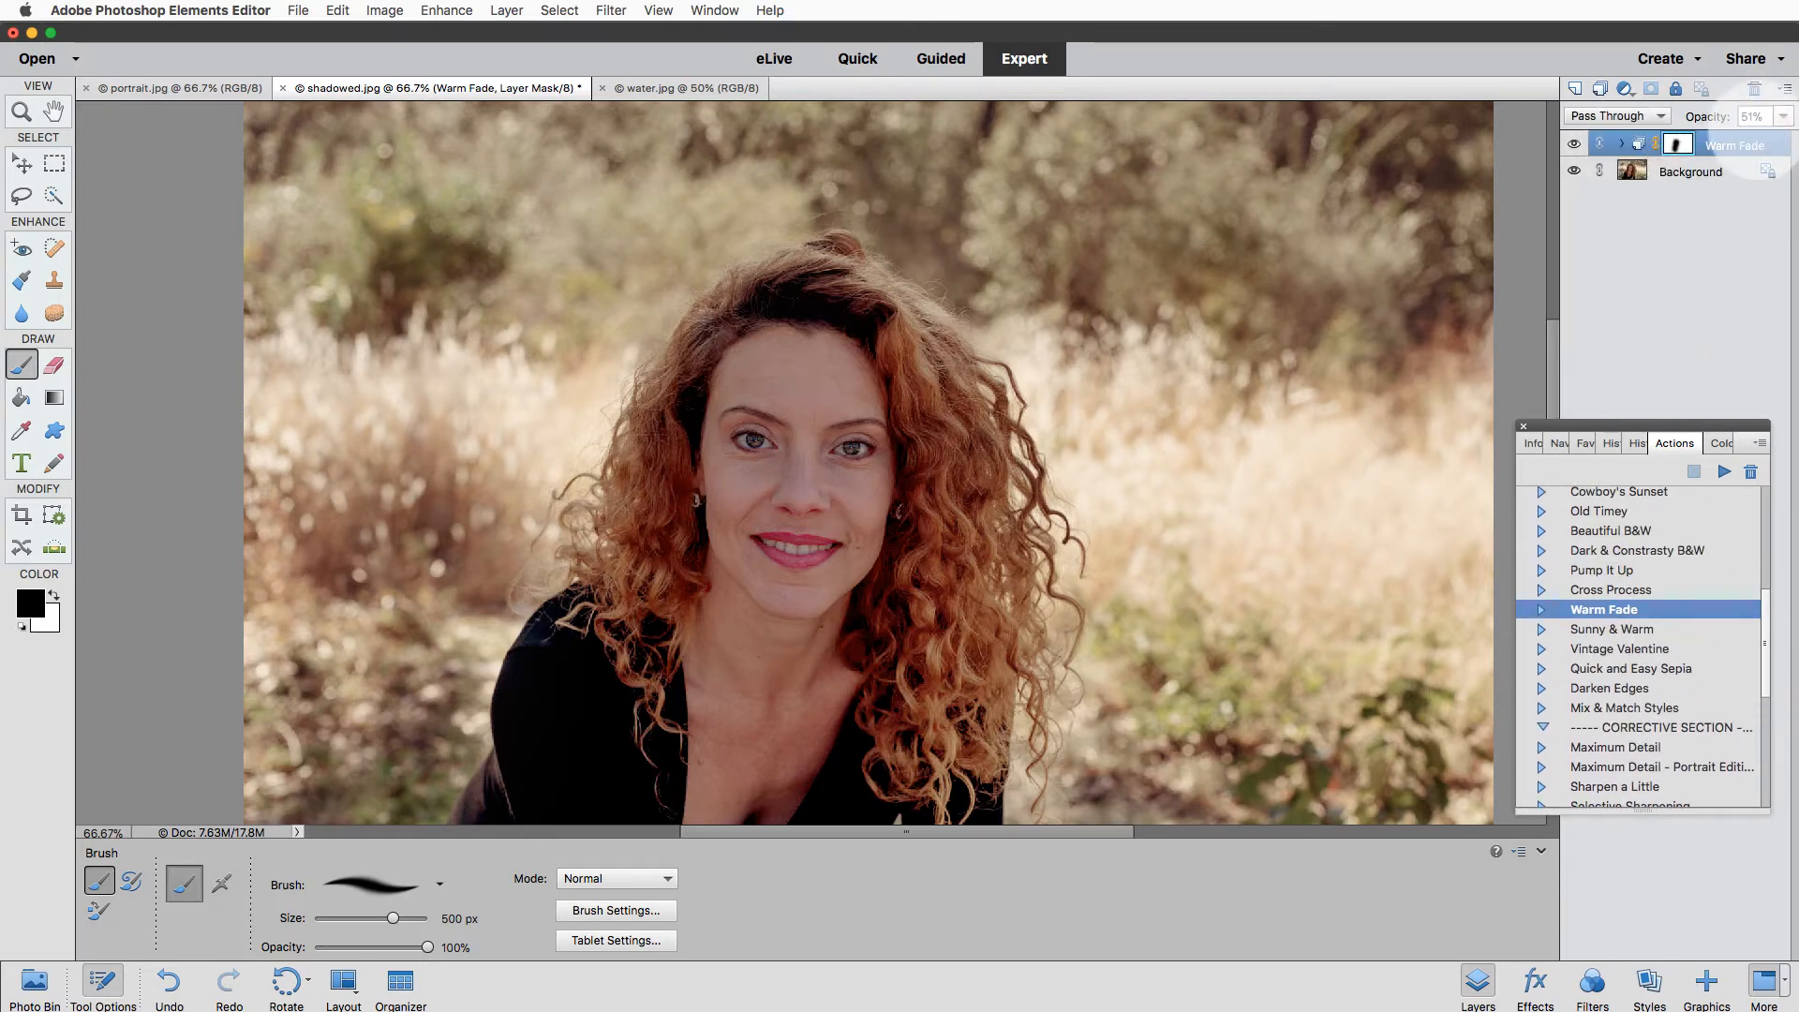
left_click(1622, 146)
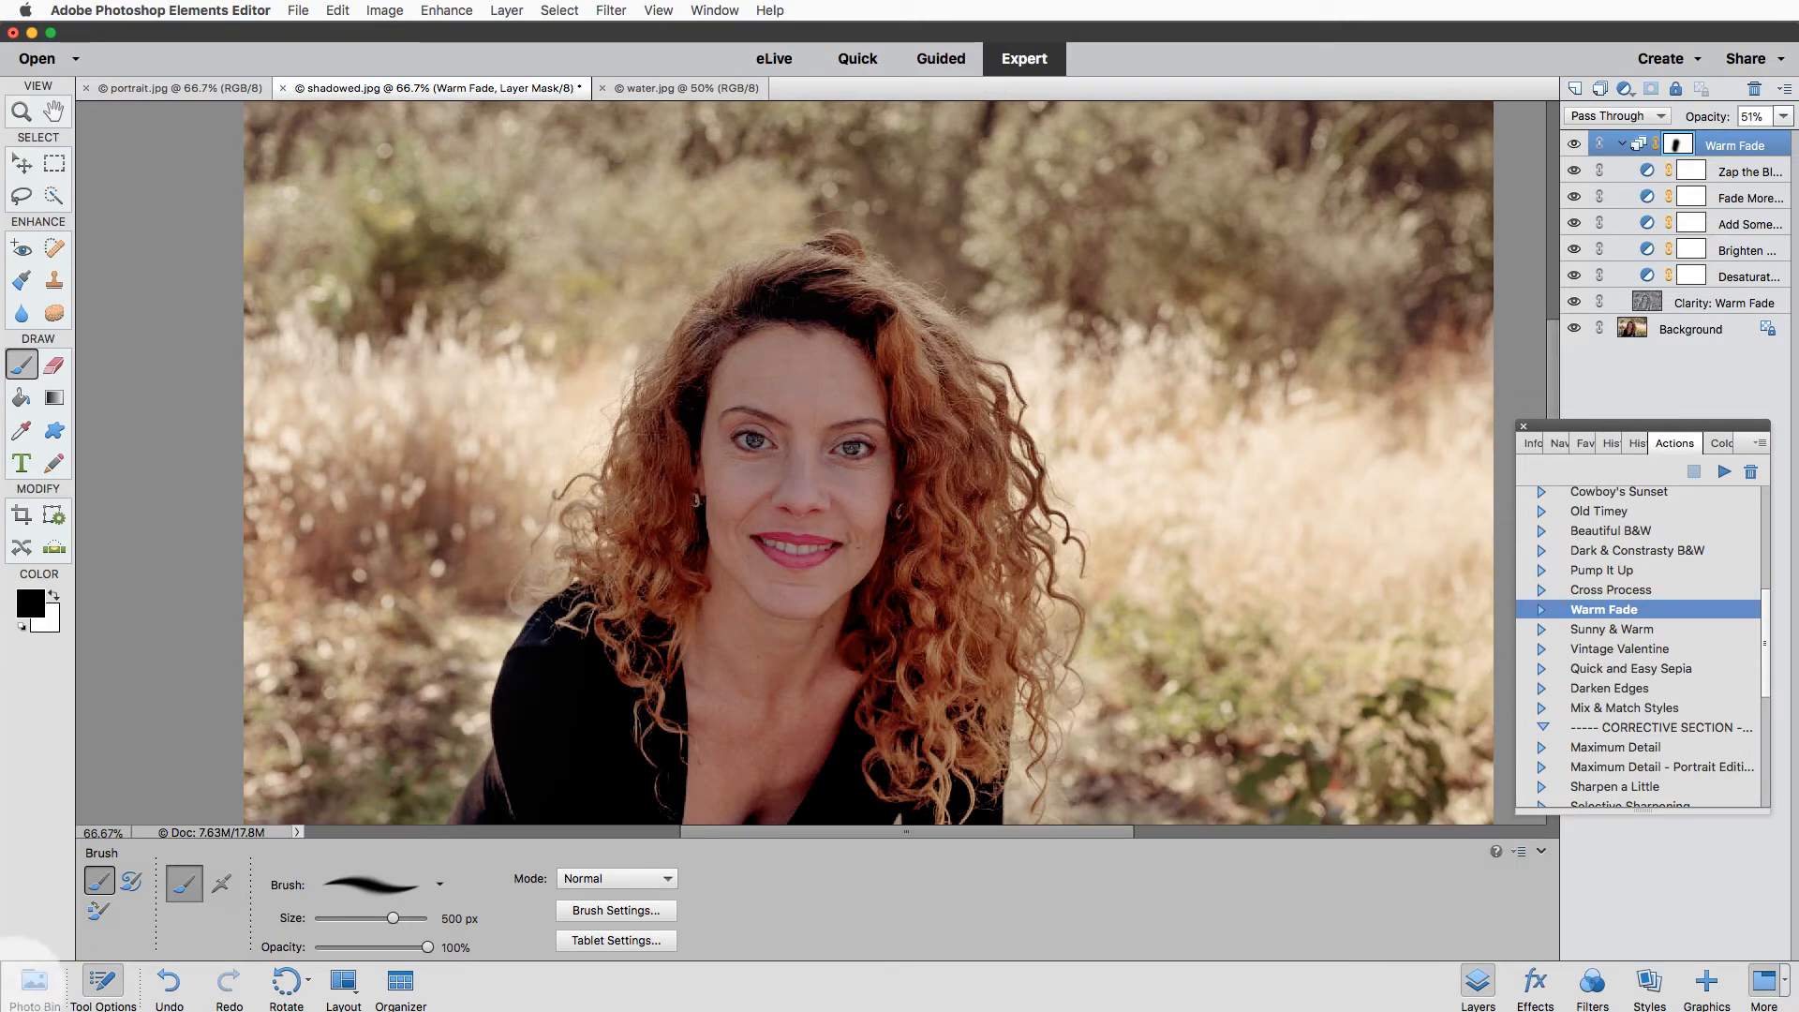
Show the open photos and switch to water.jpg, displaying the whole image at 33.3%.
left_click(28, 980)
left_click(423, 932)
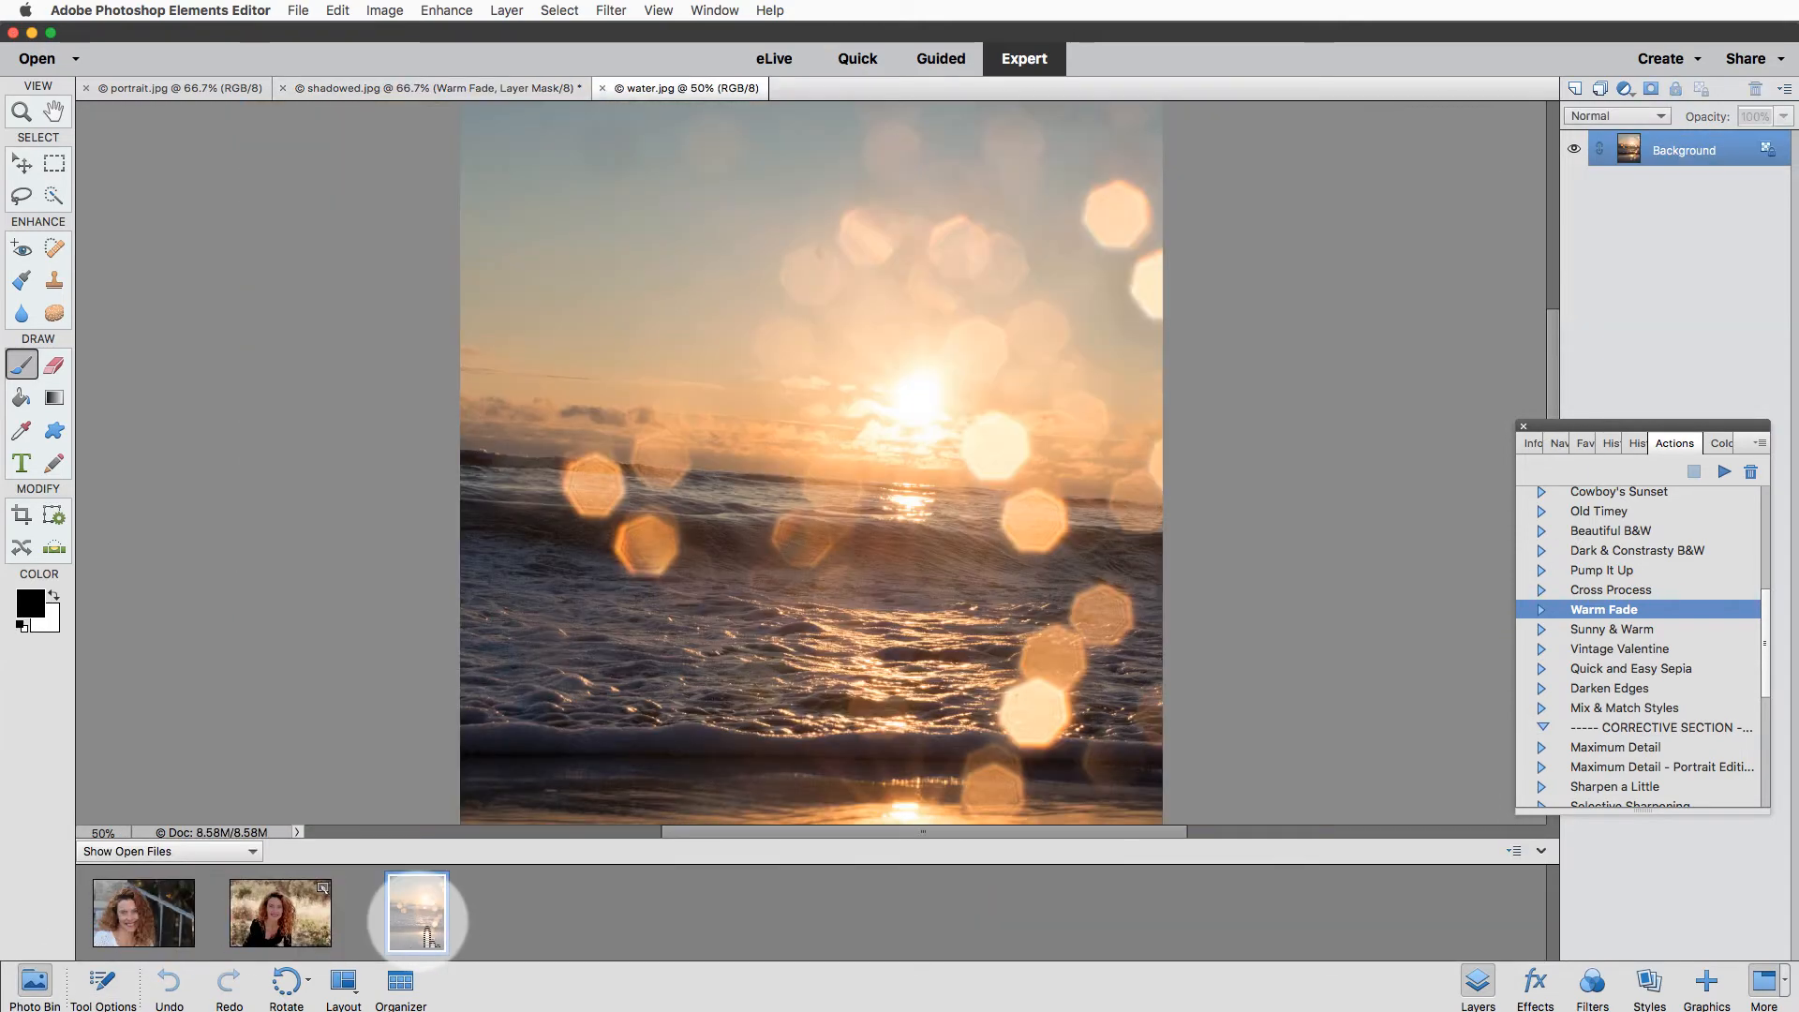
key("super+minus")
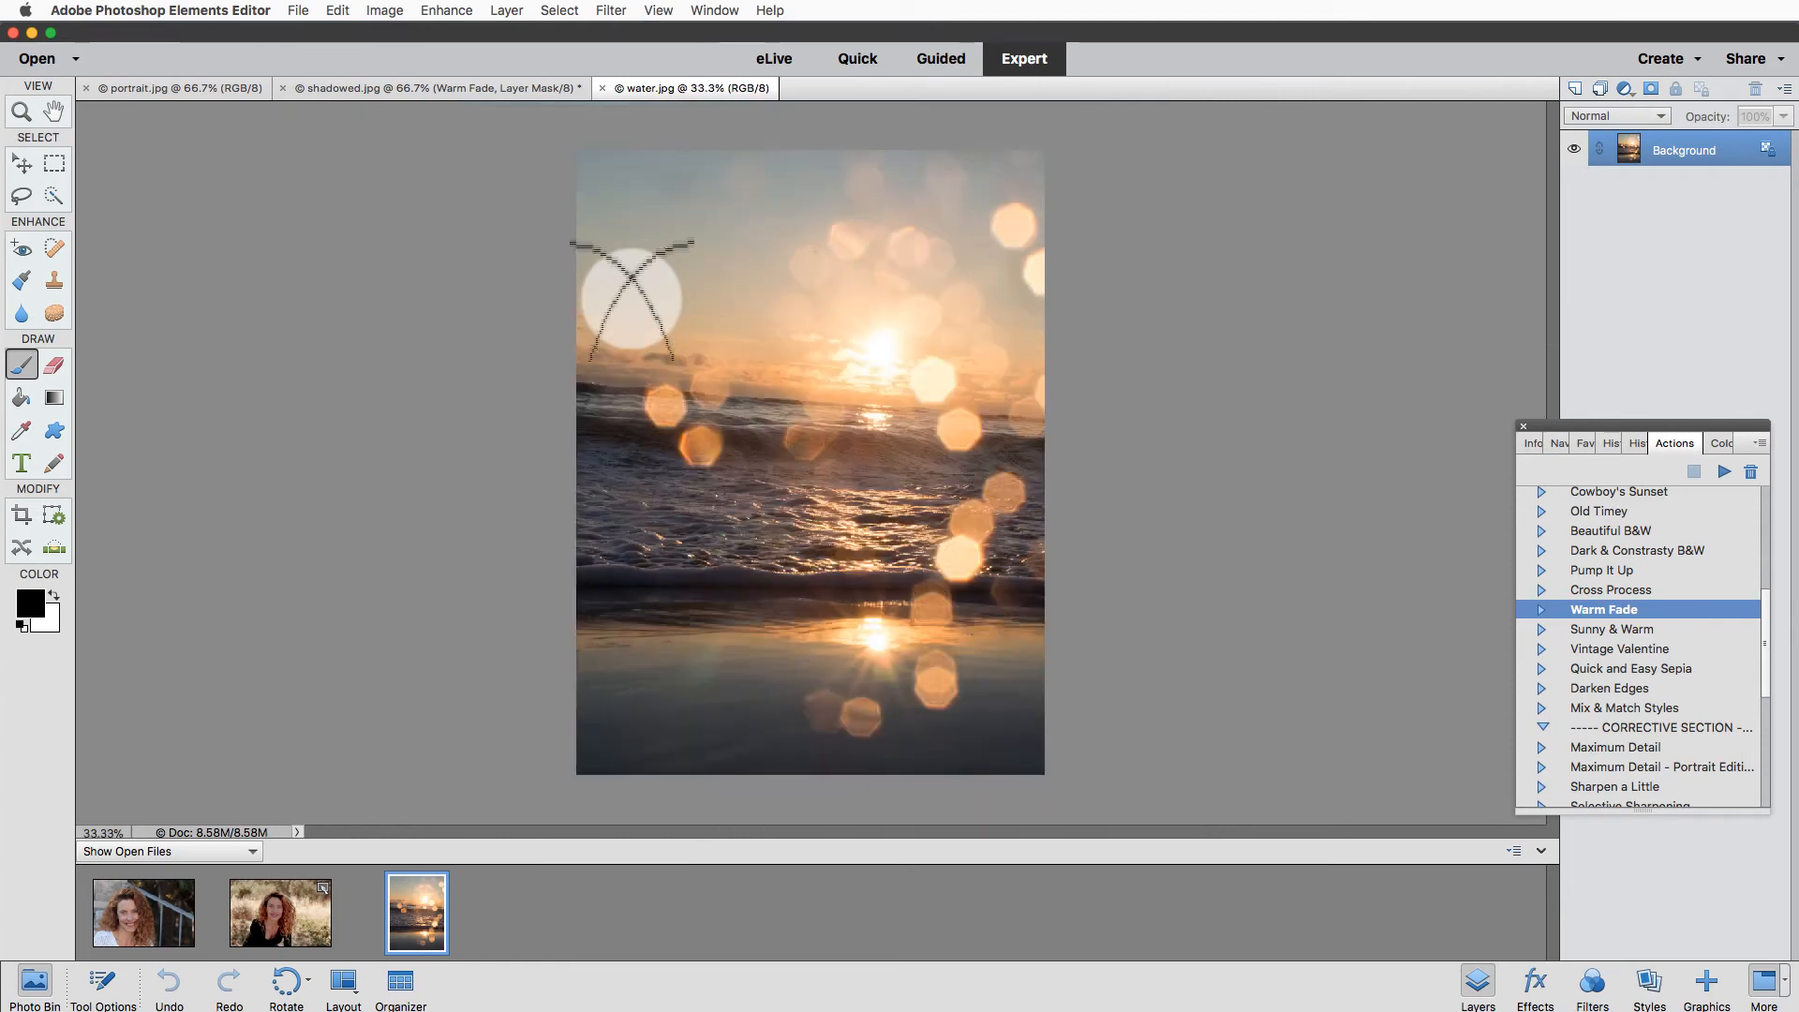
Run the Mix & Match Styles action from the Style section on water.jpg.
scroll(1589, 659, "down", 5)
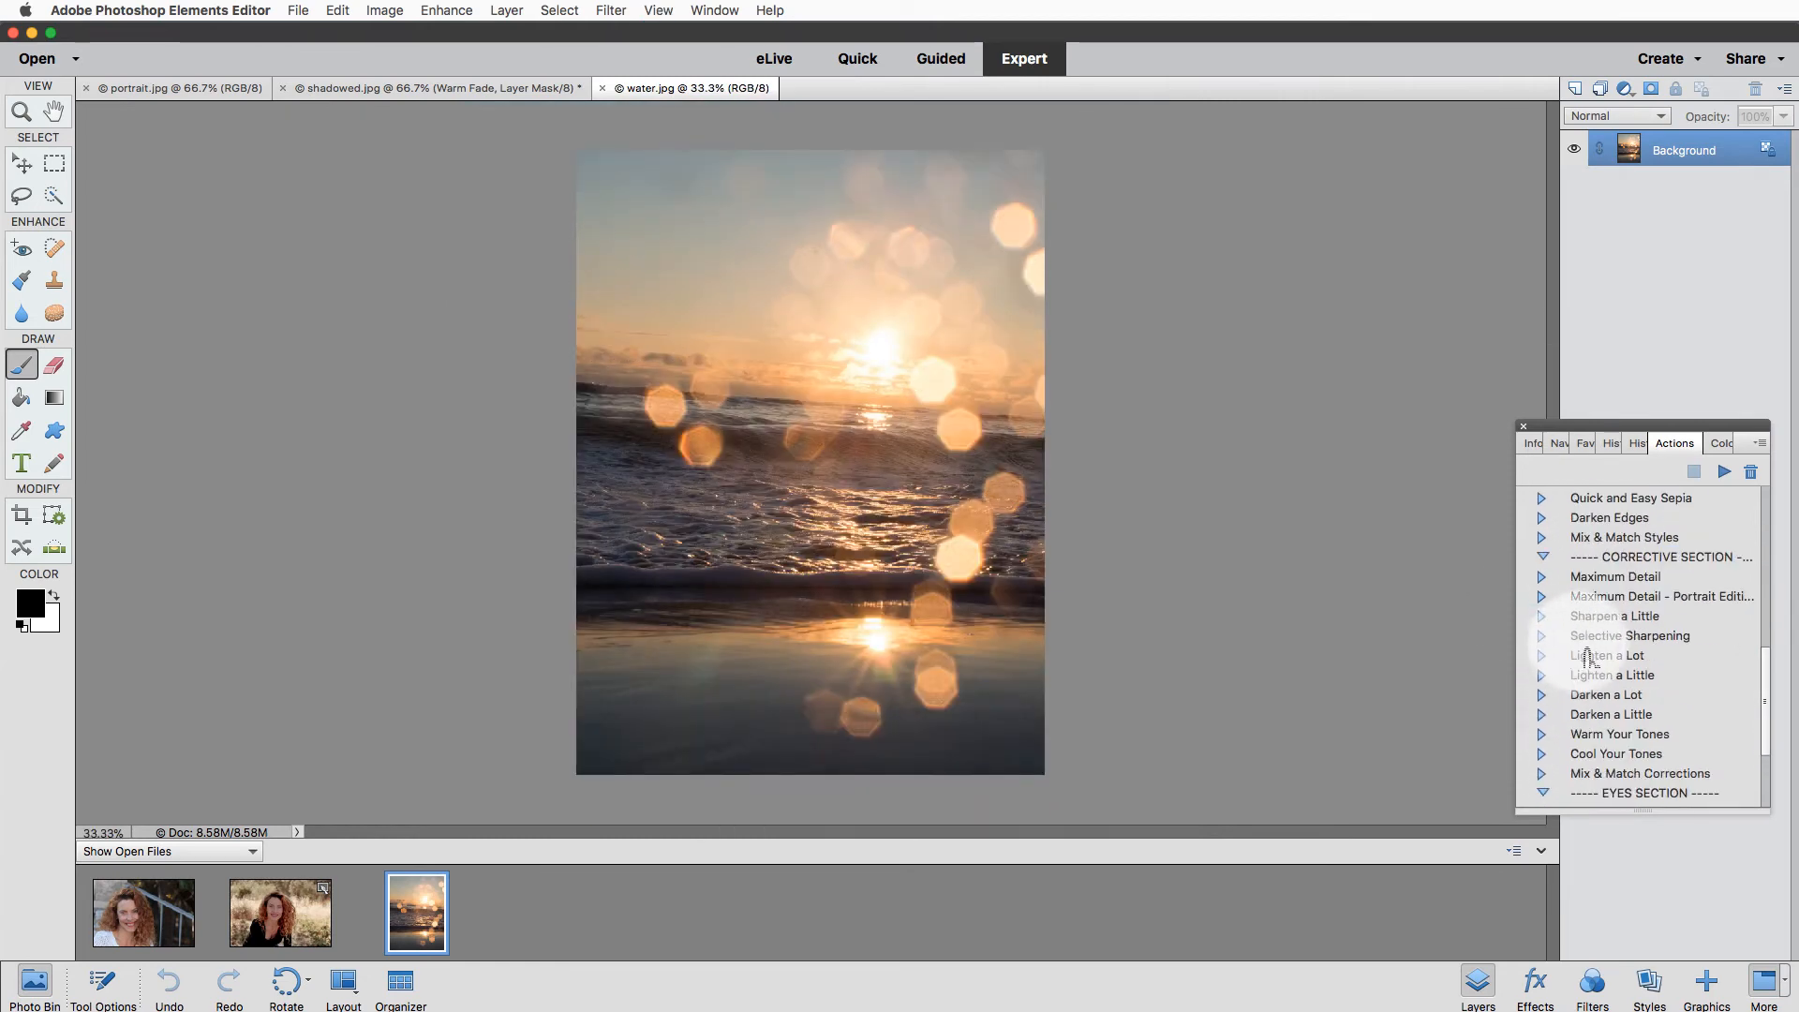
scroll(1593, 637, "up", 3)
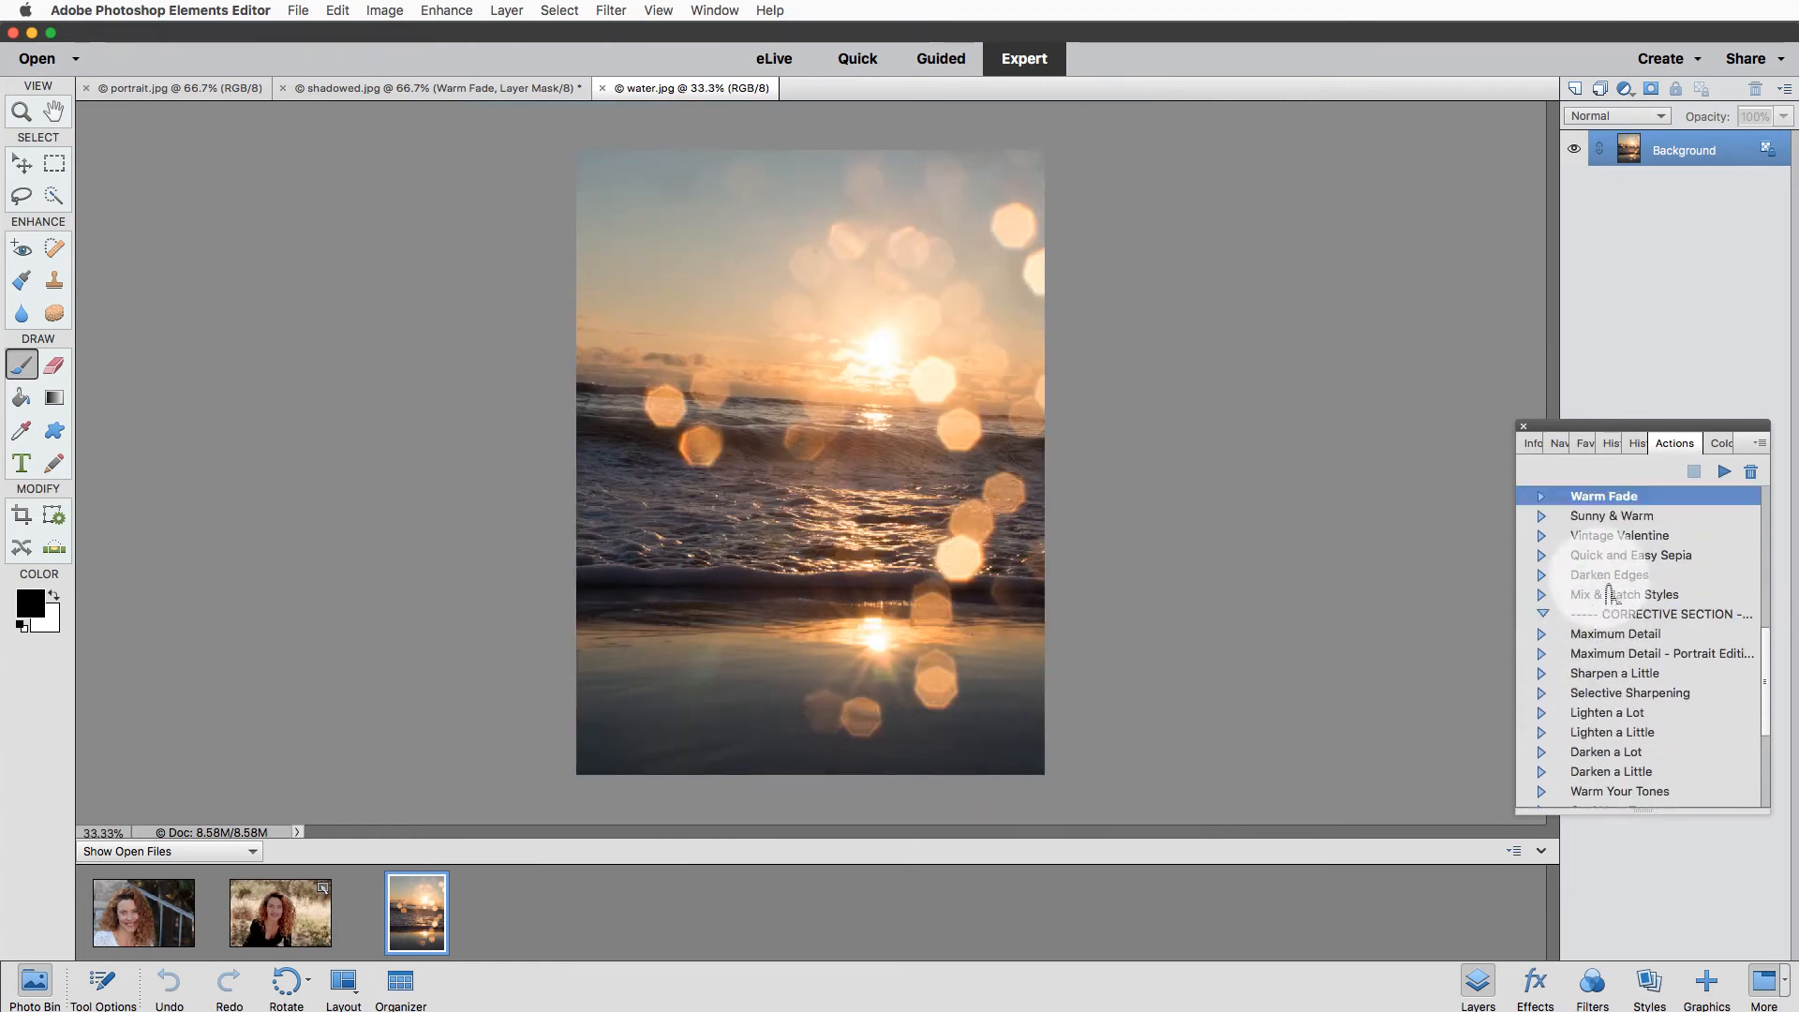
scroll(1610, 599, "up", 2)
left_click(1606, 639)
scroll(1604, 646, "up", 4)
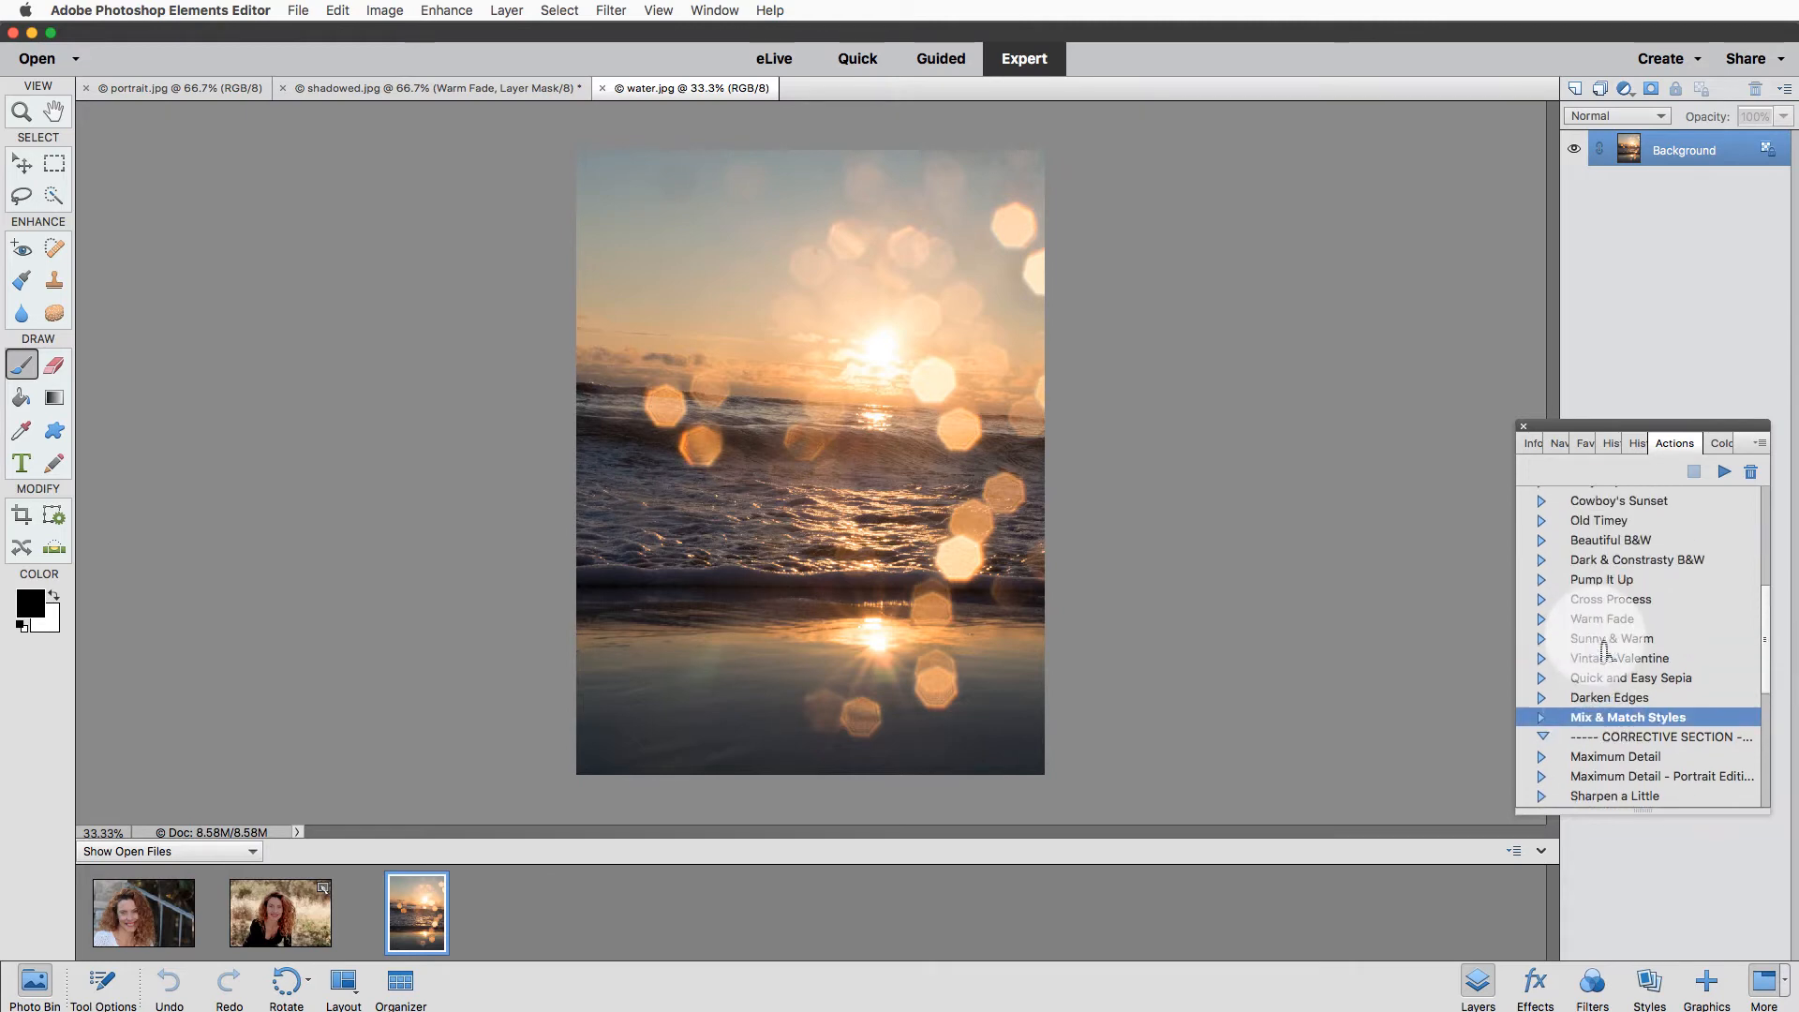
scroll(1604, 649, "up", 3)
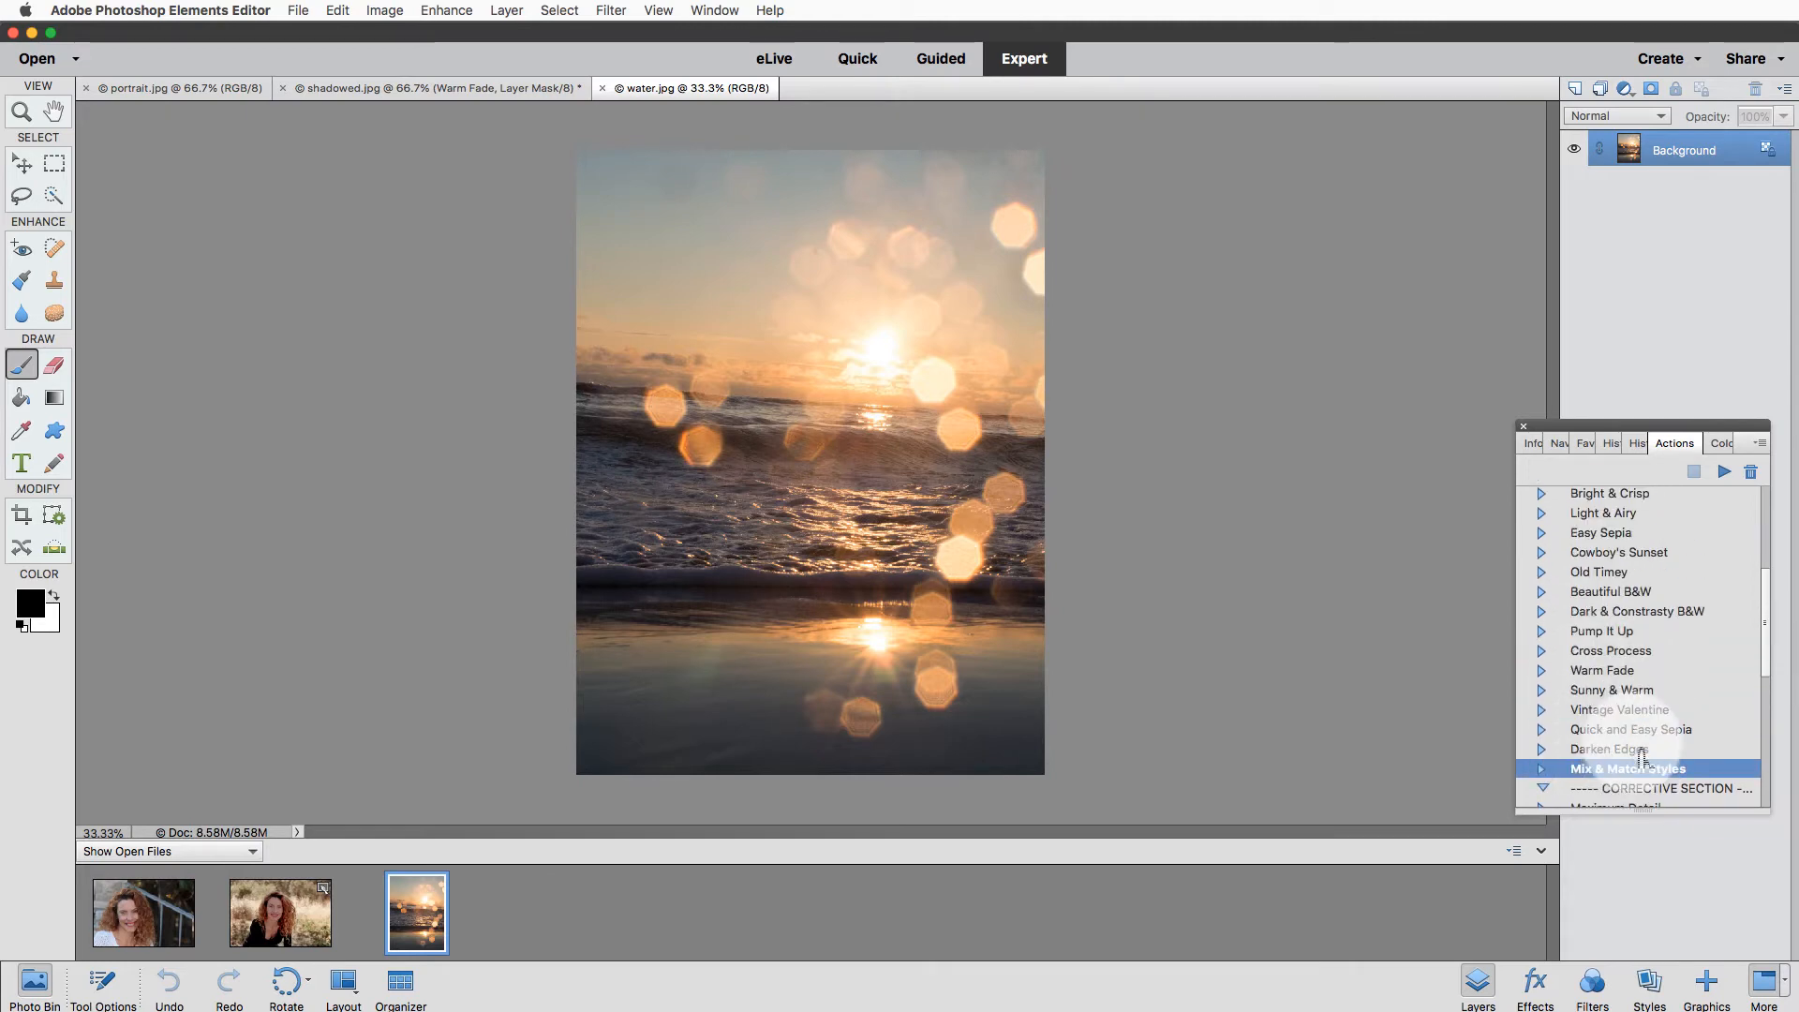
scroll(1630, 712, "up", 3)
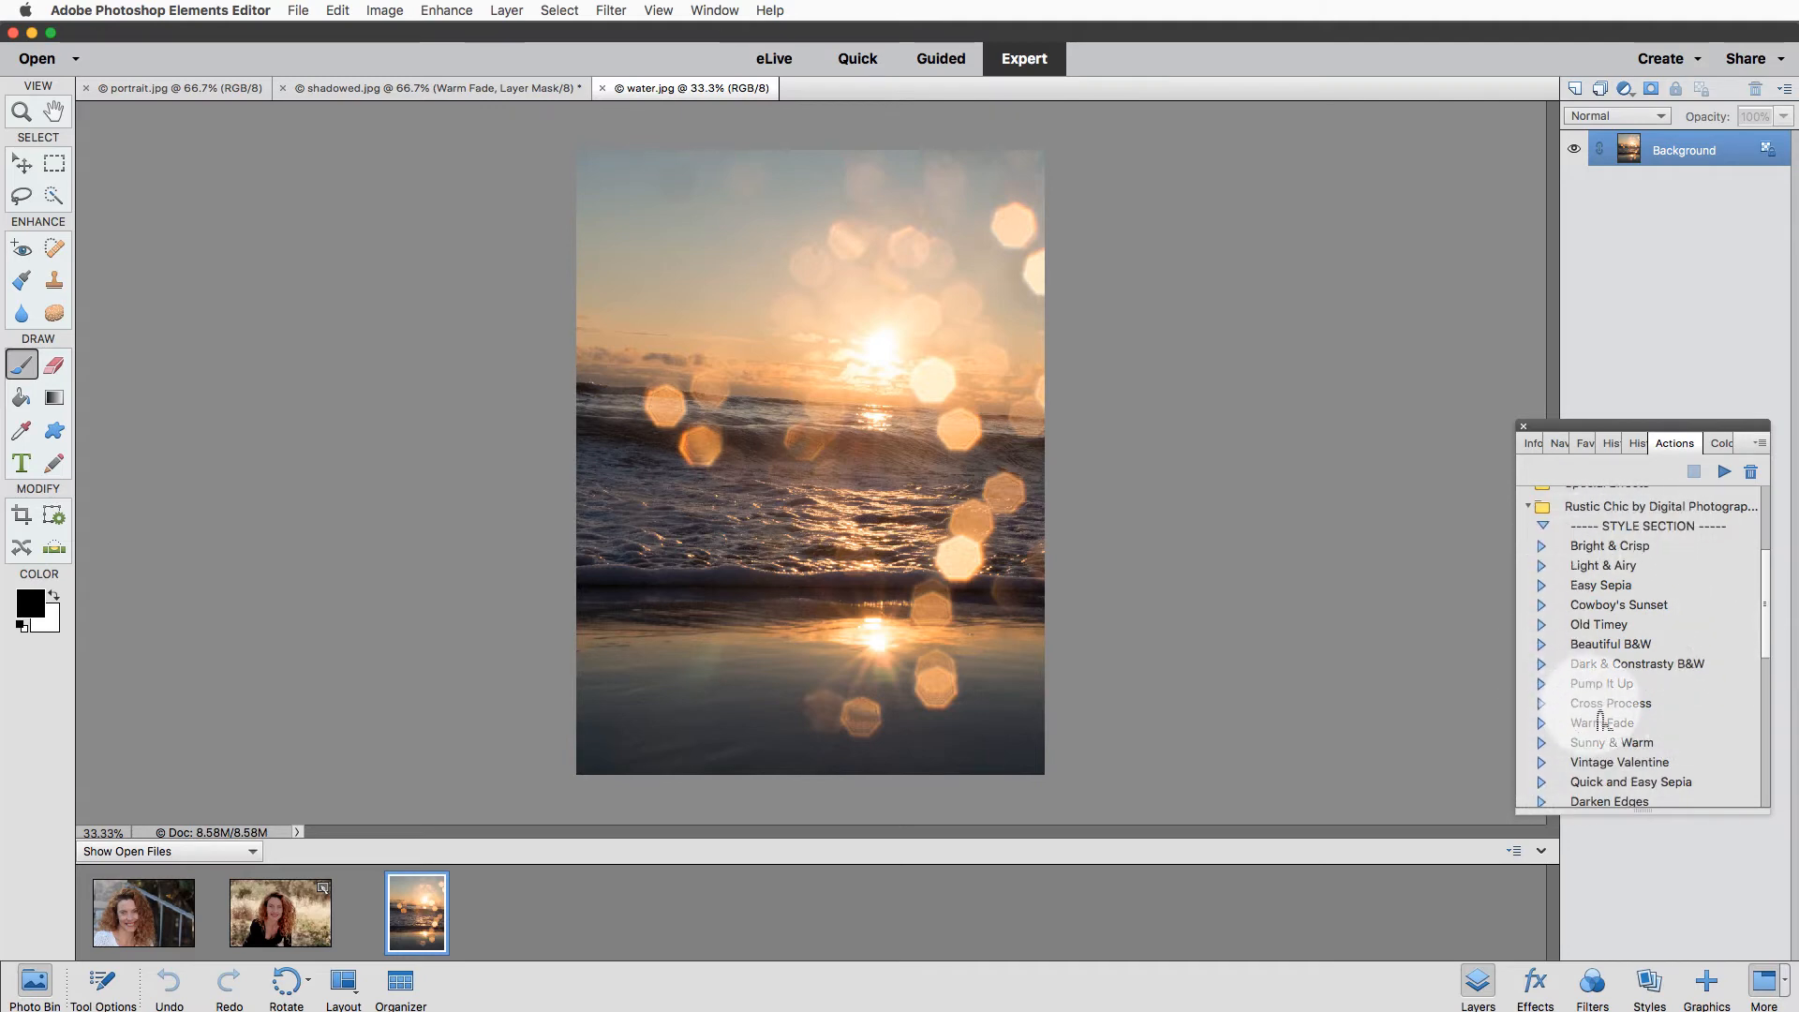
left_click(1724, 472)
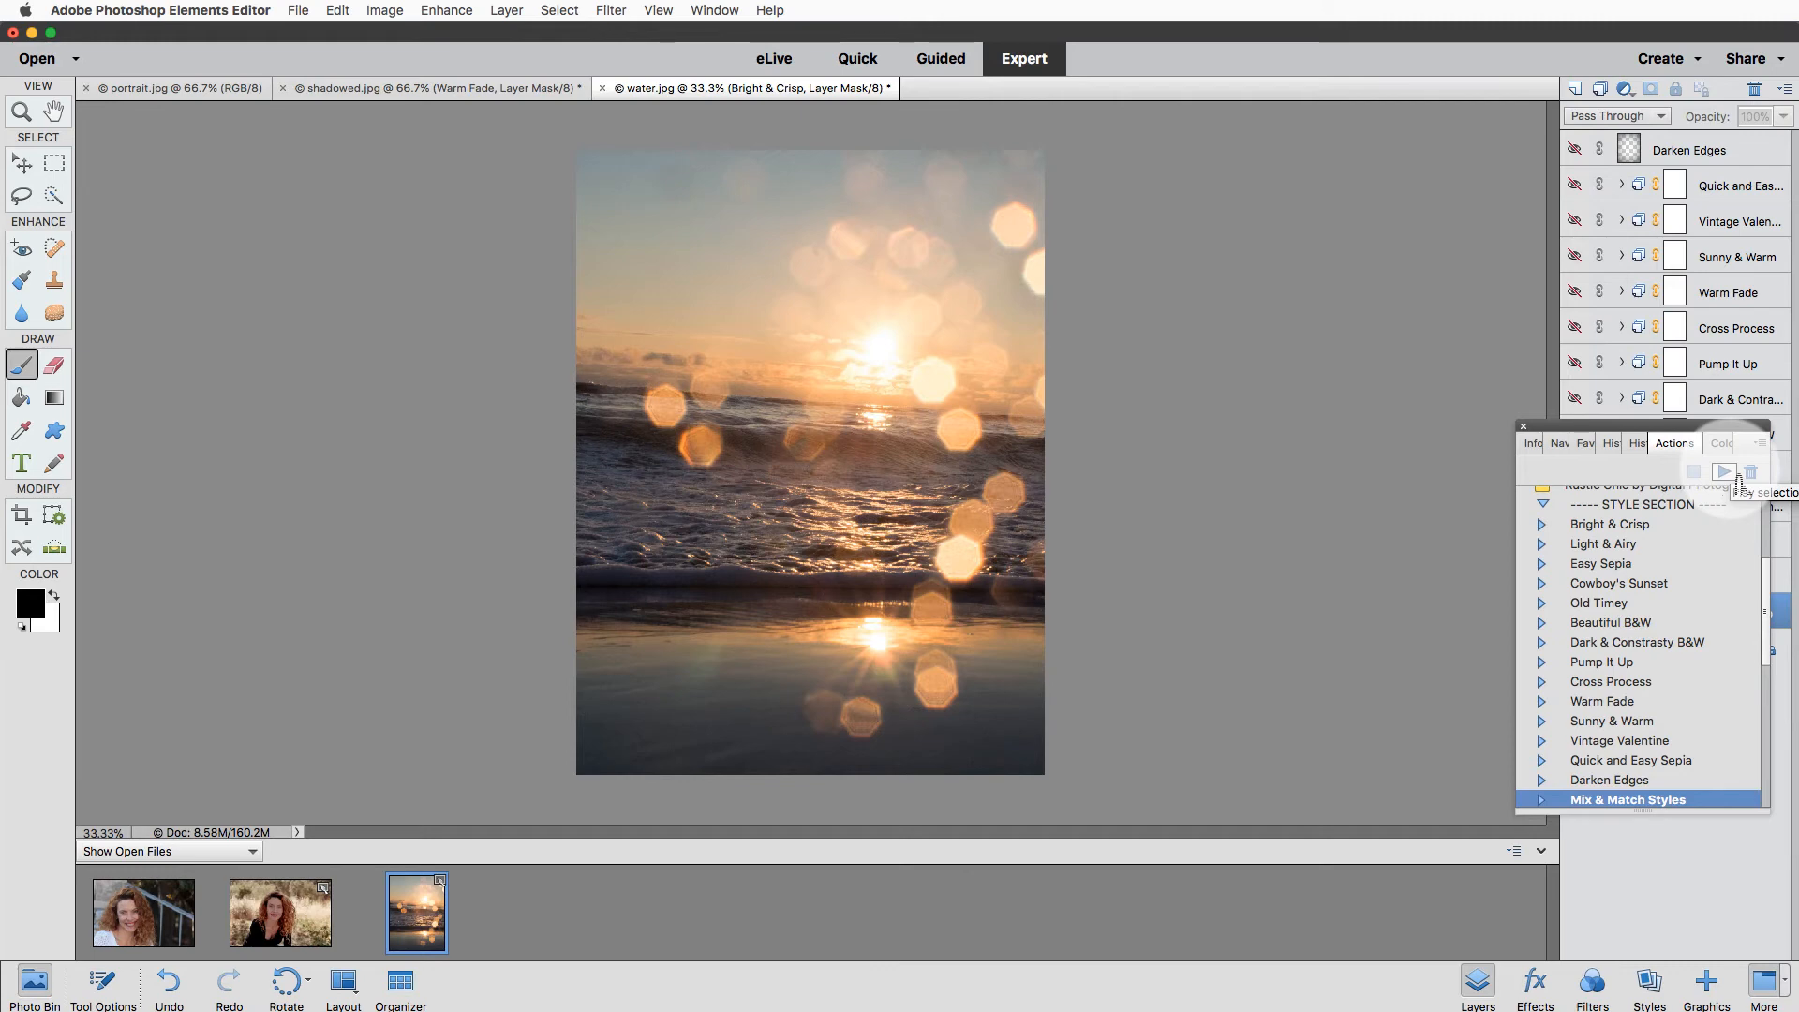
Move the floating actions list clear of the layers and make the Bright & Crisp group visible on water.jpg.
left_click_drag(1738, 483, 1463, 355)
left_click(1740, 620)
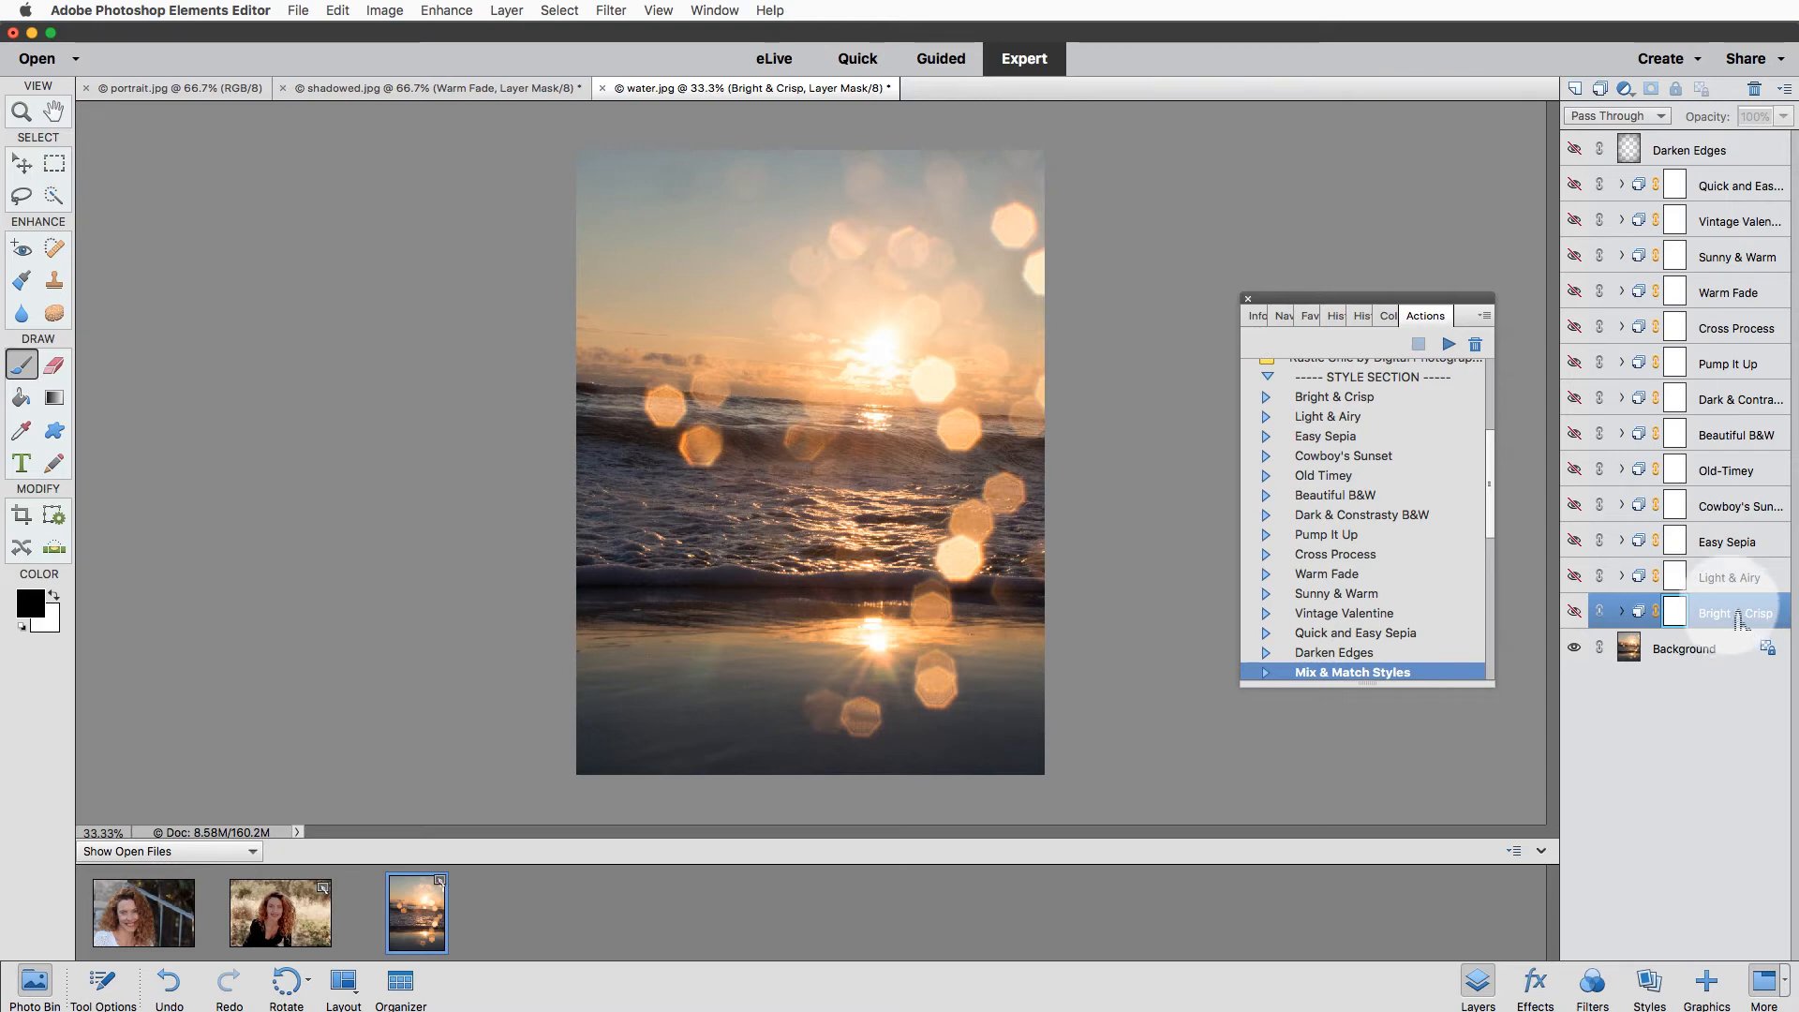
left_click(1576, 613)
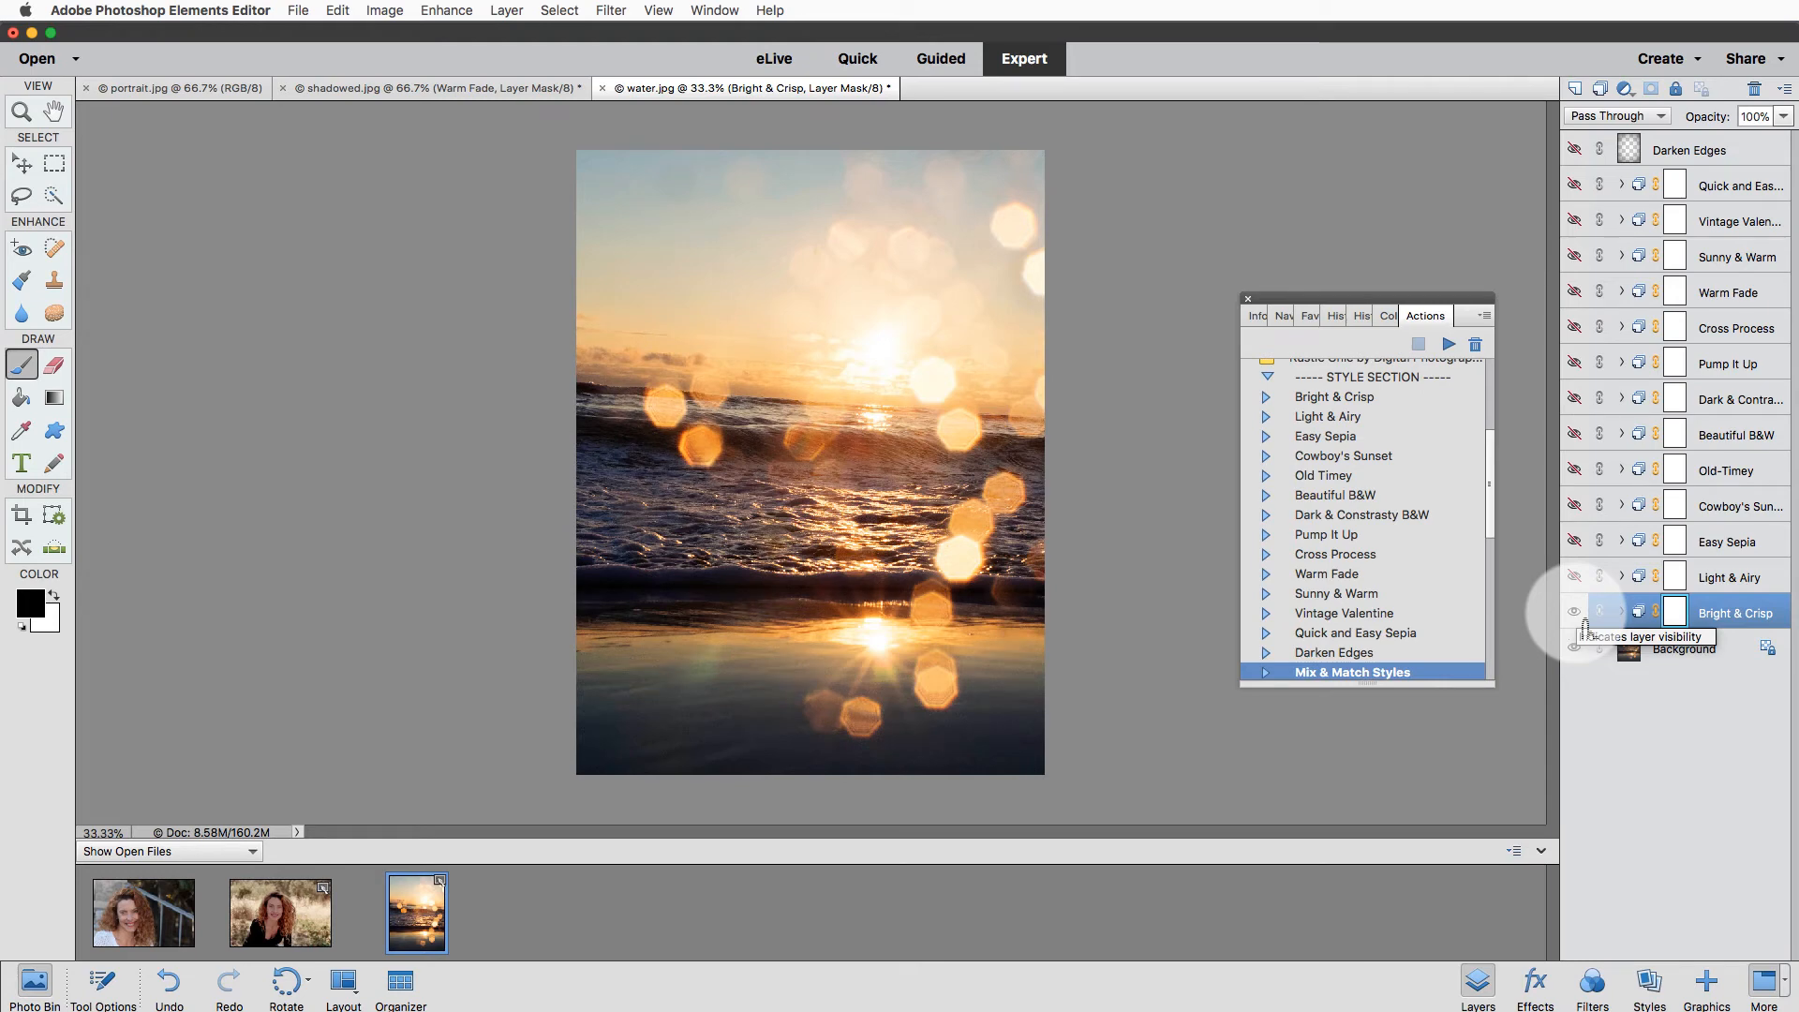
Hide Bright & Crisp and preview the Light & Airy, Easy Sepia and Cowboy's Sunset groups one at a time on water.jpg.
left_click(1576, 615)
left_click(1576, 577)
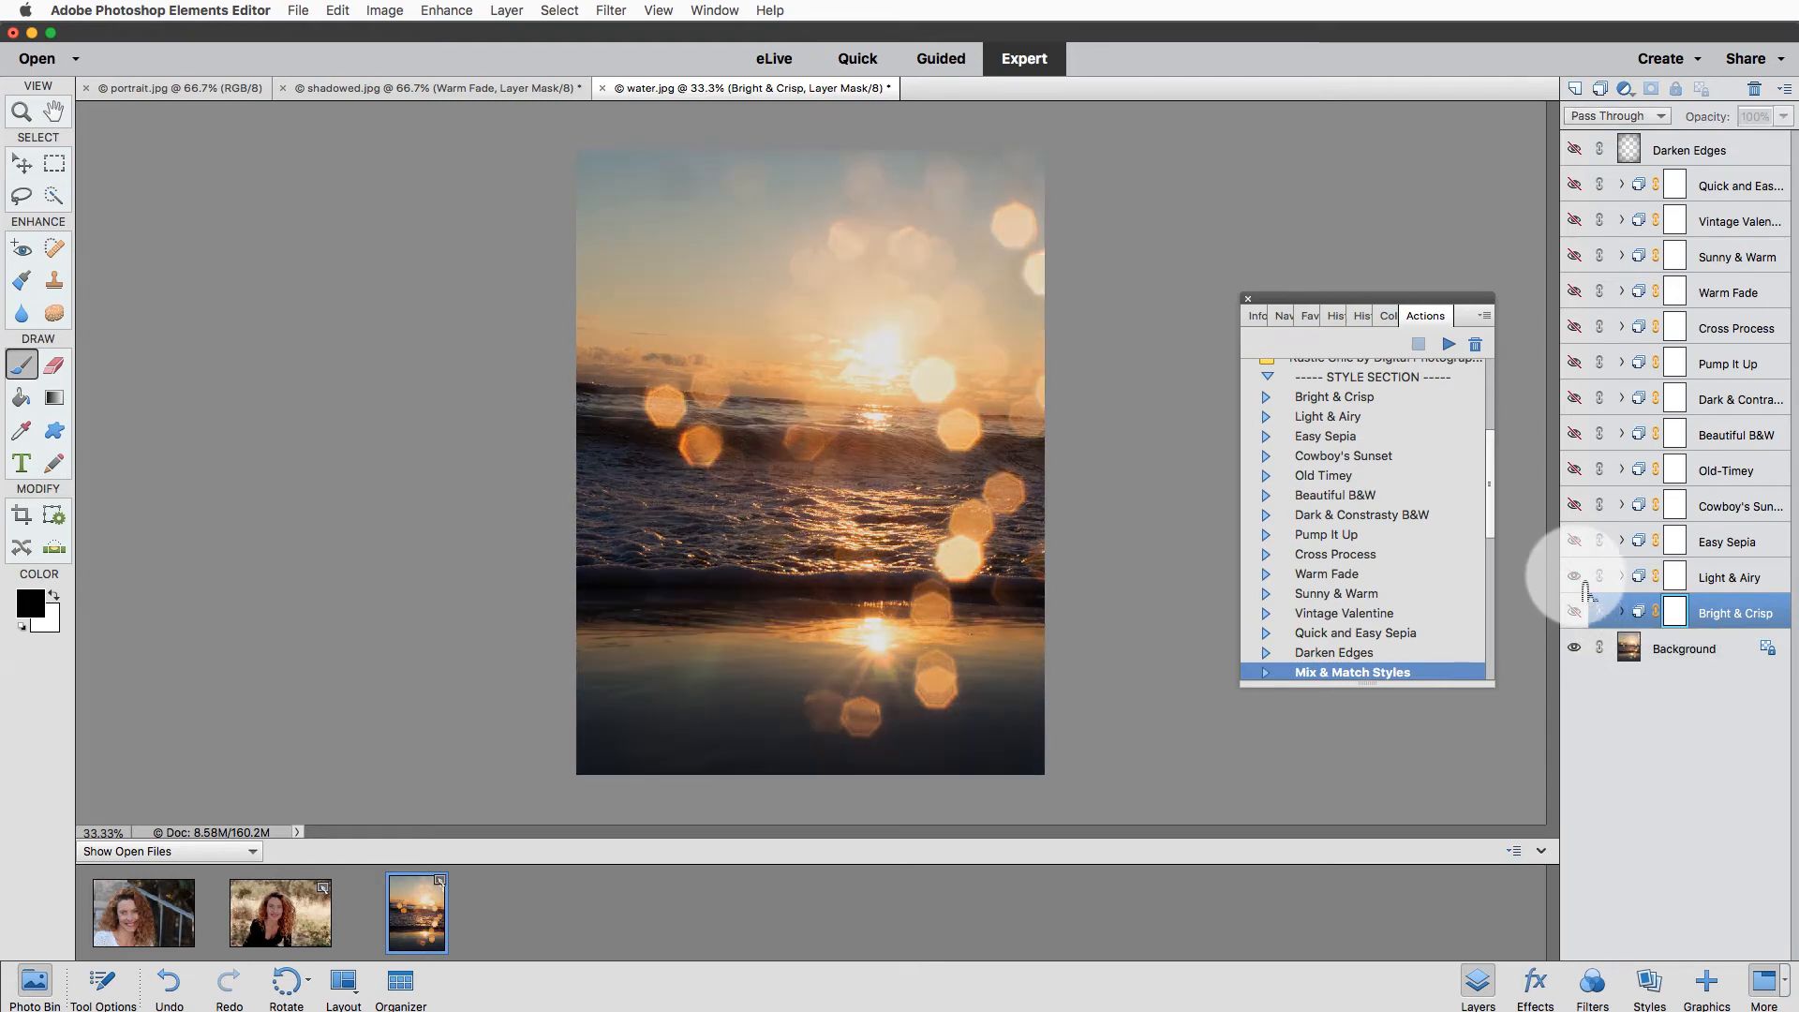
left_click(1576, 577)
left_click(1576, 542)
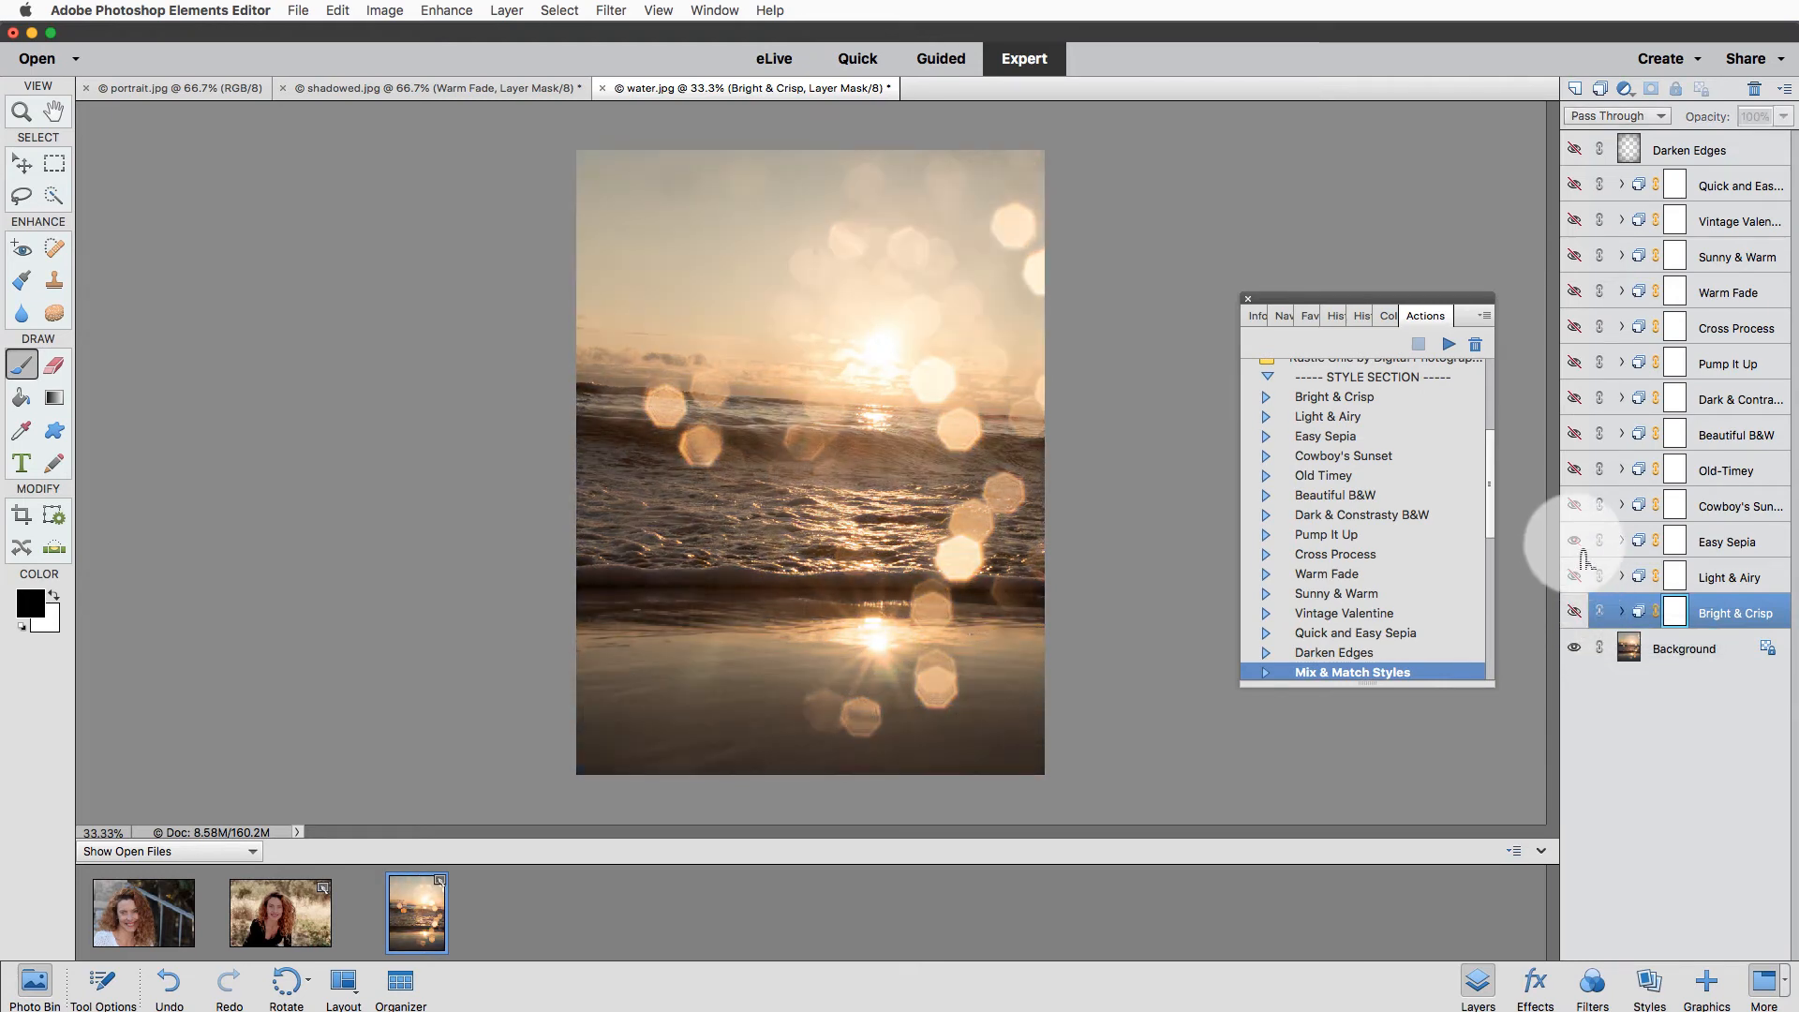
left_click(1576, 542)
left_click(1576, 506)
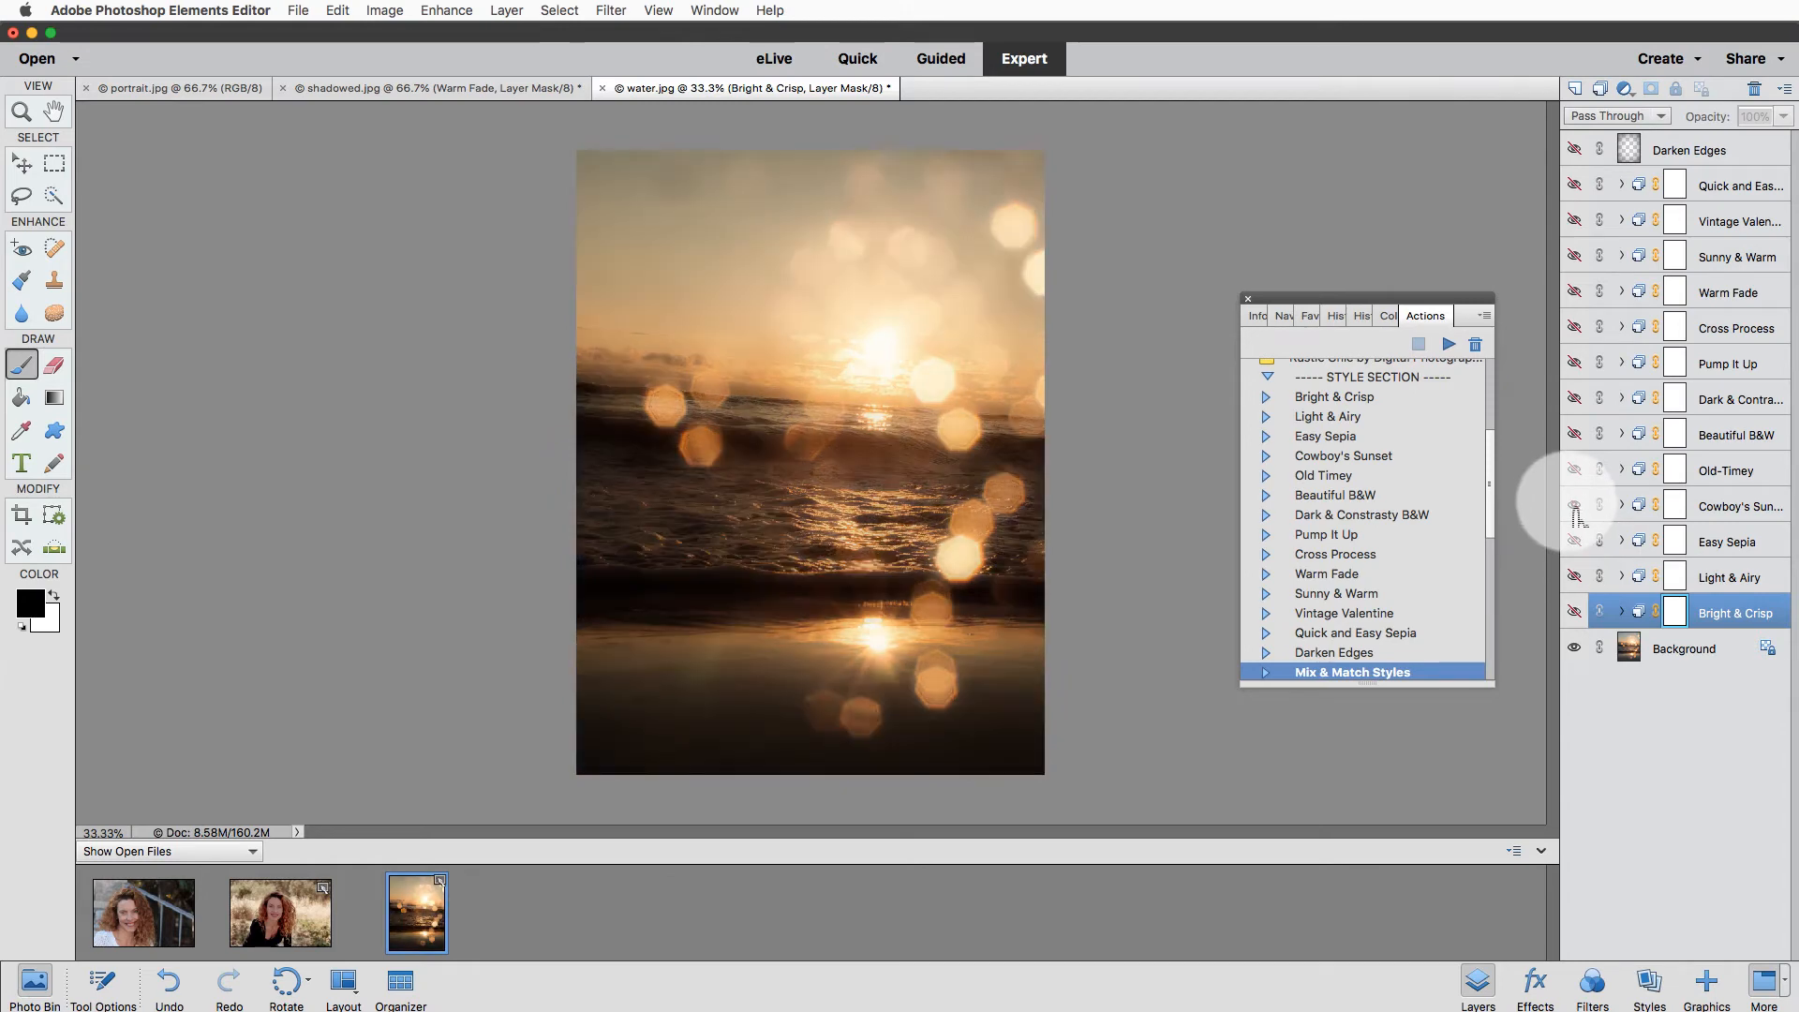
left_click(1576, 506)
Make the Cowboy's Sunset group visible at 55% opacity and check the layers it contains.
left_click(1773, 514)
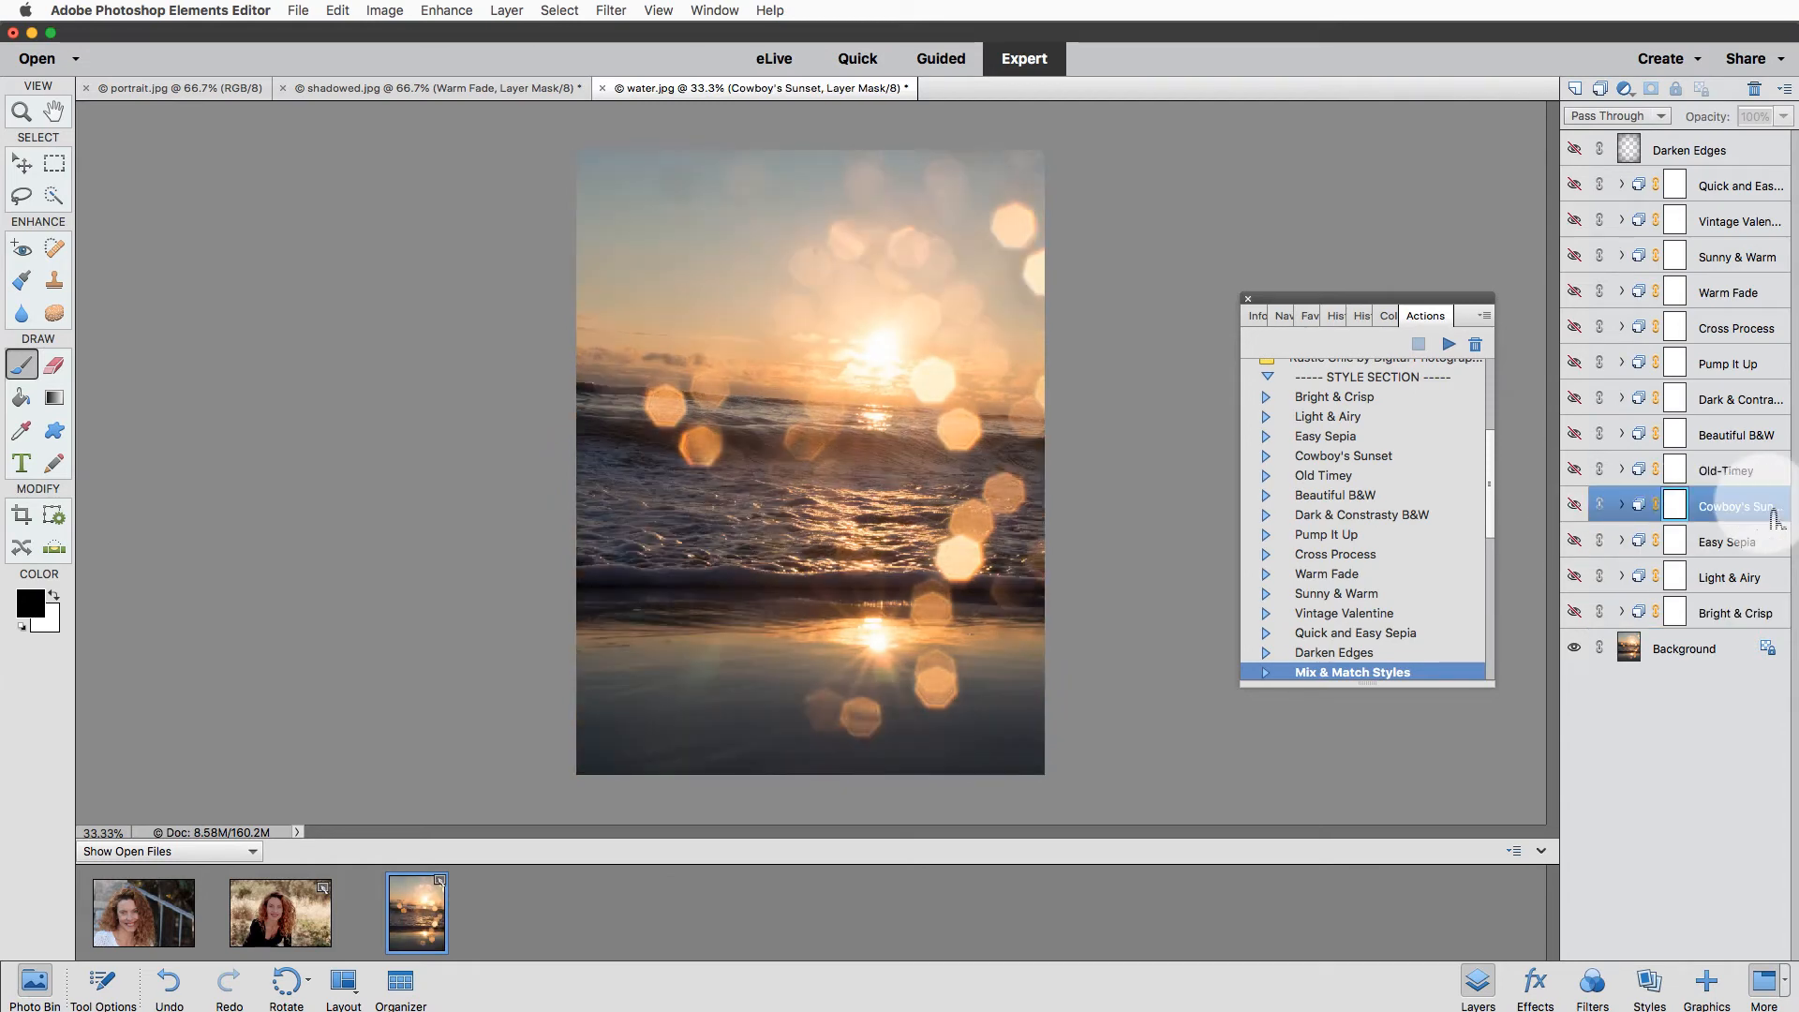
left_click(1576, 508)
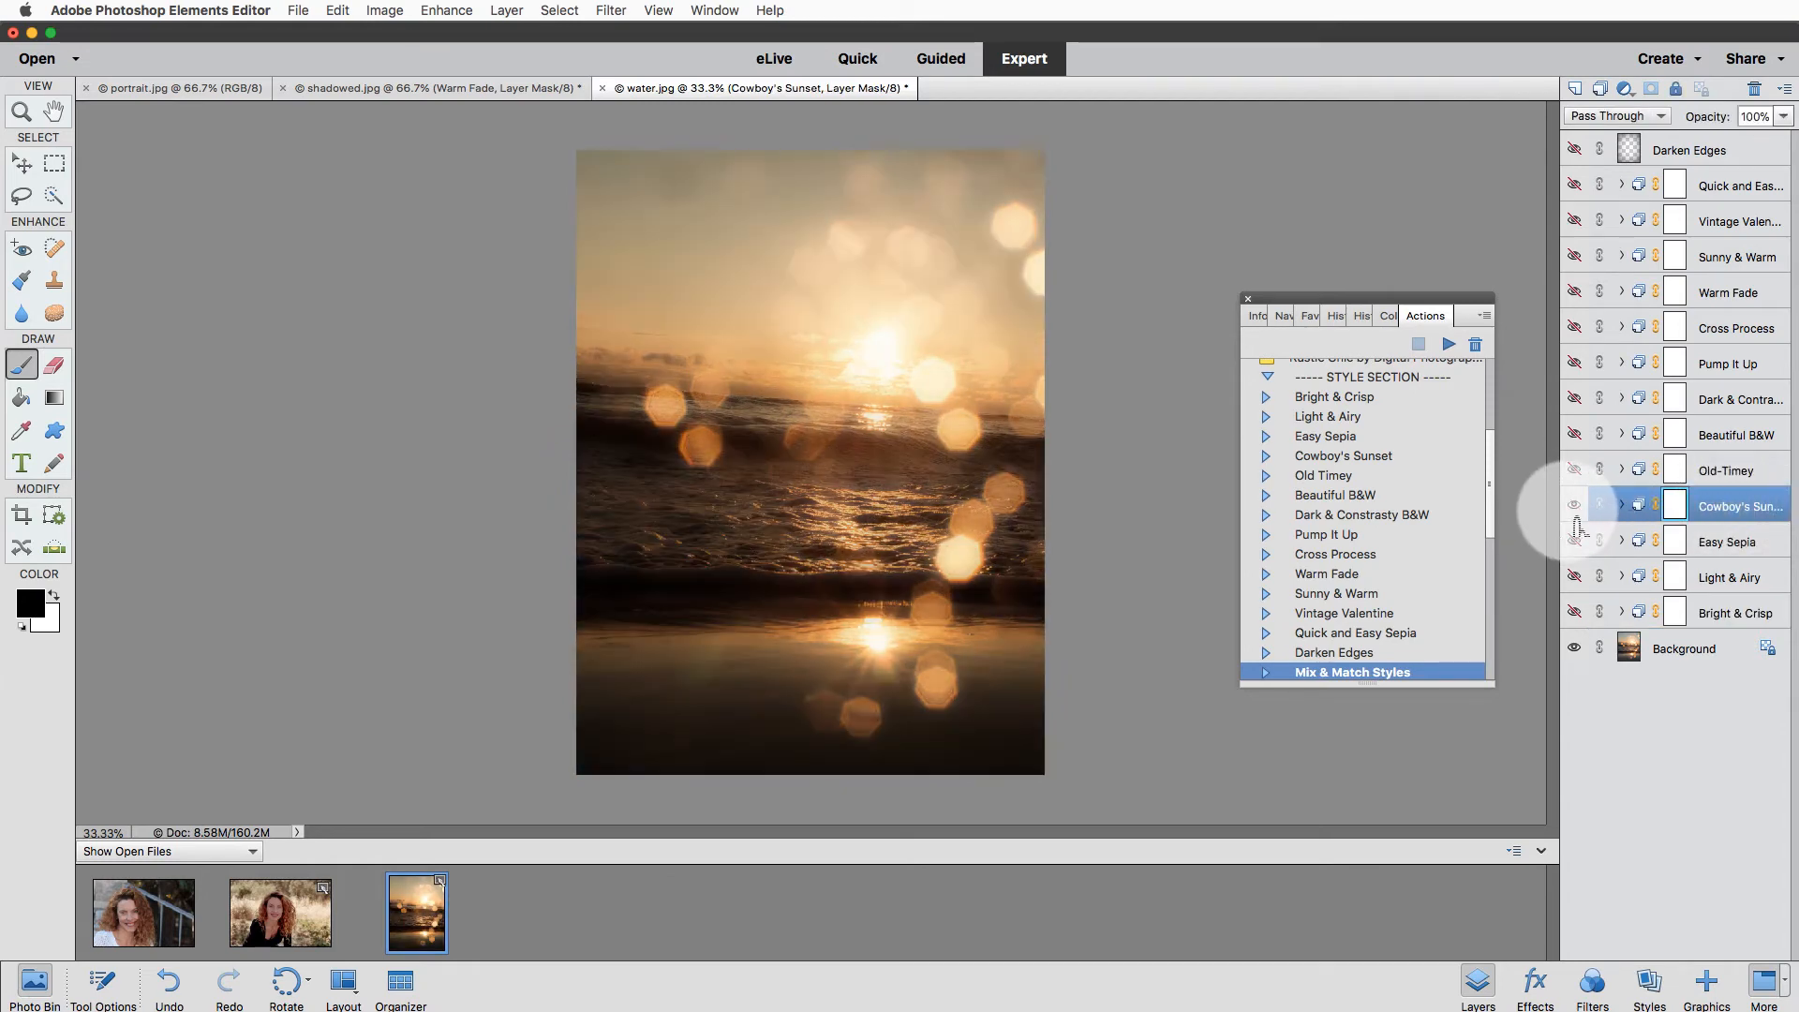
left_click(1782, 116)
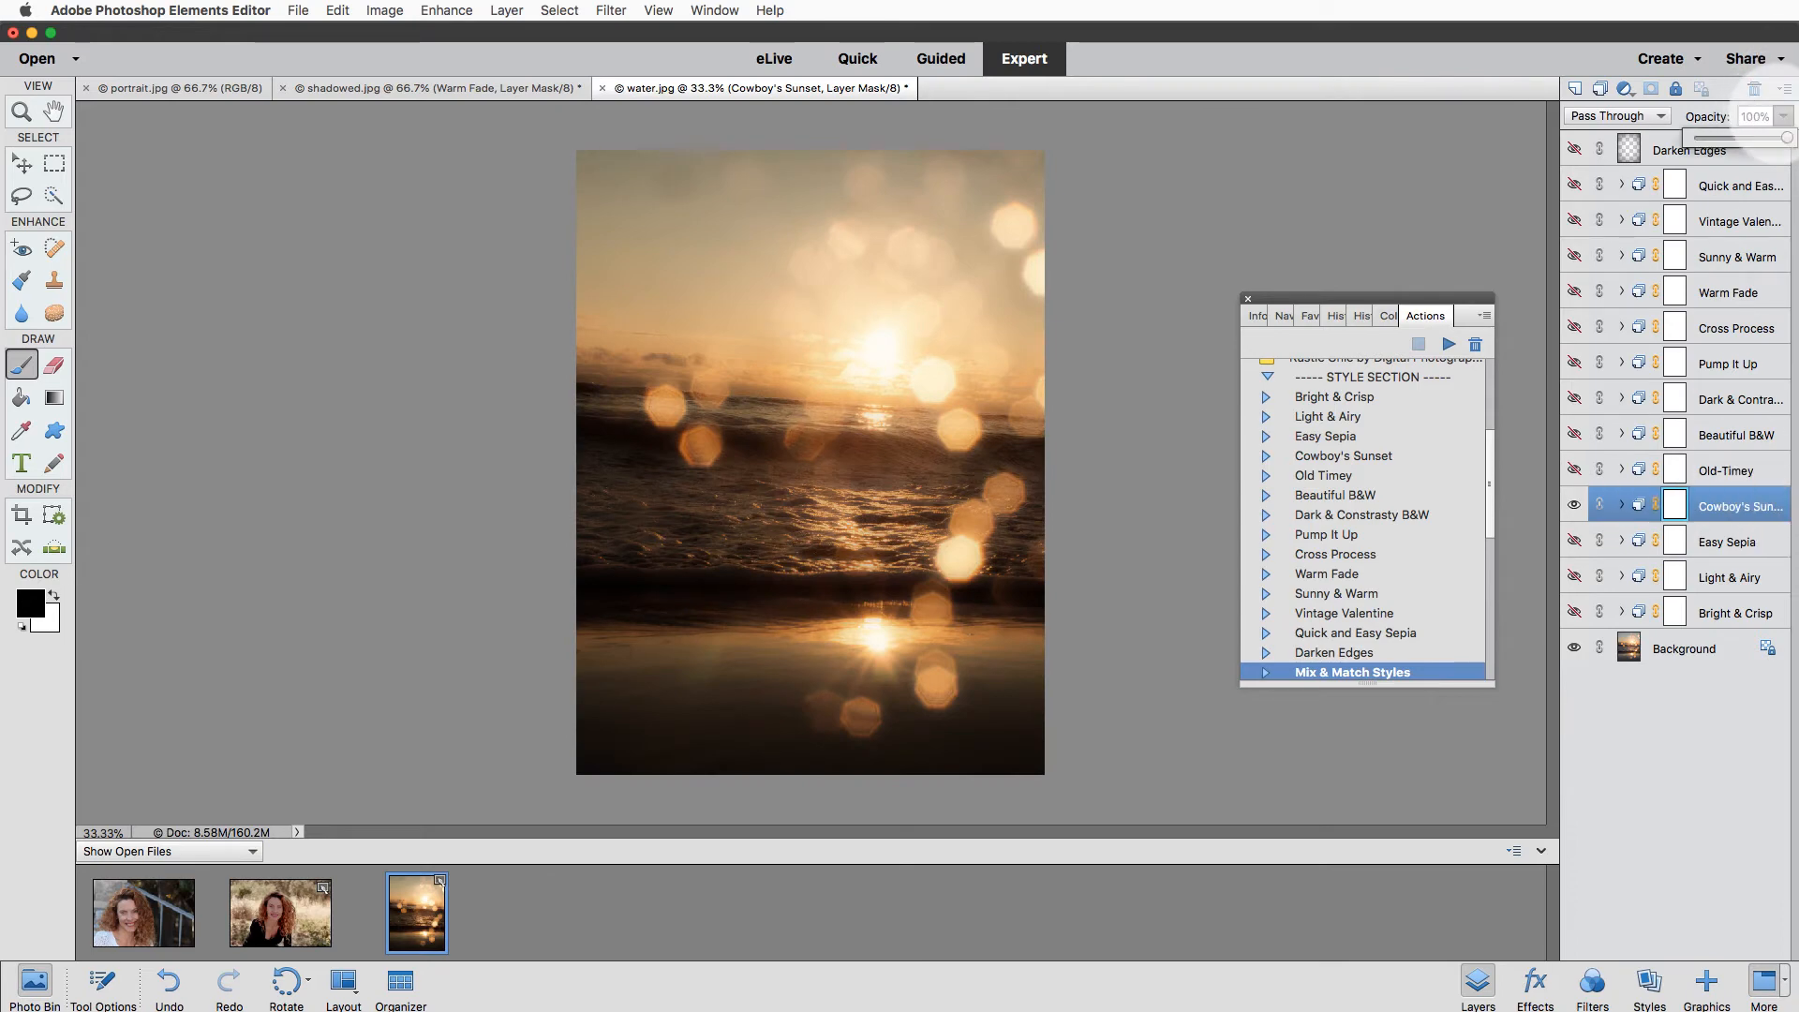
left_click_drag(1785, 138, 1745, 137)
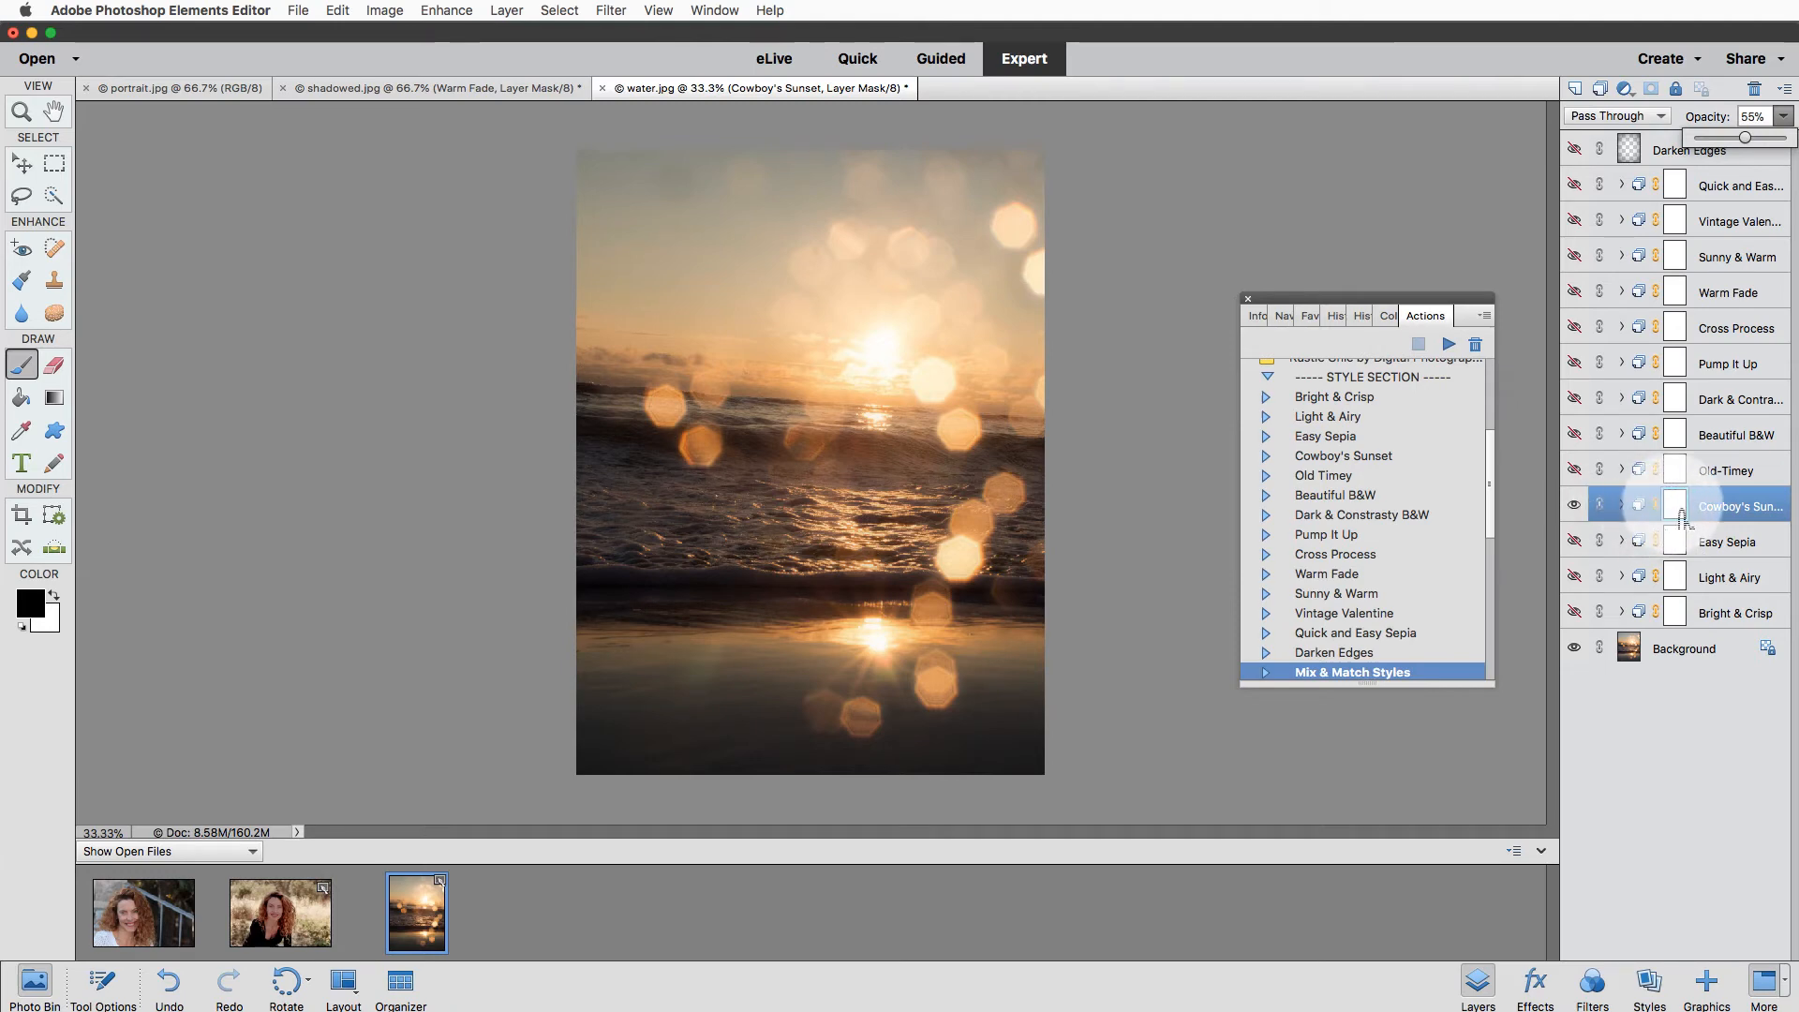
left_click(1622, 507)
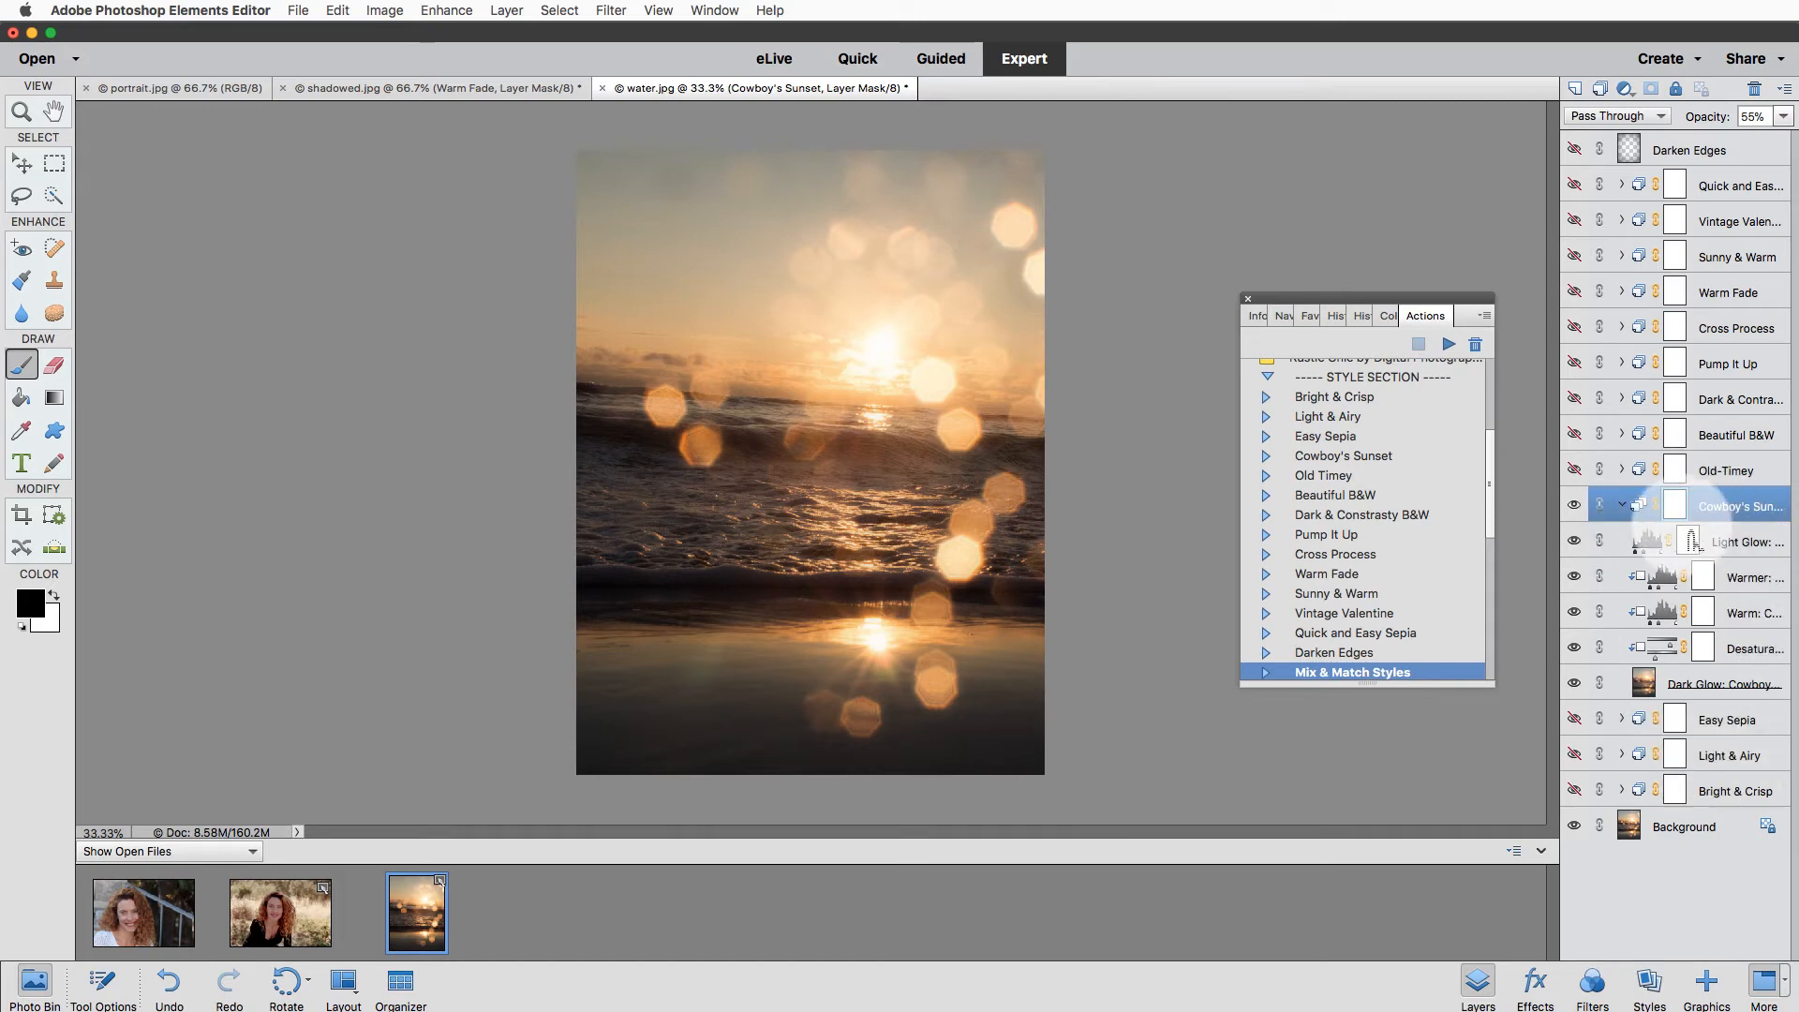
left_click(1626, 508)
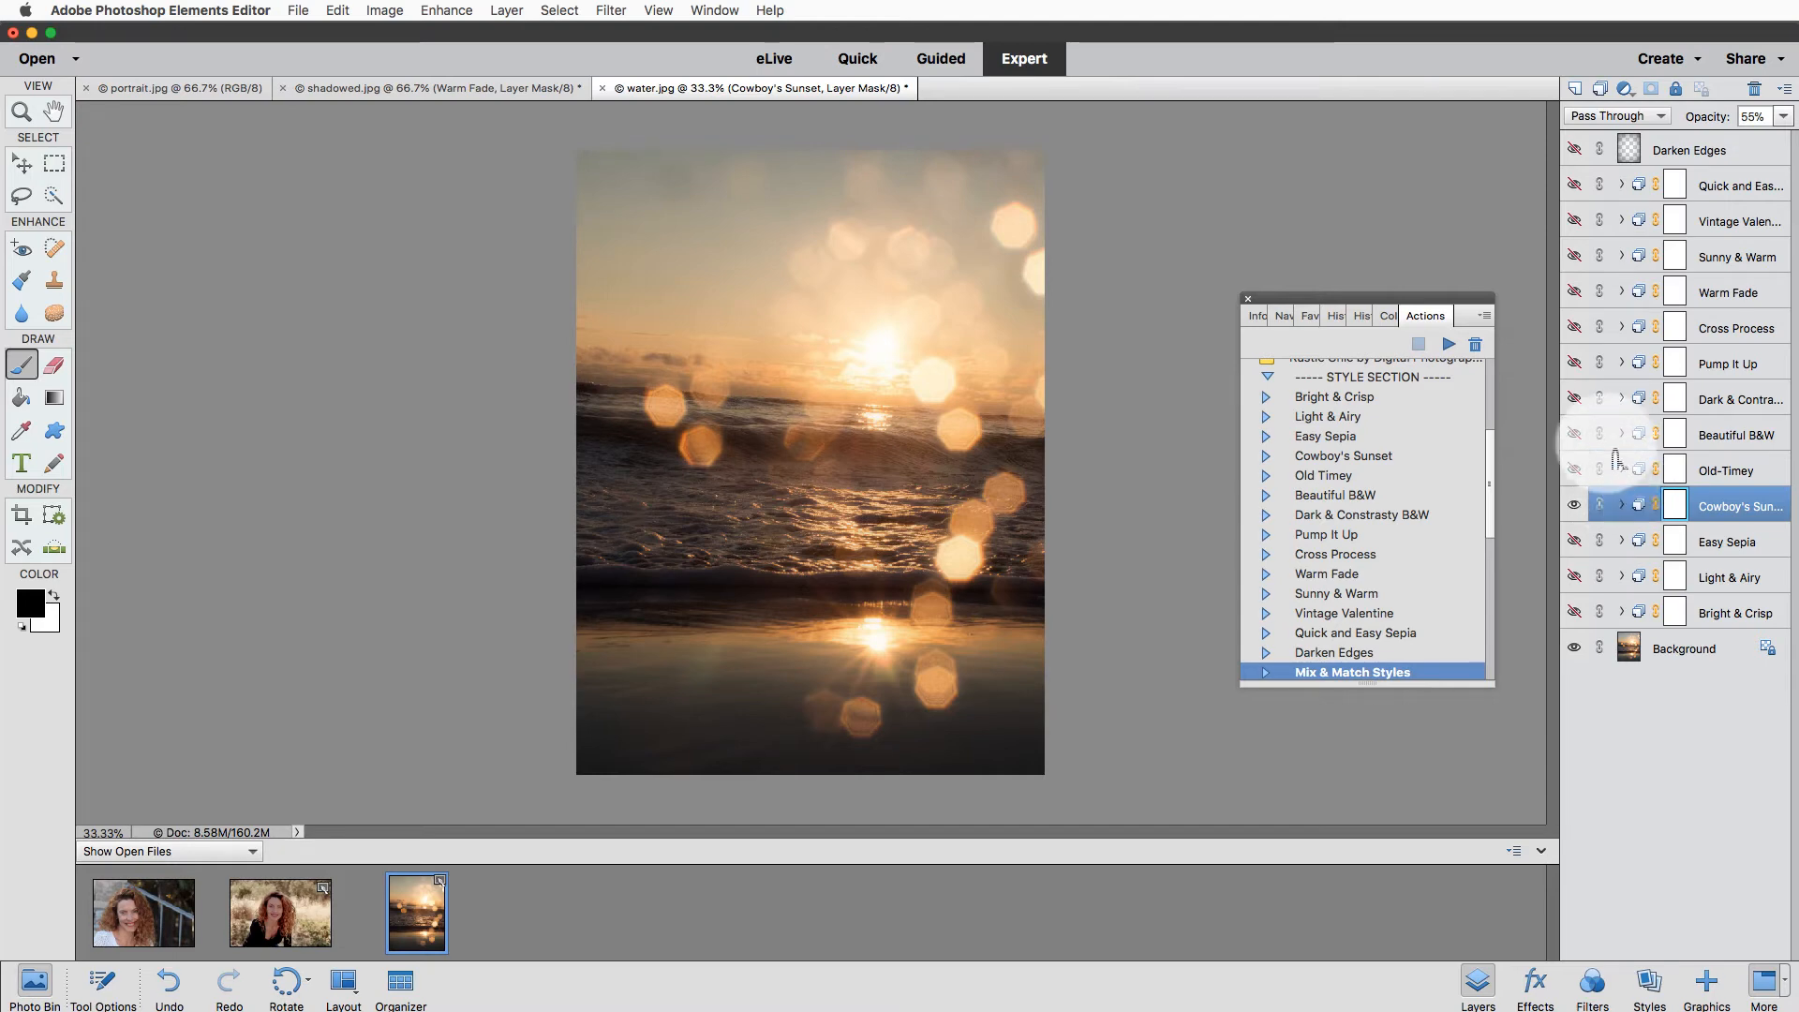
Replace Cowboy's Sunset with Bright & Crisp as the visible style, previewing Pump It Up and Warm Fade over it before hiding both.
left_click(1574, 507)
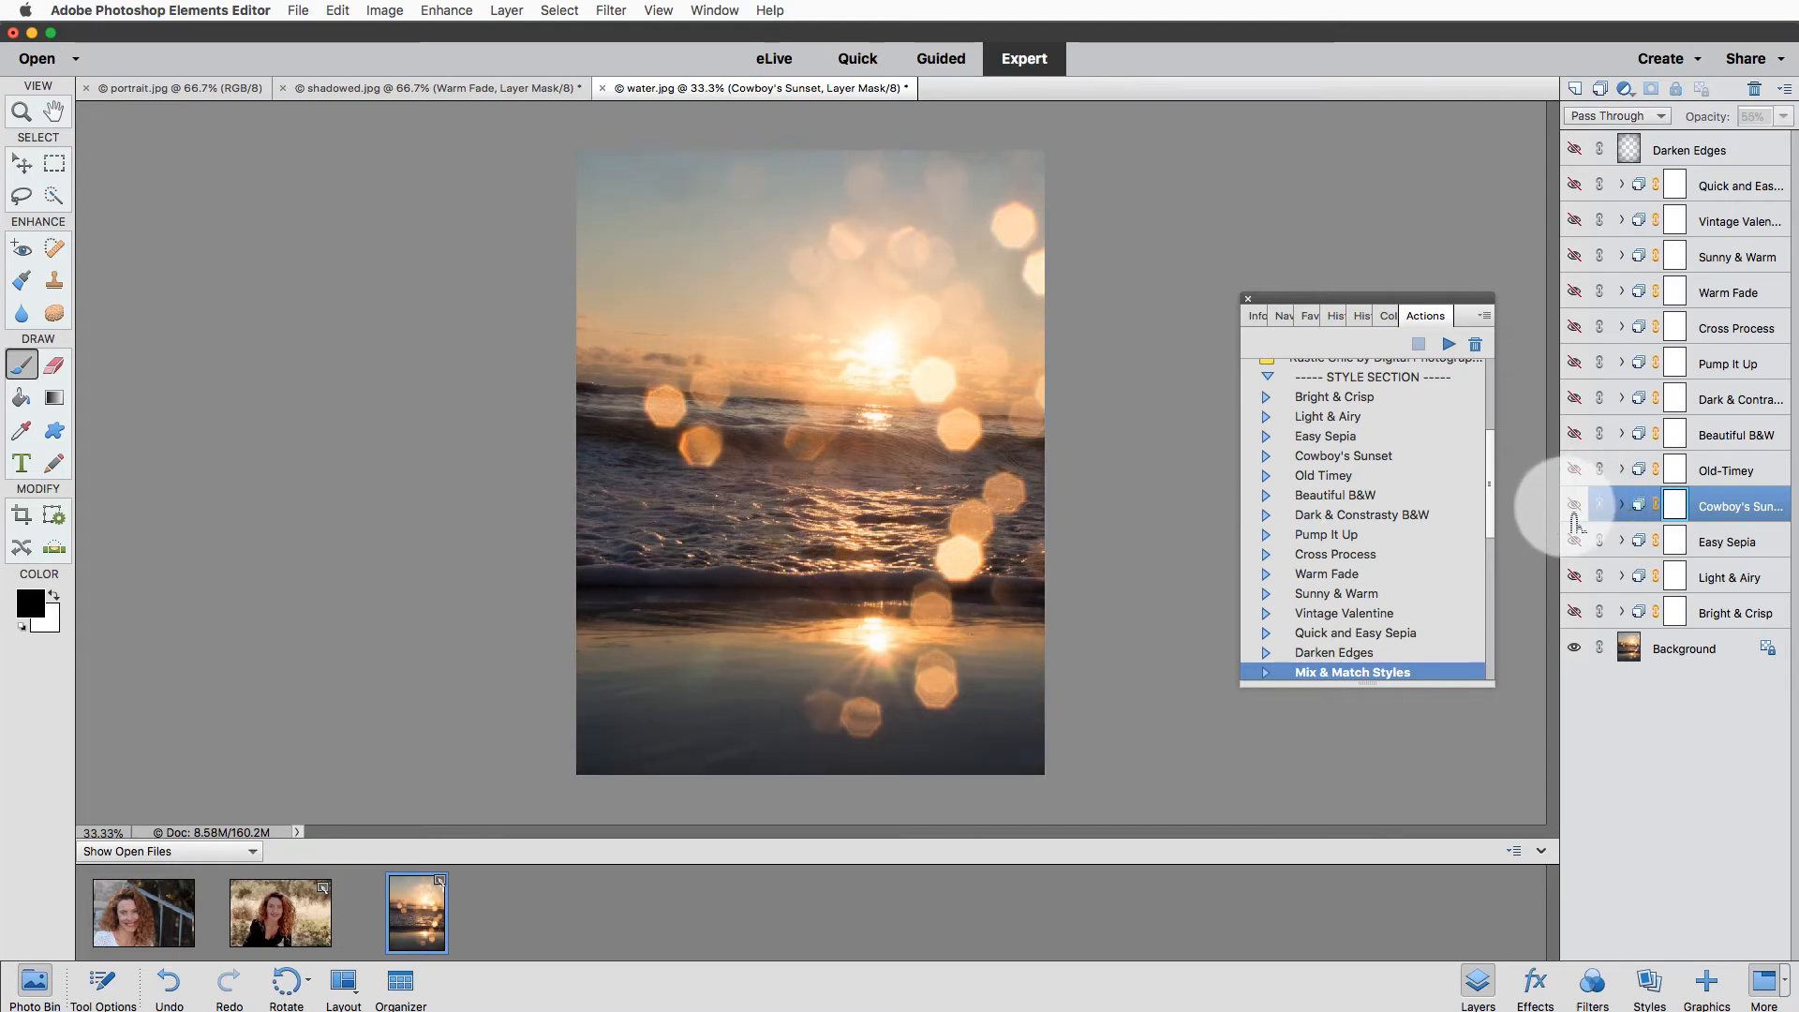
left_click(1575, 613)
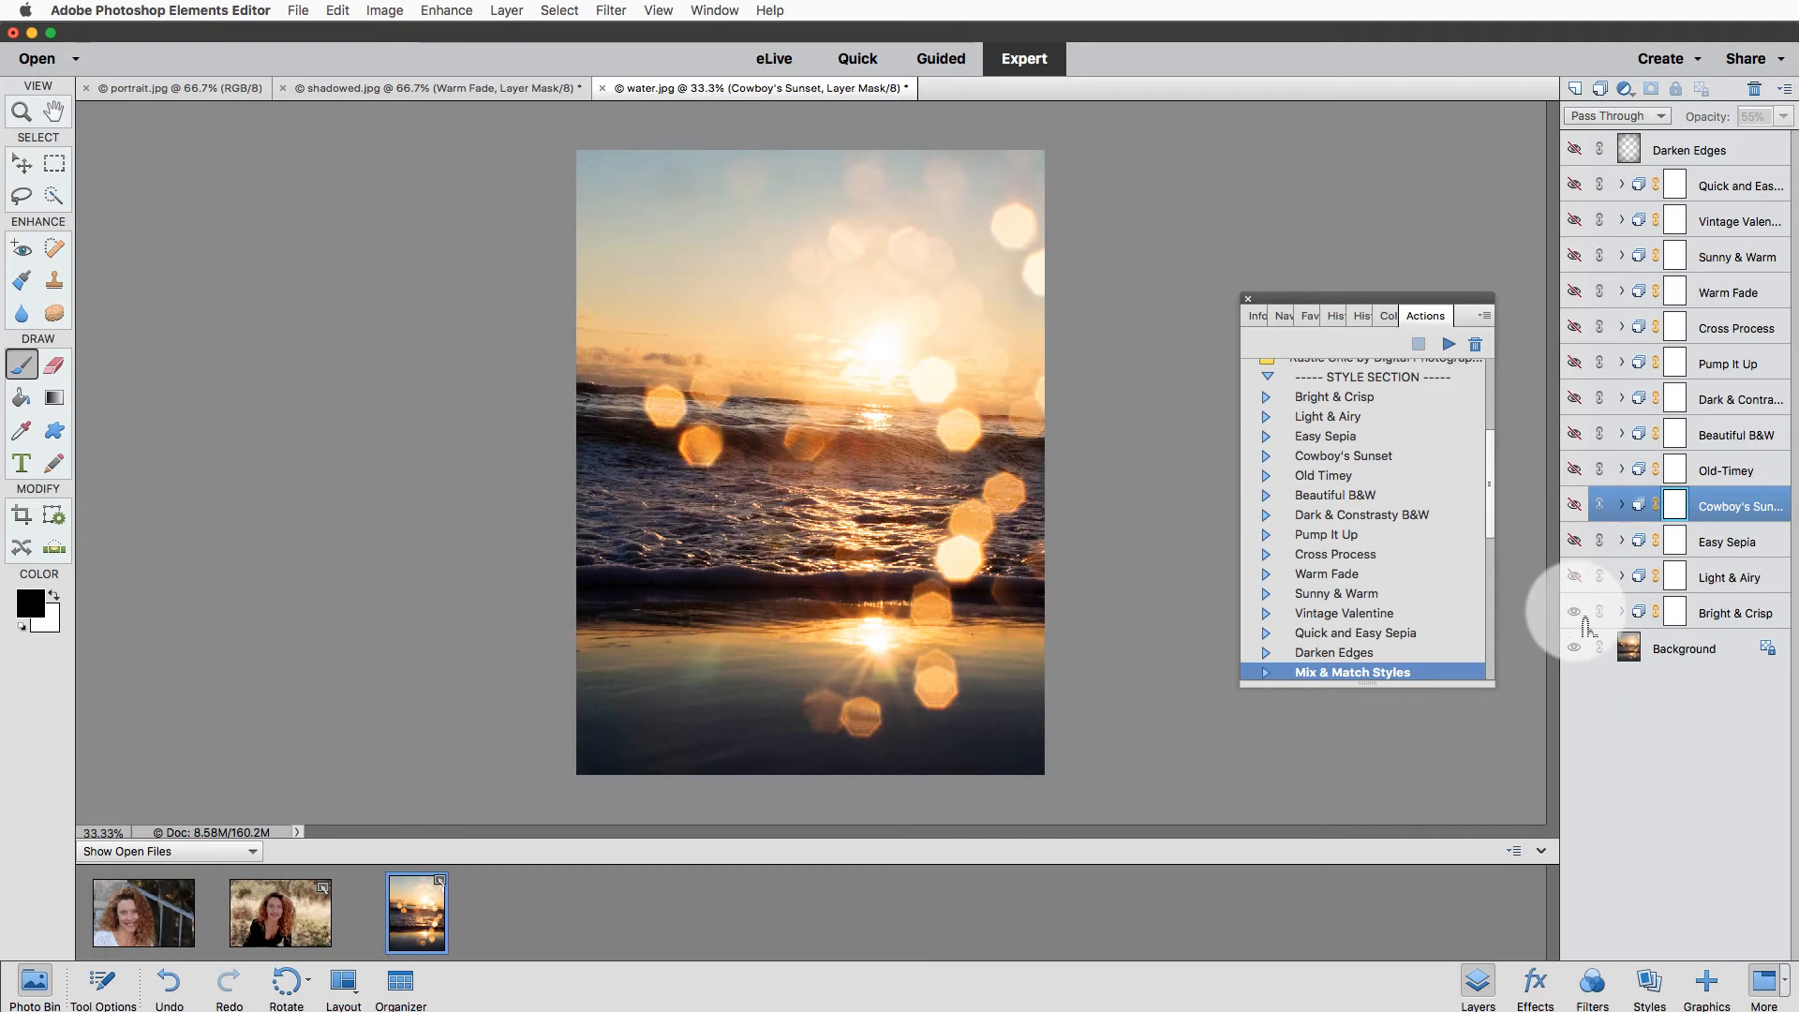
left_click(1575, 363)
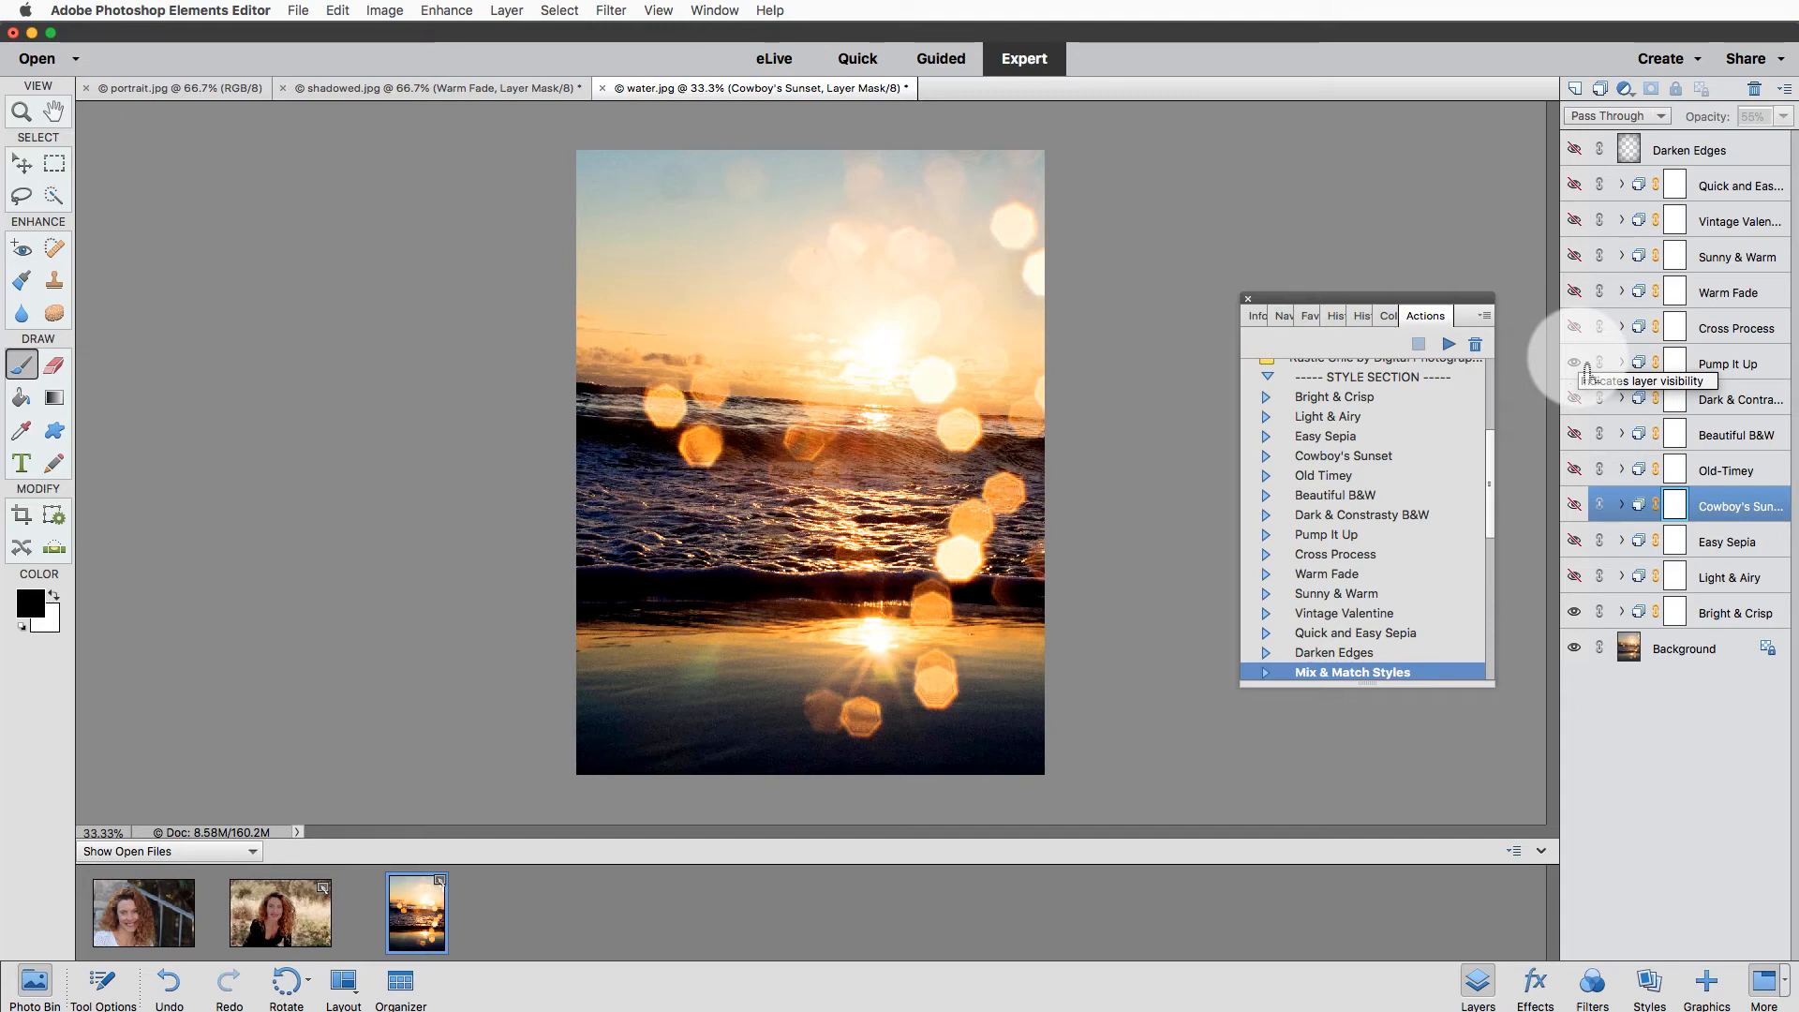
left_click(1577, 298)
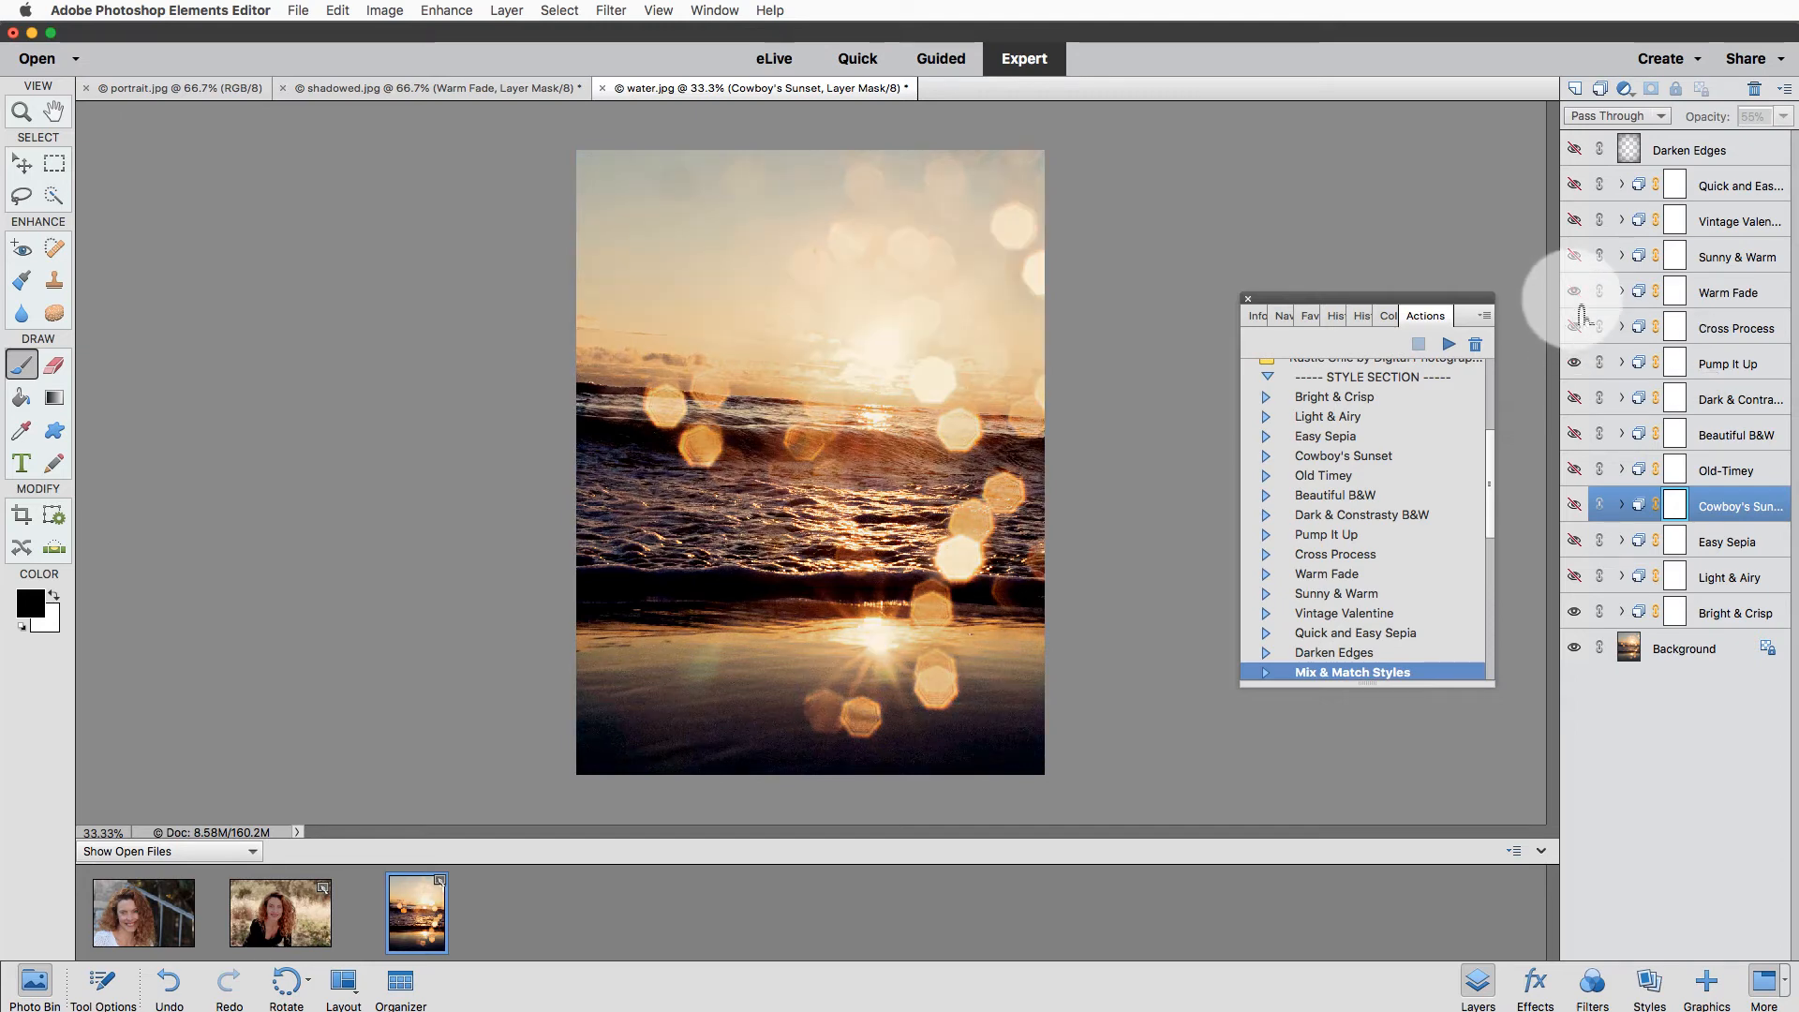
left_click(1577, 299)
left_click(1575, 363)
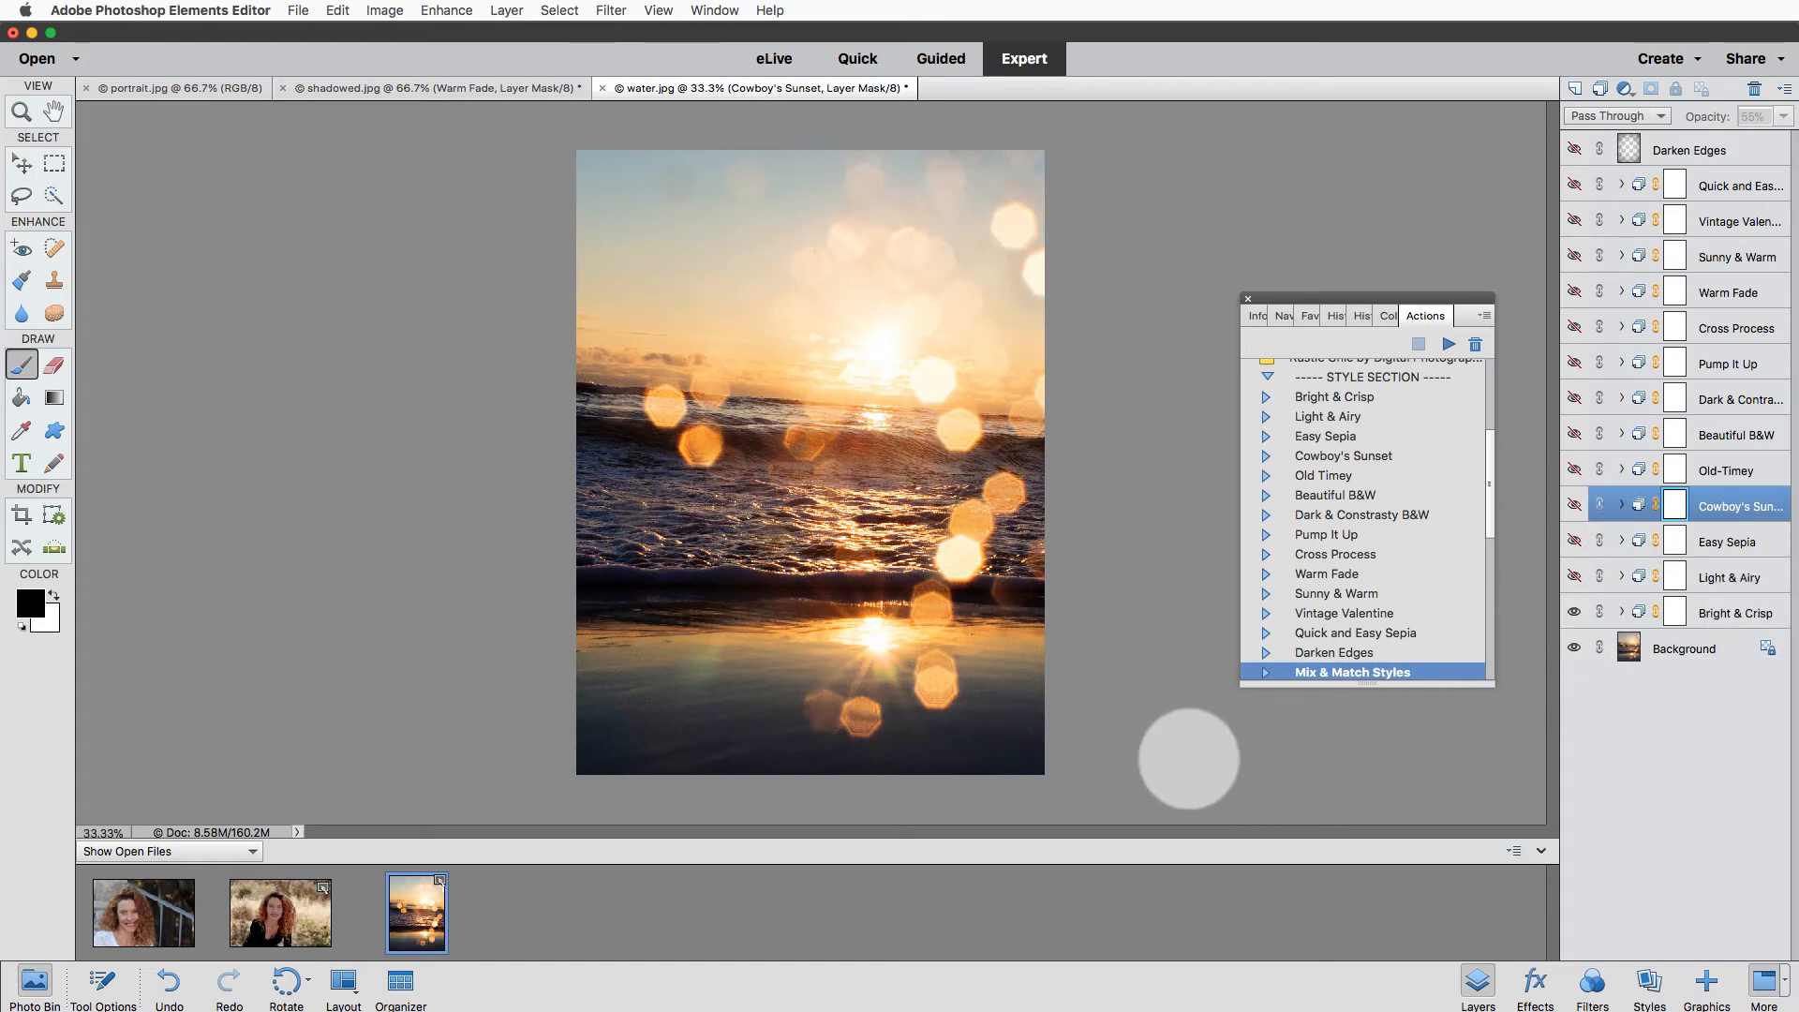
Run the Eye Everything action from the Eyes section on portrait.jpg.
scroll(1367, 660, "down", 5)
scroll(1377, 664, "down", 2)
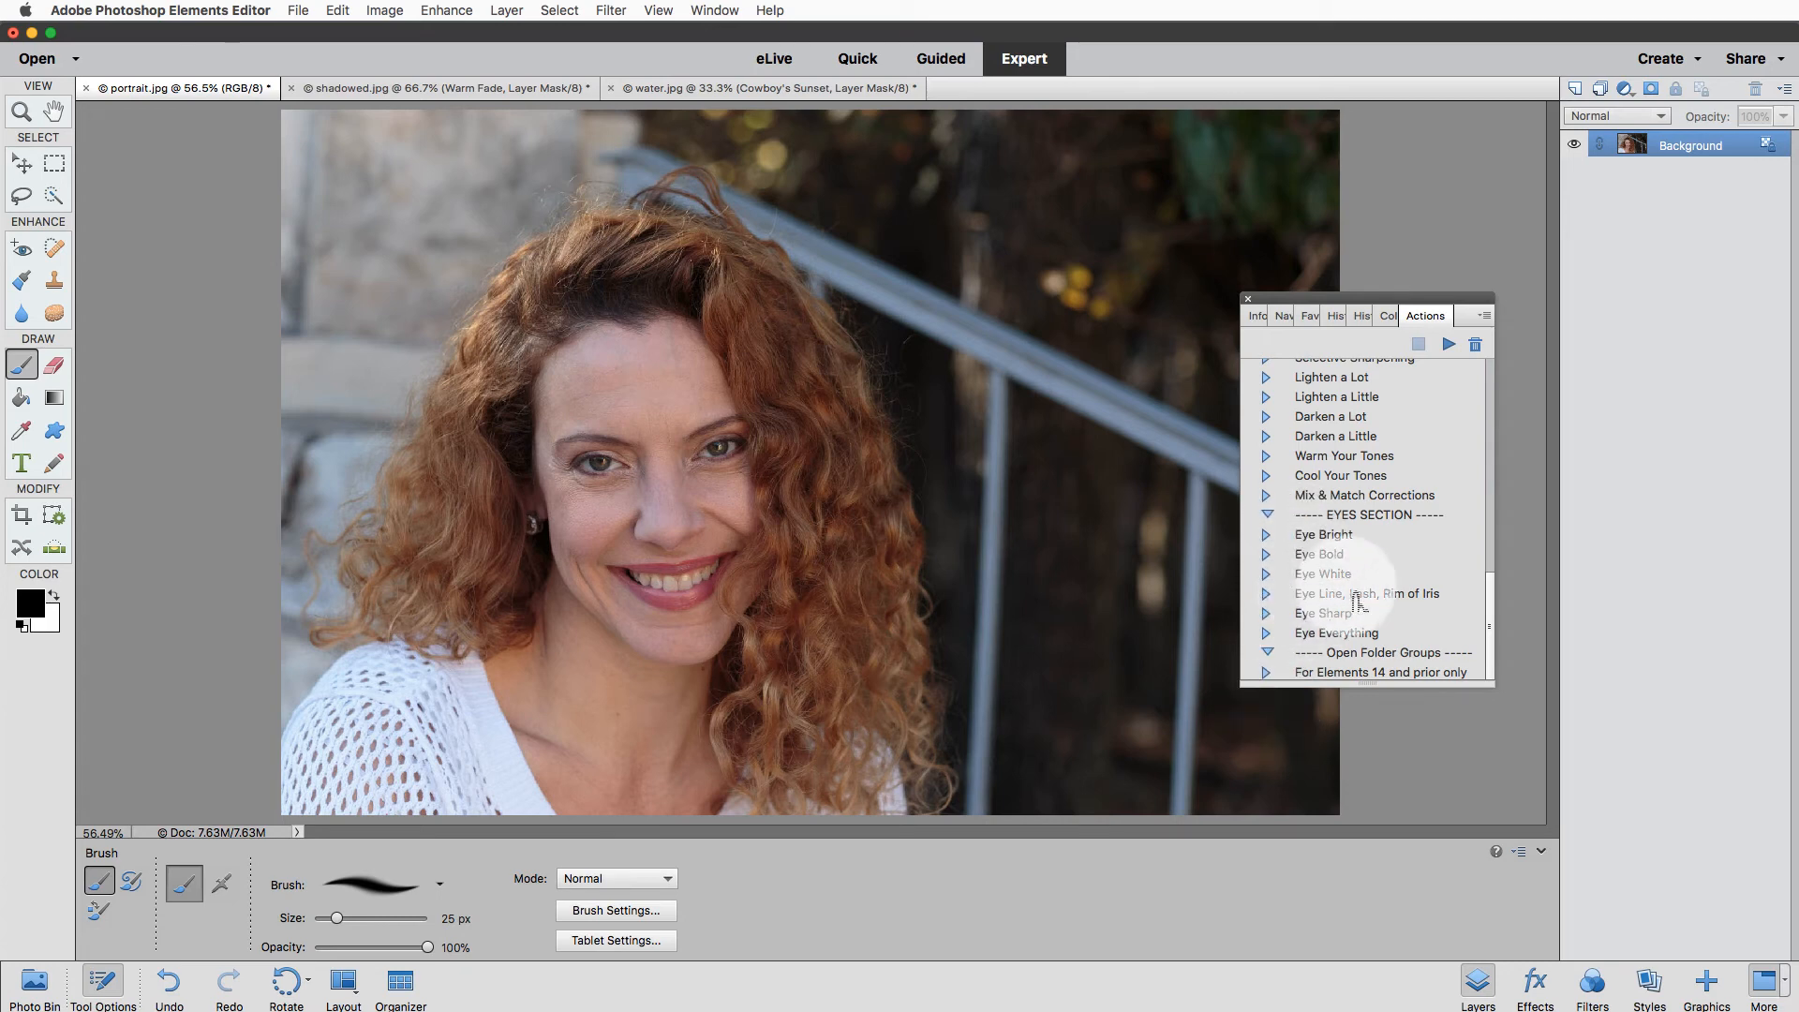
left_click(1331, 633)
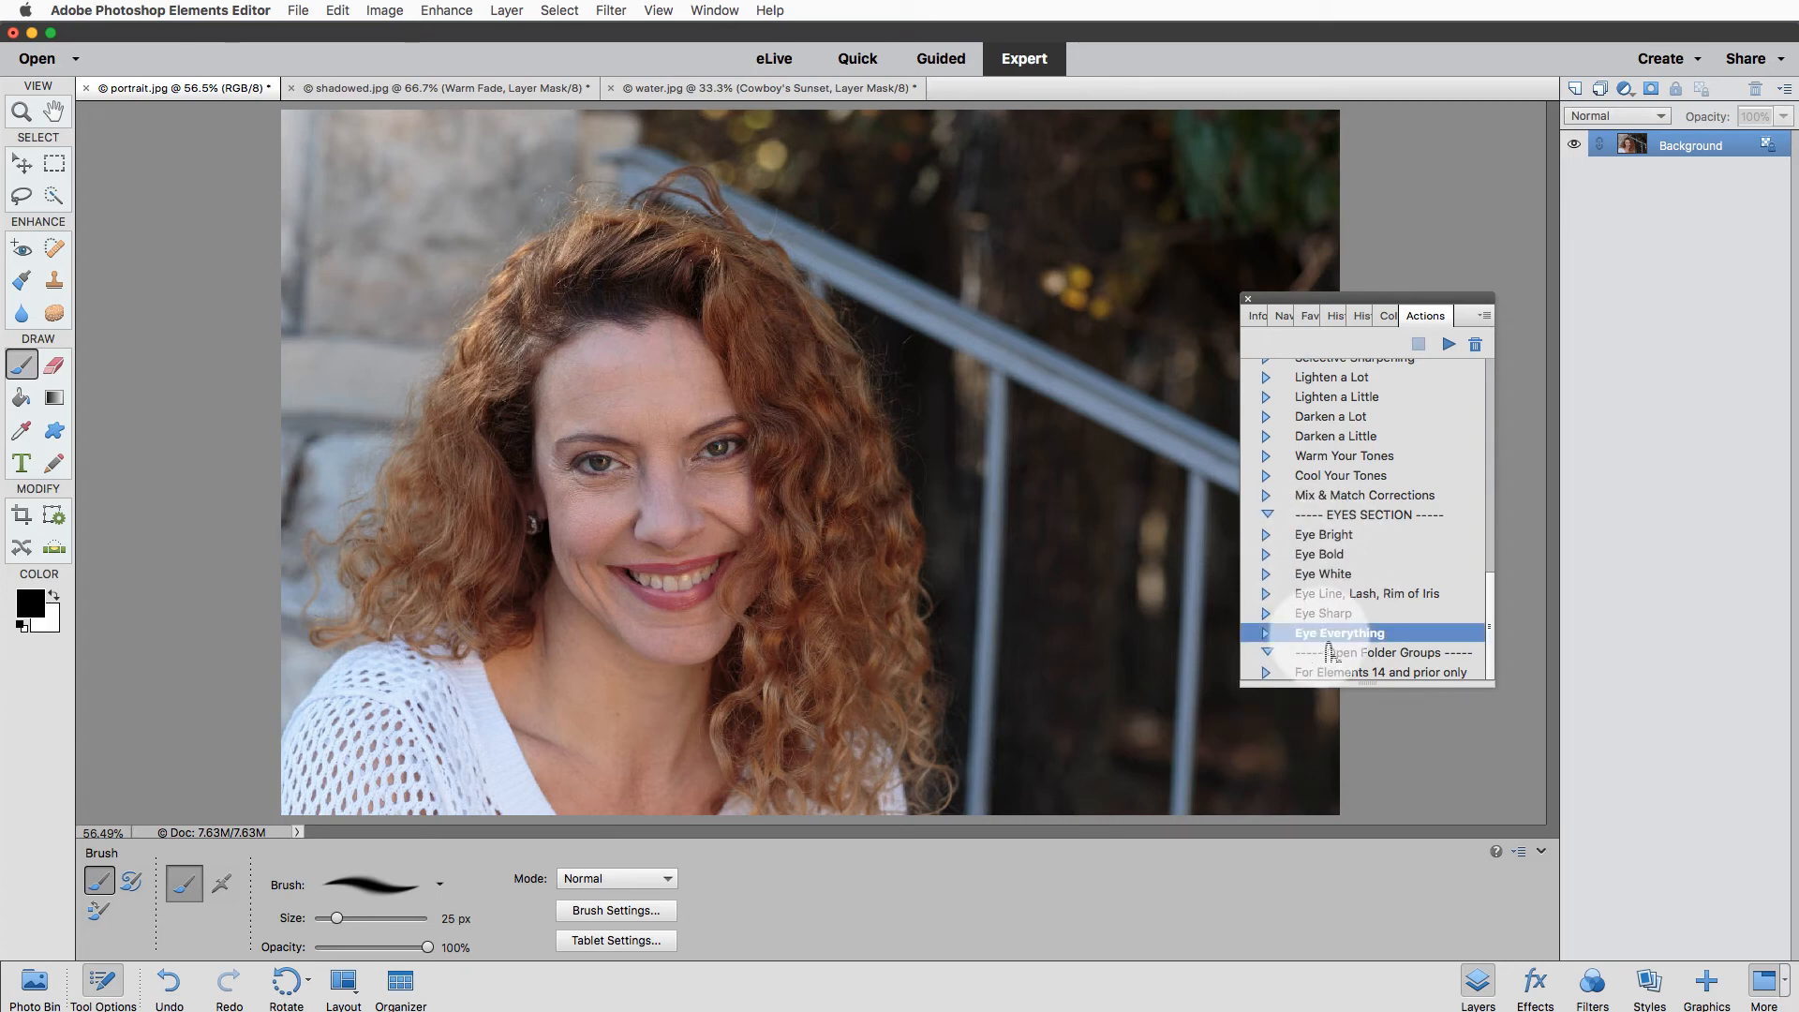
left_click(1448, 343)
left_click(1448, 344)
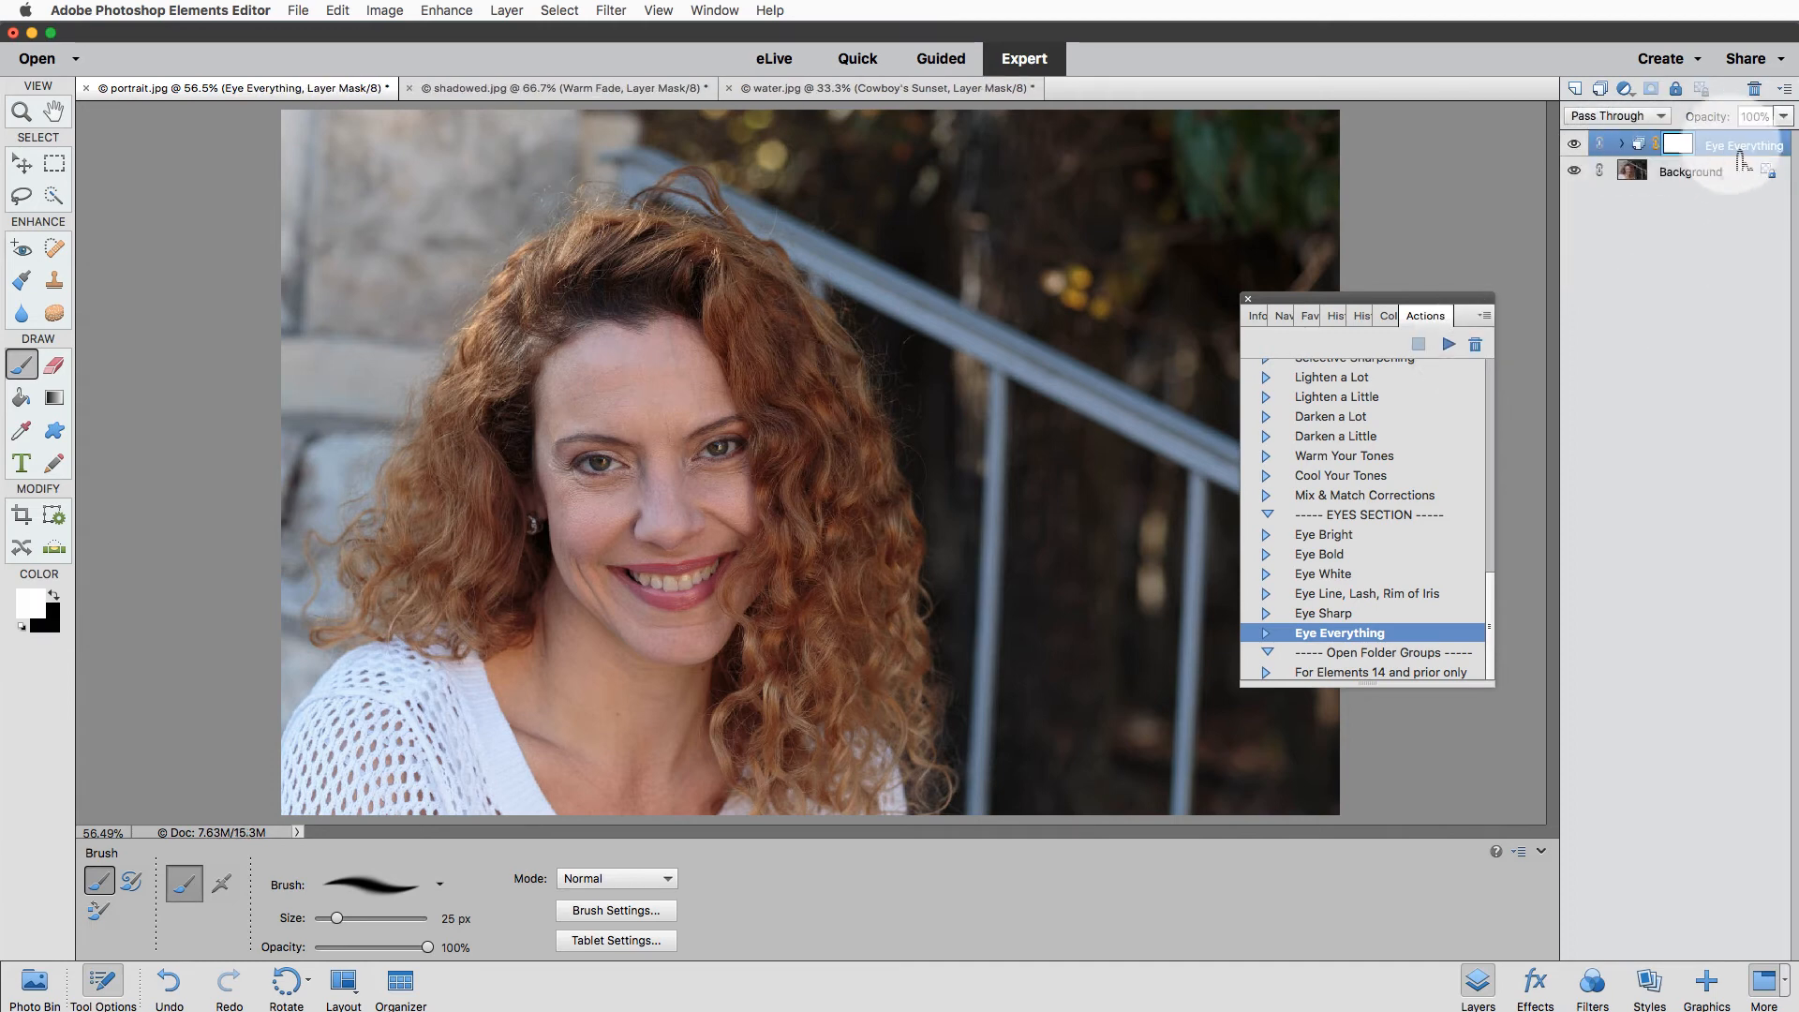
Toggle the Eye Everything group's visibility off and on and expand it to show its layers.
left_click(1574, 145)
left_click(1576, 148)
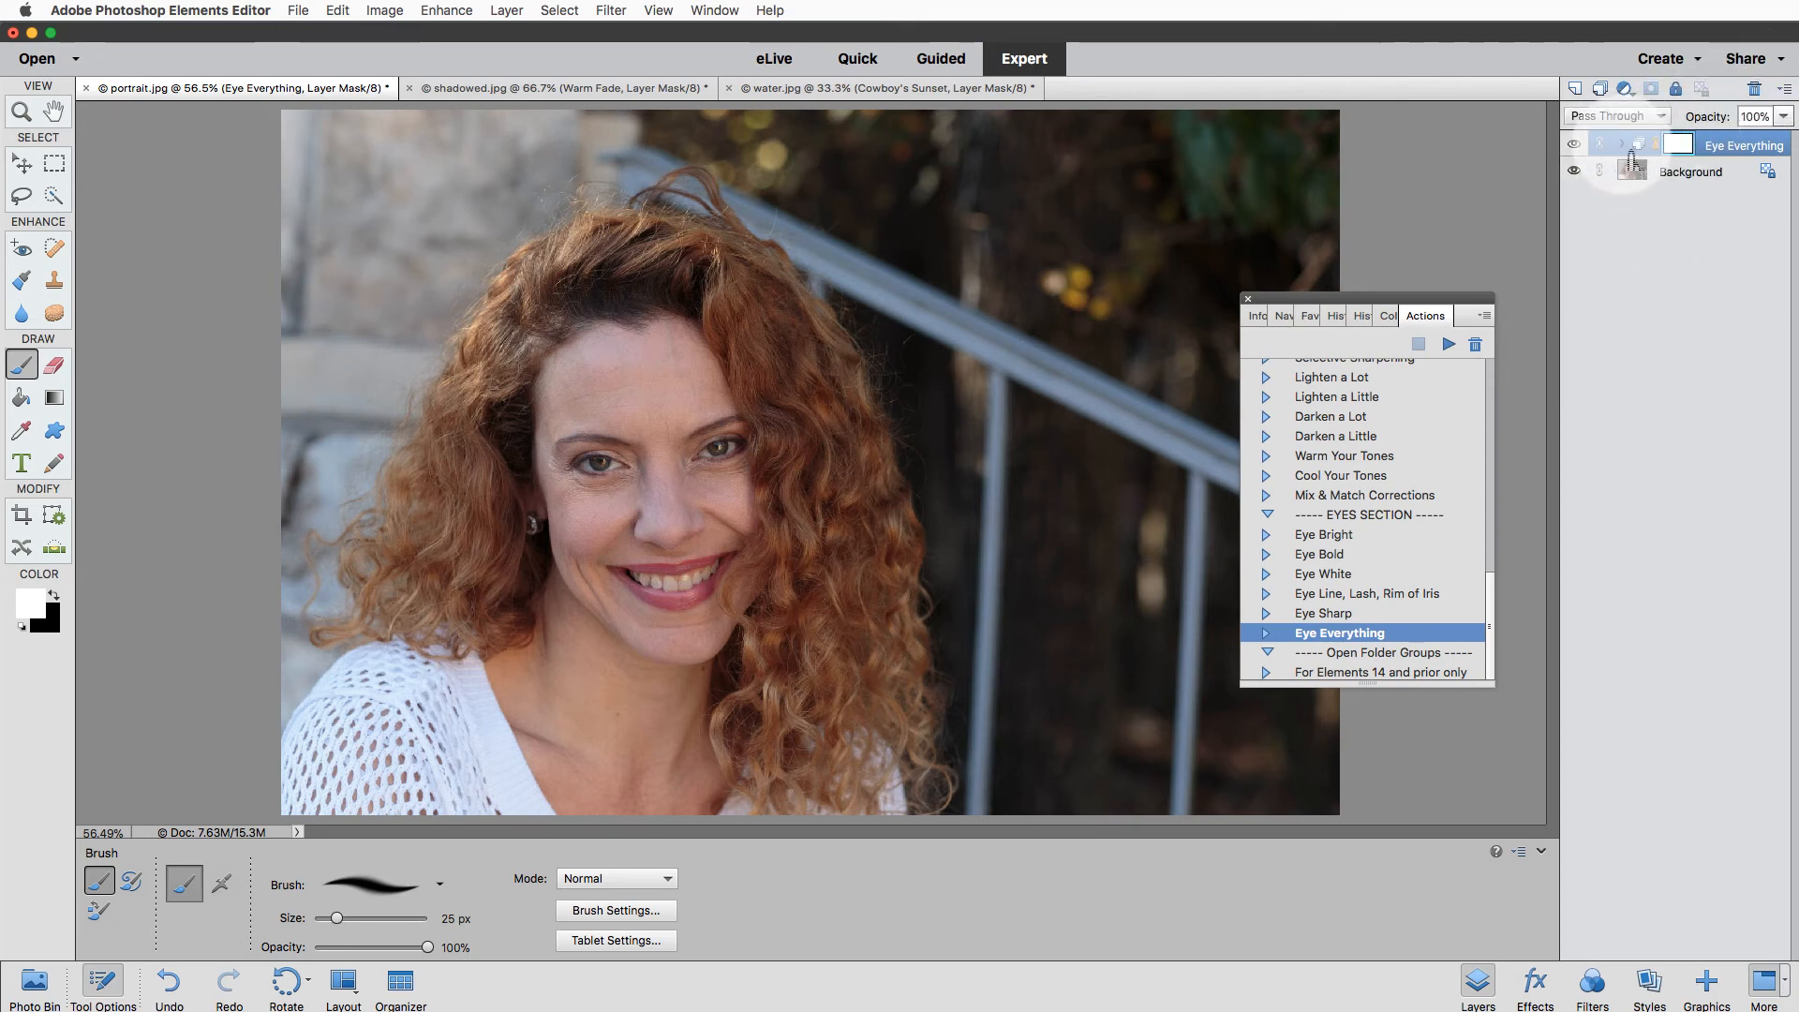
left_click(1625, 148)
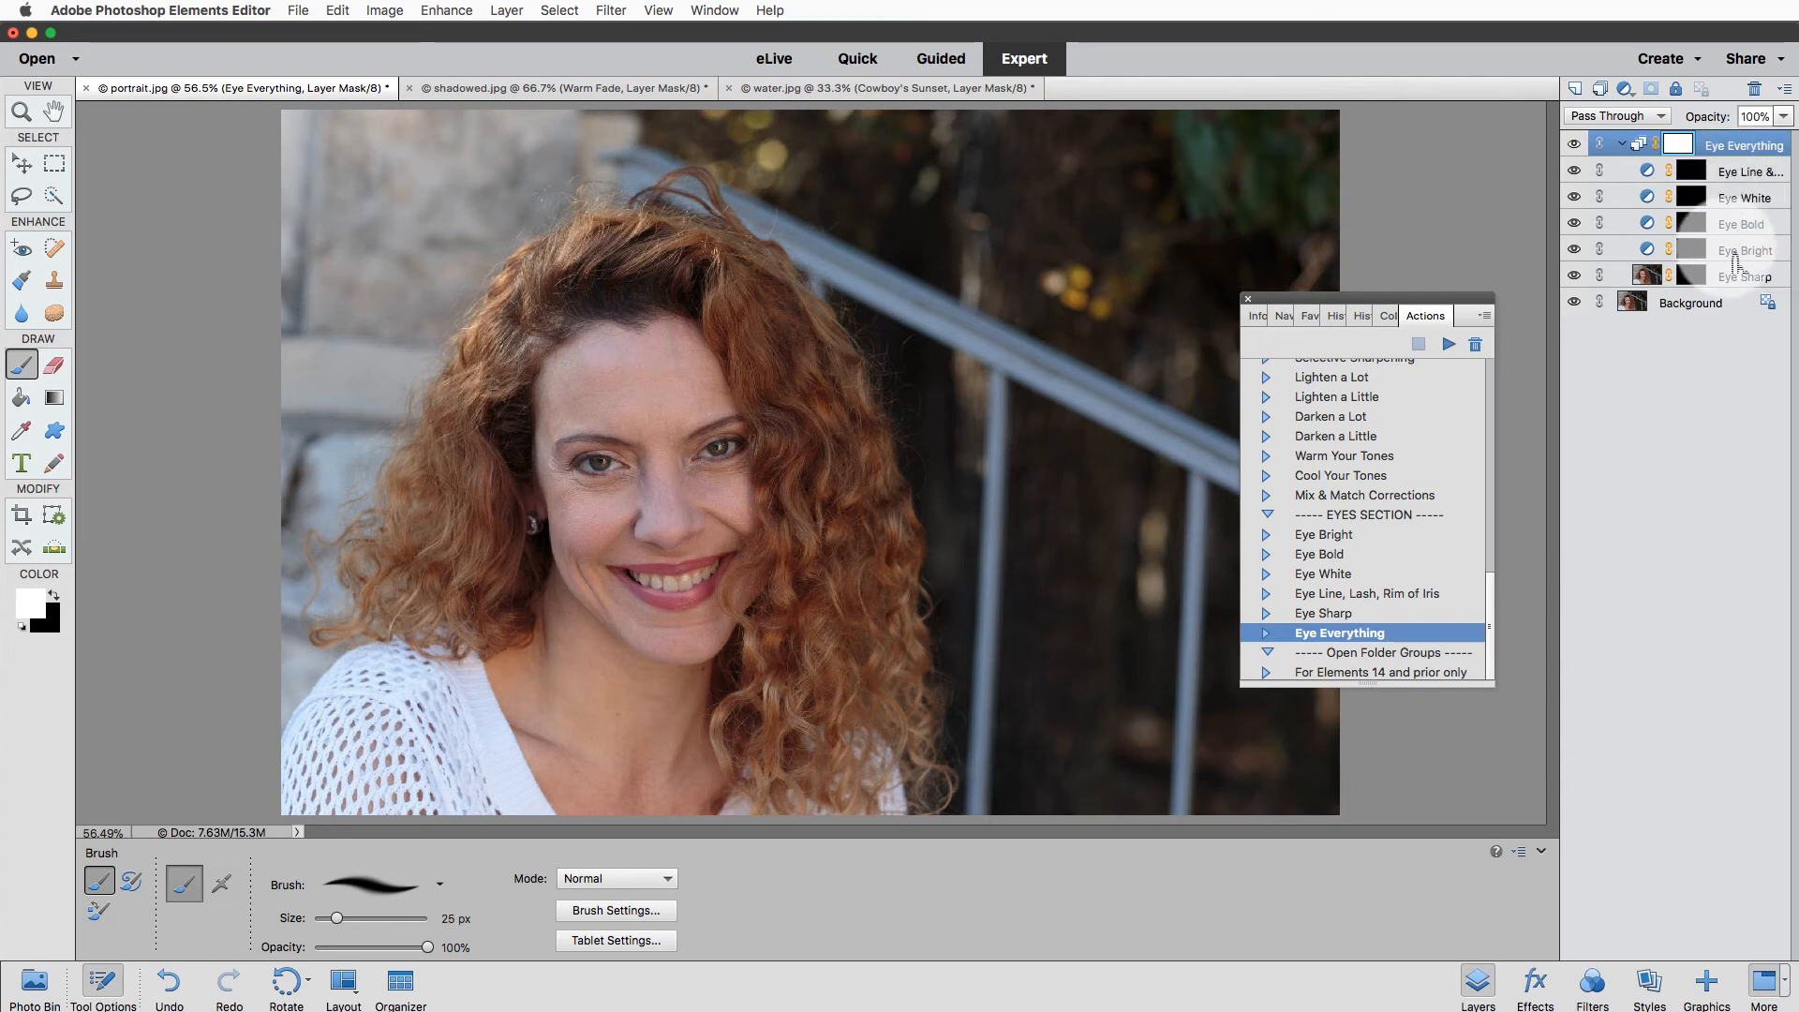
Paint white on the Eye Bright layer mask over both eyes at 200% zoom and compare the result with the layer hidden.
left_click(1692, 255)
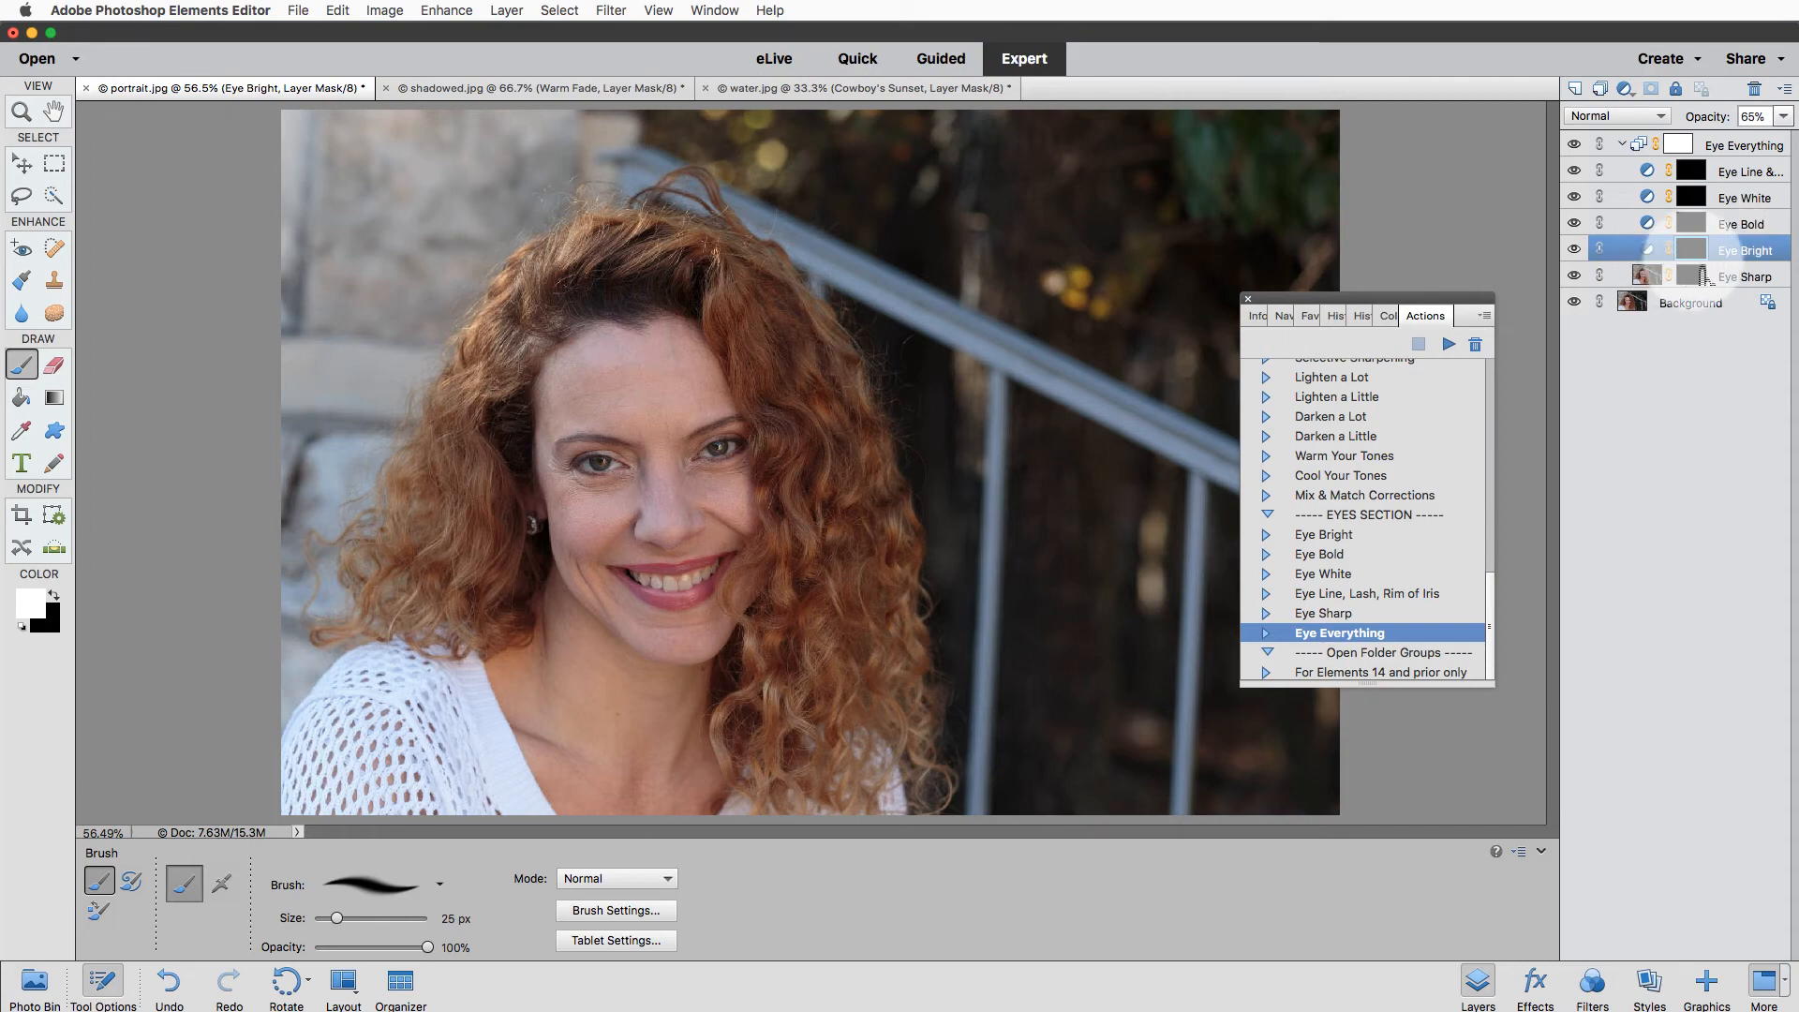
key("super+equal")
key("super+equal")
key("super+equal")
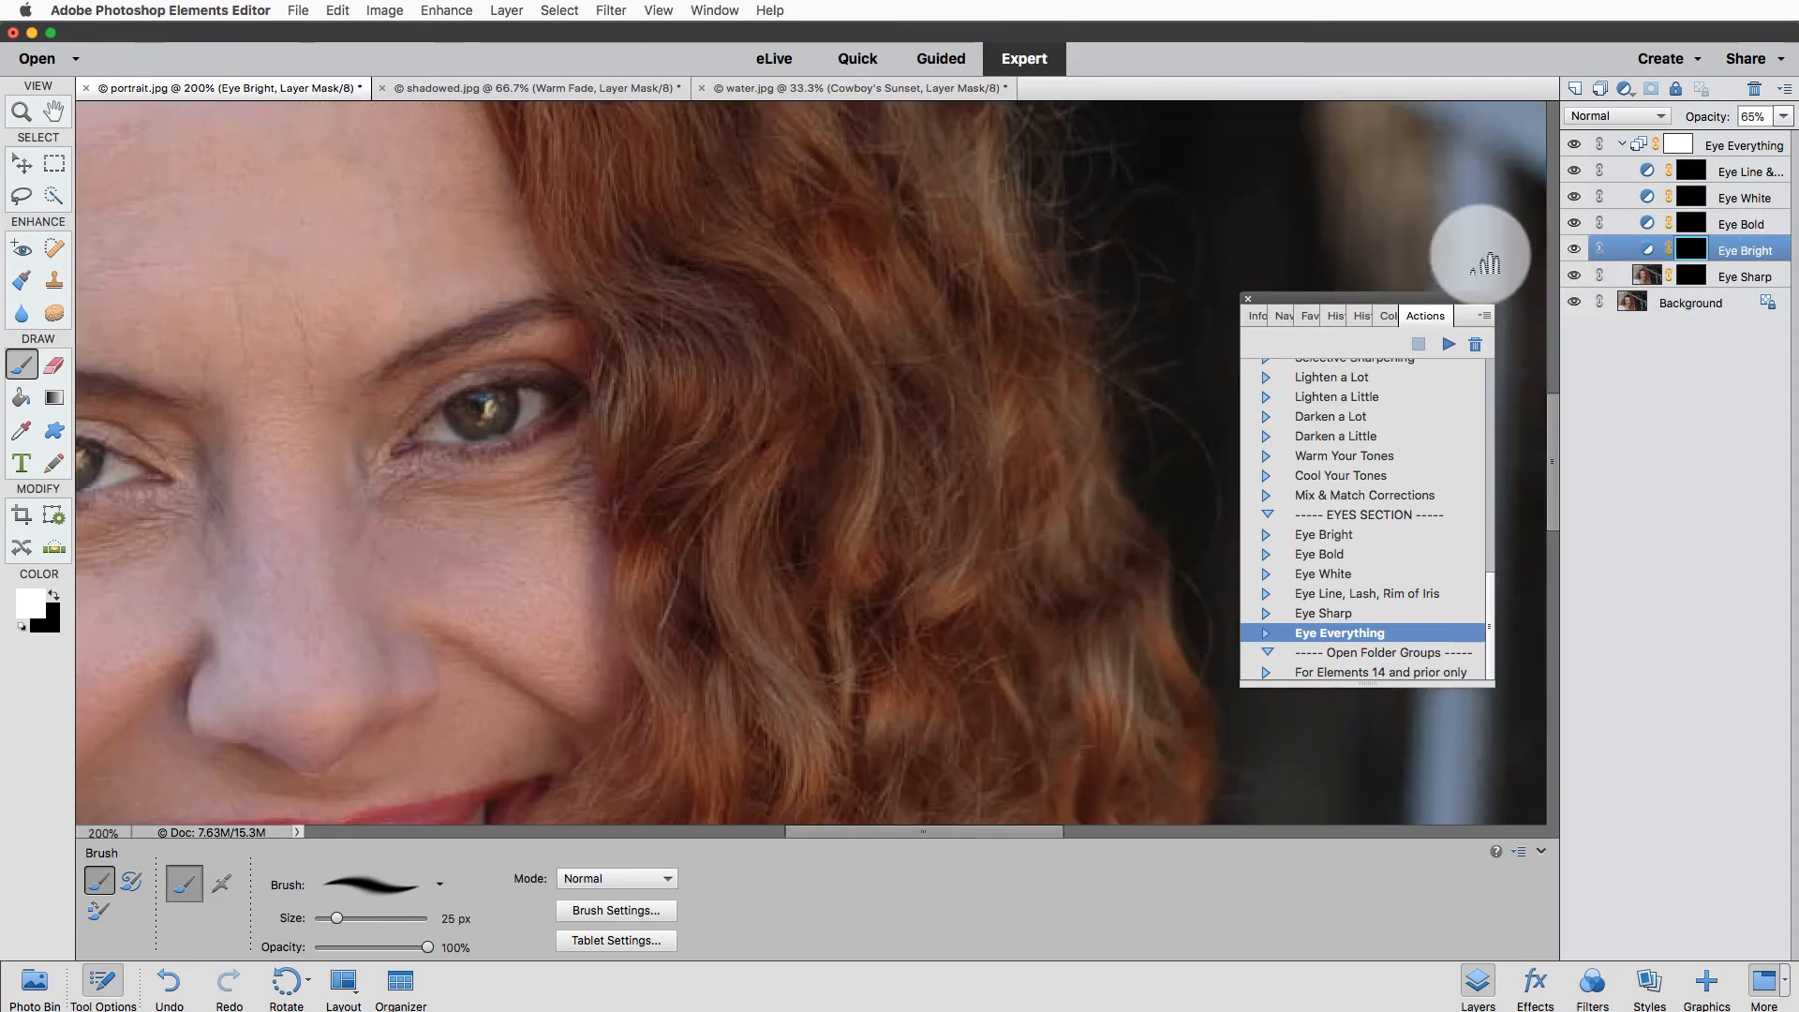
left_click_drag(353, 453, 831, 462)
key("super+equal")
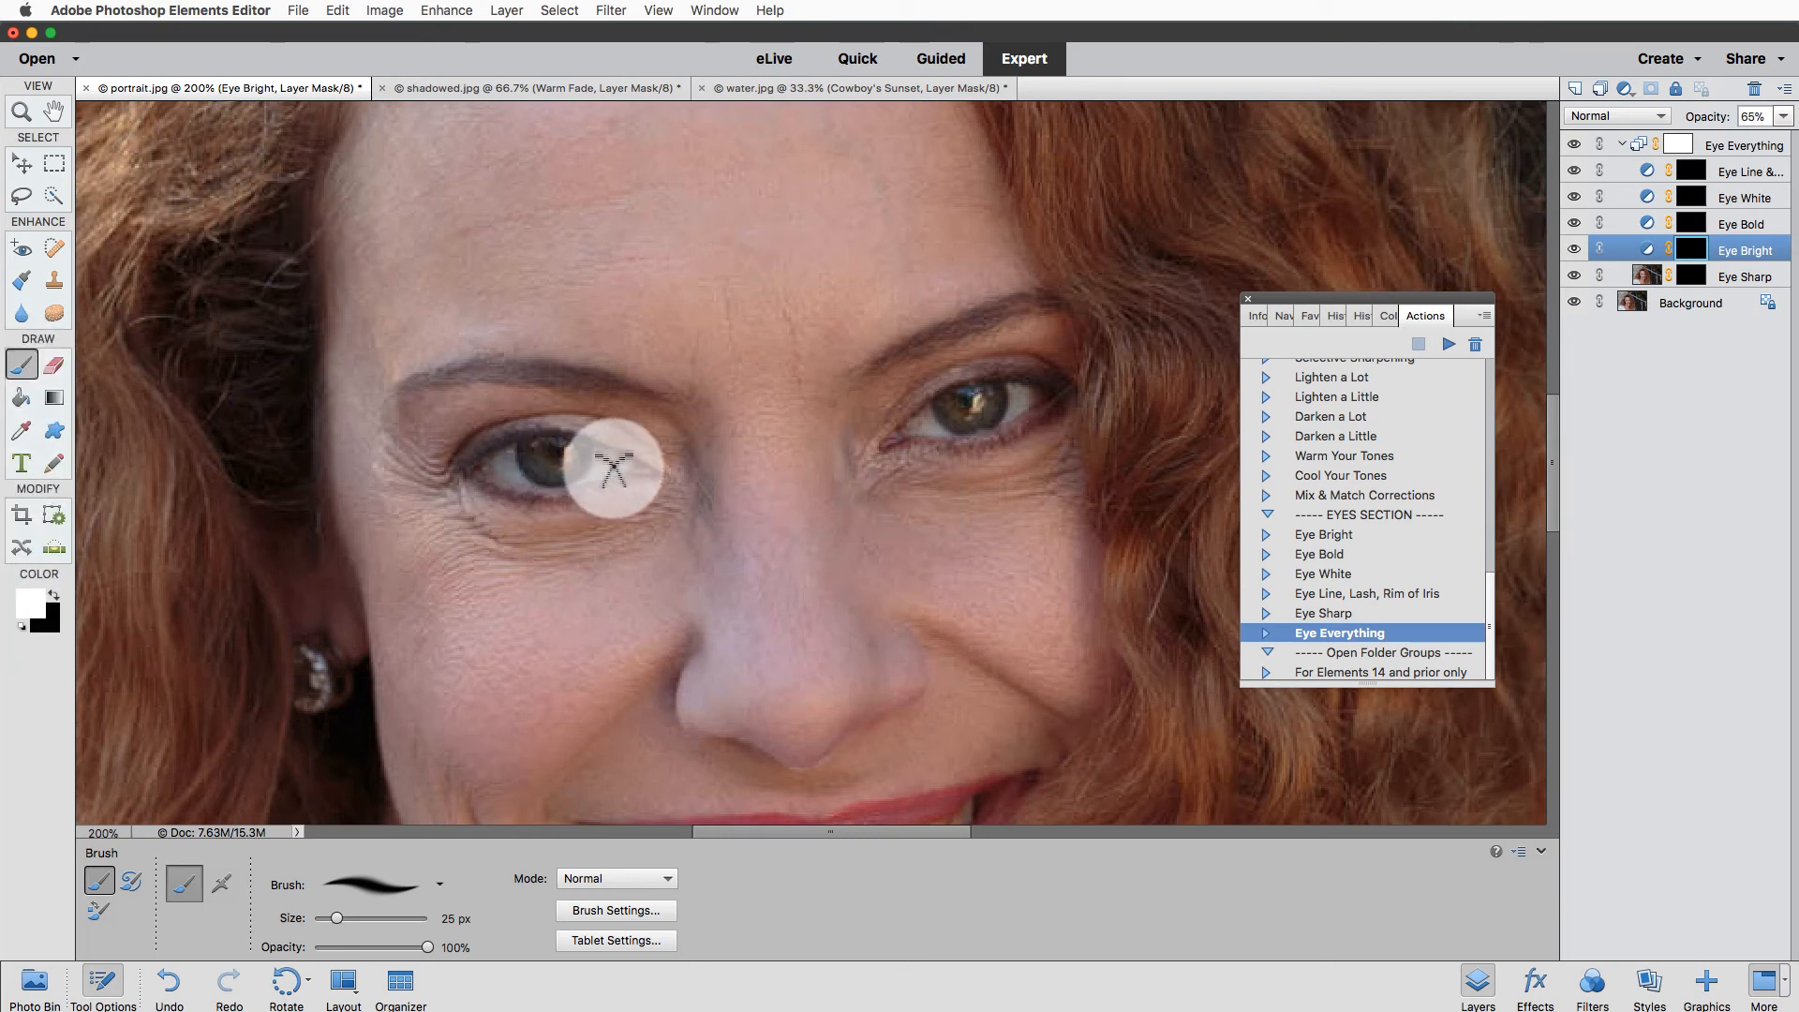
mouse_move(592, 459)
left_mouse_down()
mouse_move(487, 459)
mouse_move(603, 462)
mouse_move(481, 462)
left_mouse_up()
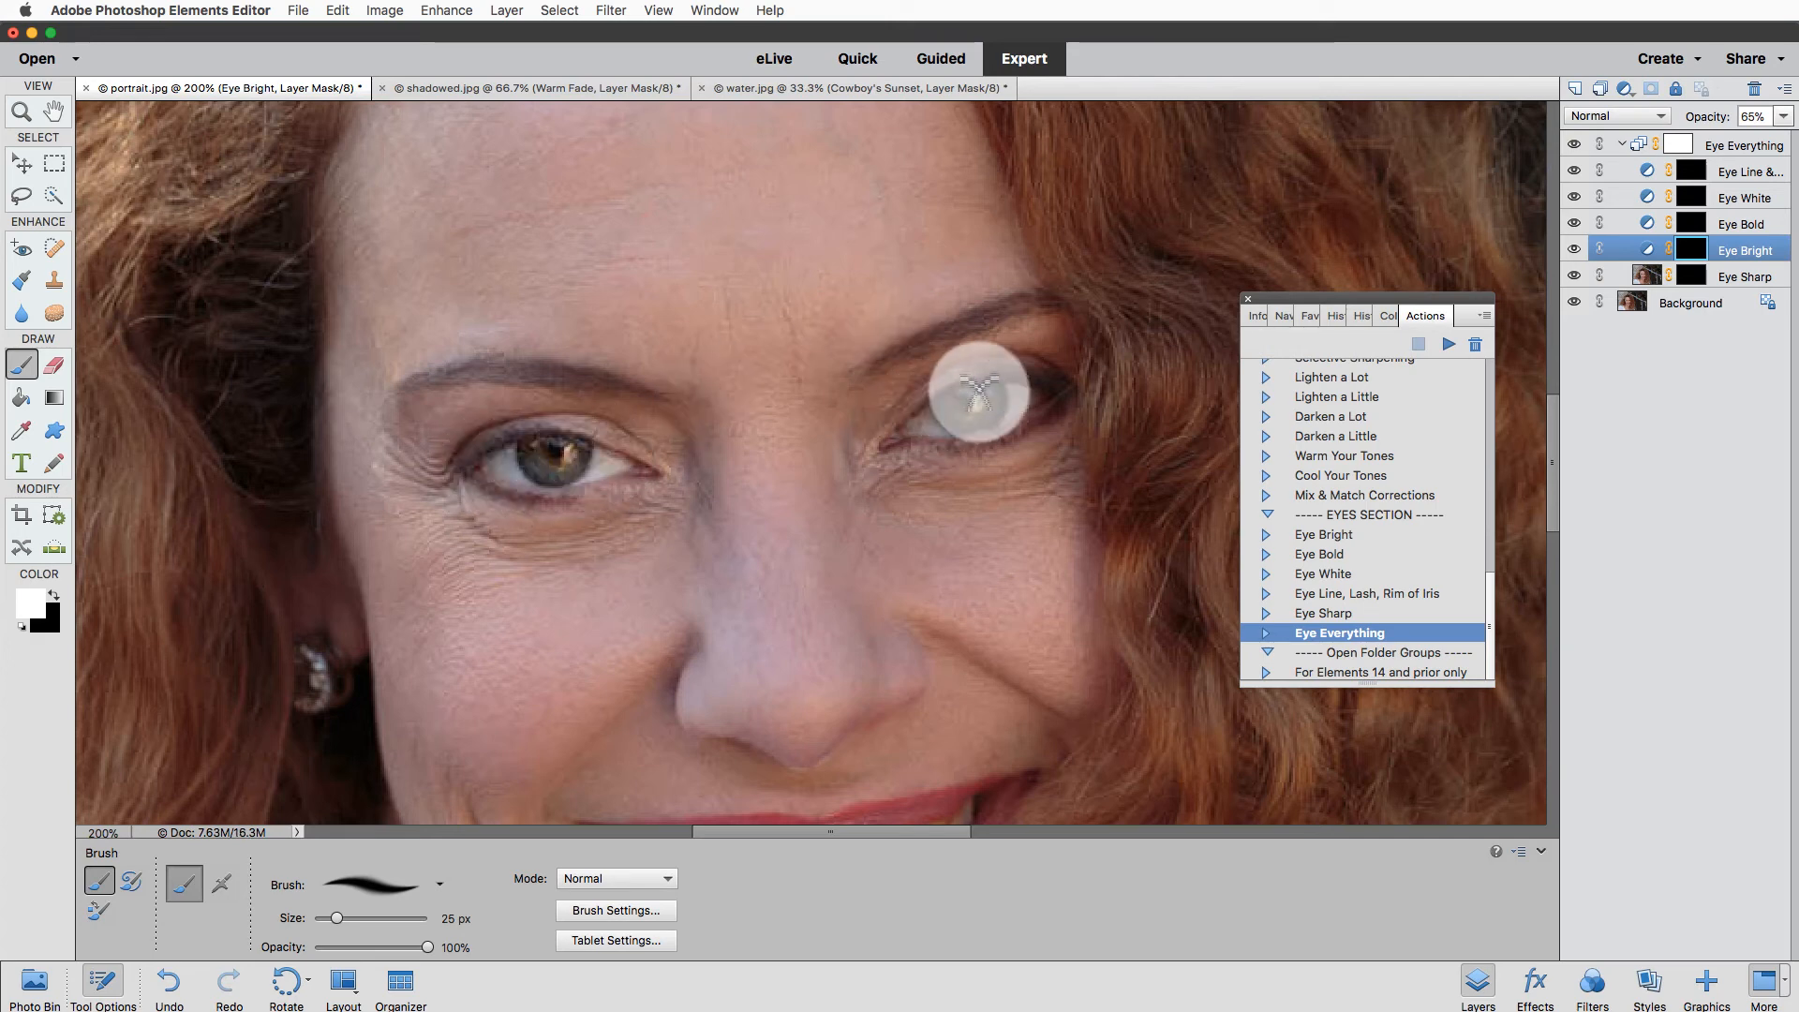
mouse_move(1014, 394)
left_mouse_down()
mouse_move(922, 430)
mouse_move(1024, 392)
mouse_move(914, 427)
left_mouse_up()
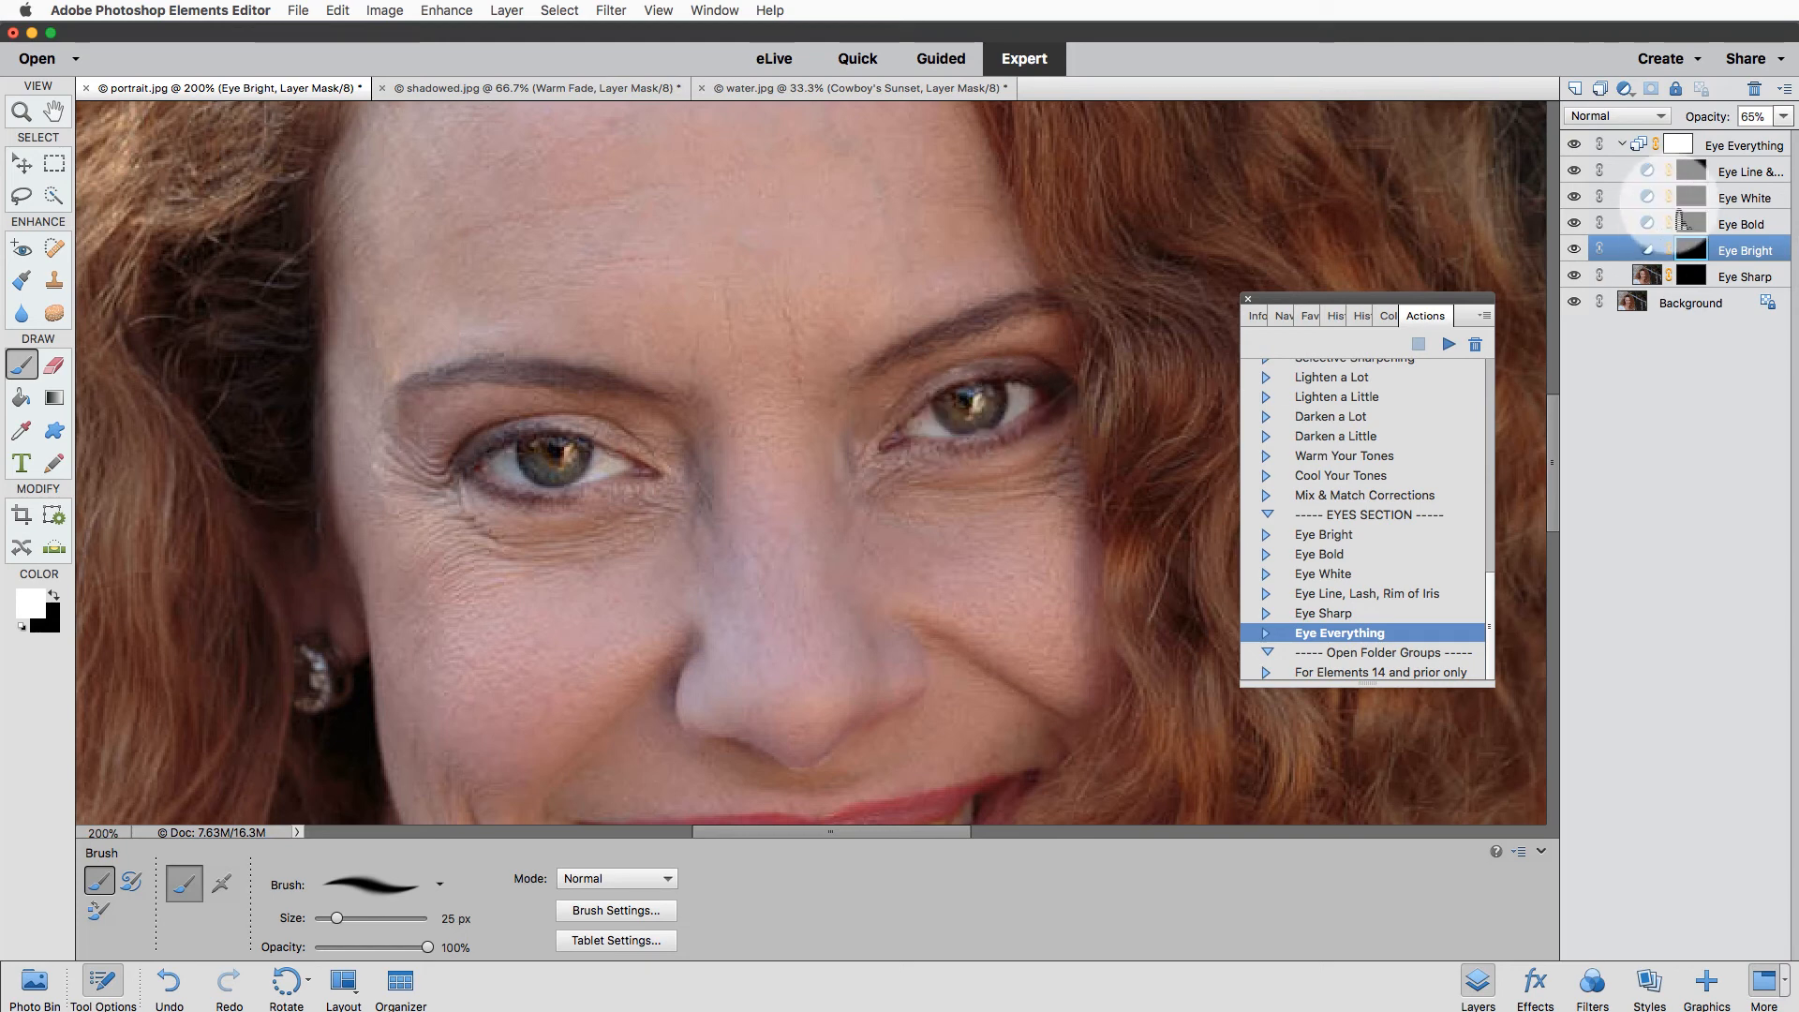
left_click(1575, 258)
left_click(1576, 259)
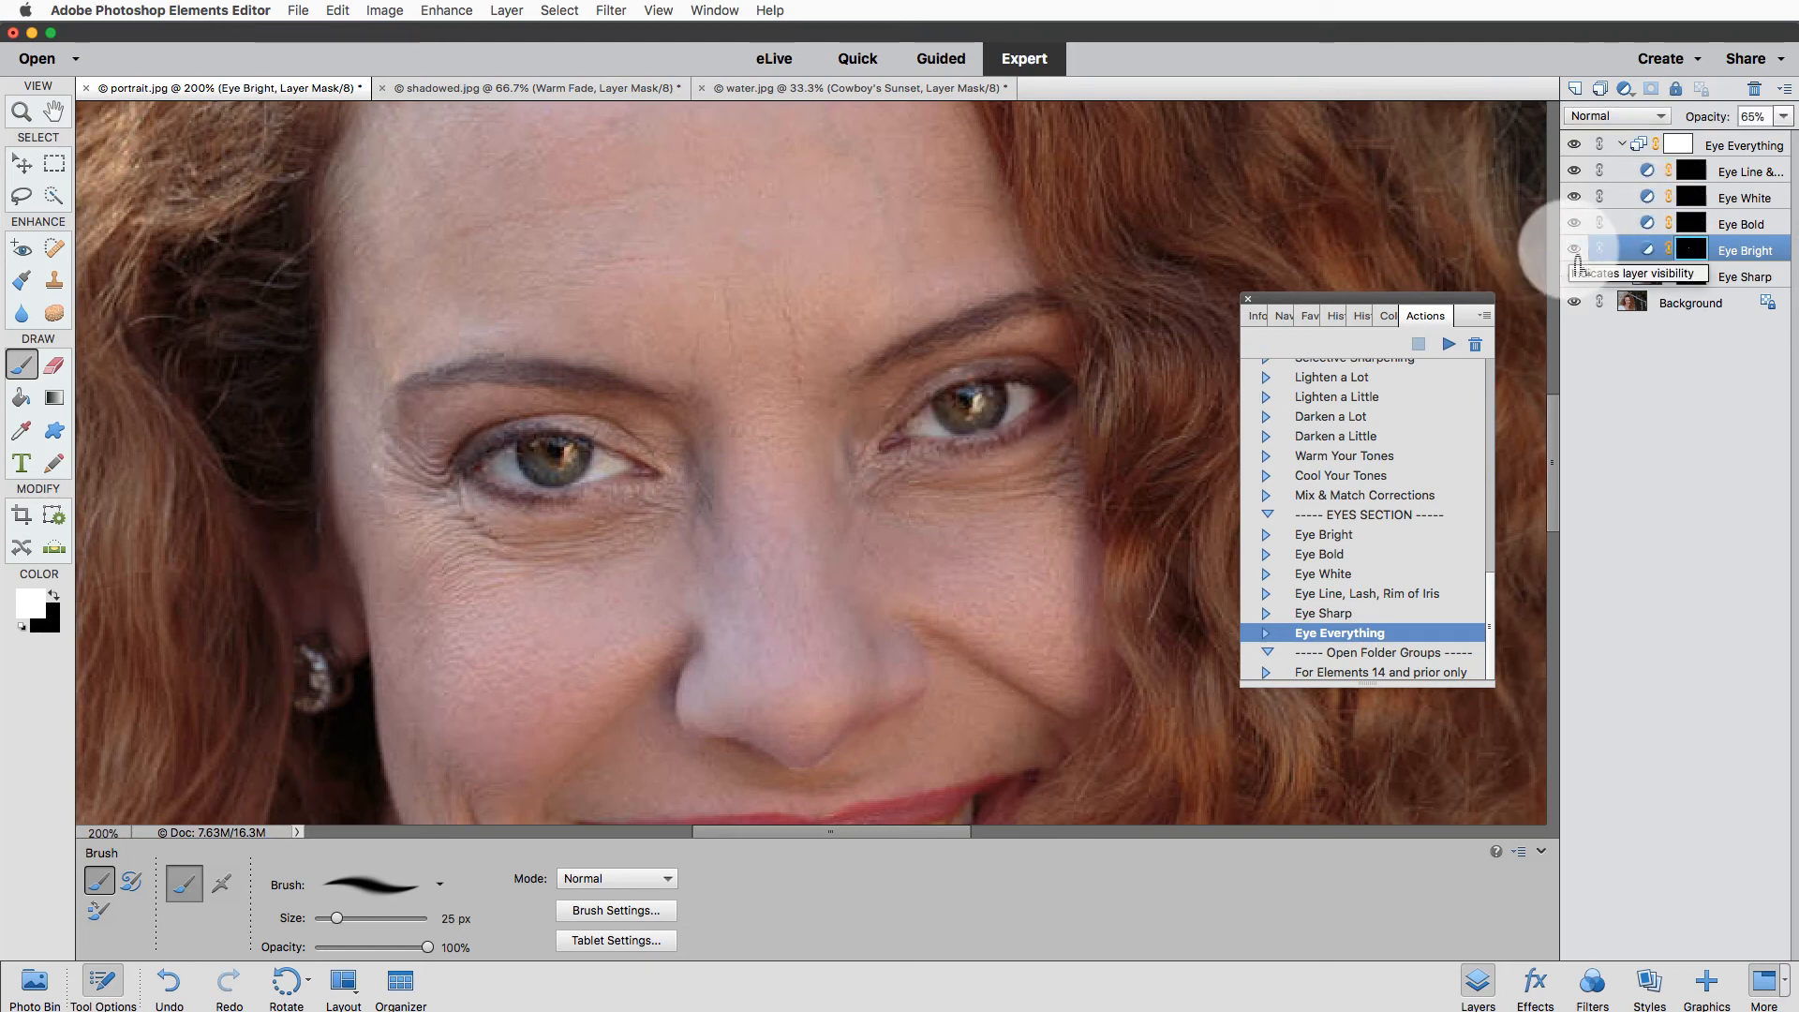
Paint white on the Eye Bold layer mask over the irises with the brush reduced to 10 px.
left_click(1686, 225)
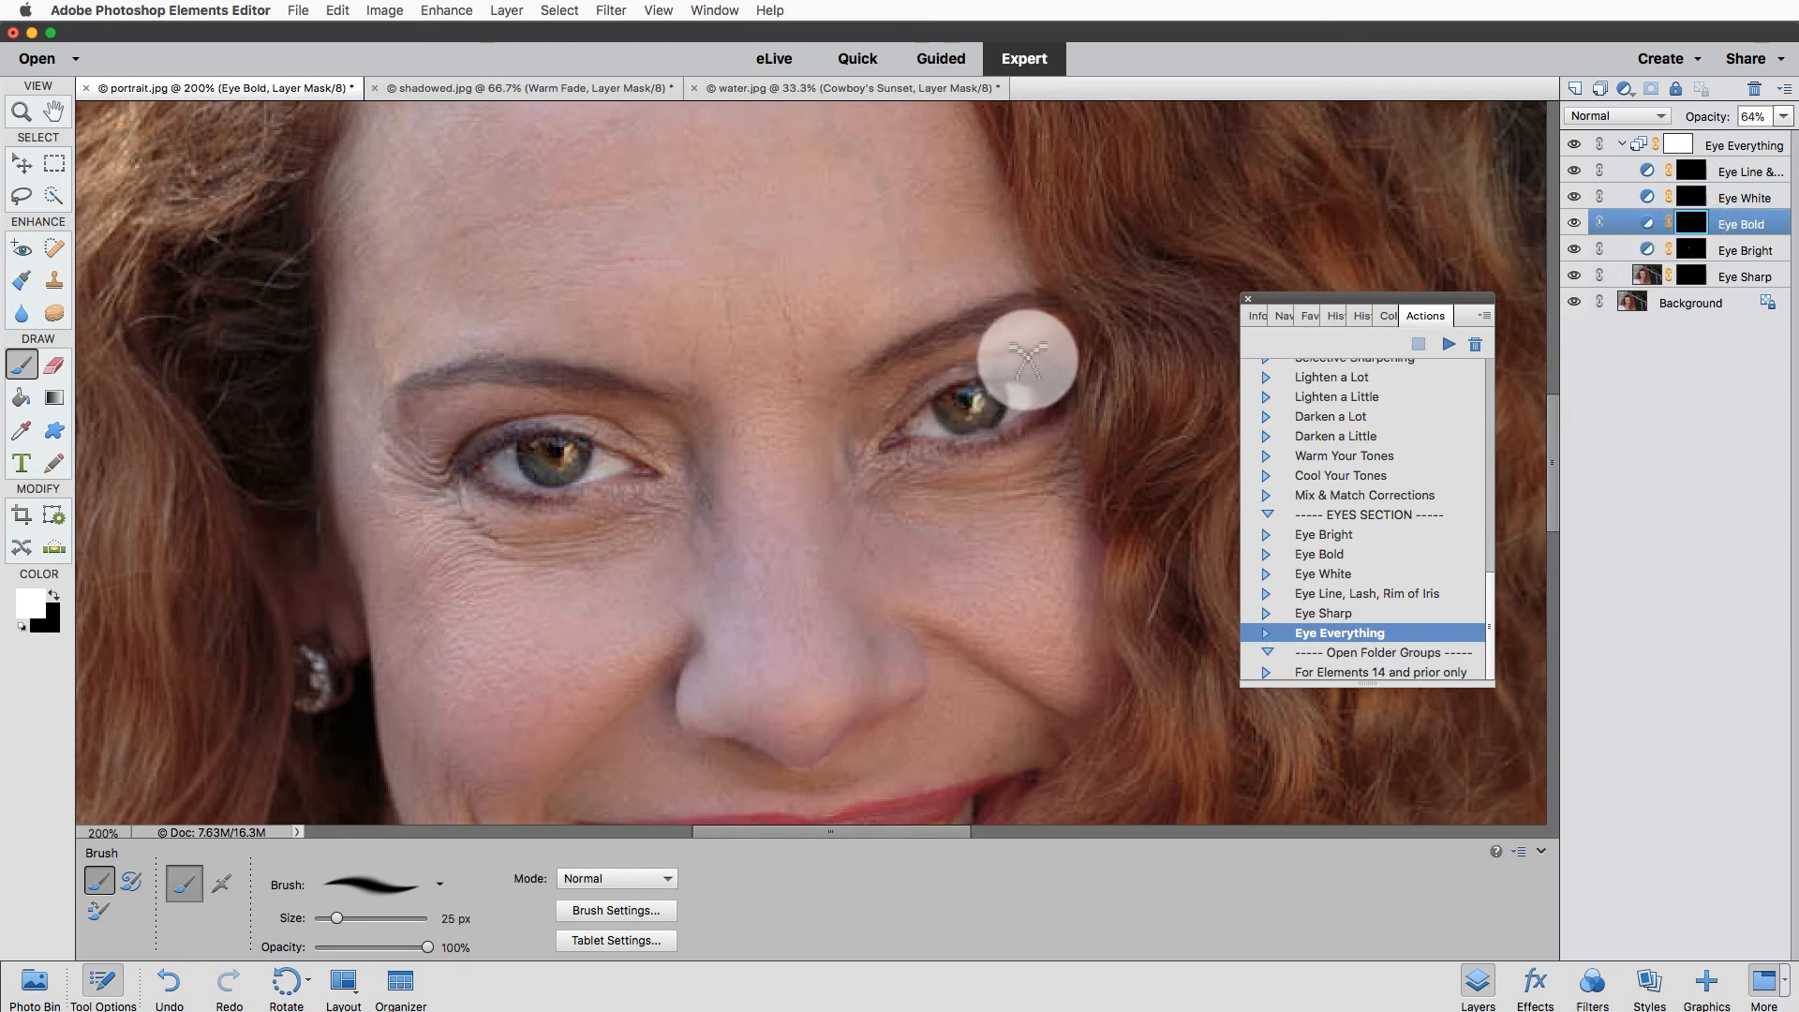
key("bracketleft")
key("bracketleft")
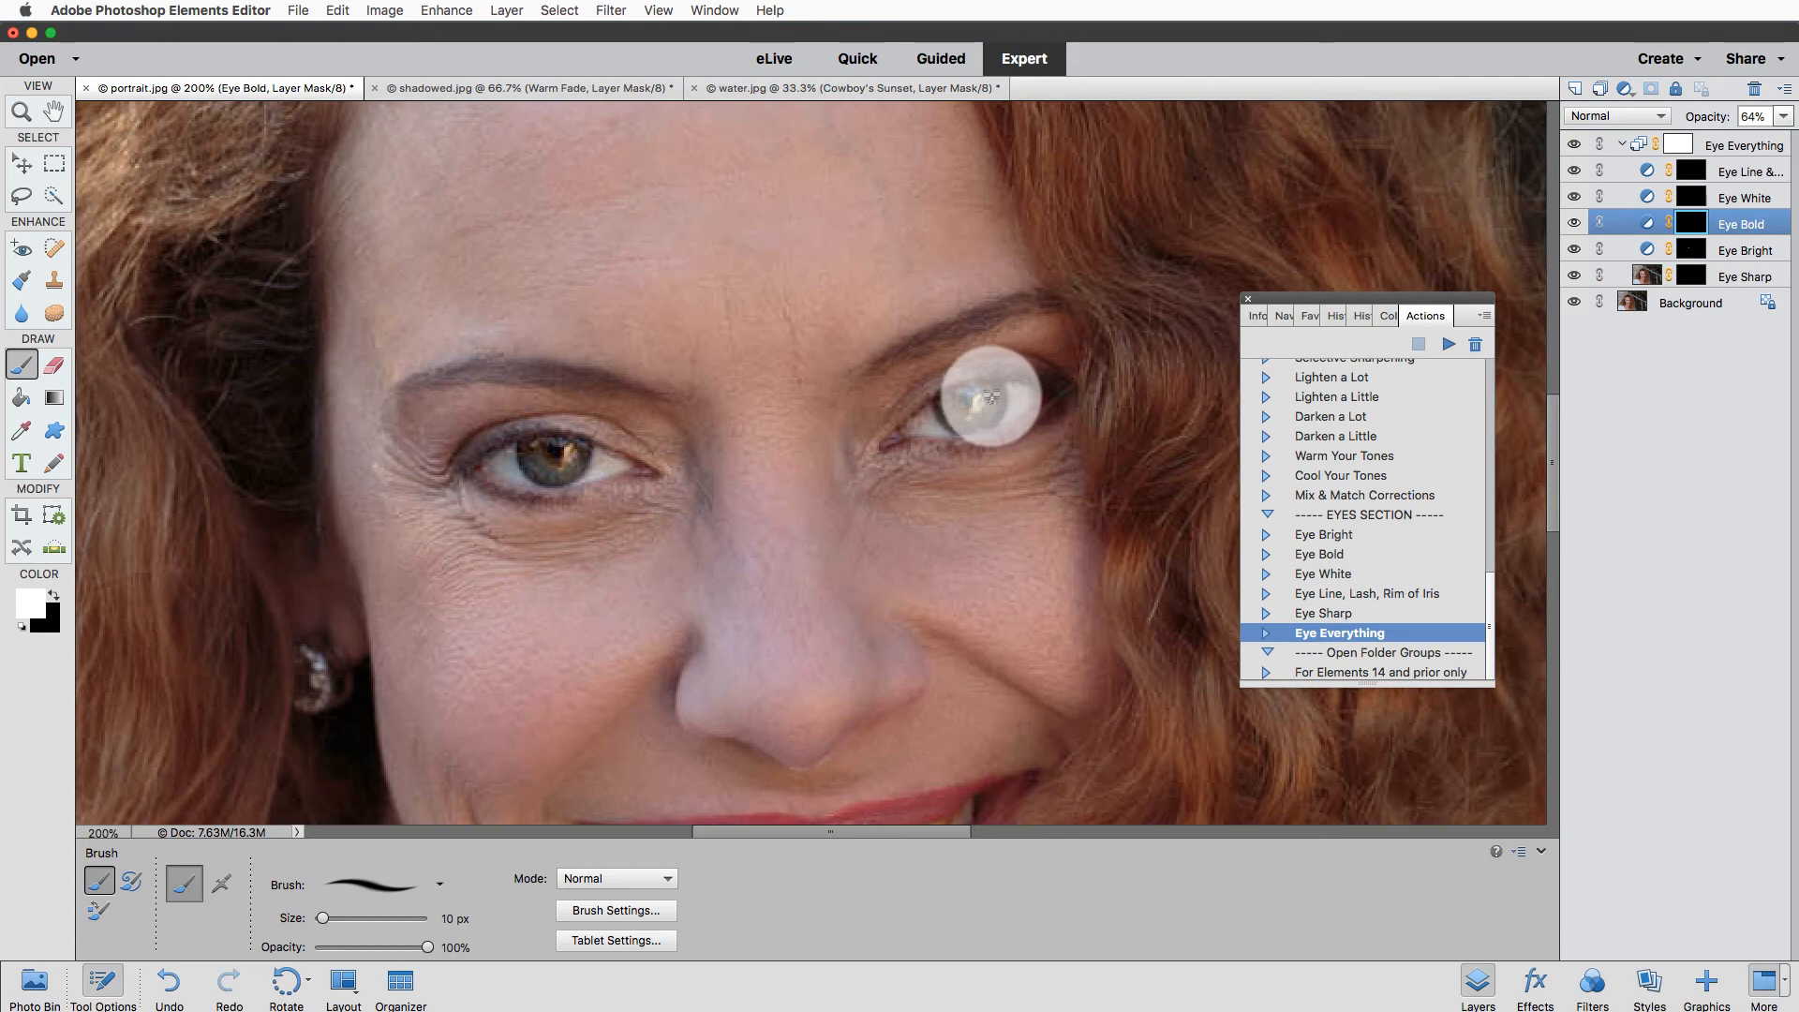
key("bracketleft")
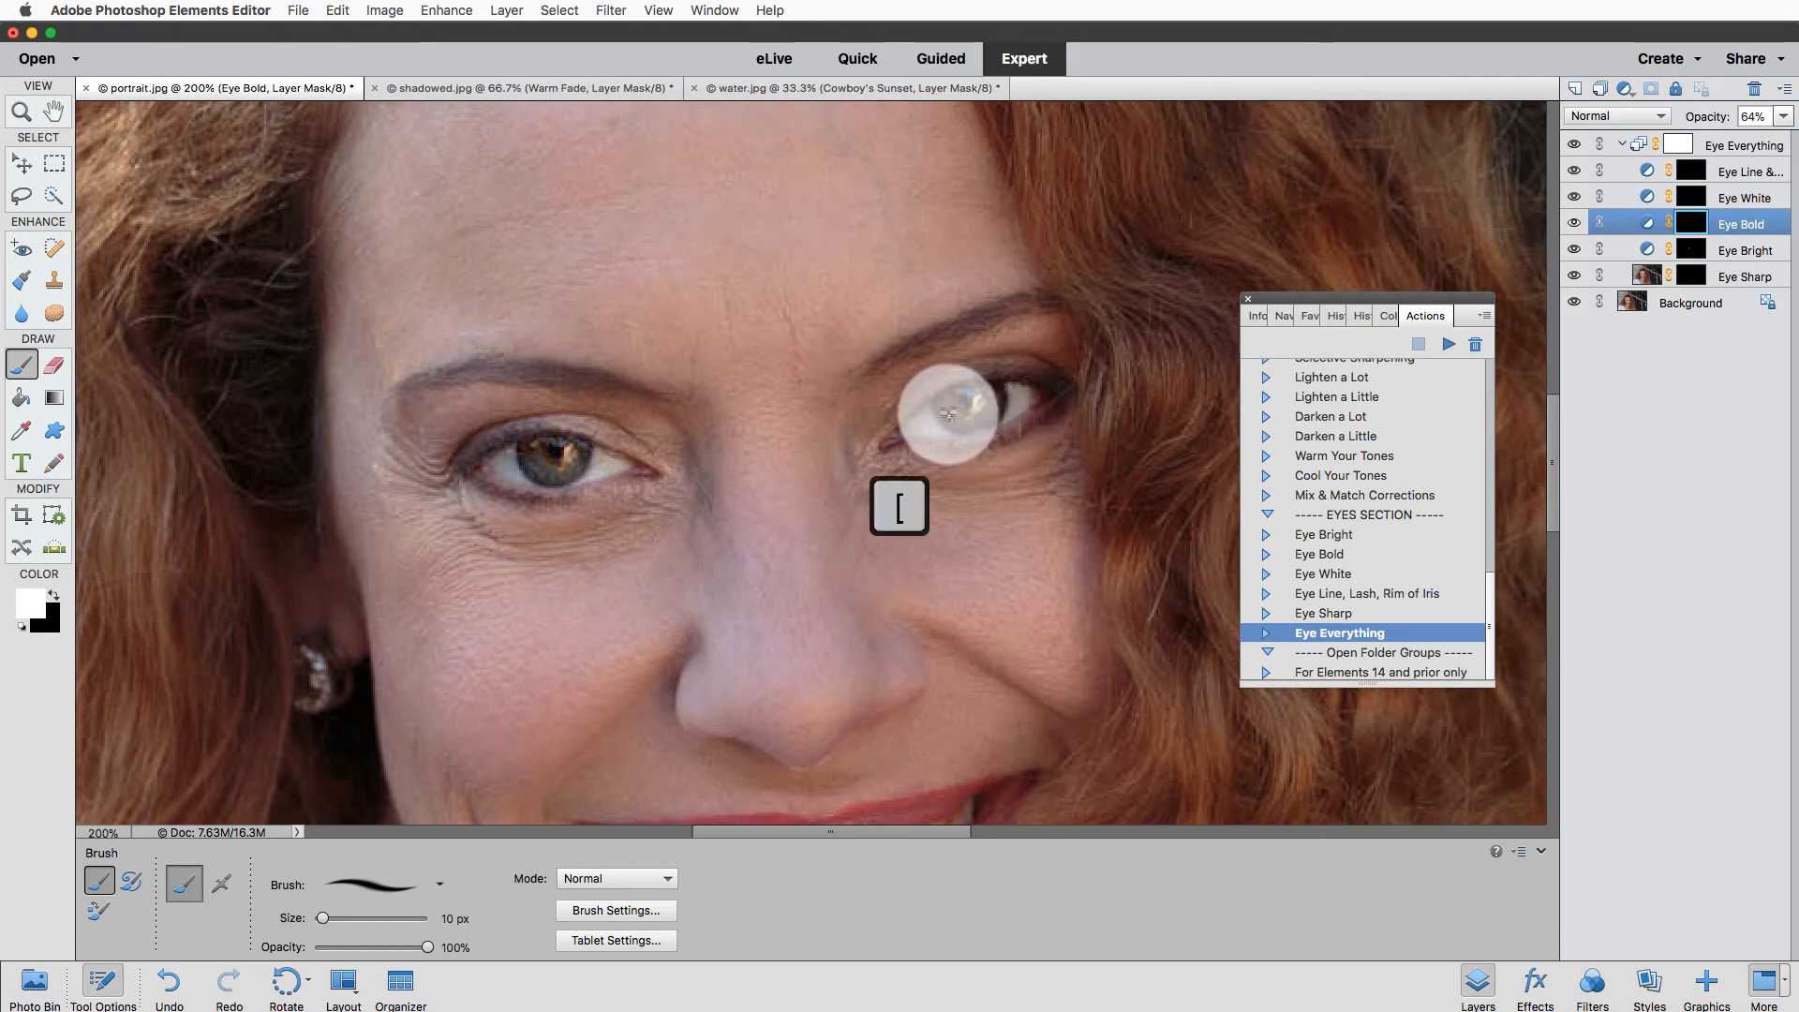
mouse_move(948, 413)
left_mouse_down()
mouse_move(931, 397)
mouse_move(972, 410)
mouse_move(1012, 375)
left_mouse_up()
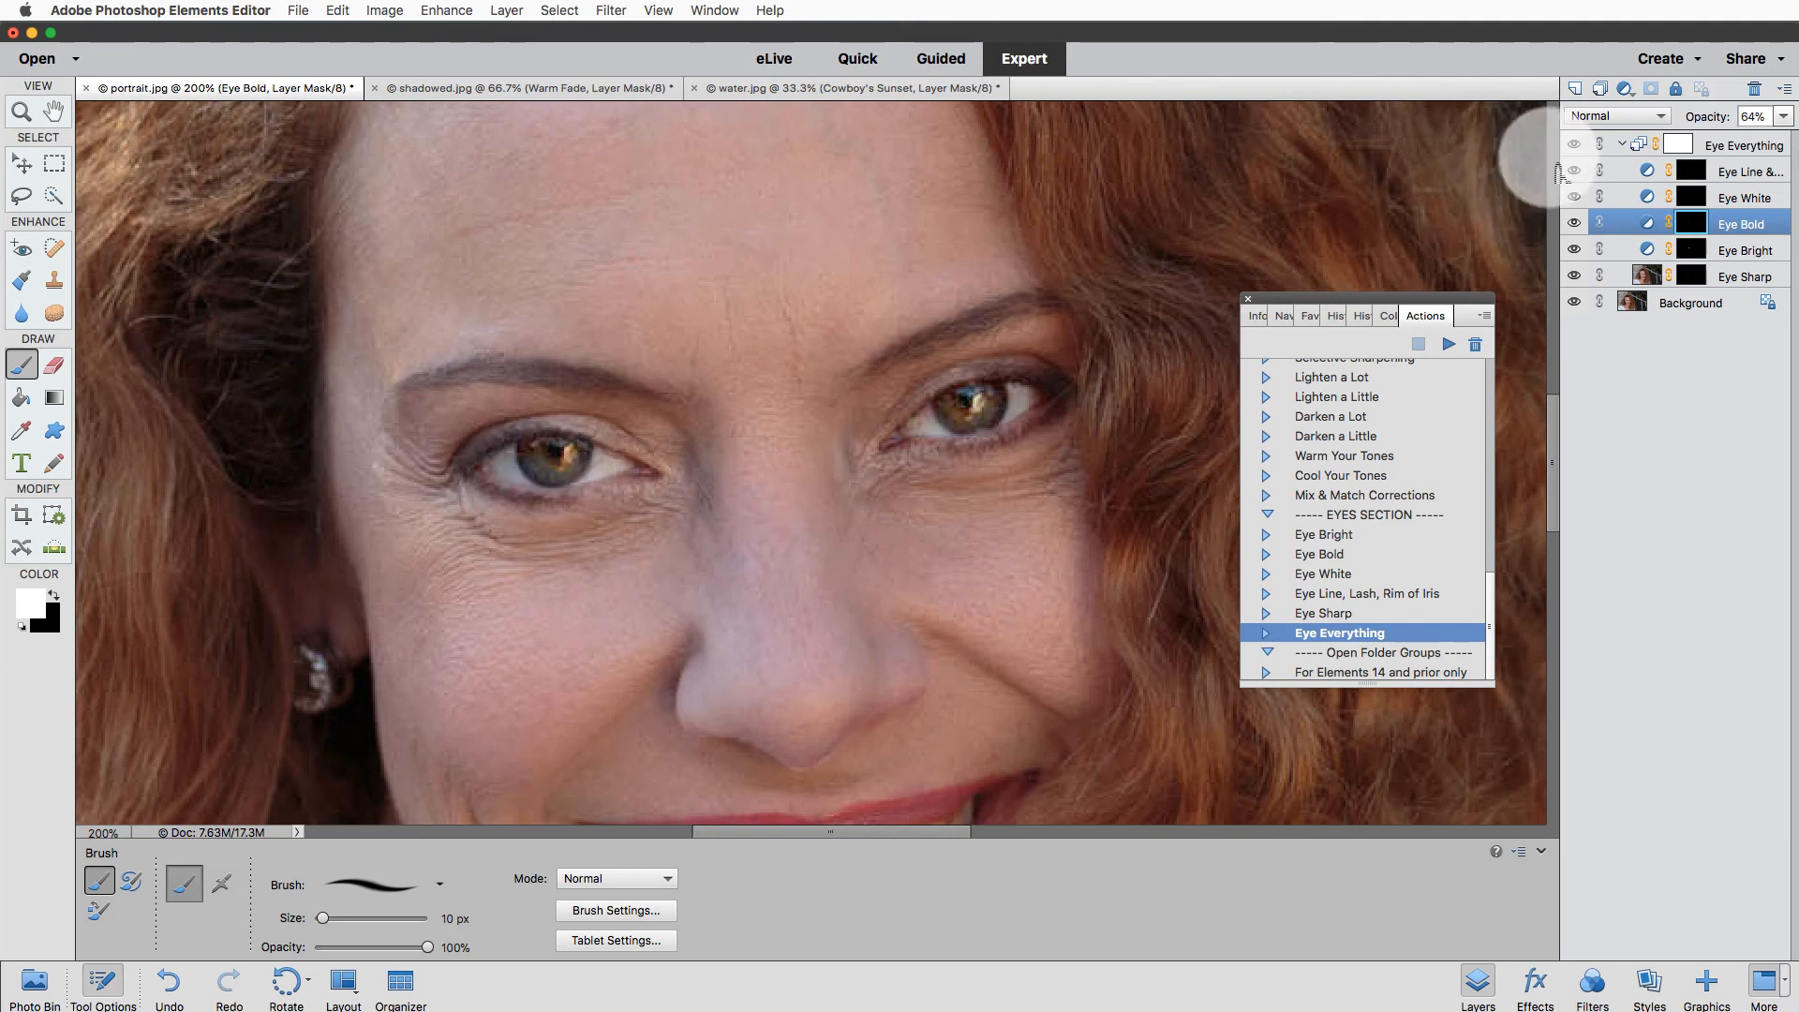
Paint white on the Eye White layer mask over the whites of both eyes with the 10 px brush.
left_click(1677, 197)
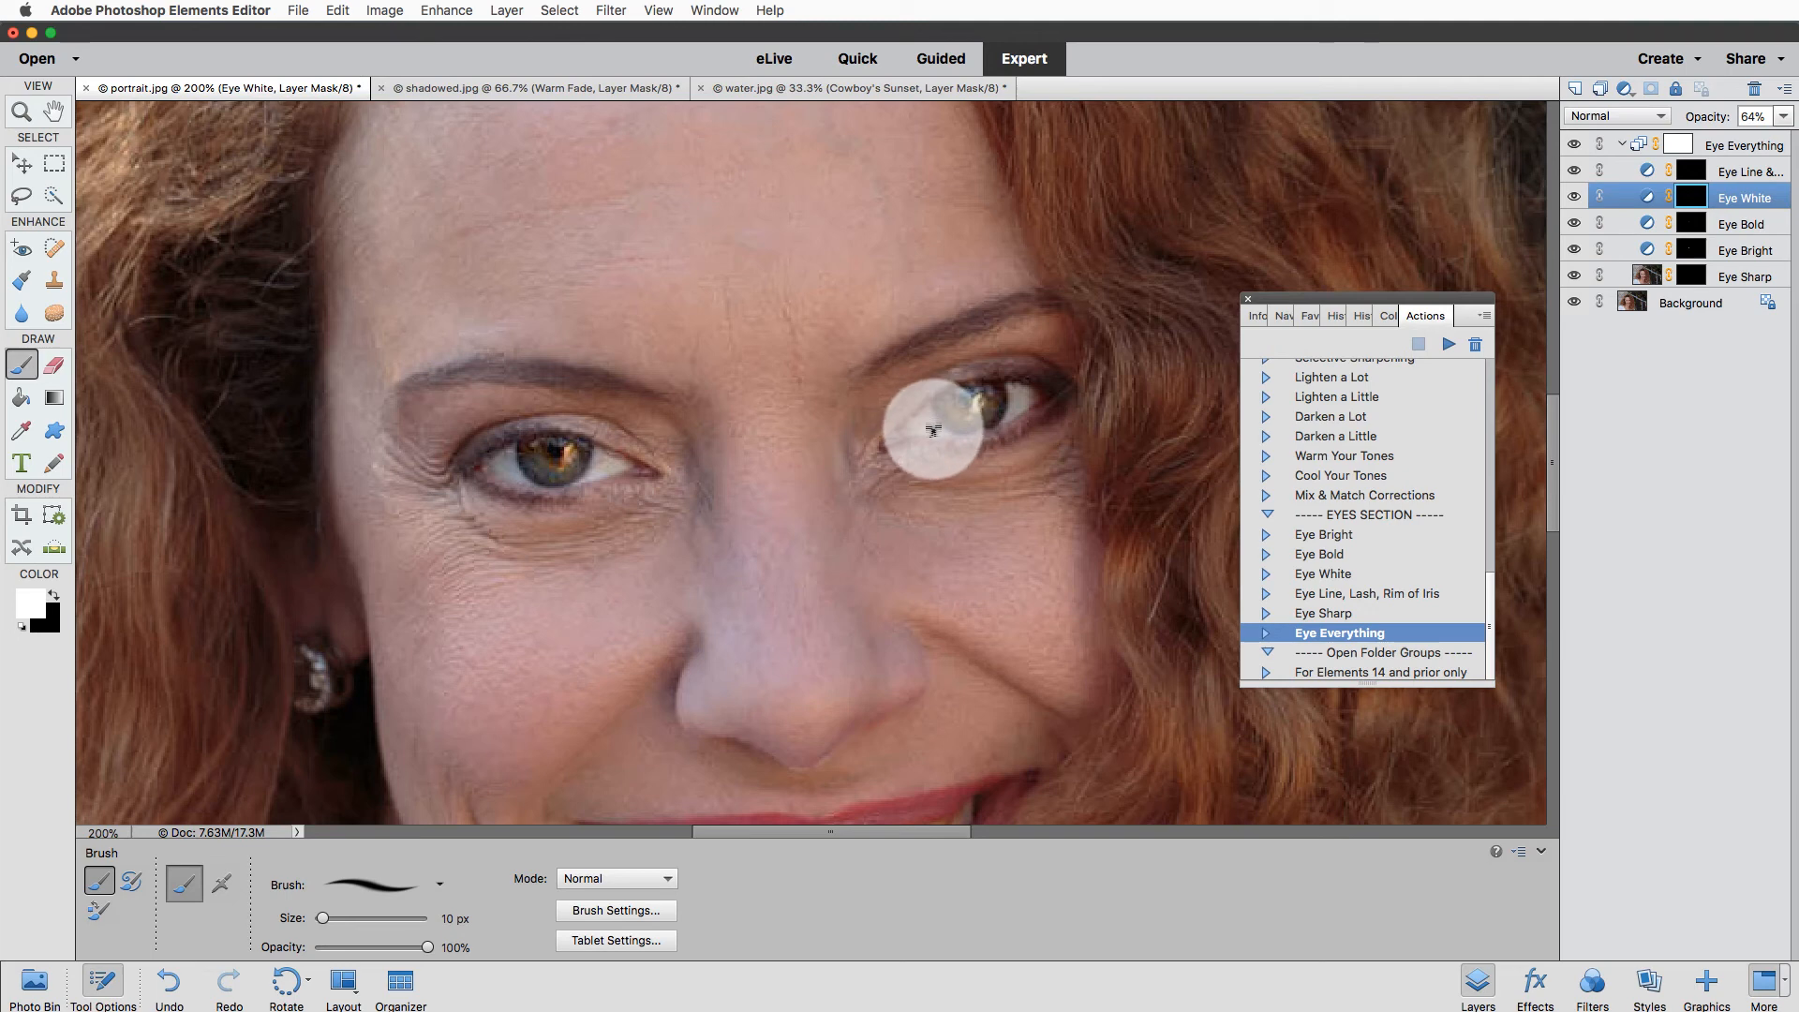
mouse_move(933, 430)
left_mouse_down()
mouse_move(911, 429)
mouse_move(1026, 396)
left_mouse_up()
mouse_move(643, 480)
left_mouse_down()
mouse_move(591, 458)
mouse_move(605, 471)
mouse_move(474, 482)
mouse_move(518, 490)
mouse_move(497, 469)
mouse_move(512, 458)
mouse_move(507, 471)
left_mouse_up()
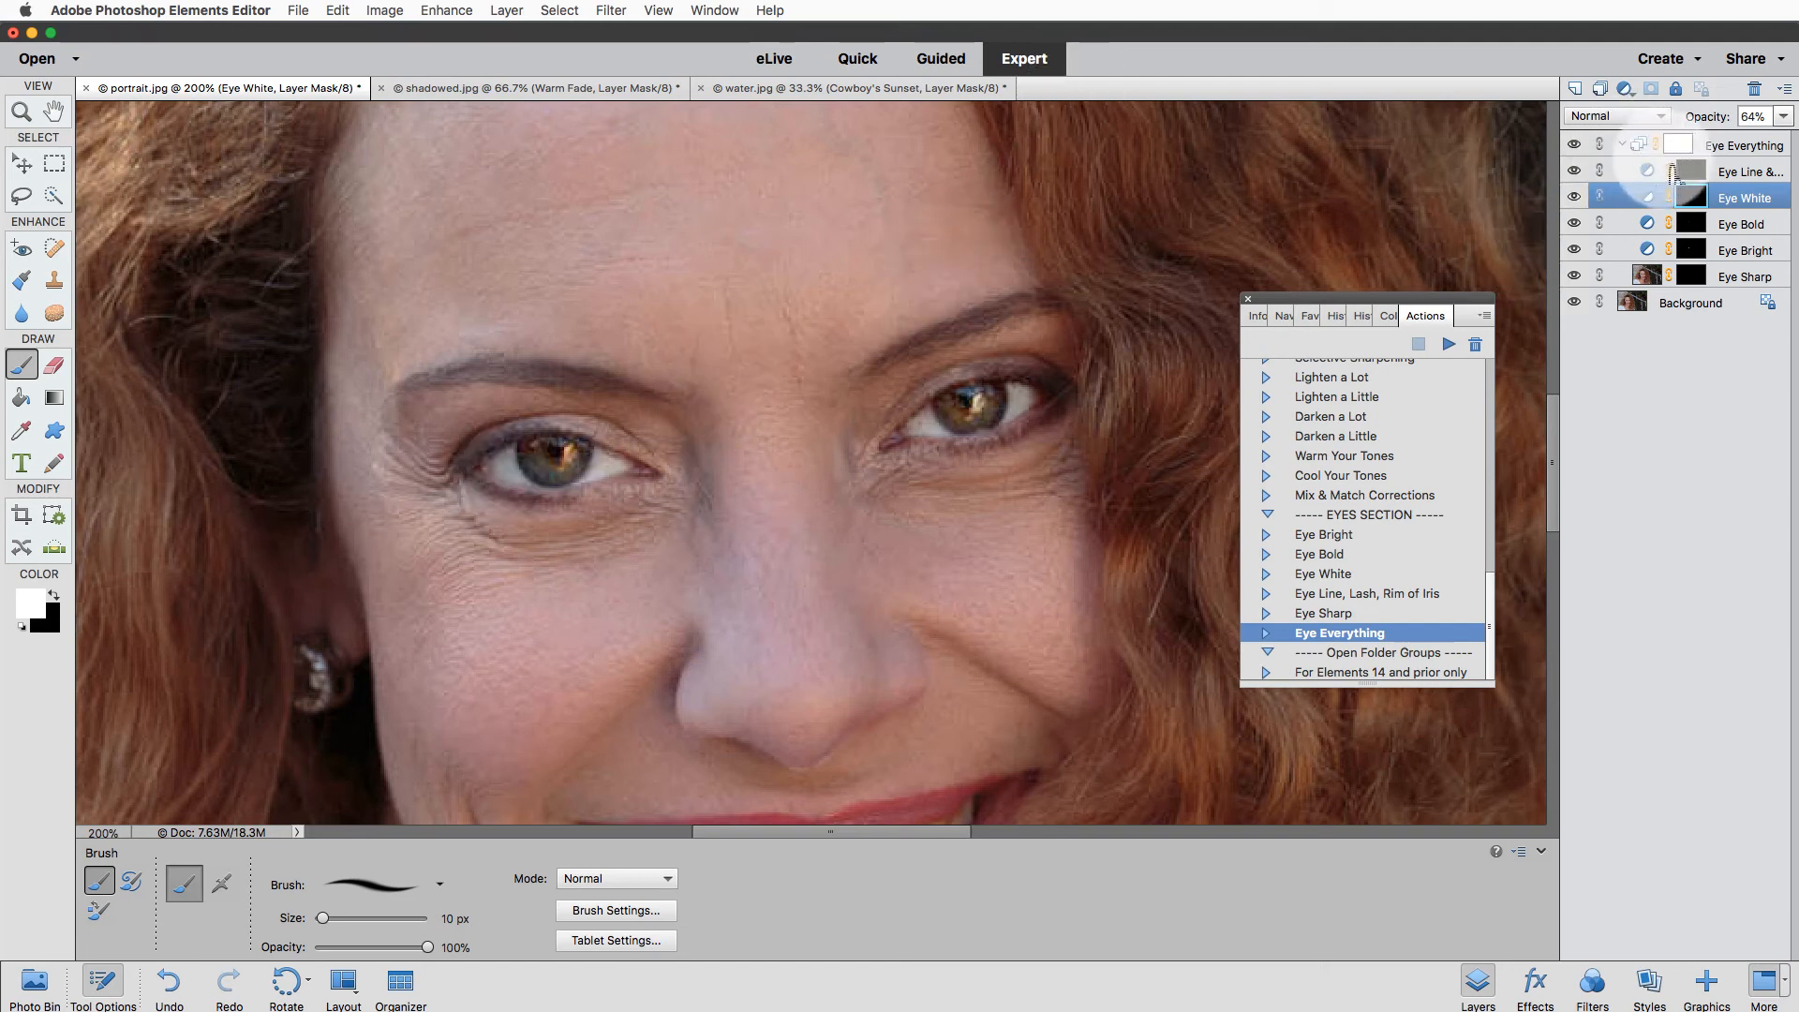
Reduce the brush to 5 px and paint the eye lines, lashes and iris rims on the Eye Line & Lash, Rim of Iris mask.
left_click(1672, 171)
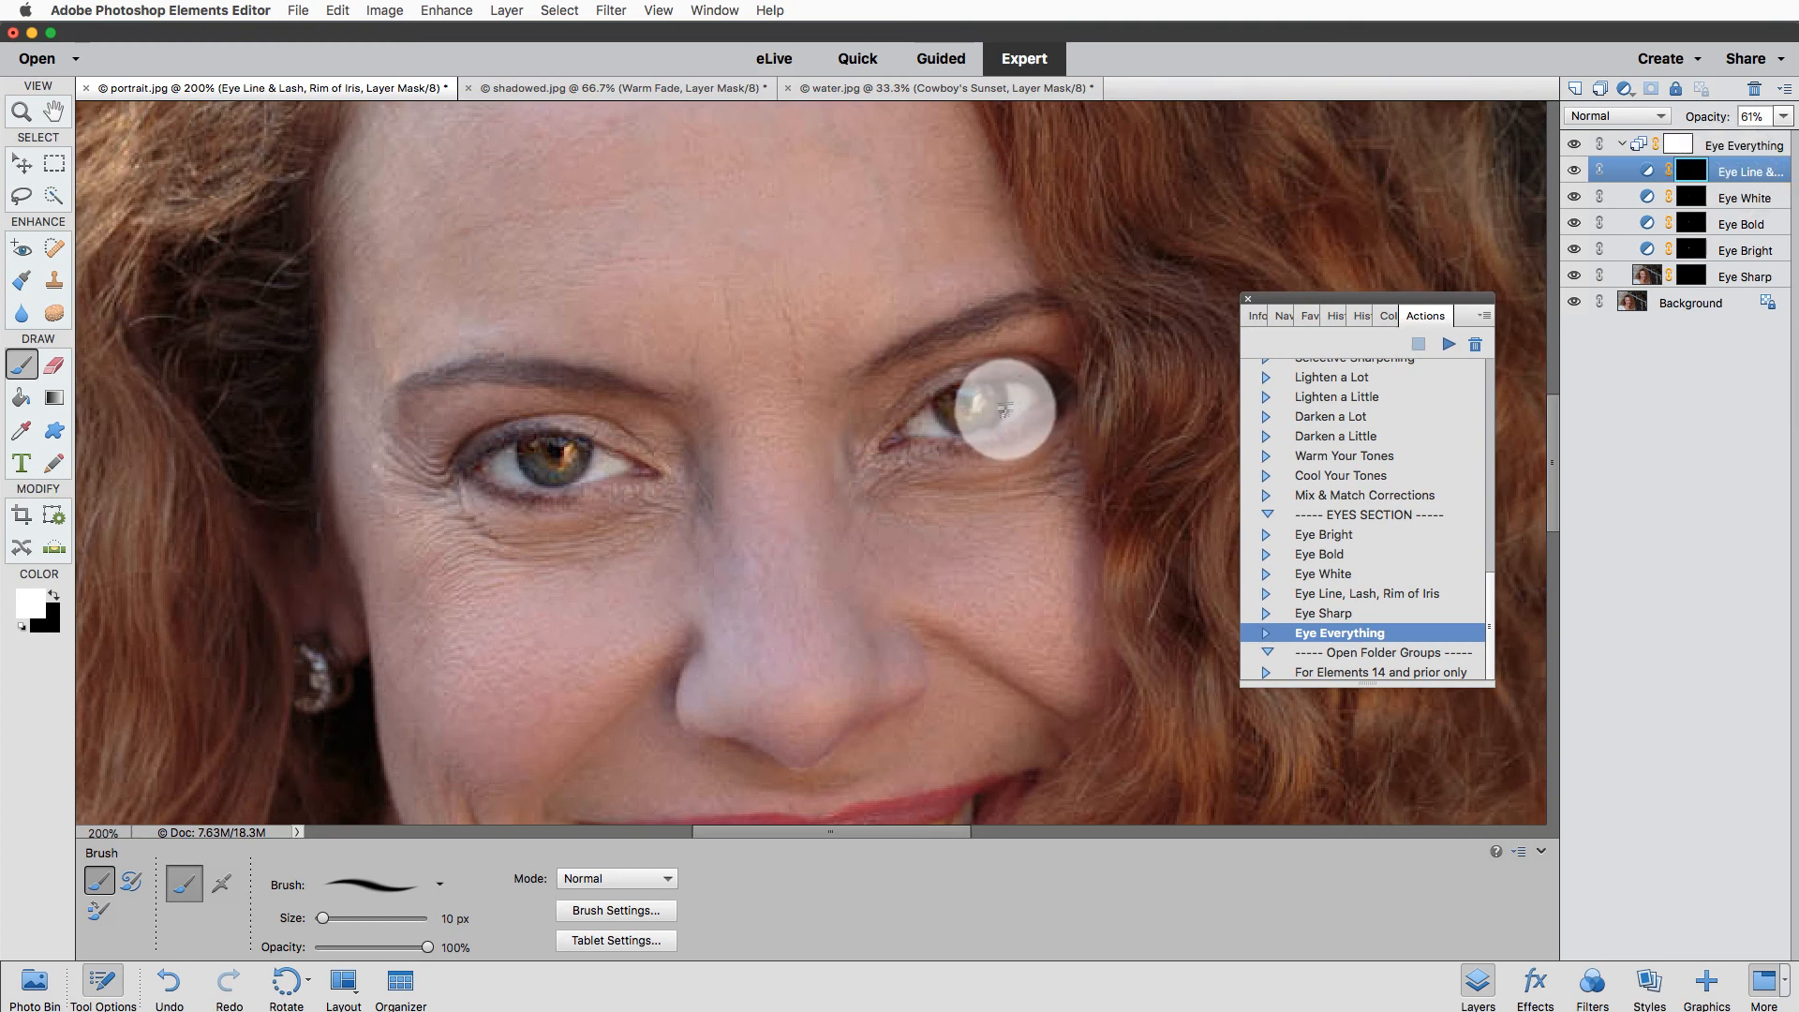
key("bracketleft")
key("bracketleft")
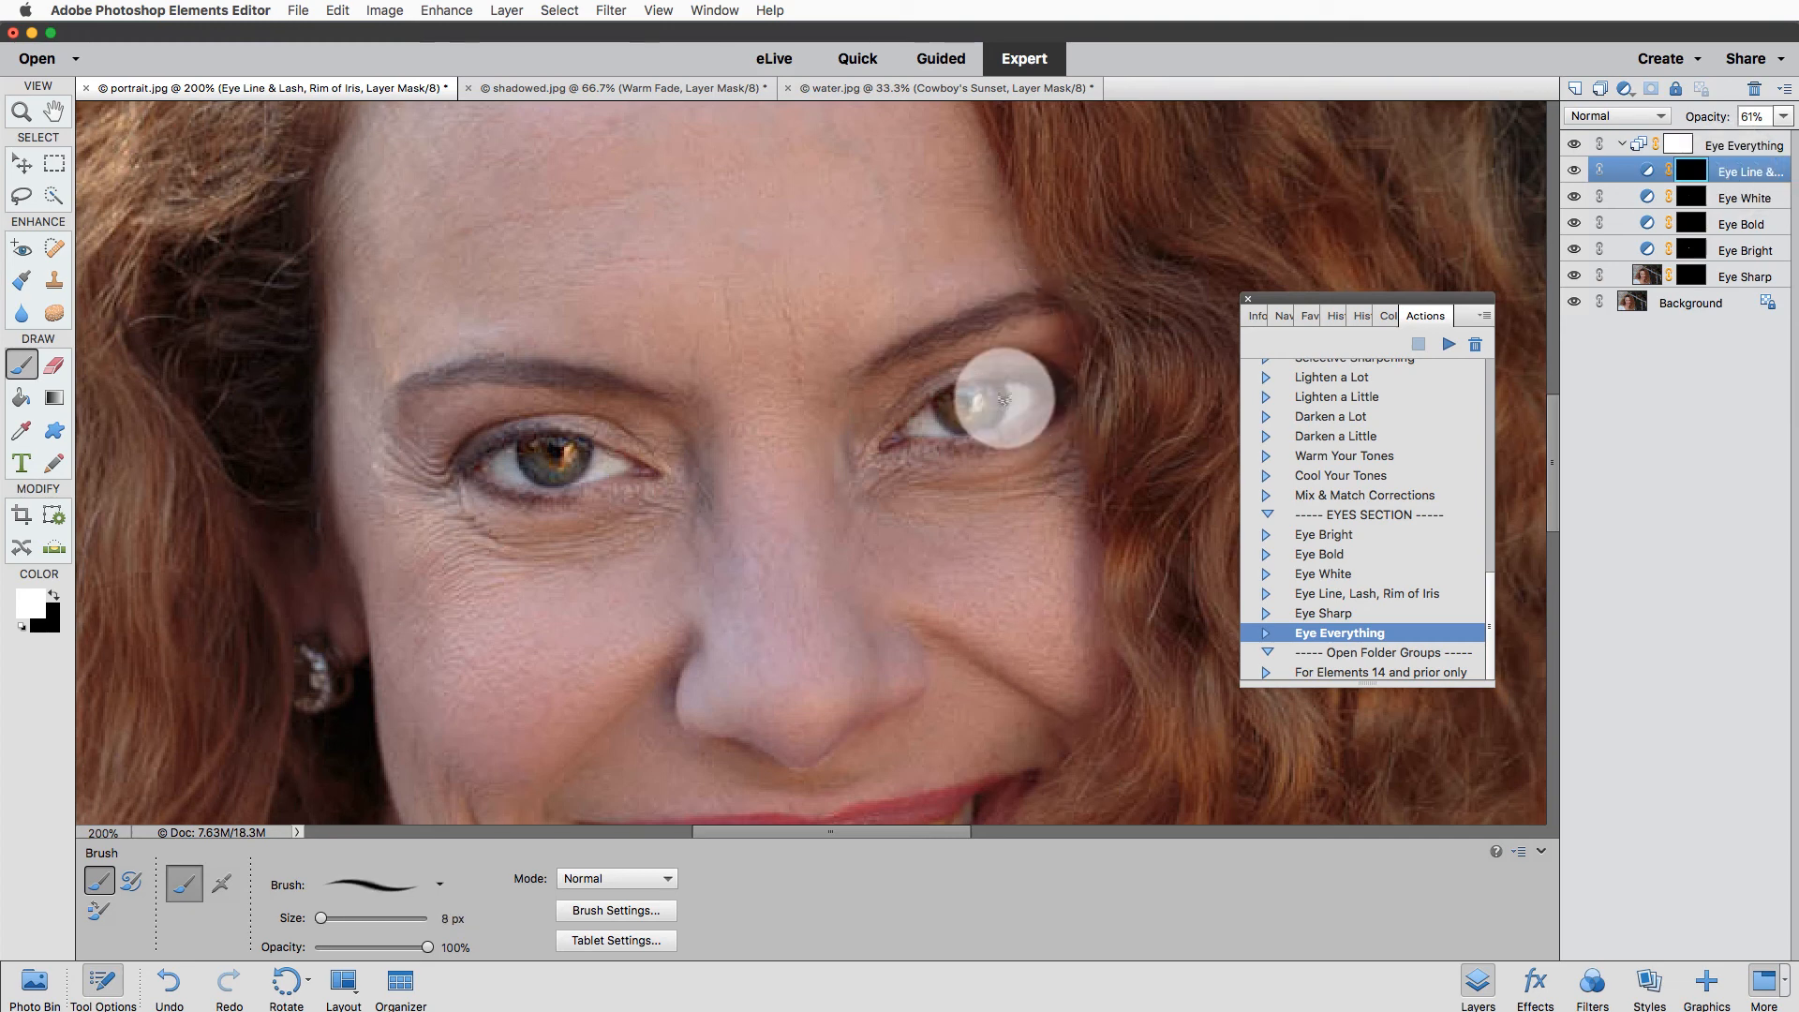
key("bracketleft")
key("bracketleft")
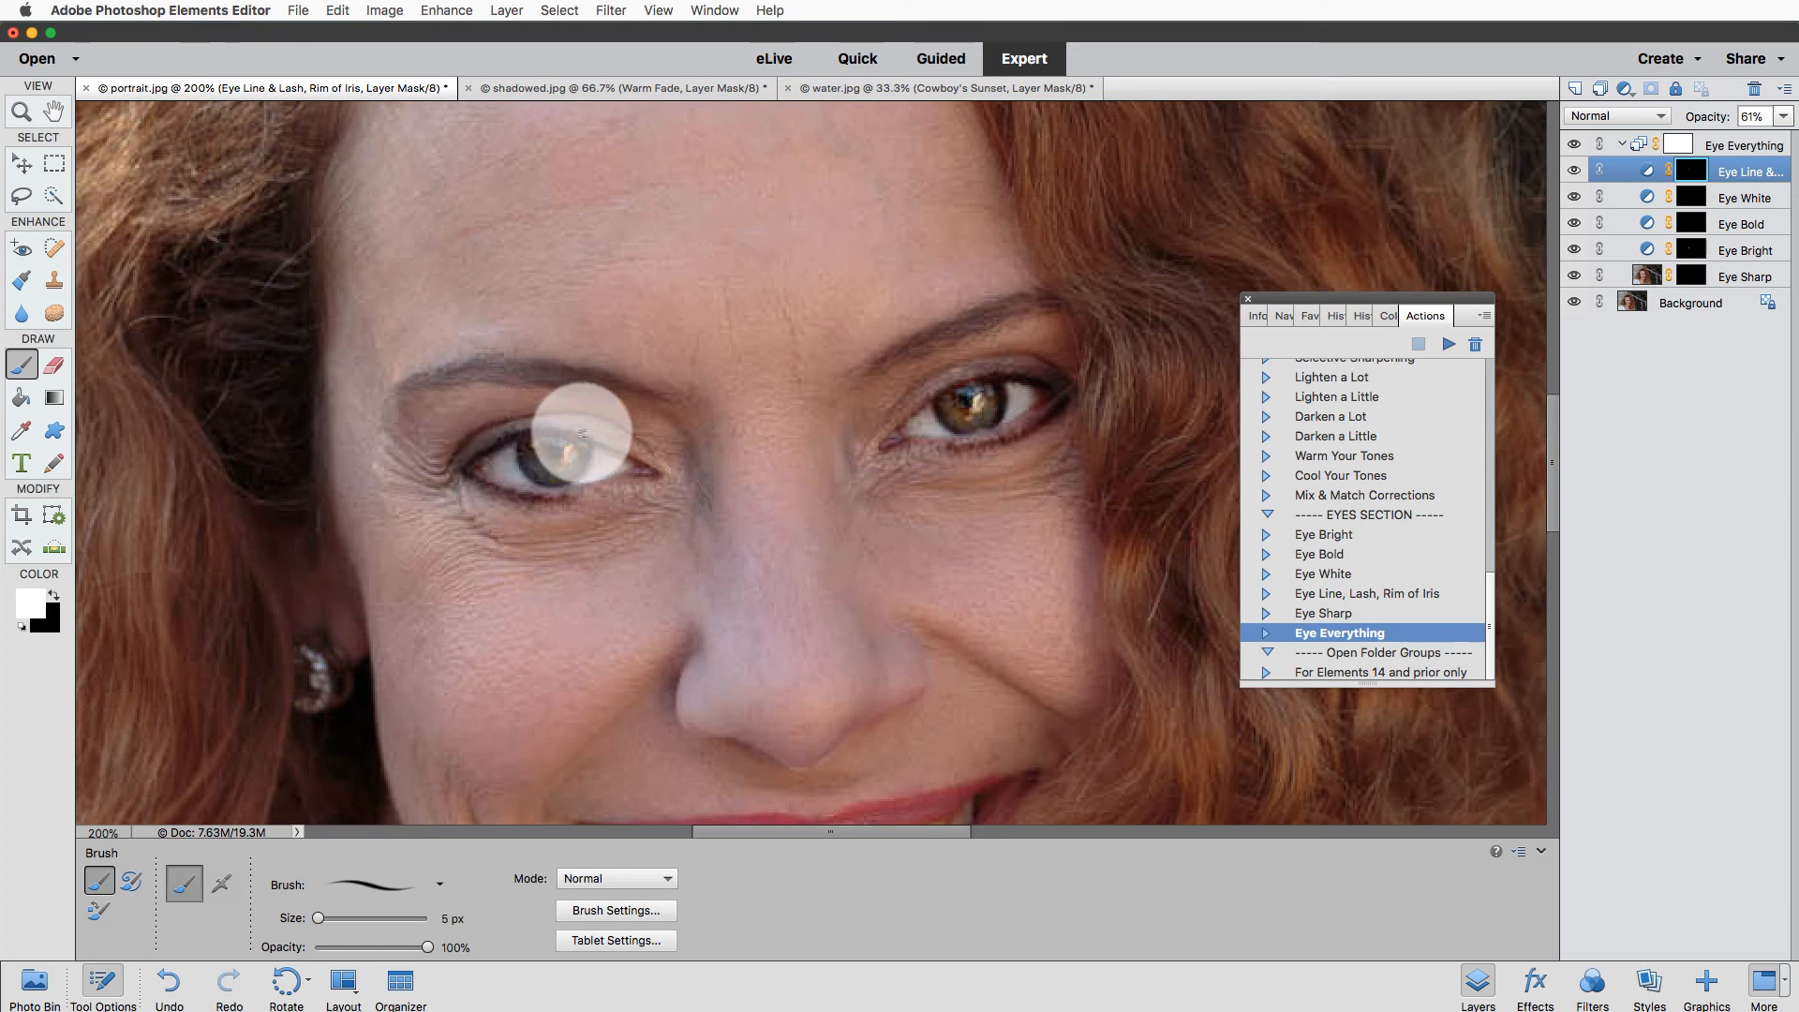
scroll(581, 440, "down", 2)
scroll(521, 459, "down", 1)
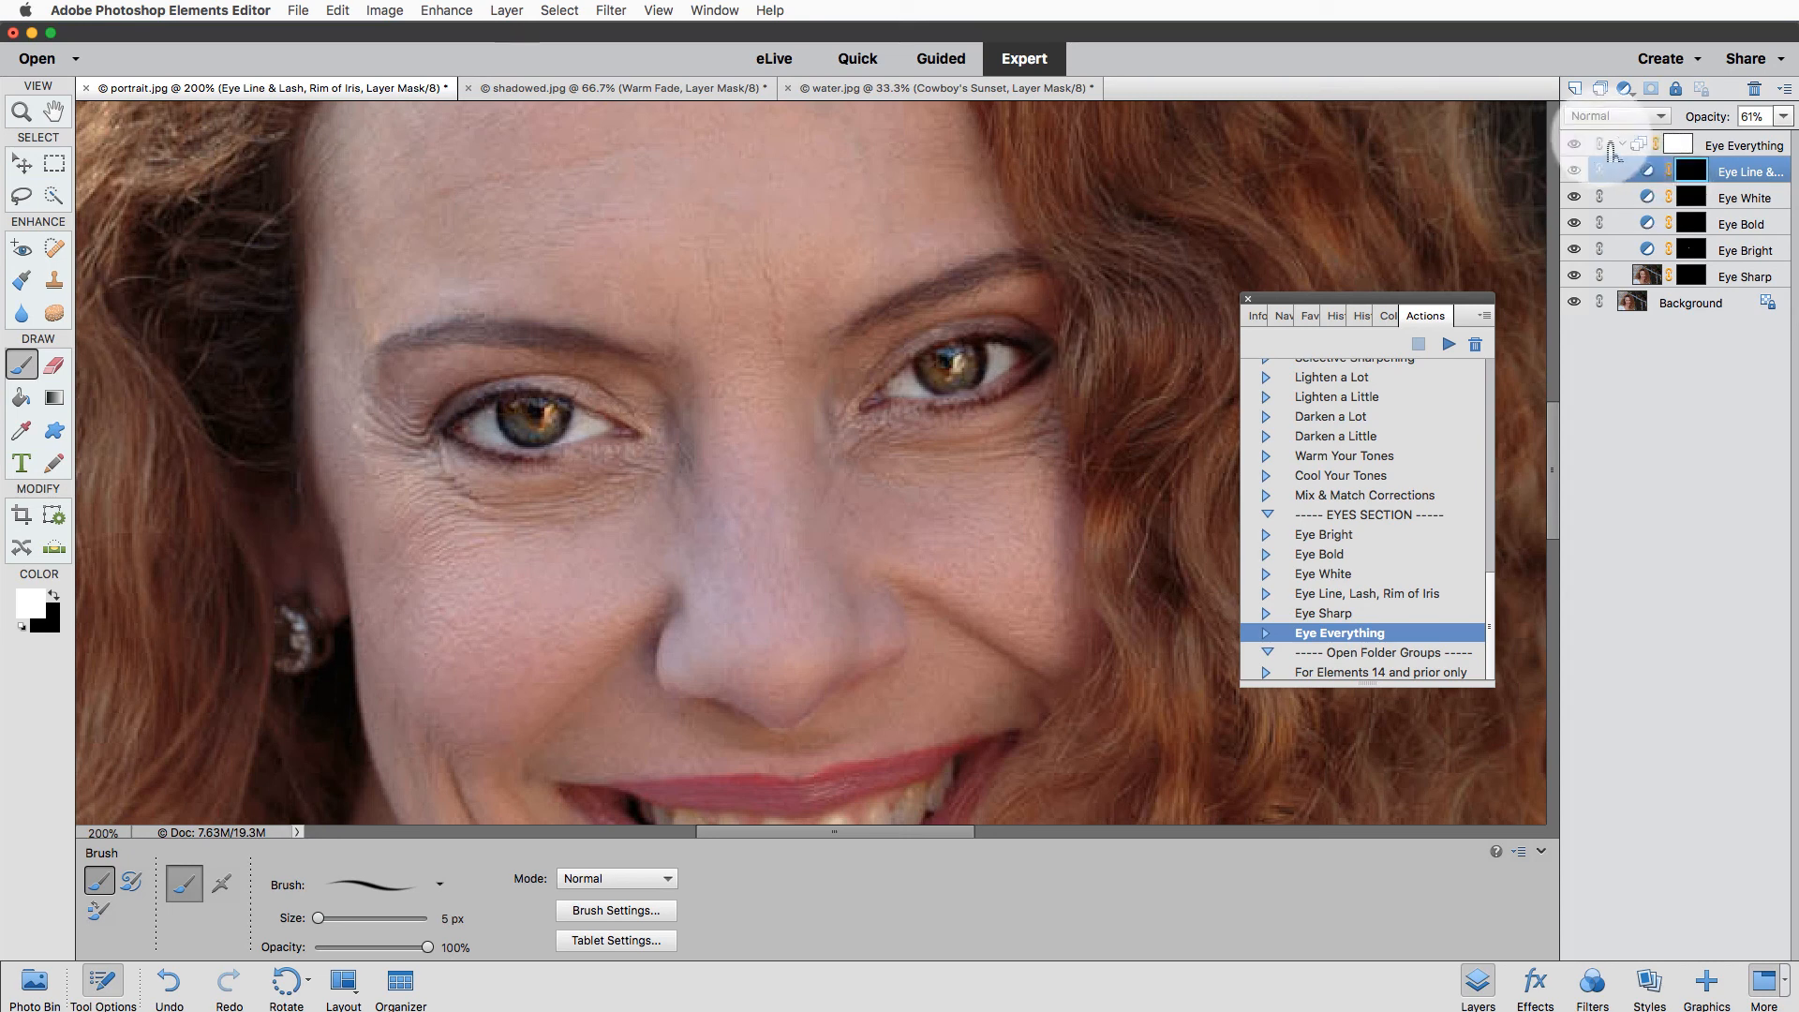
Compare the eyes with the Eye Everything group hidden and shown, viewing the whole portrait.
left_click(1573, 144)
left_click(1574, 144)
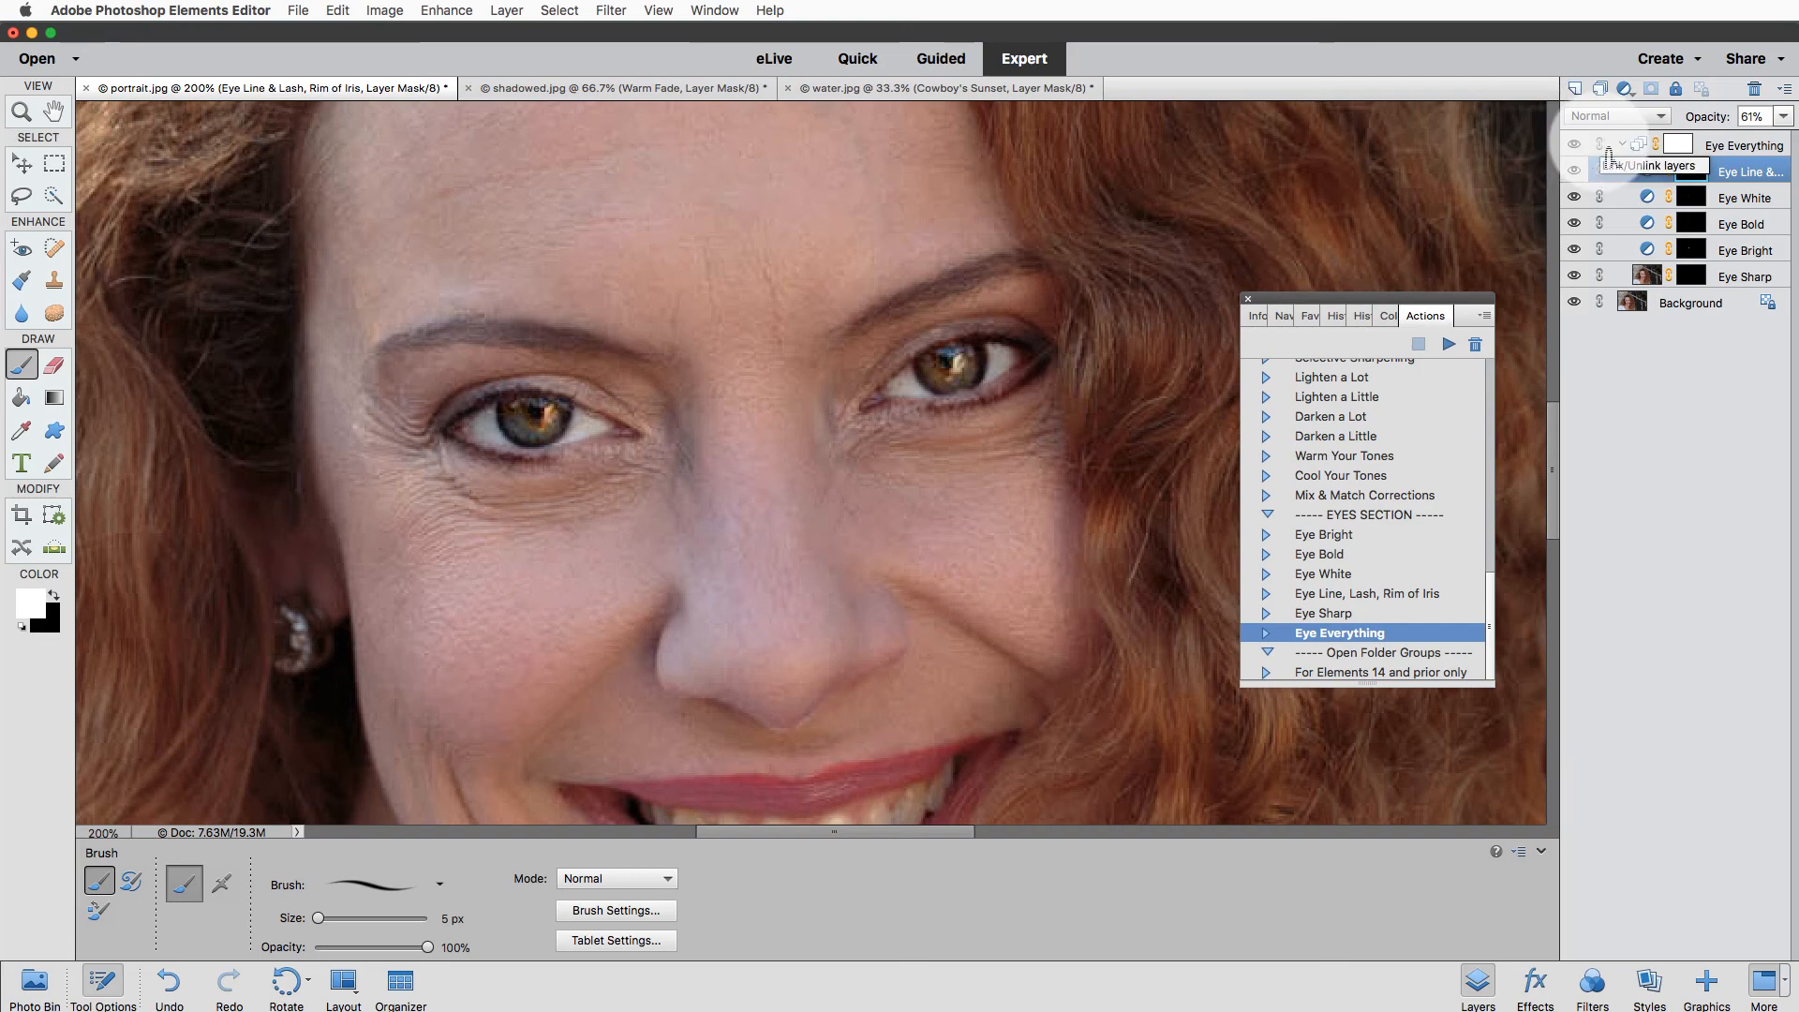
key("super+0")
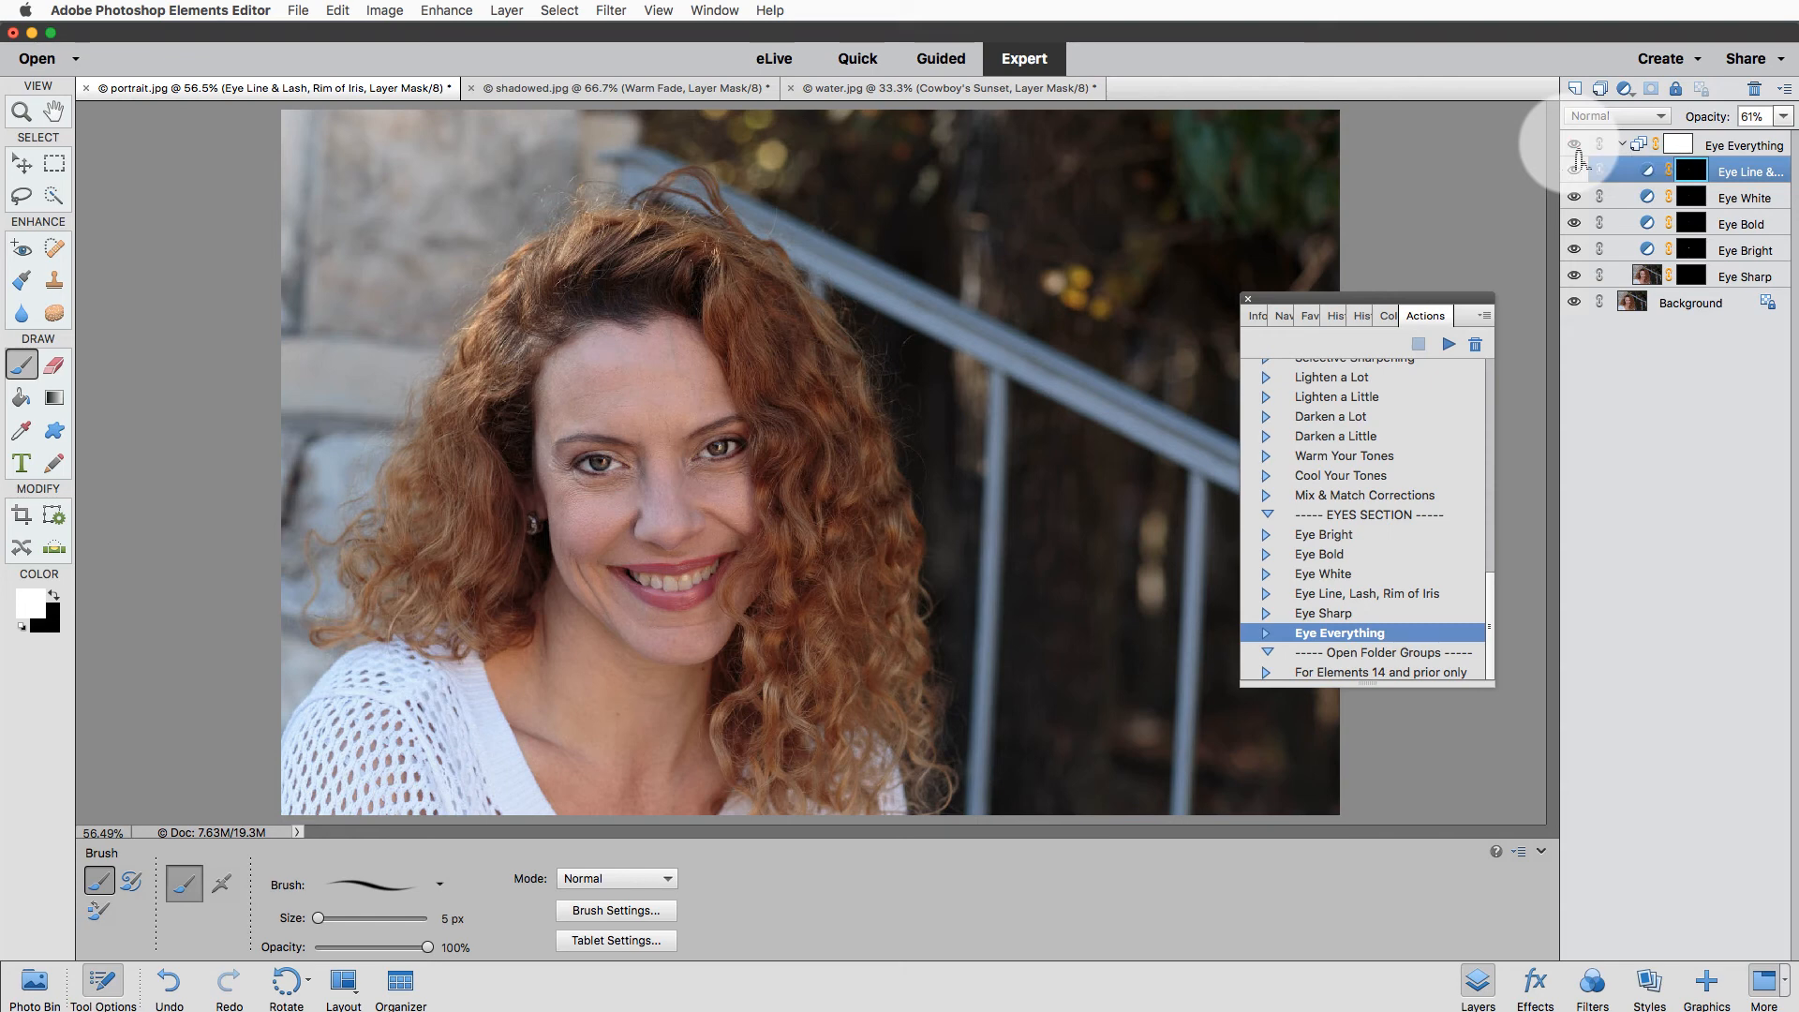
Set the Eye Everything group's opacity to 71%.
left_click(1761, 146)
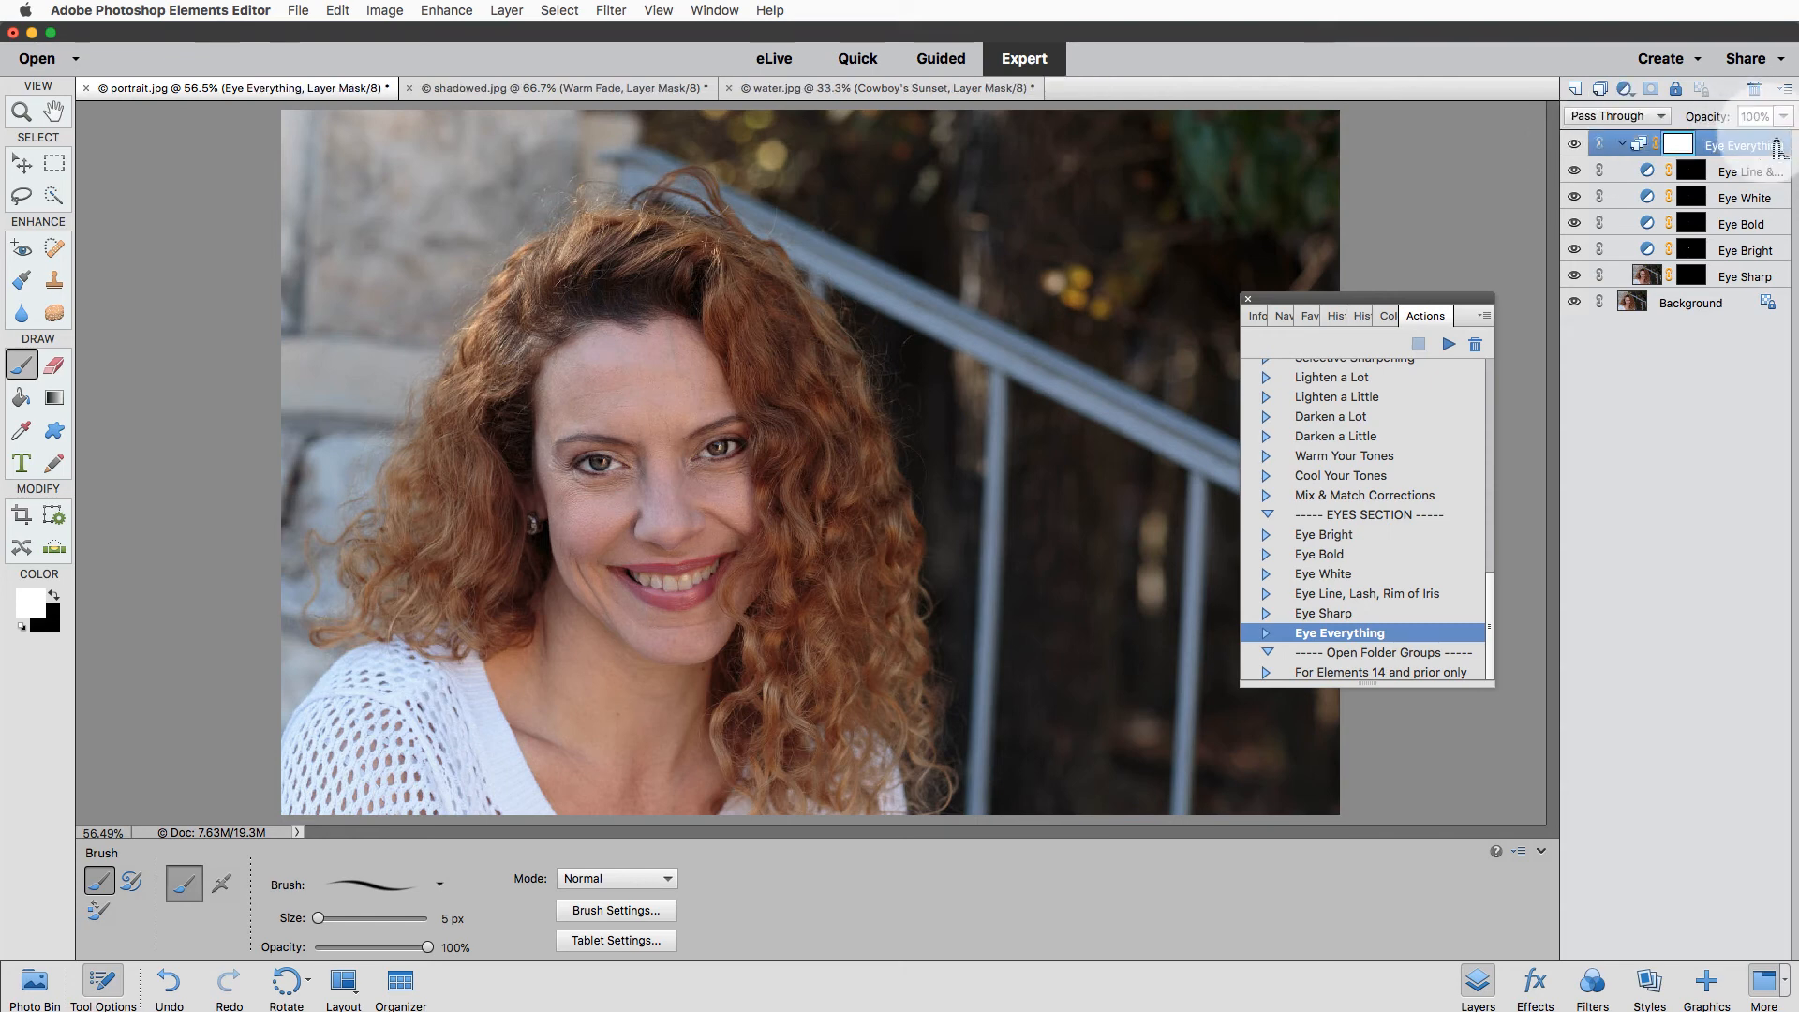
left_click_drag(1783, 118, 1747, 138)
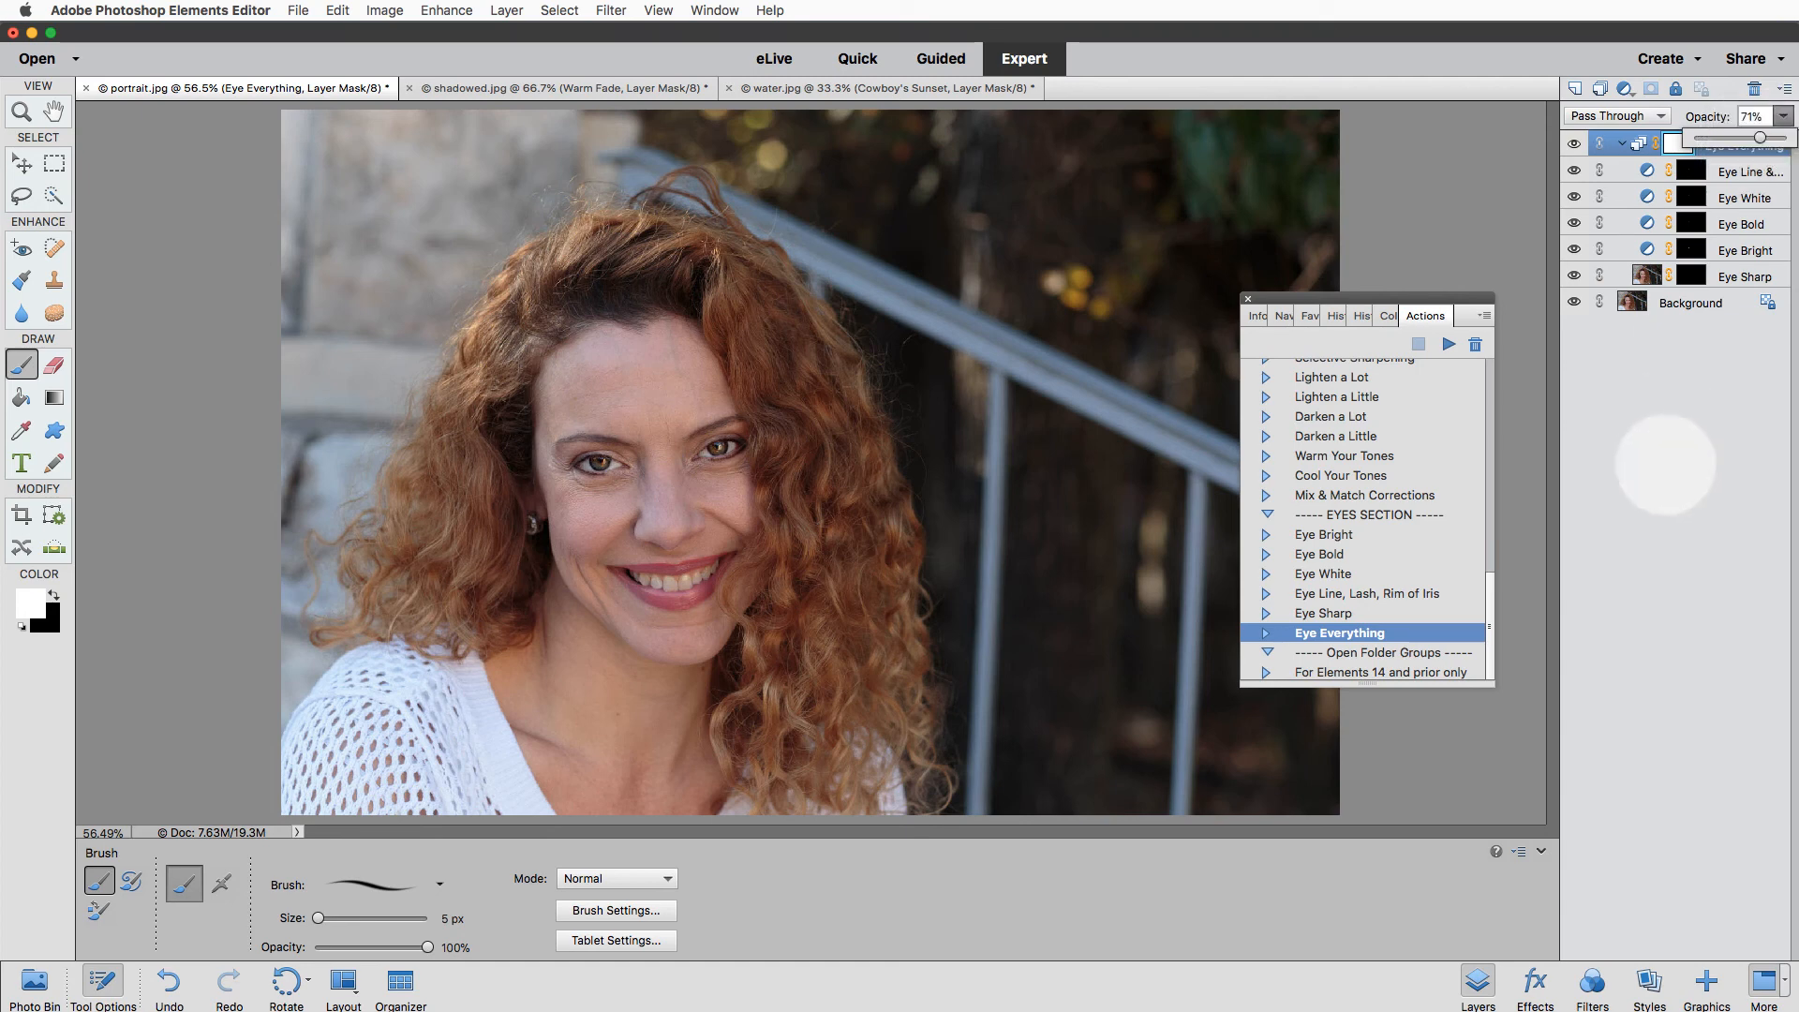
left_click(1667, 464)
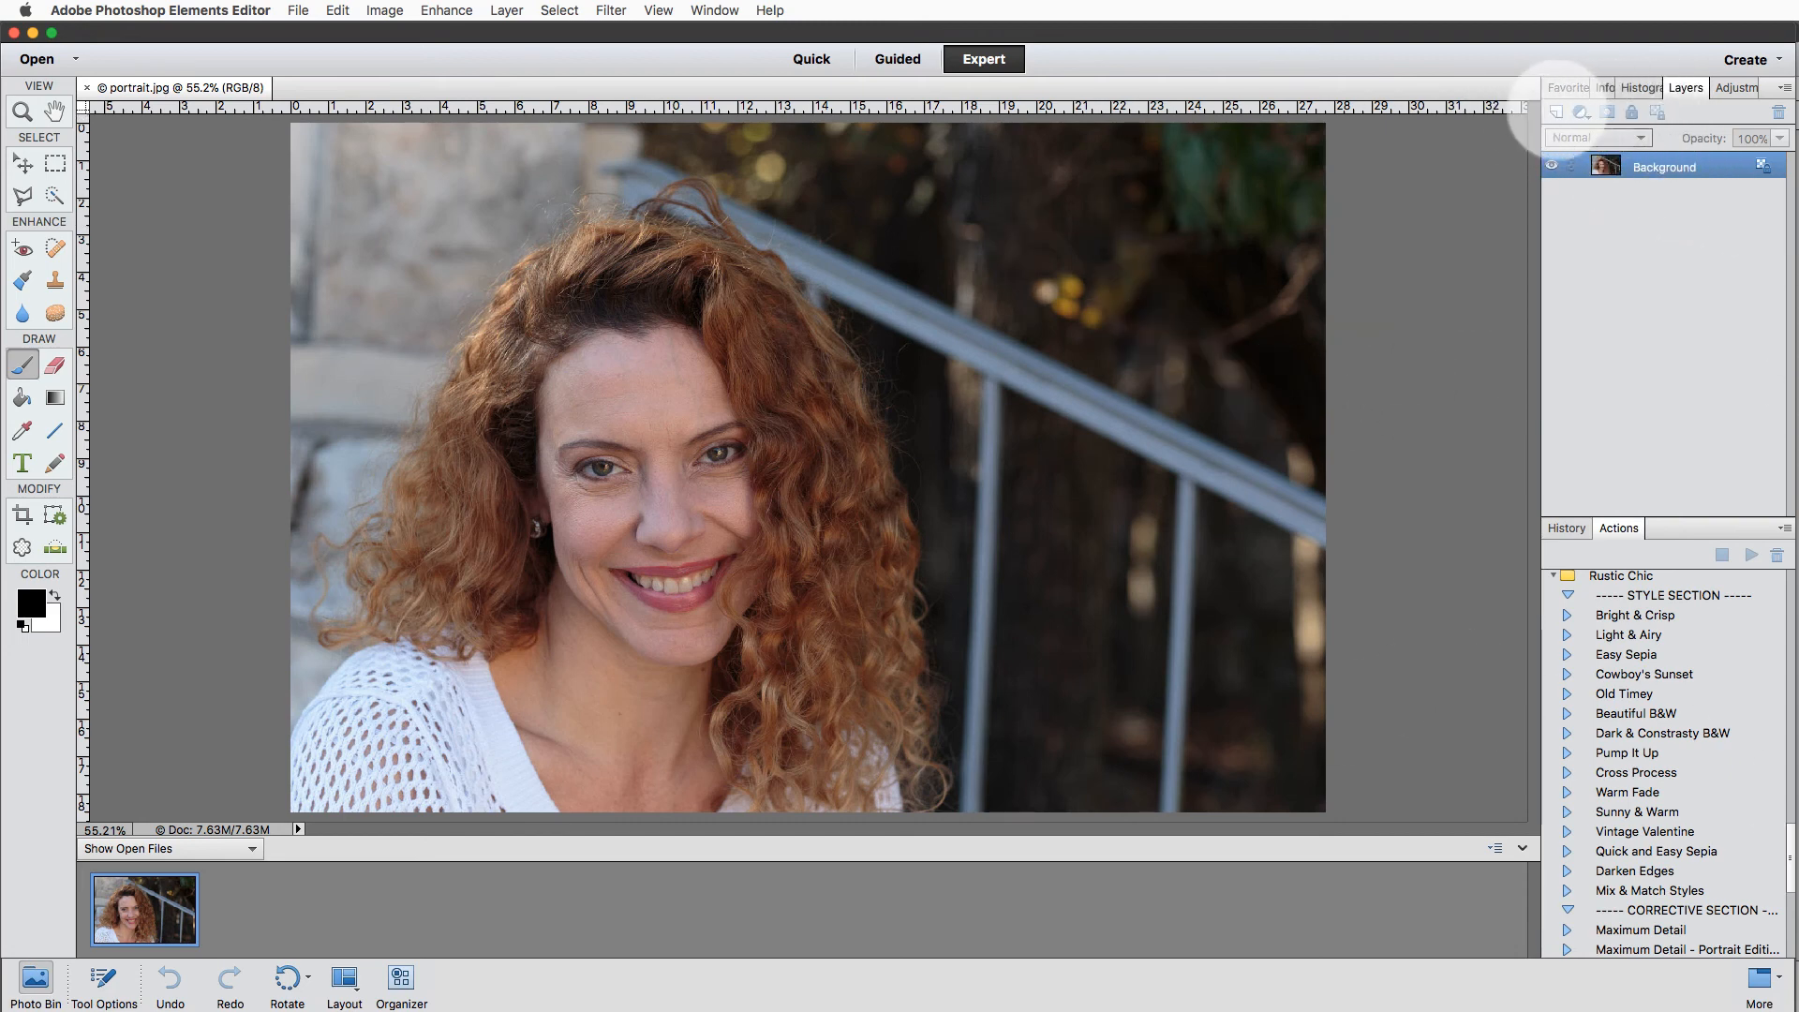
Run the Beautiful B&W action on the fresh portrait.jpg and keep the suggested group name.
left_click(1649, 717)
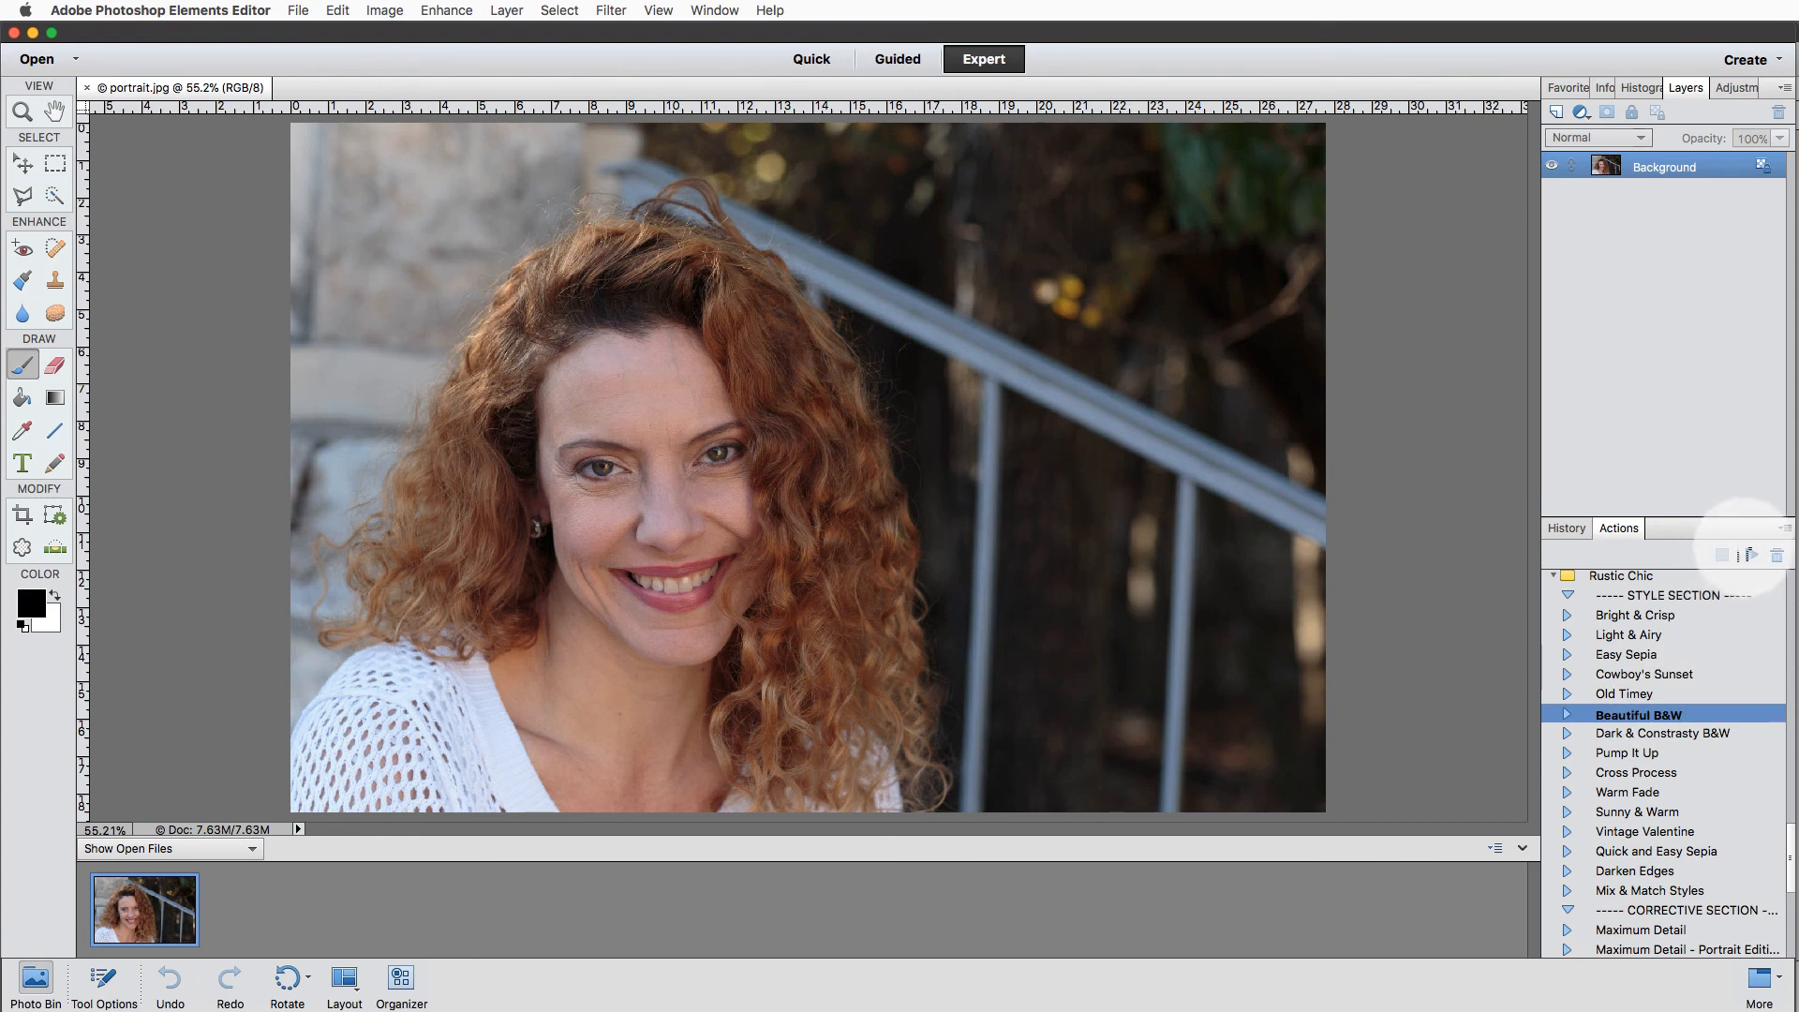
left_click(1745, 555)
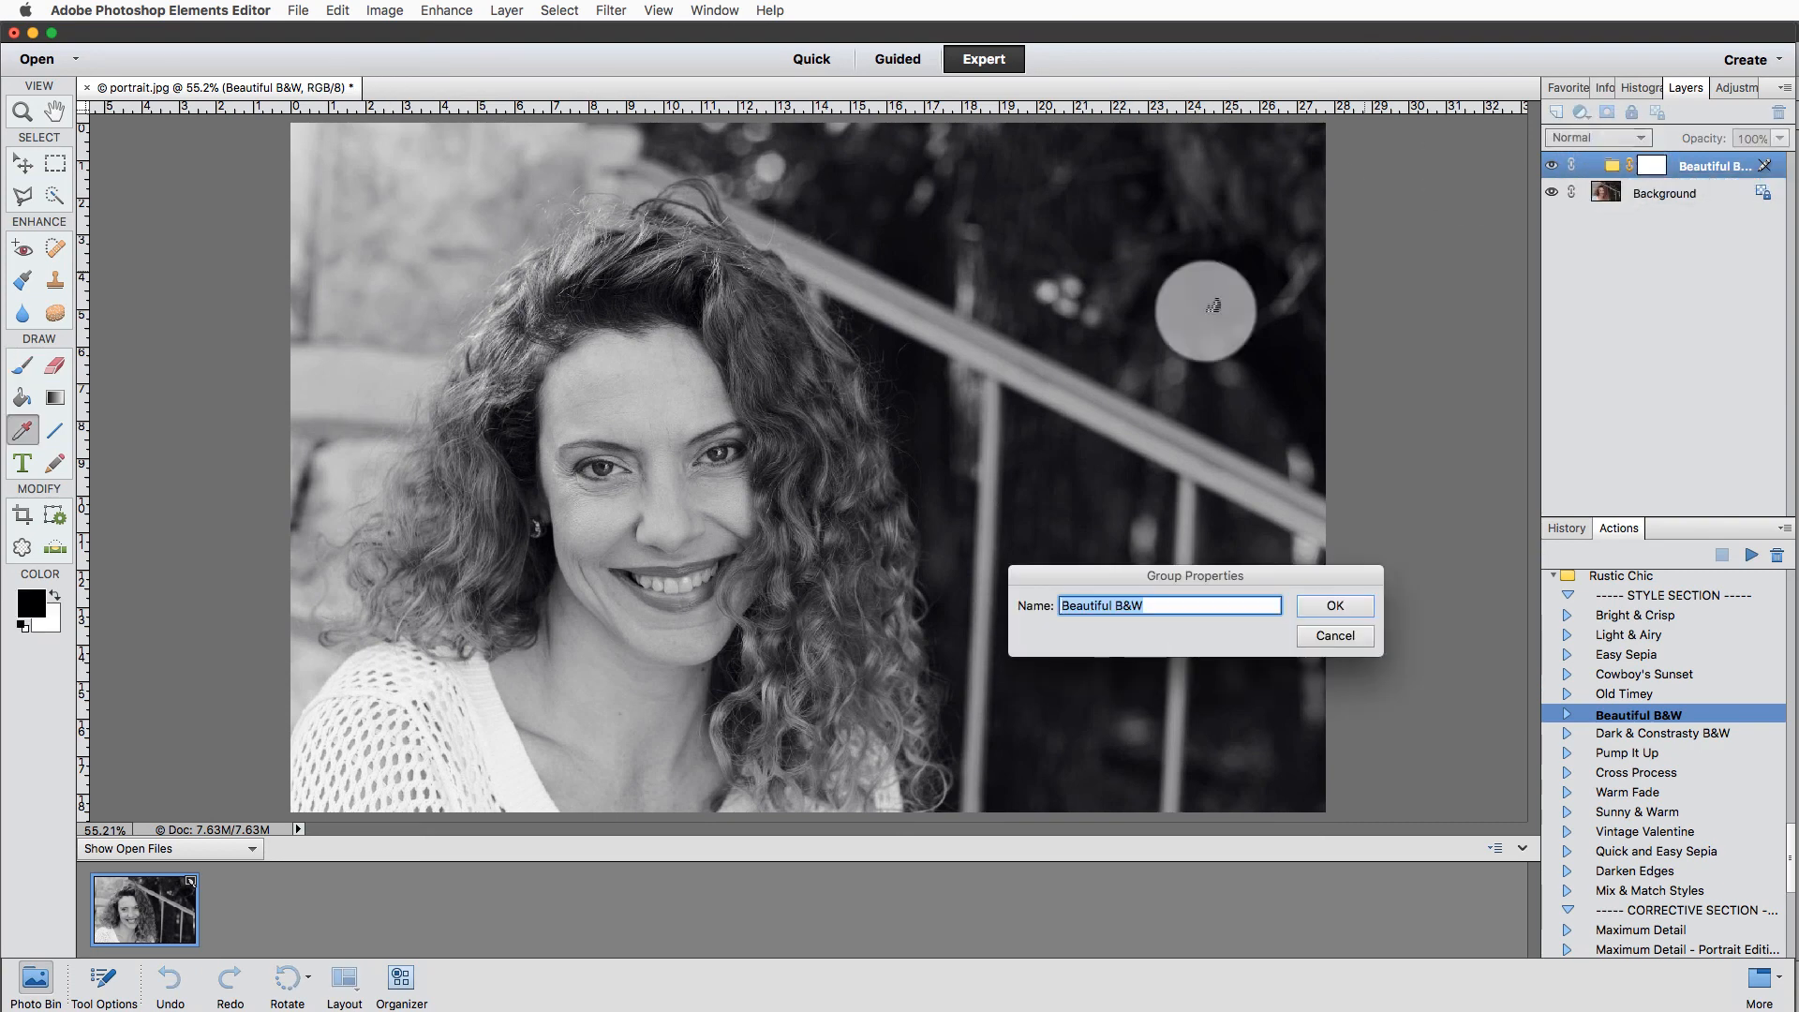
left_click(1335, 605)
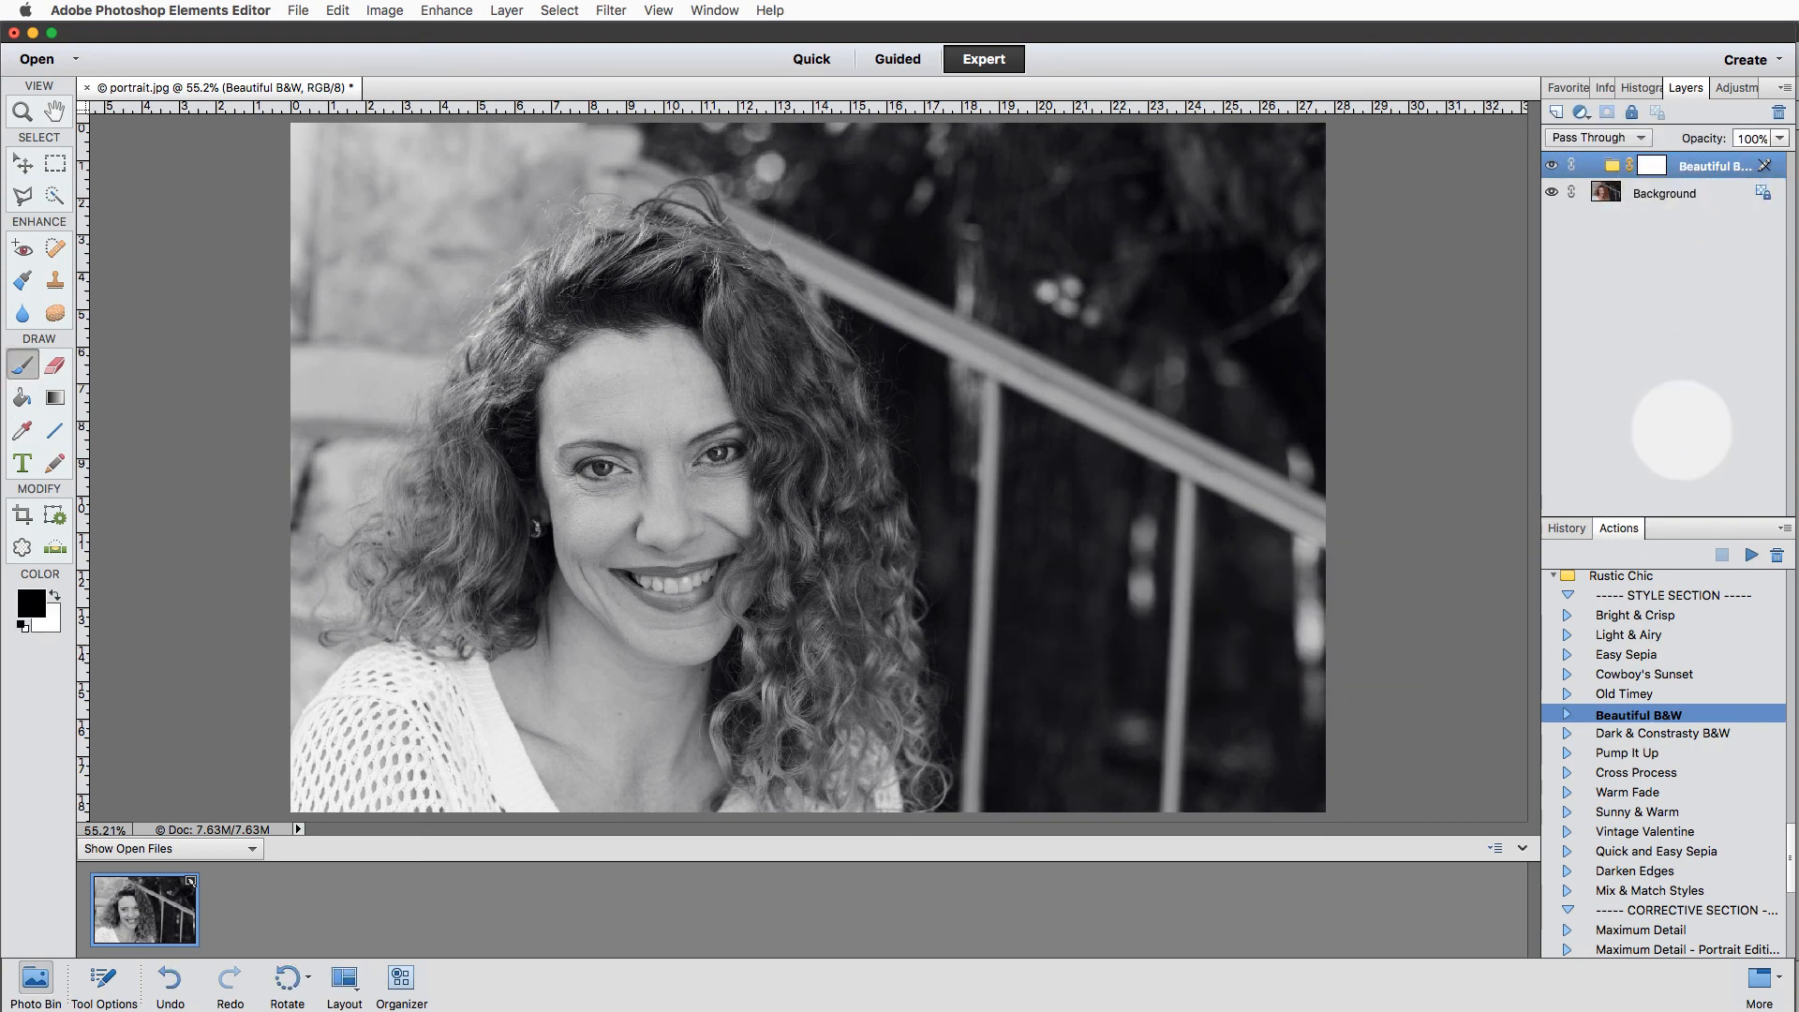
Run the For Elements 14 and prior only action to open the Beautiful B&W folder group into separate layers.
scroll(1663, 927, "down", 10)
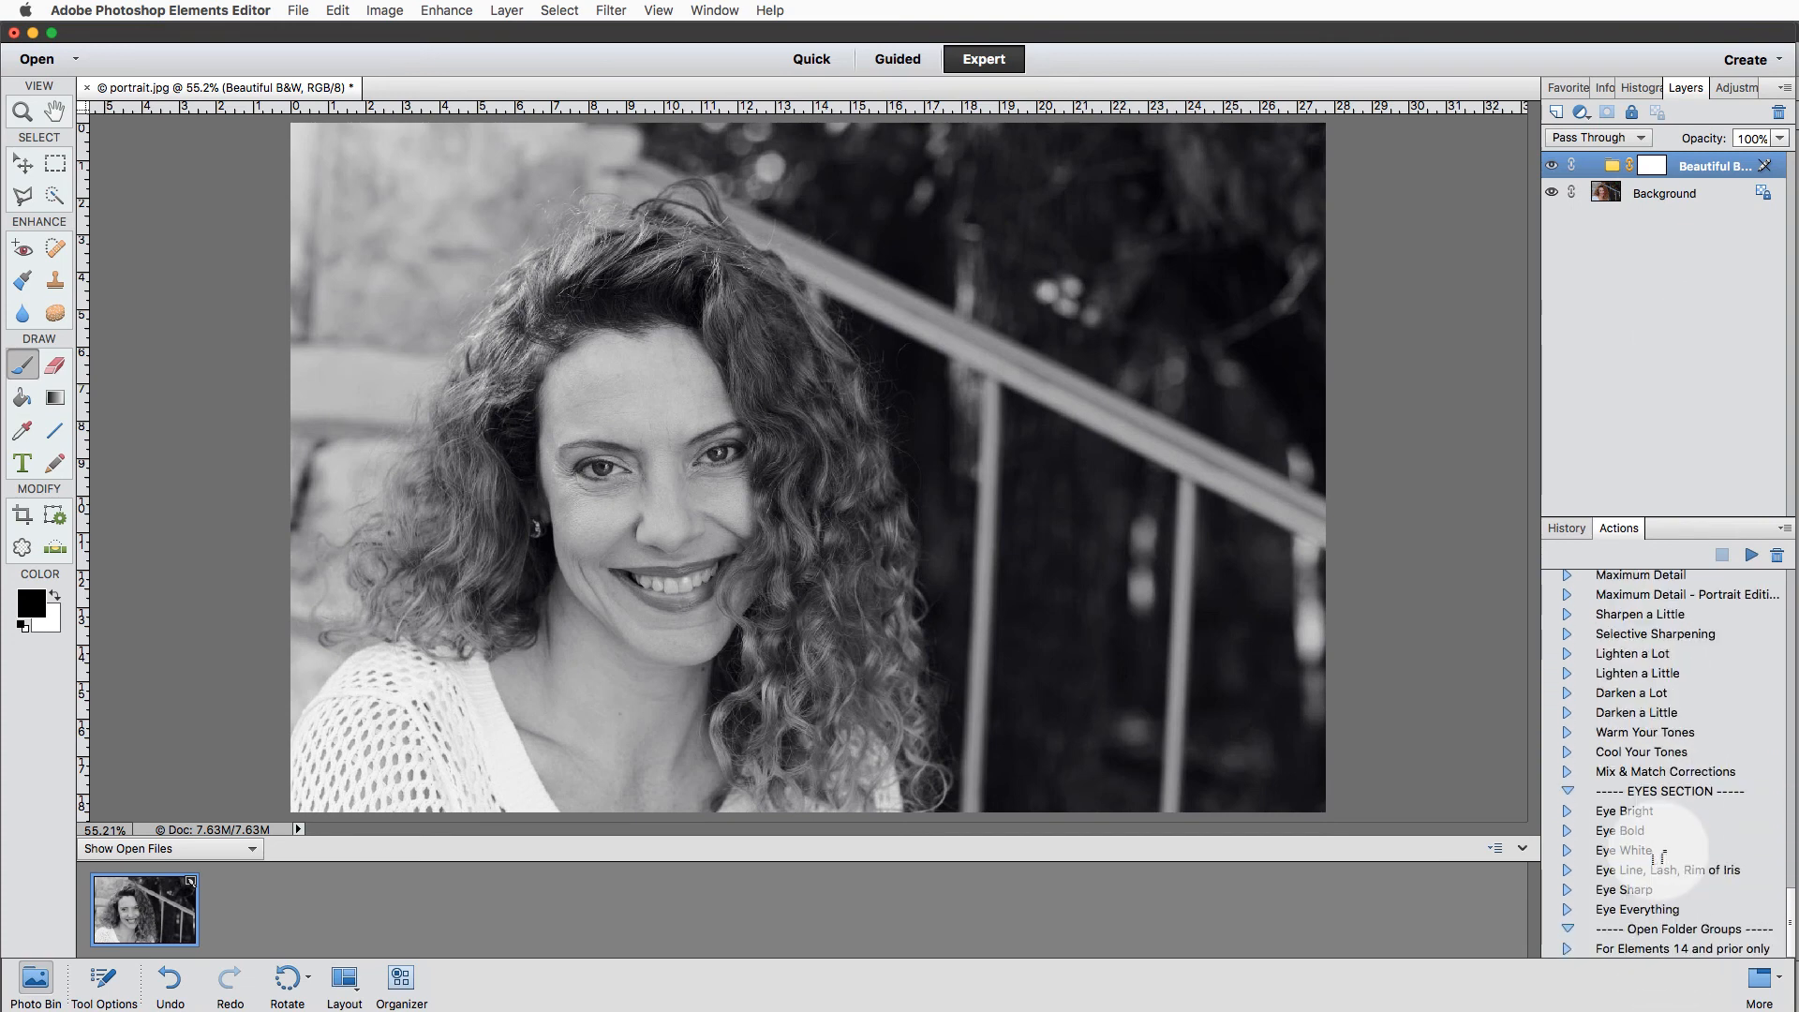
left_click(1664, 951)
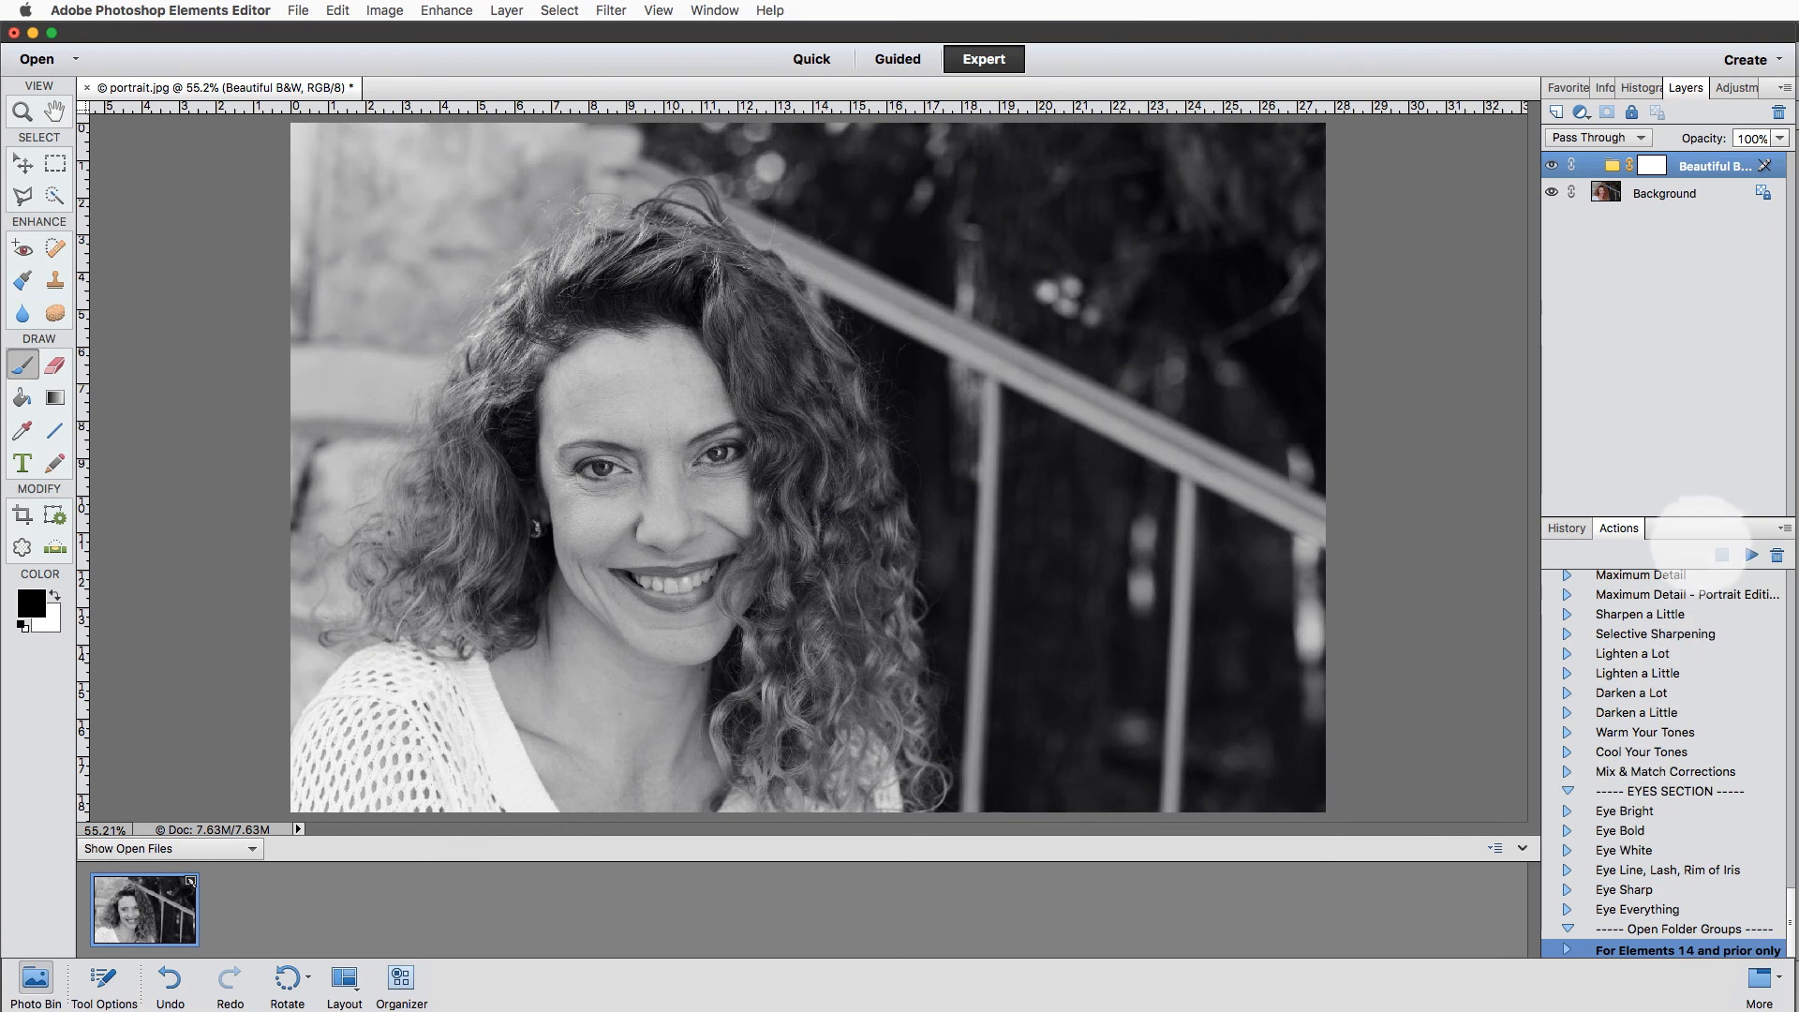
left_click(1748, 558)
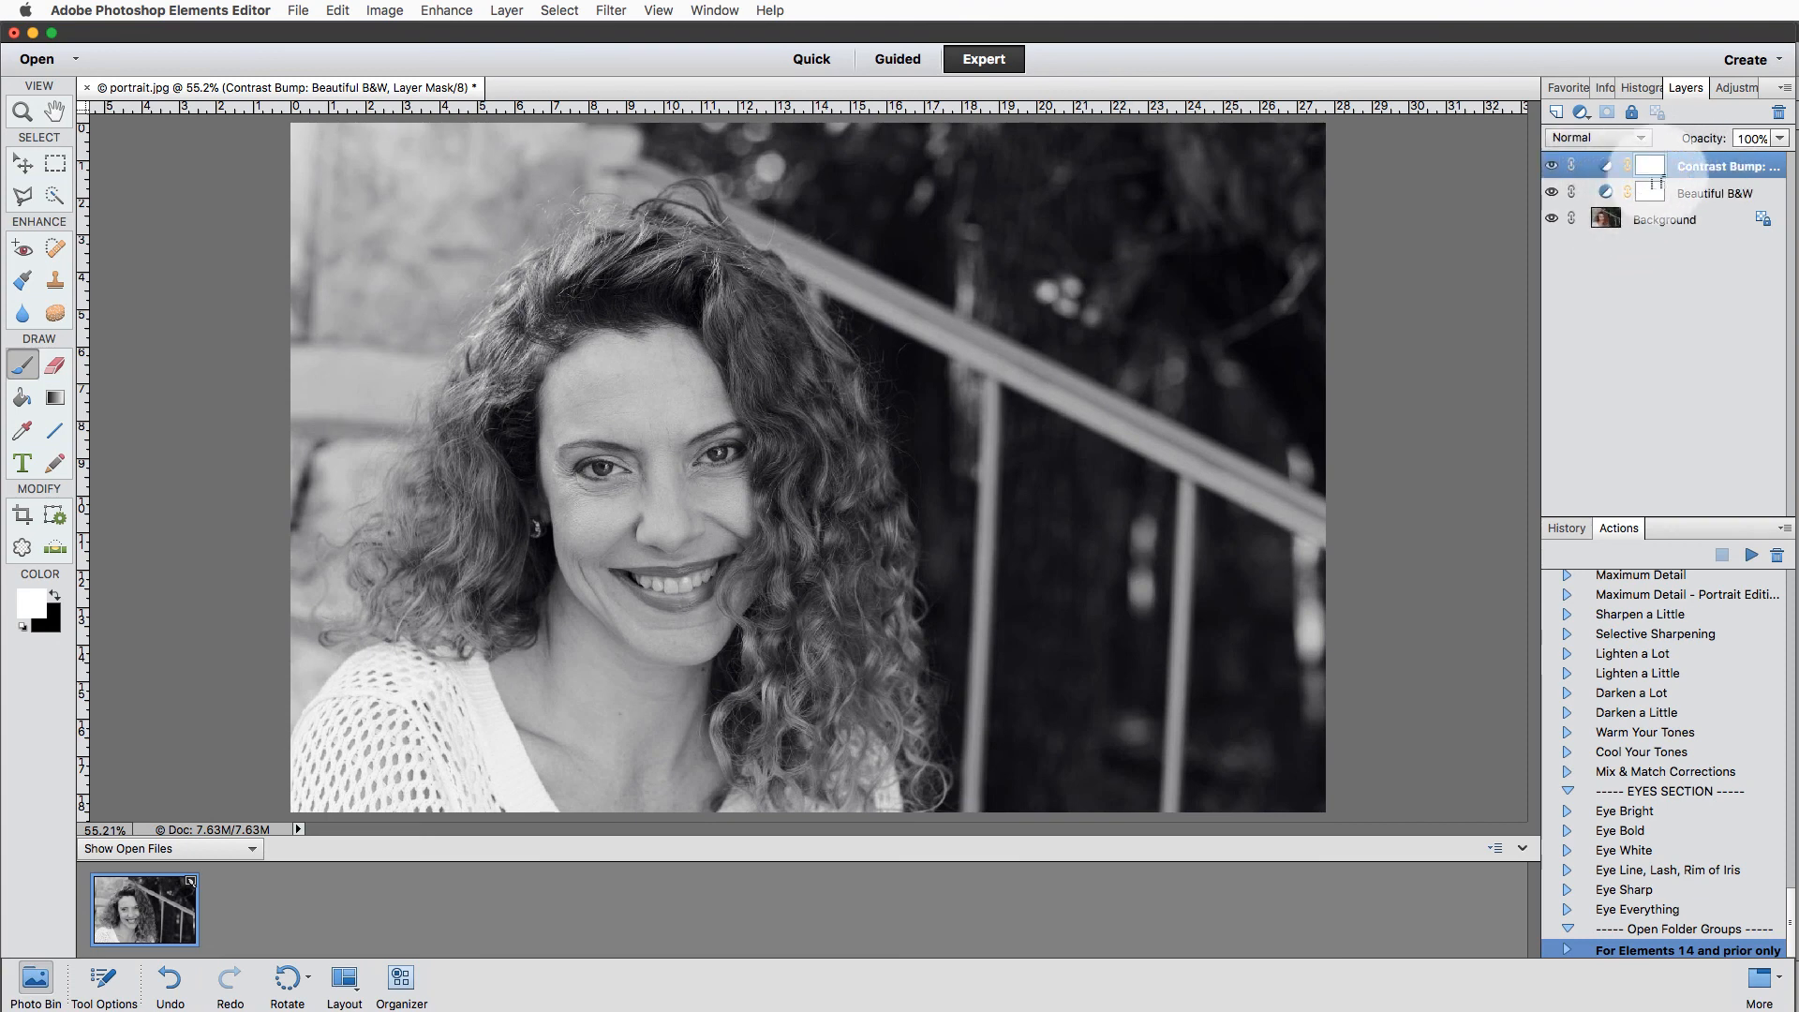
Enlarge the brush to 300 px and paint black over the woman on the Beautiful B&W layer mask, finishing at 100% brush opacity.
left_click(1651, 192)
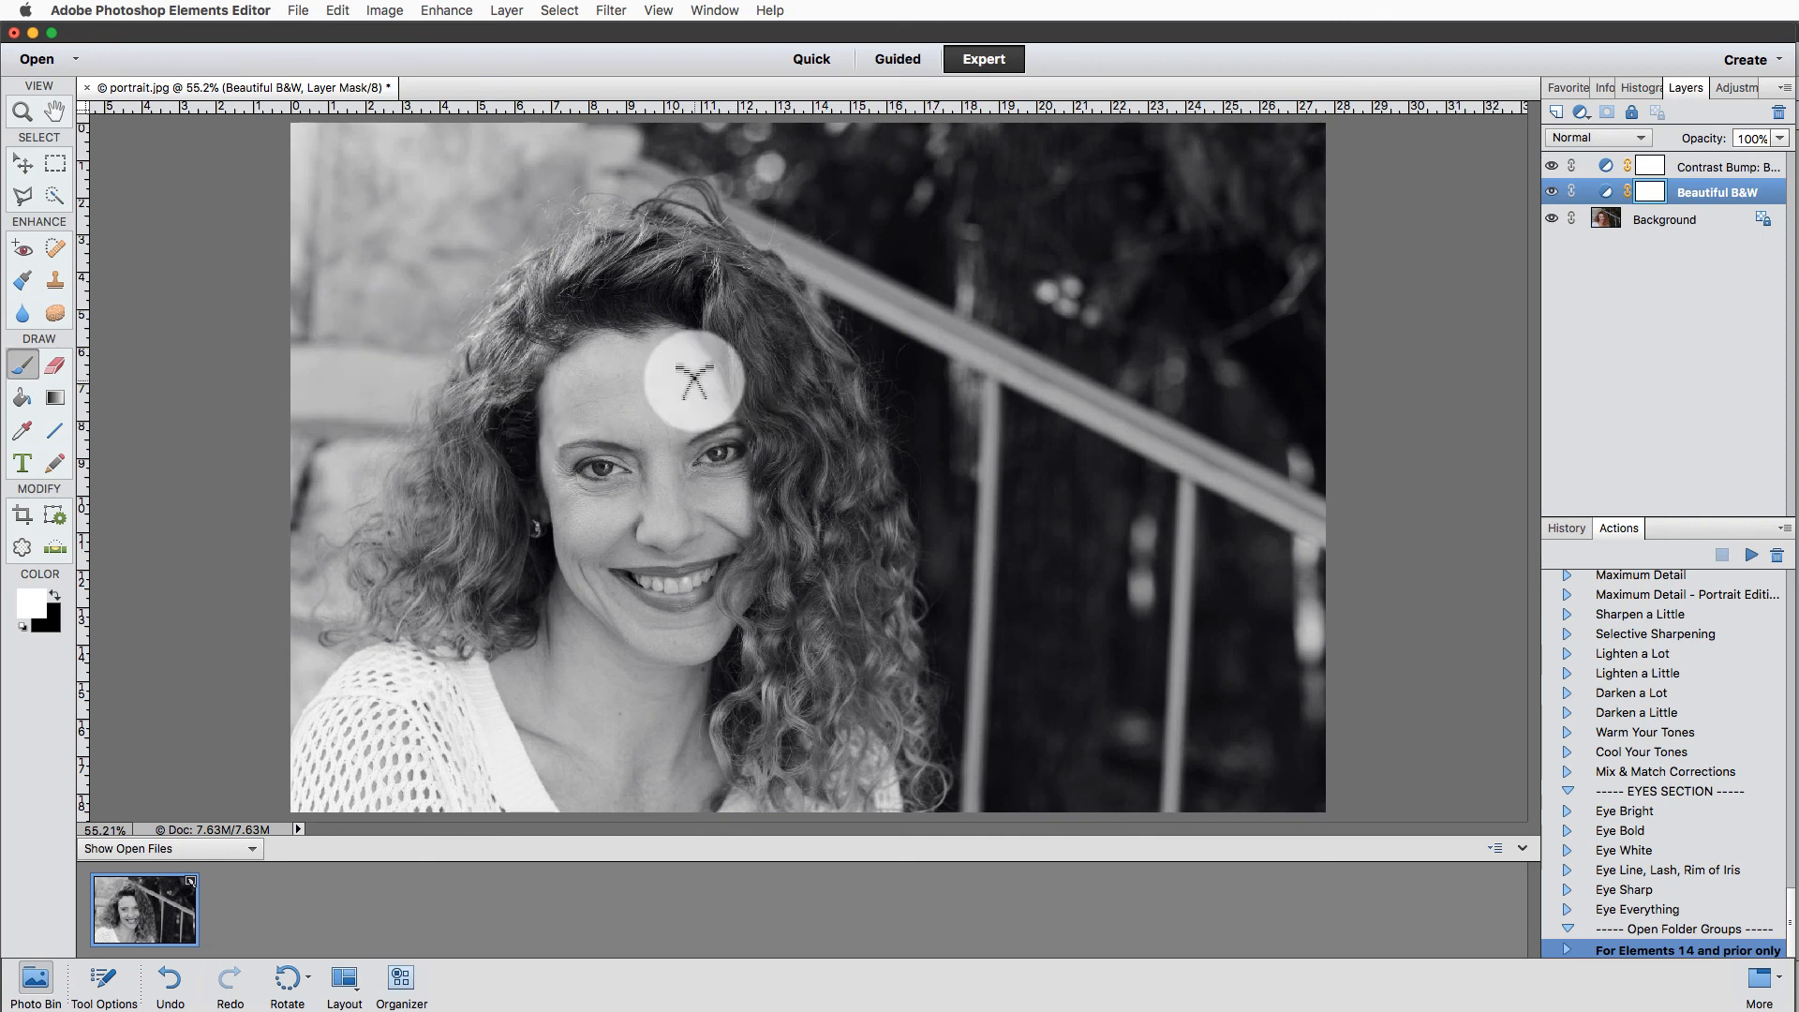
key("bracketright")
key("bracketright")
key("bracketright")
key("bracketright")
key("bracketright")
key("bracketright")
key("bracketright")
key("bracketright")
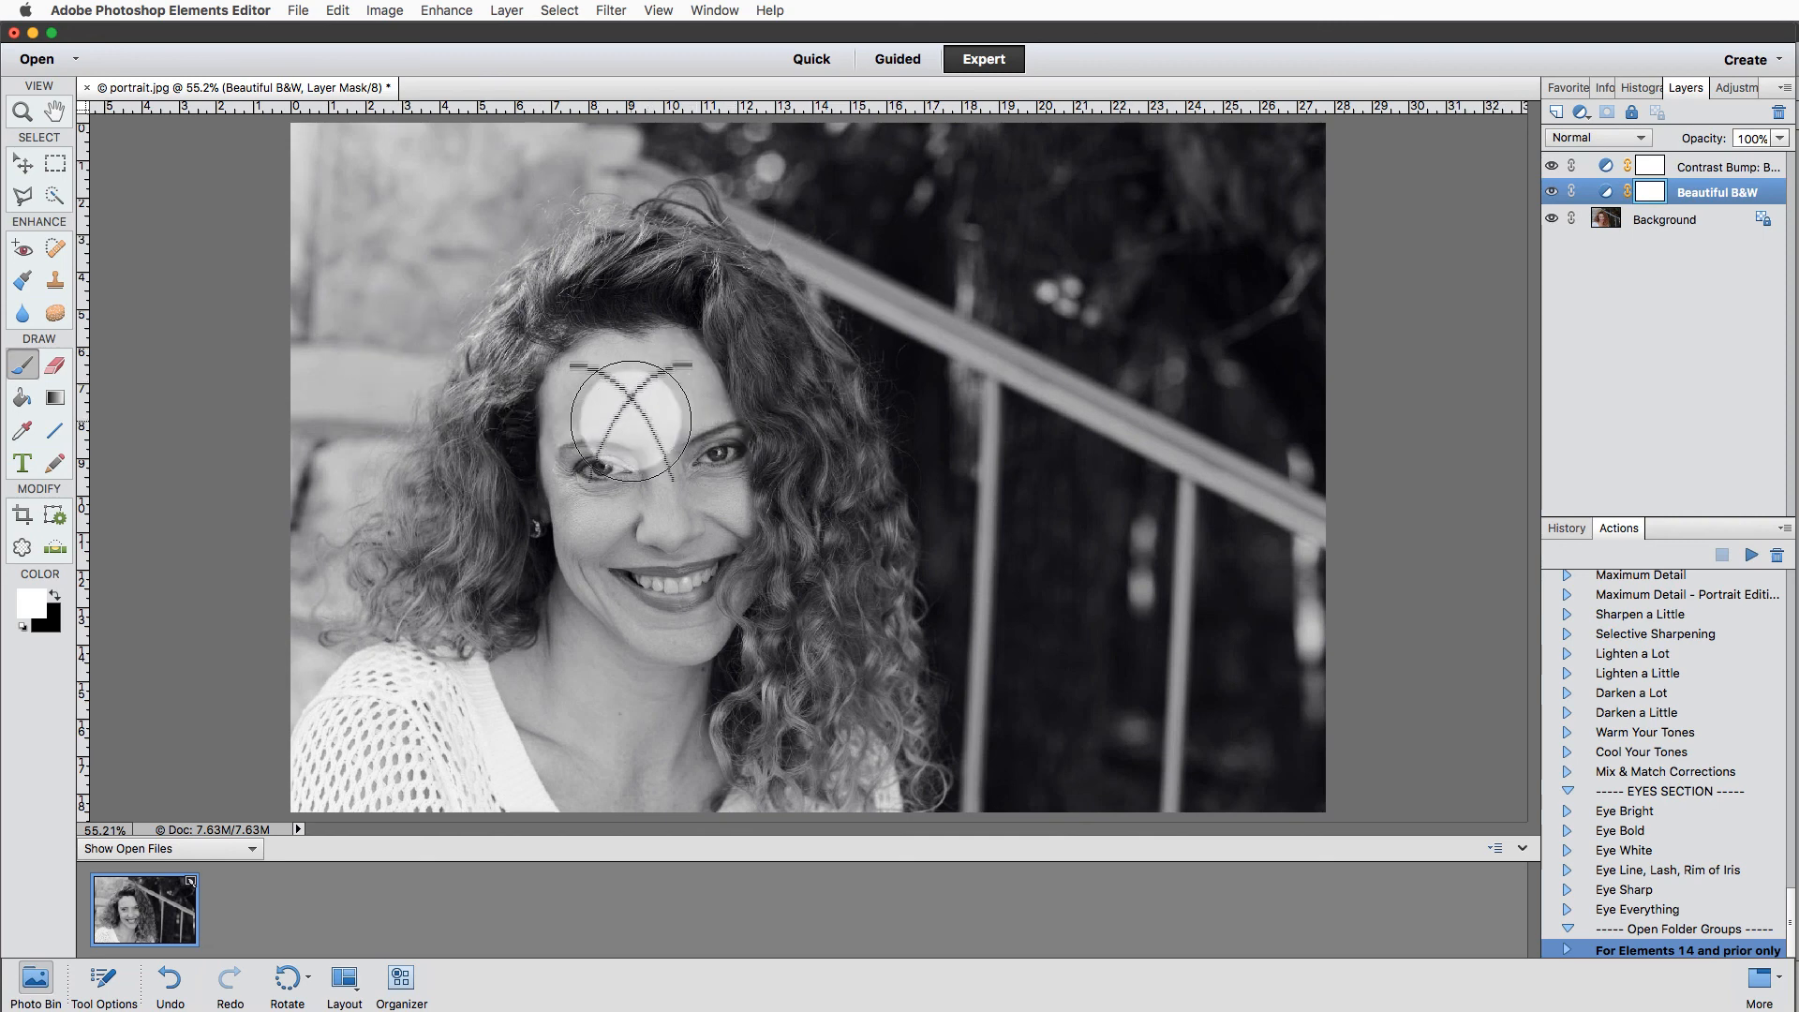
key("d")
mouse_move(630, 420)
left_mouse_down()
mouse_move(609, 337)
mouse_move(563, 357)
mouse_move(538, 404)
mouse_move(484, 527)
mouse_move(487, 652)
mouse_move(403, 765)
mouse_move(439, 729)
mouse_move(502, 758)
left_mouse_up()
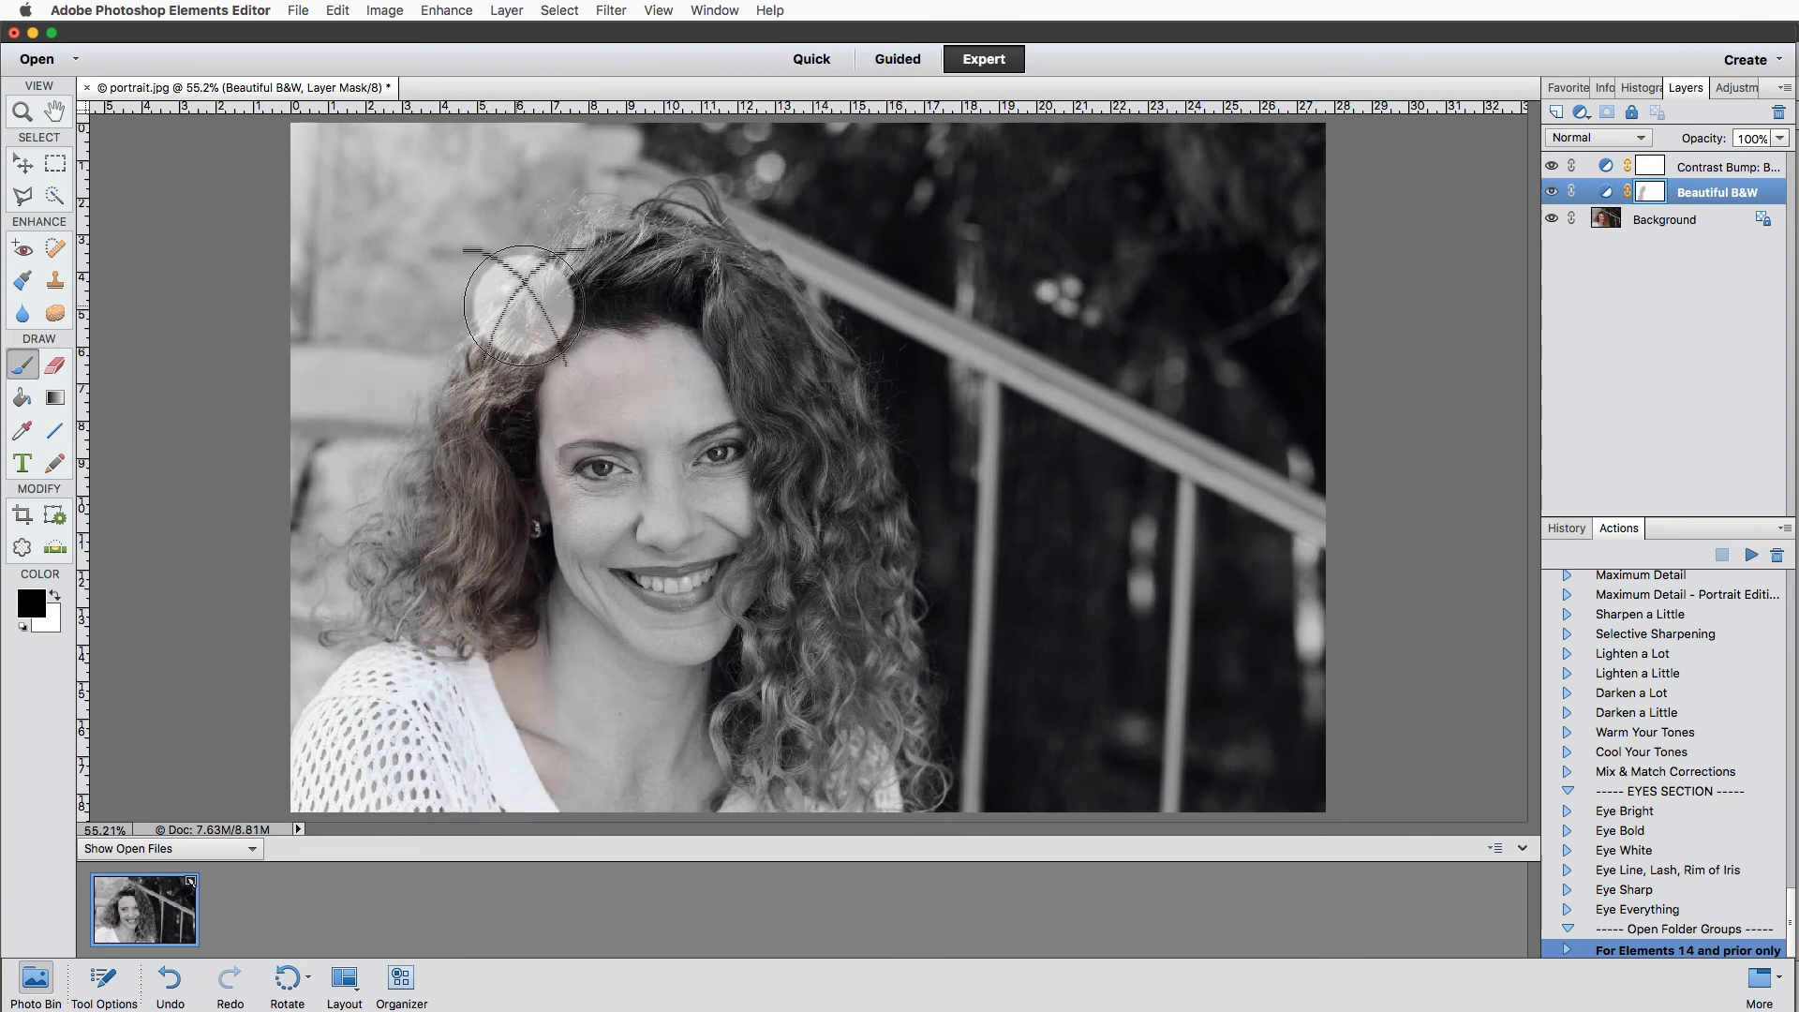
mouse_move(610, 319)
left_mouse_down()
mouse_move(578, 392)
mouse_move(671, 445)
mouse_move(703, 368)
mouse_move(808, 442)
mouse_move(795, 771)
mouse_move(655, 743)
mouse_move(450, 804)
mouse_move(419, 796)
left_mouse_up()
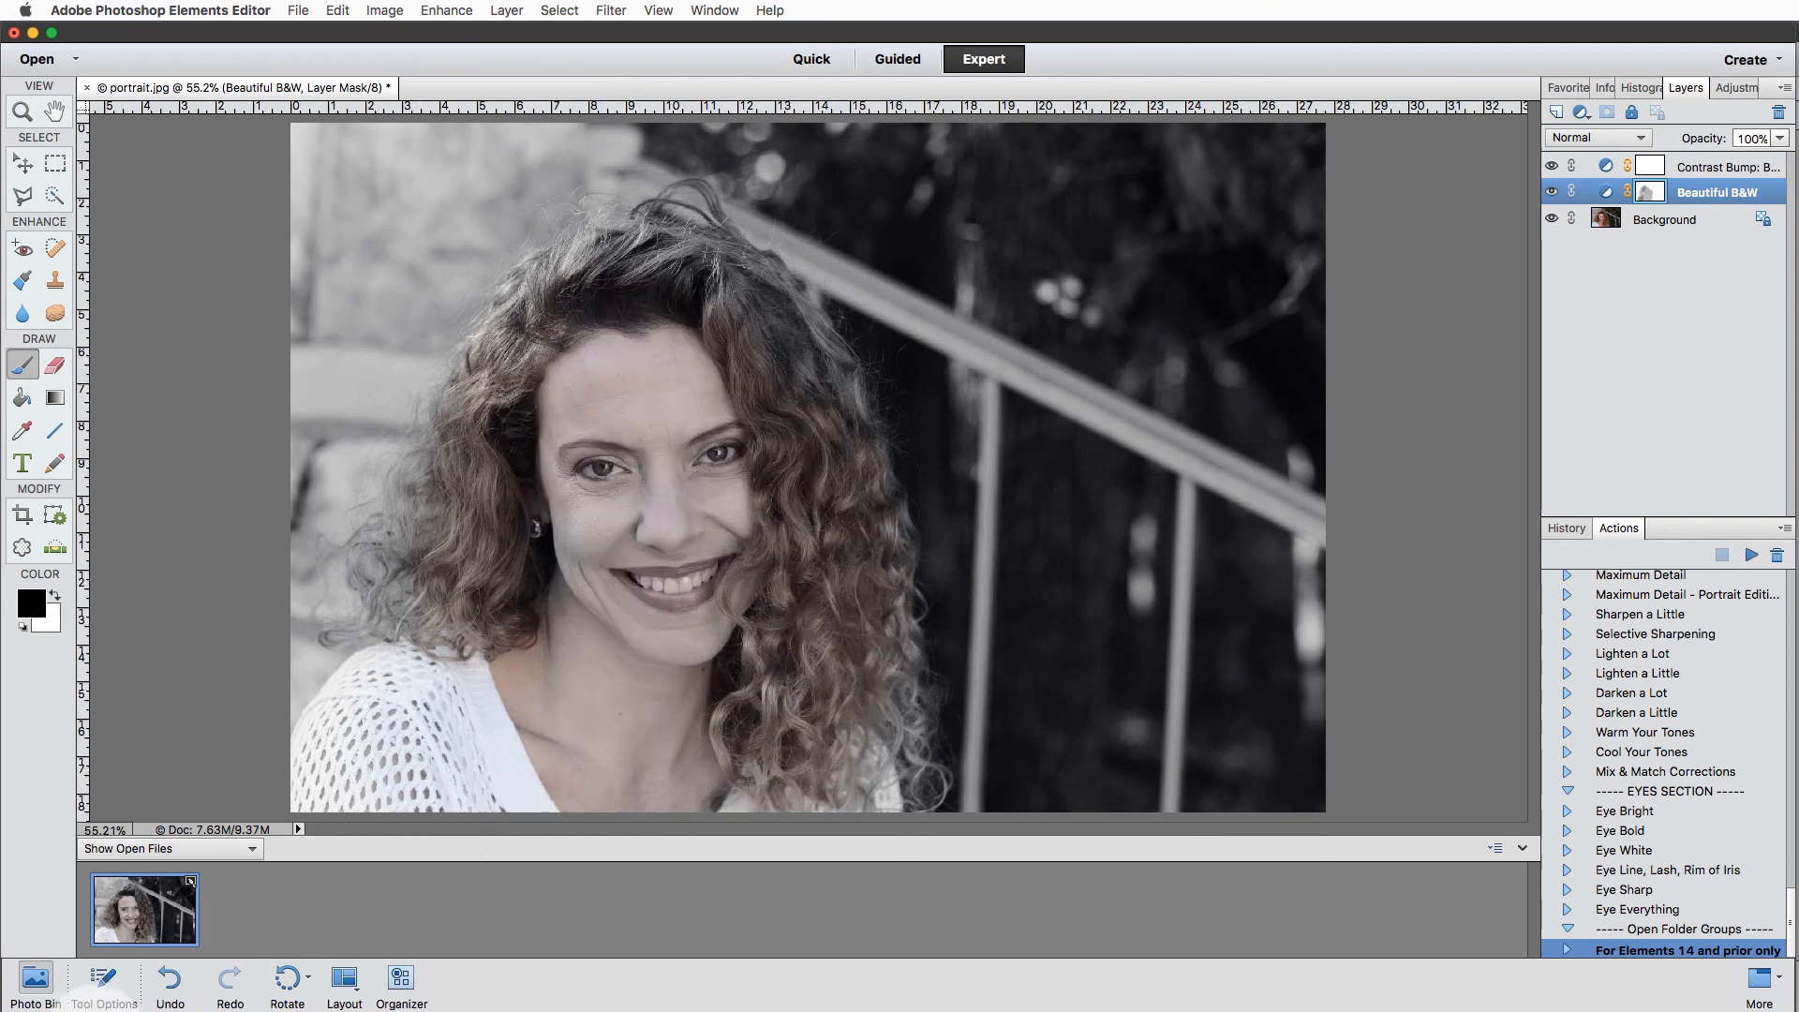
left_click(101, 981)
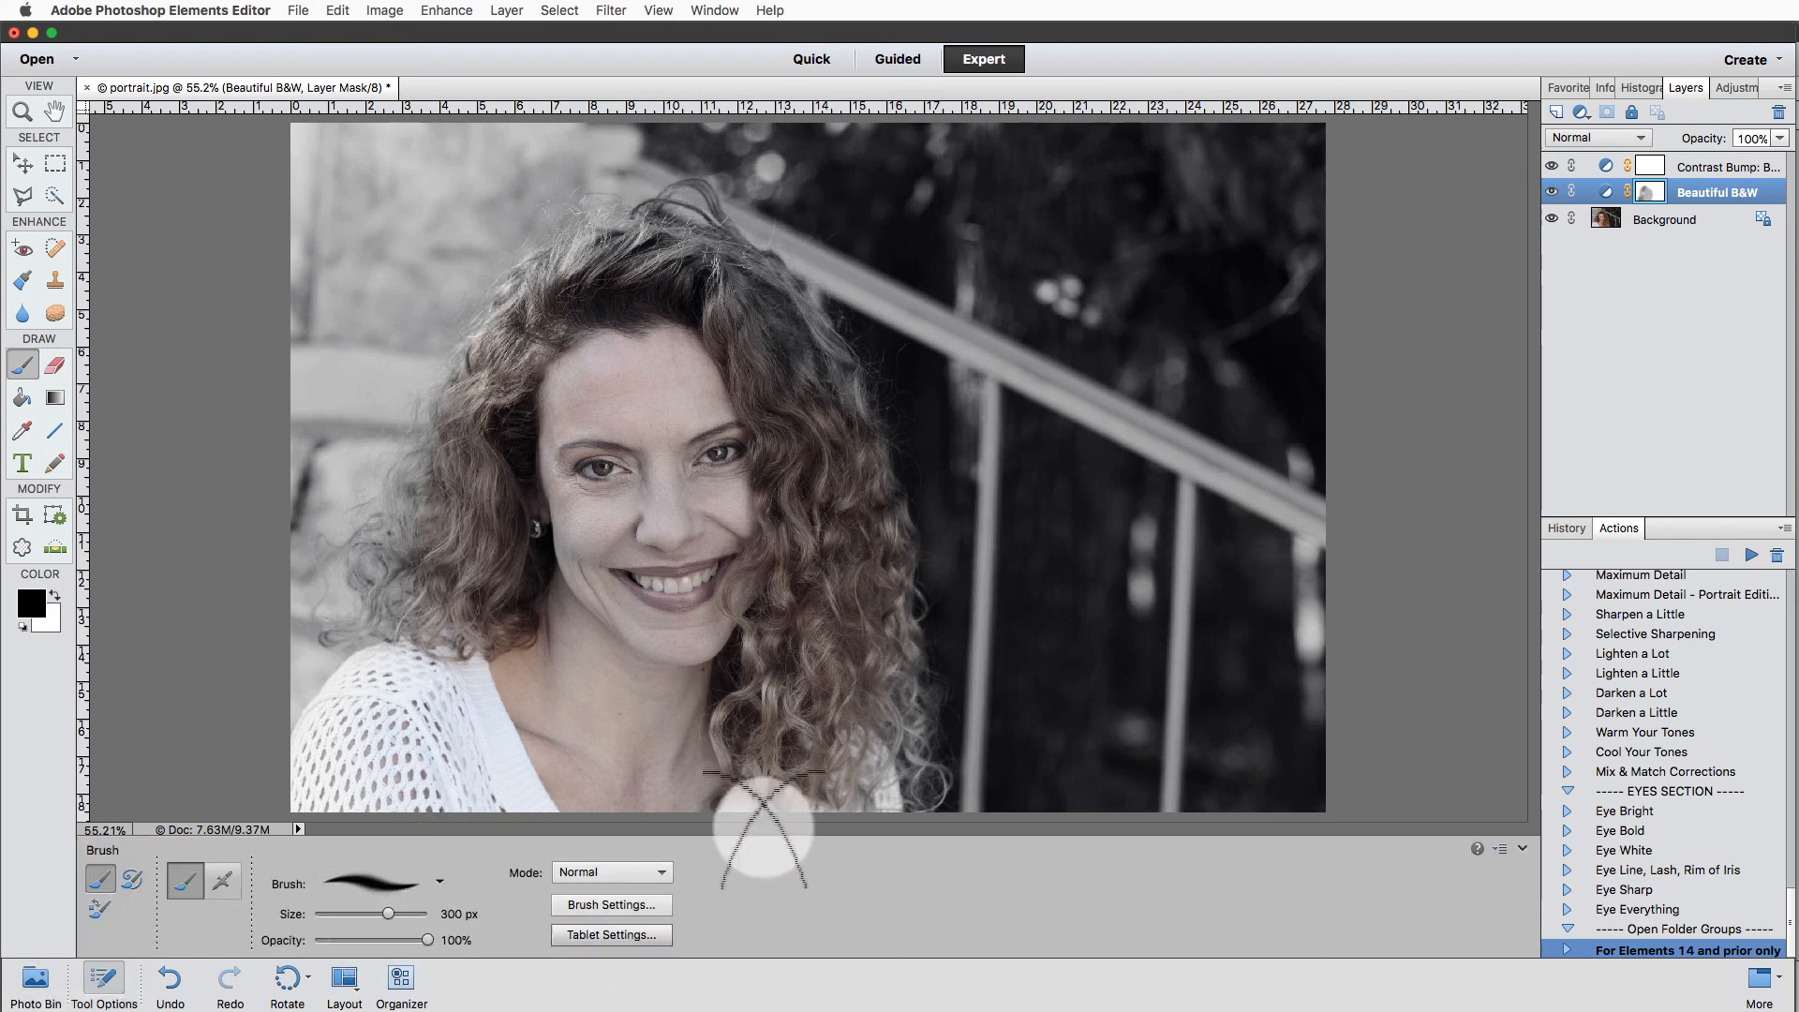
mouse_move(775, 481)
left_mouse_down()
mouse_move(815, 481)
mouse_move(767, 341)
mouse_move(677, 263)
mouse_move(542, 337)
mouse_move(473, 568)
mouse_move(384, 686)
mouse_move(449, 526)
mouse_move(586, 727)
mouse_move(908, 755)
mouse_move(883, 516)
mouse_move(594, 634)
mouse_move(731, 446)
mouse_move(637, 579)
mouse_move(703, 425)
left_mouse_up()
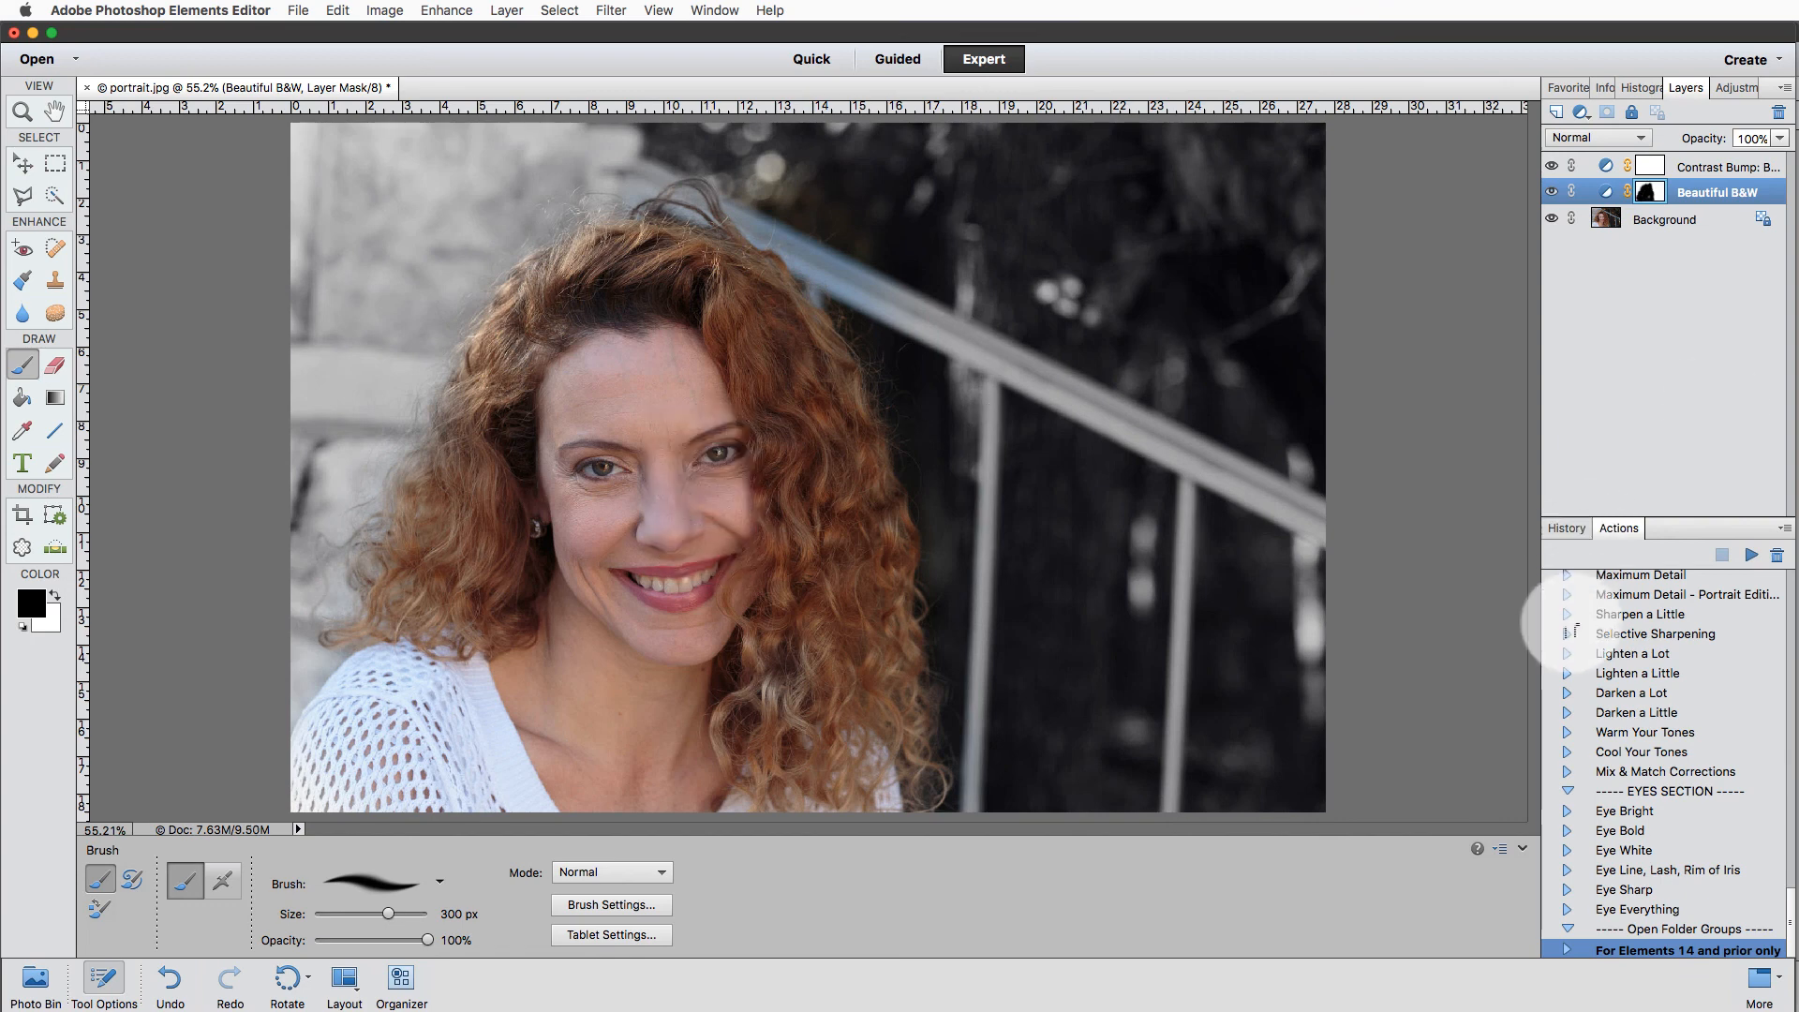
Delete the Contrast Bump and Beautiful B&W layers and run the Eye Everything action on the portrait.
left_click(1640, 911)
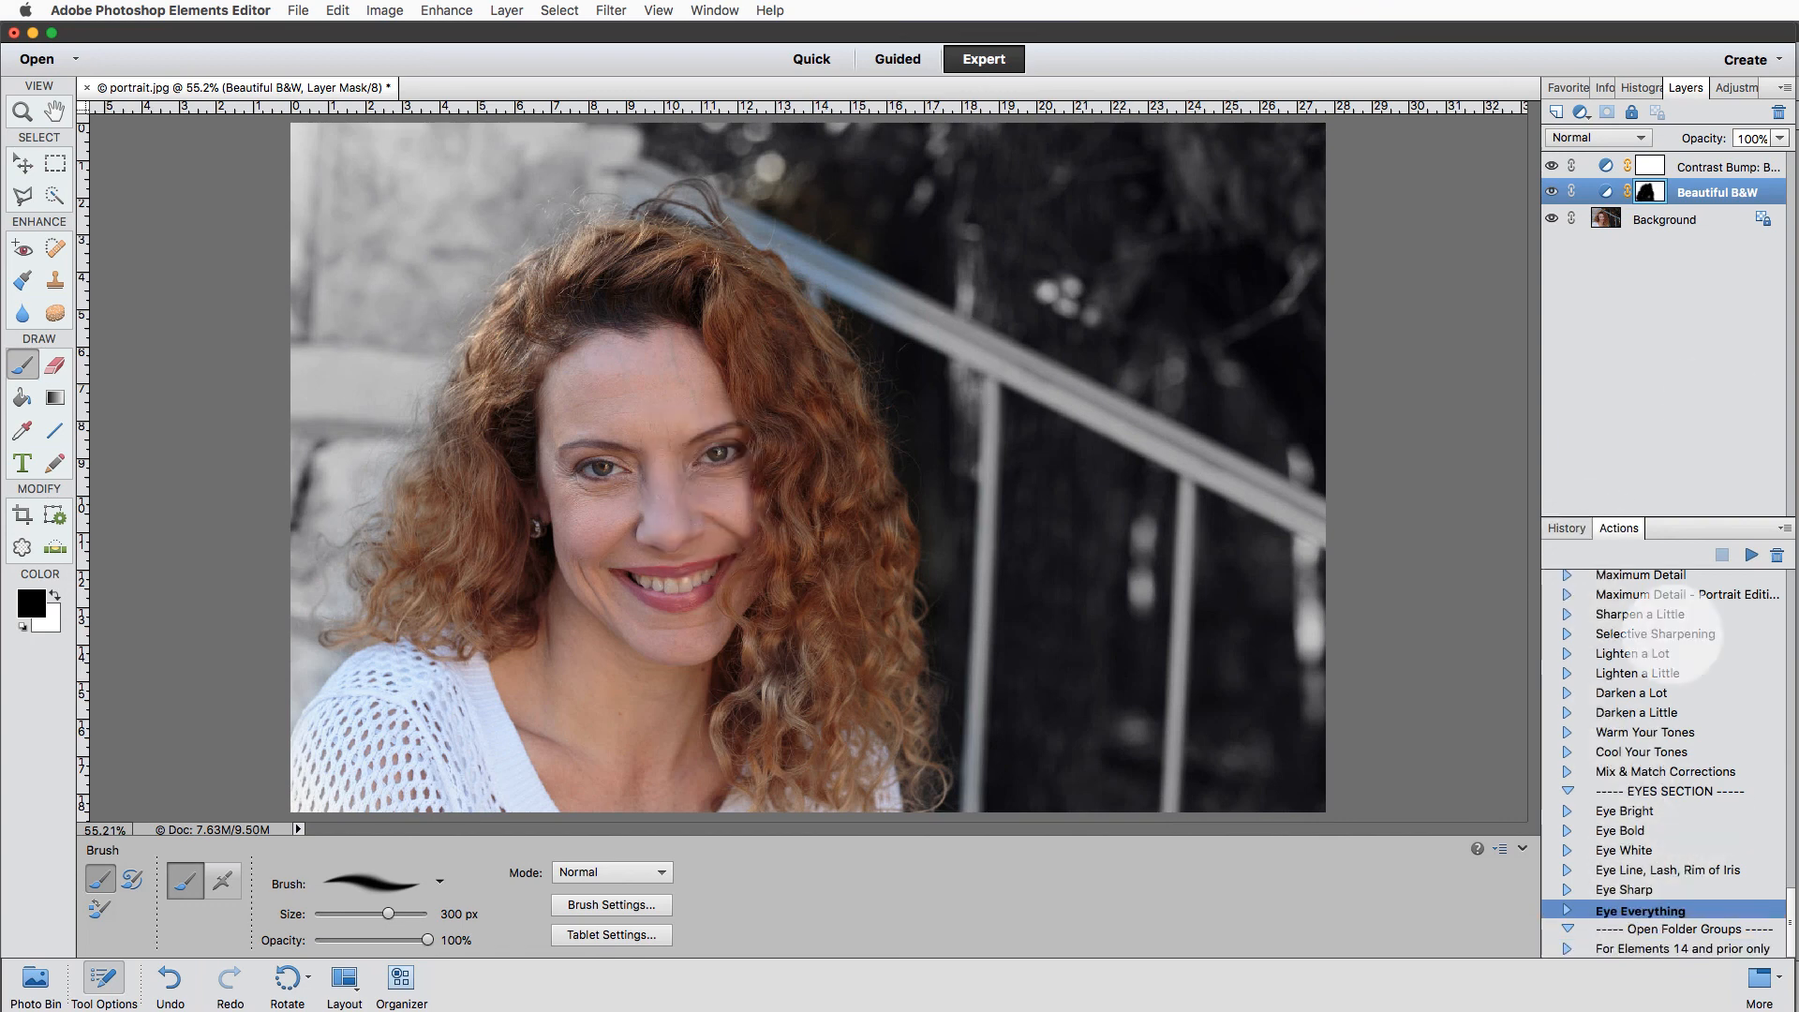
left_click(1729, 167, "shift")
left_click(1778, 112)
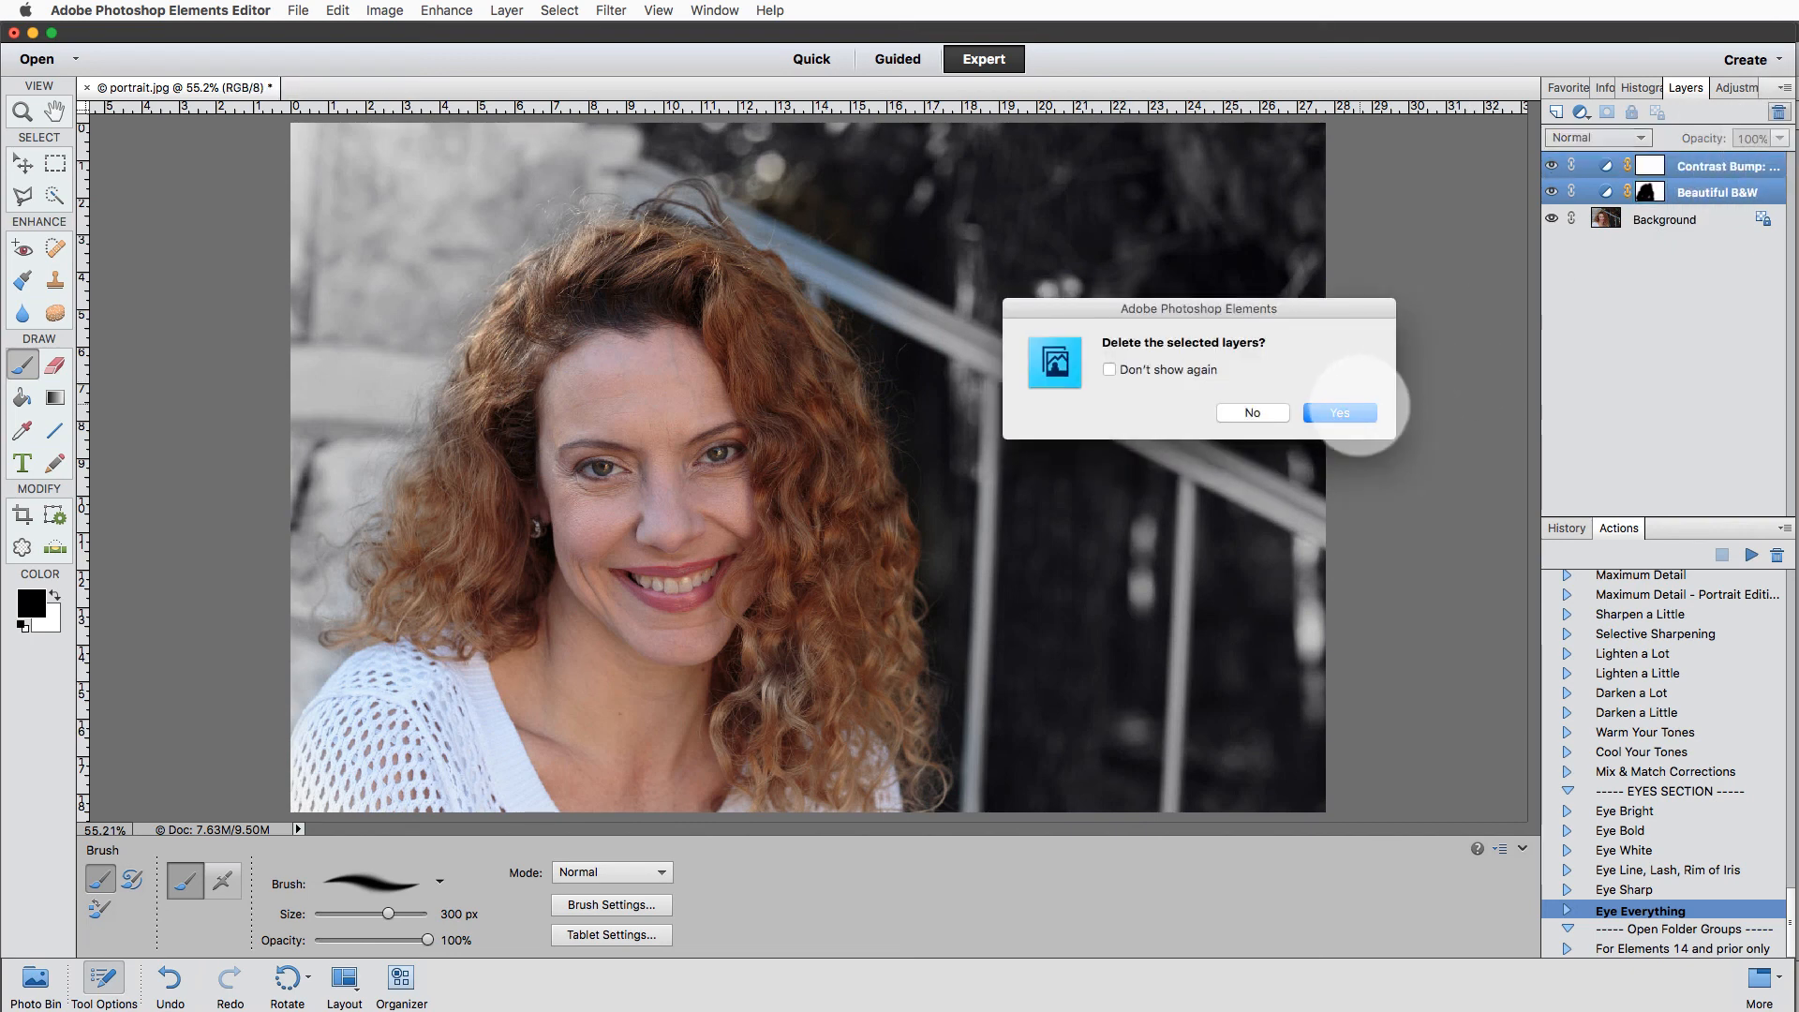
left_click(1340, 412)
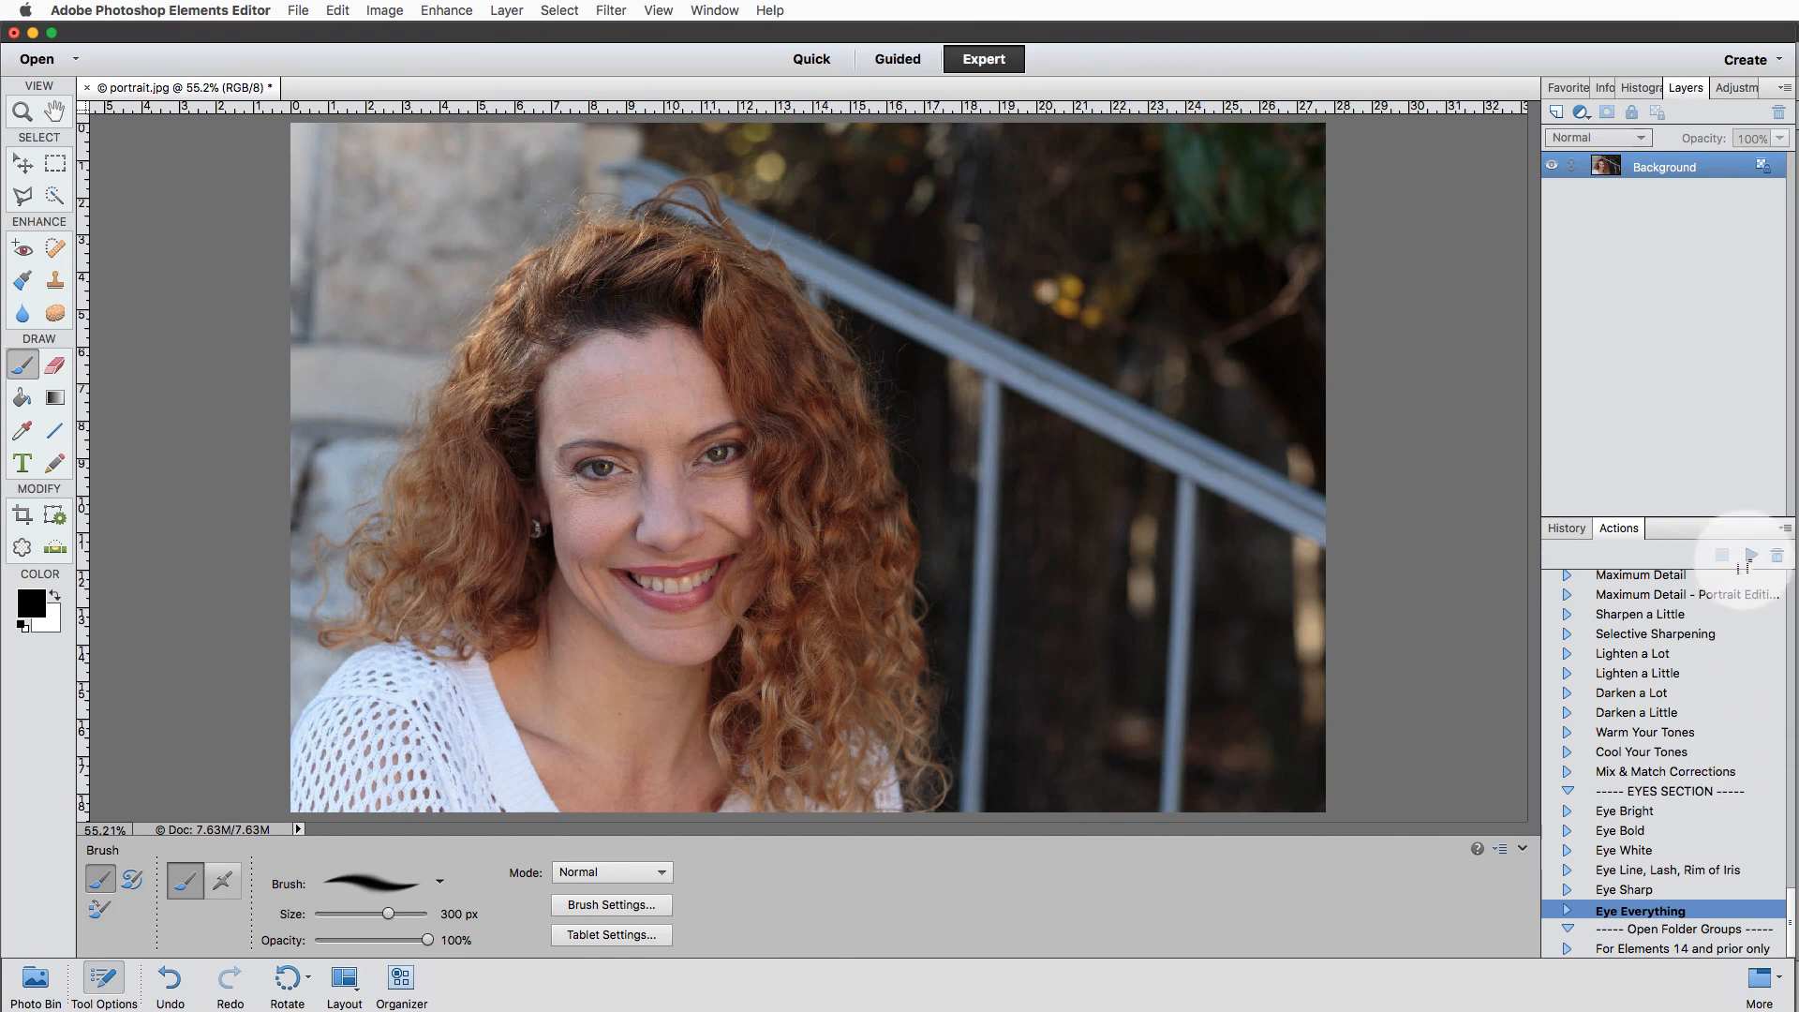
left_click(1749, 556)
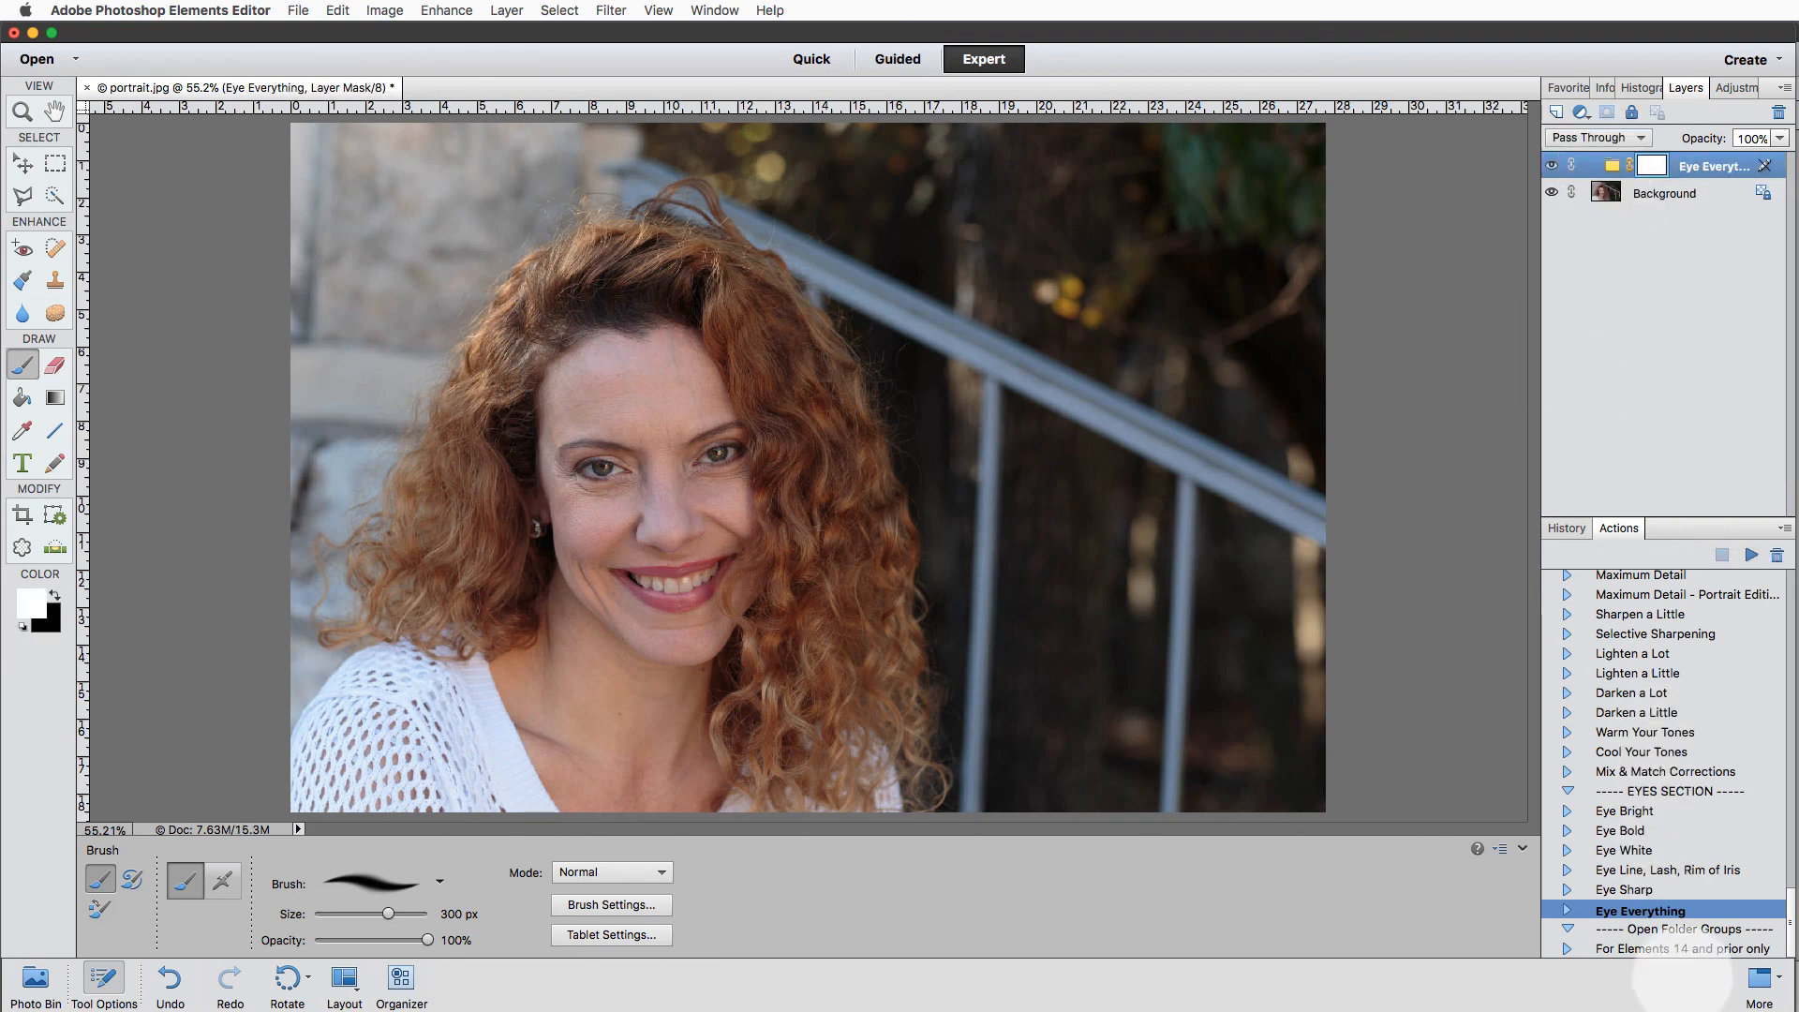
Open the Eye Everything folder group with the For Elements 14 and prior only action and select the Eye Sharp layer.
left_click(1677, 950)
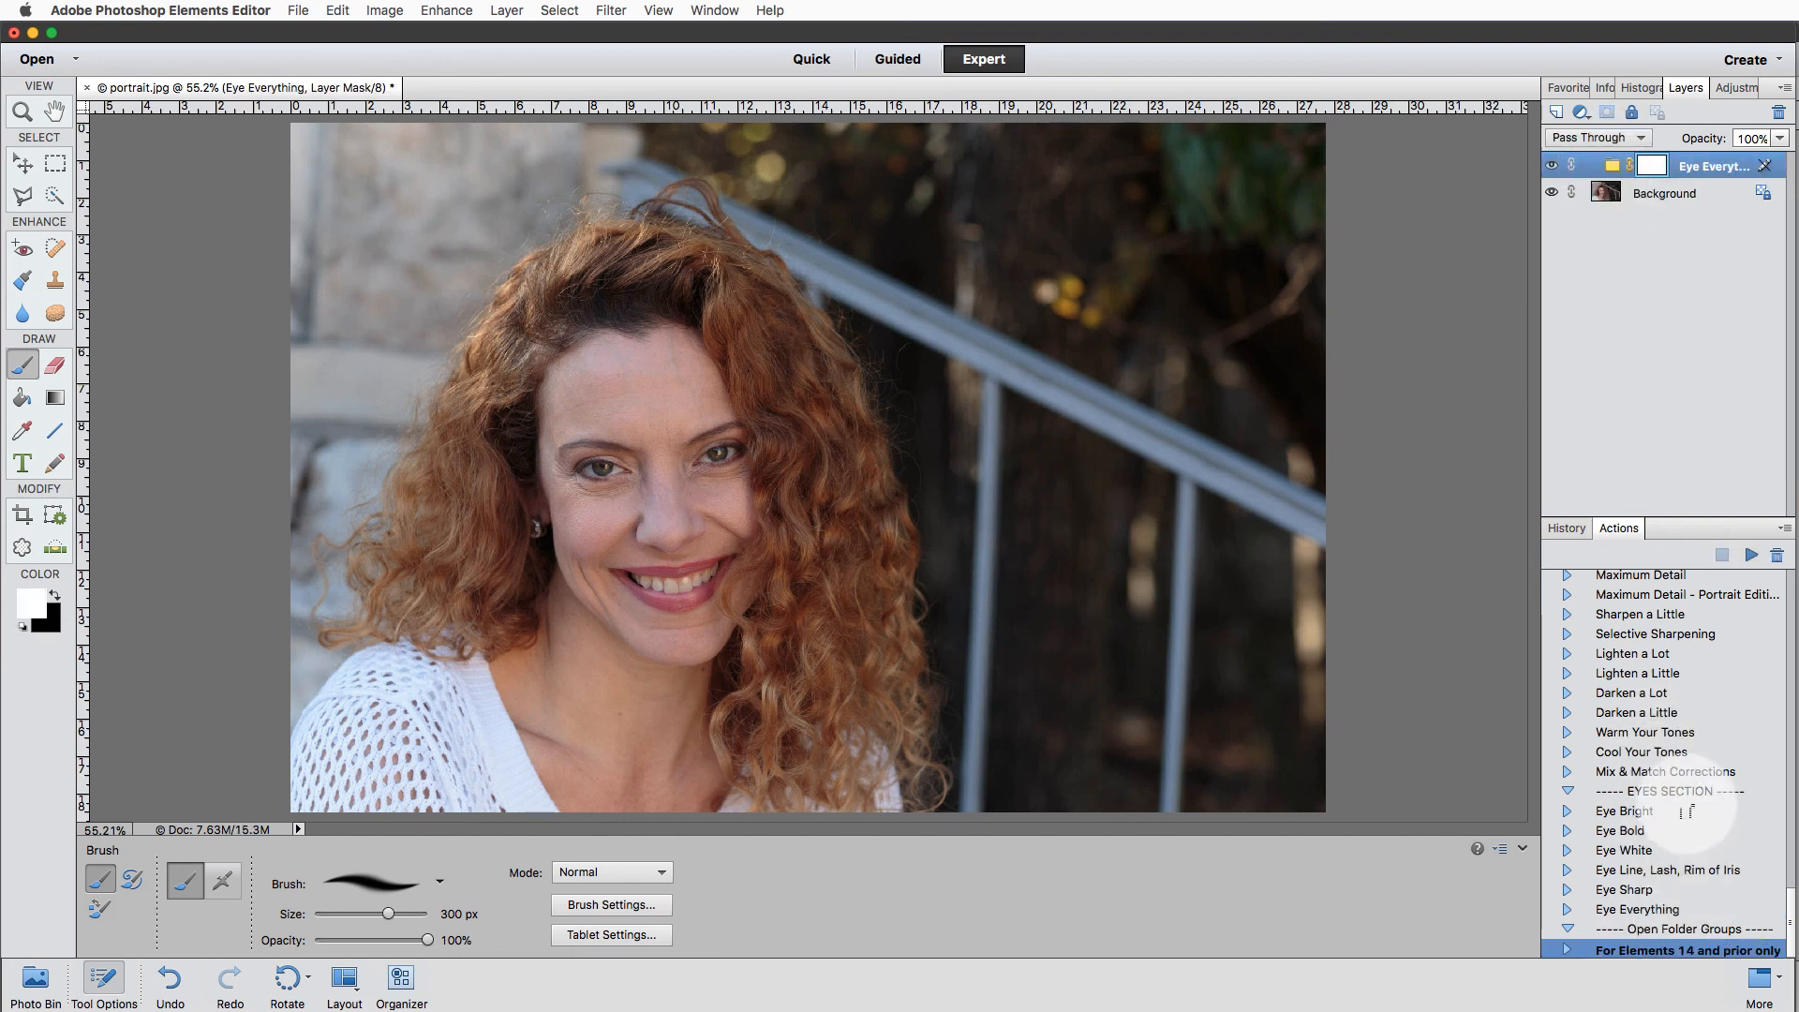
left_click(1748, 555)
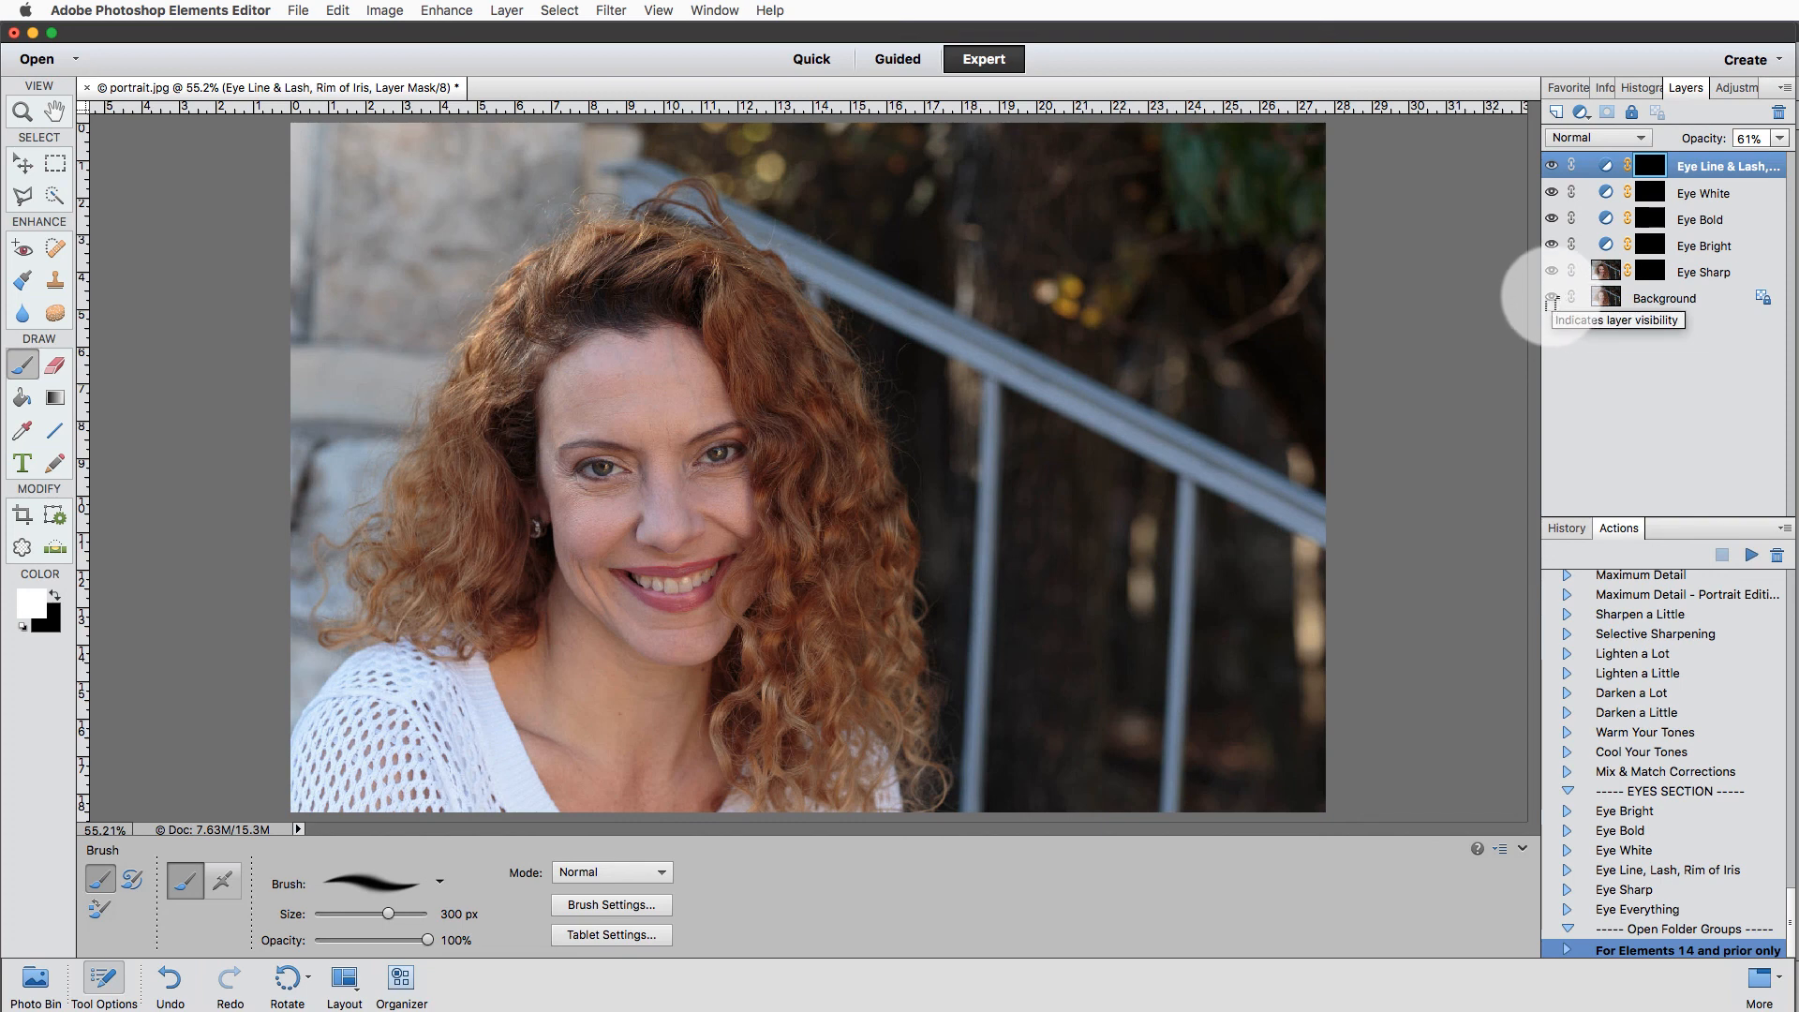
left_click(1550, 298, "alt")
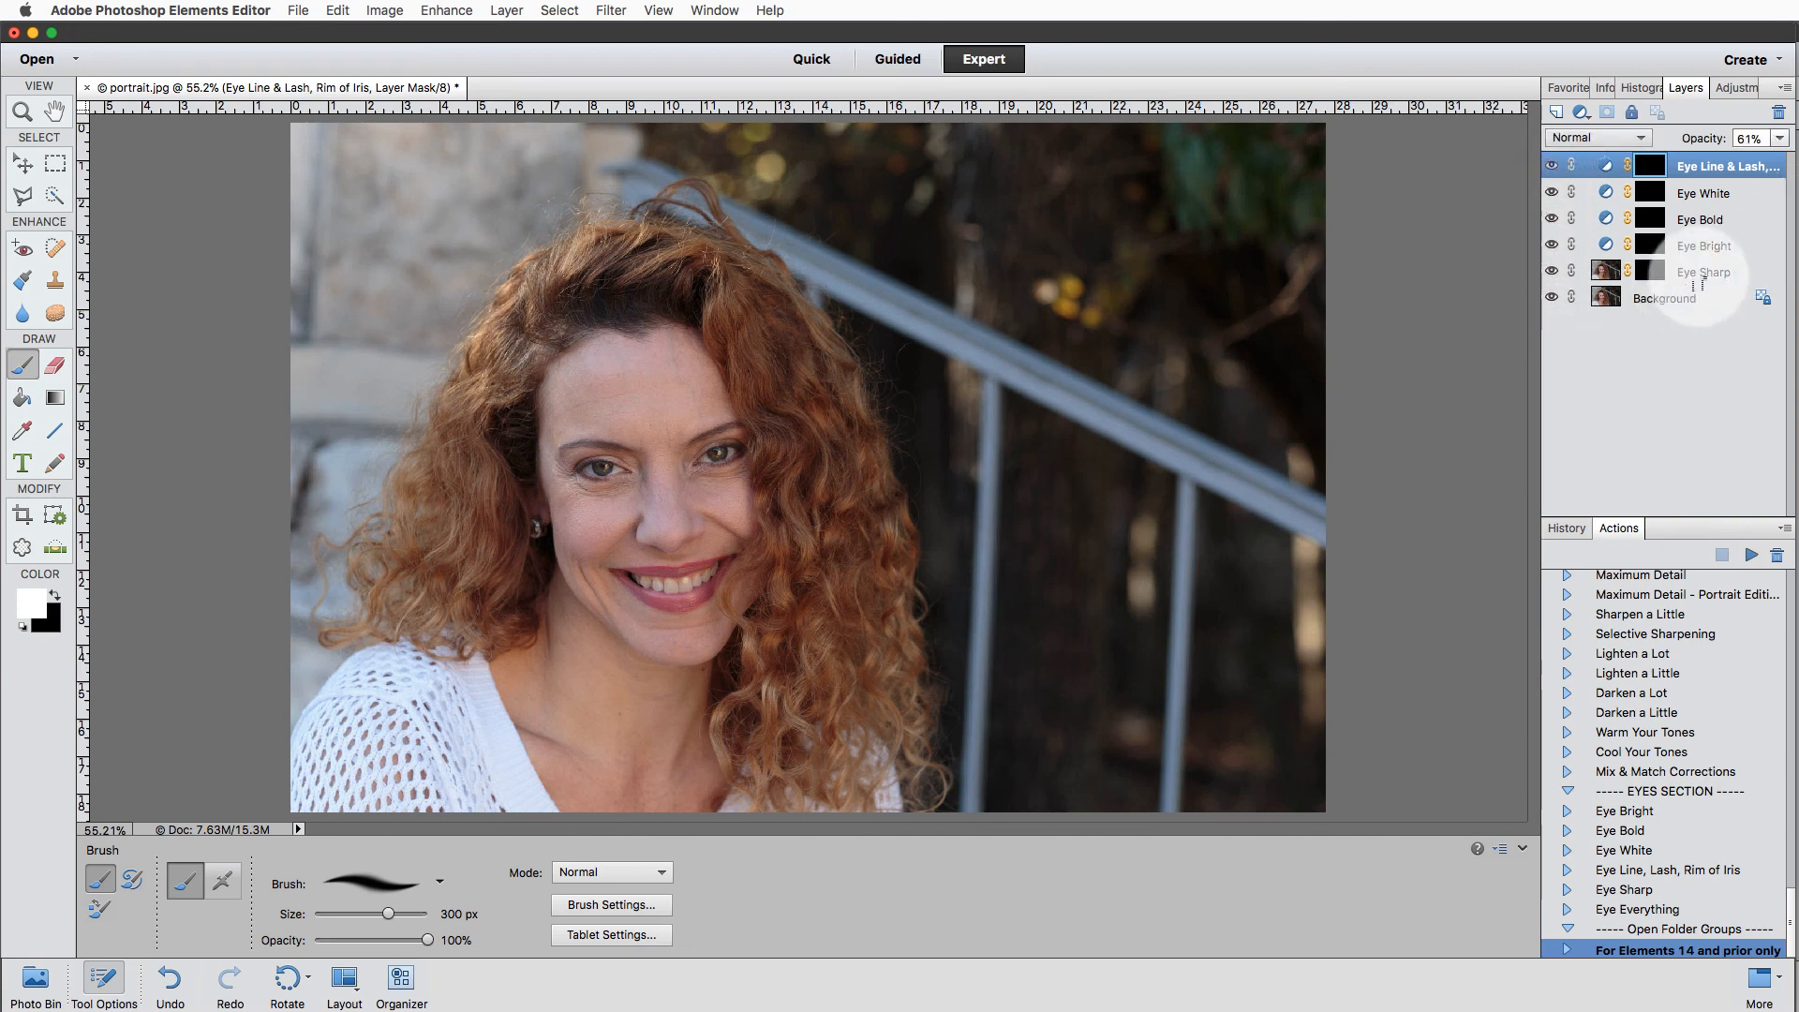
left_click(1736, 271)
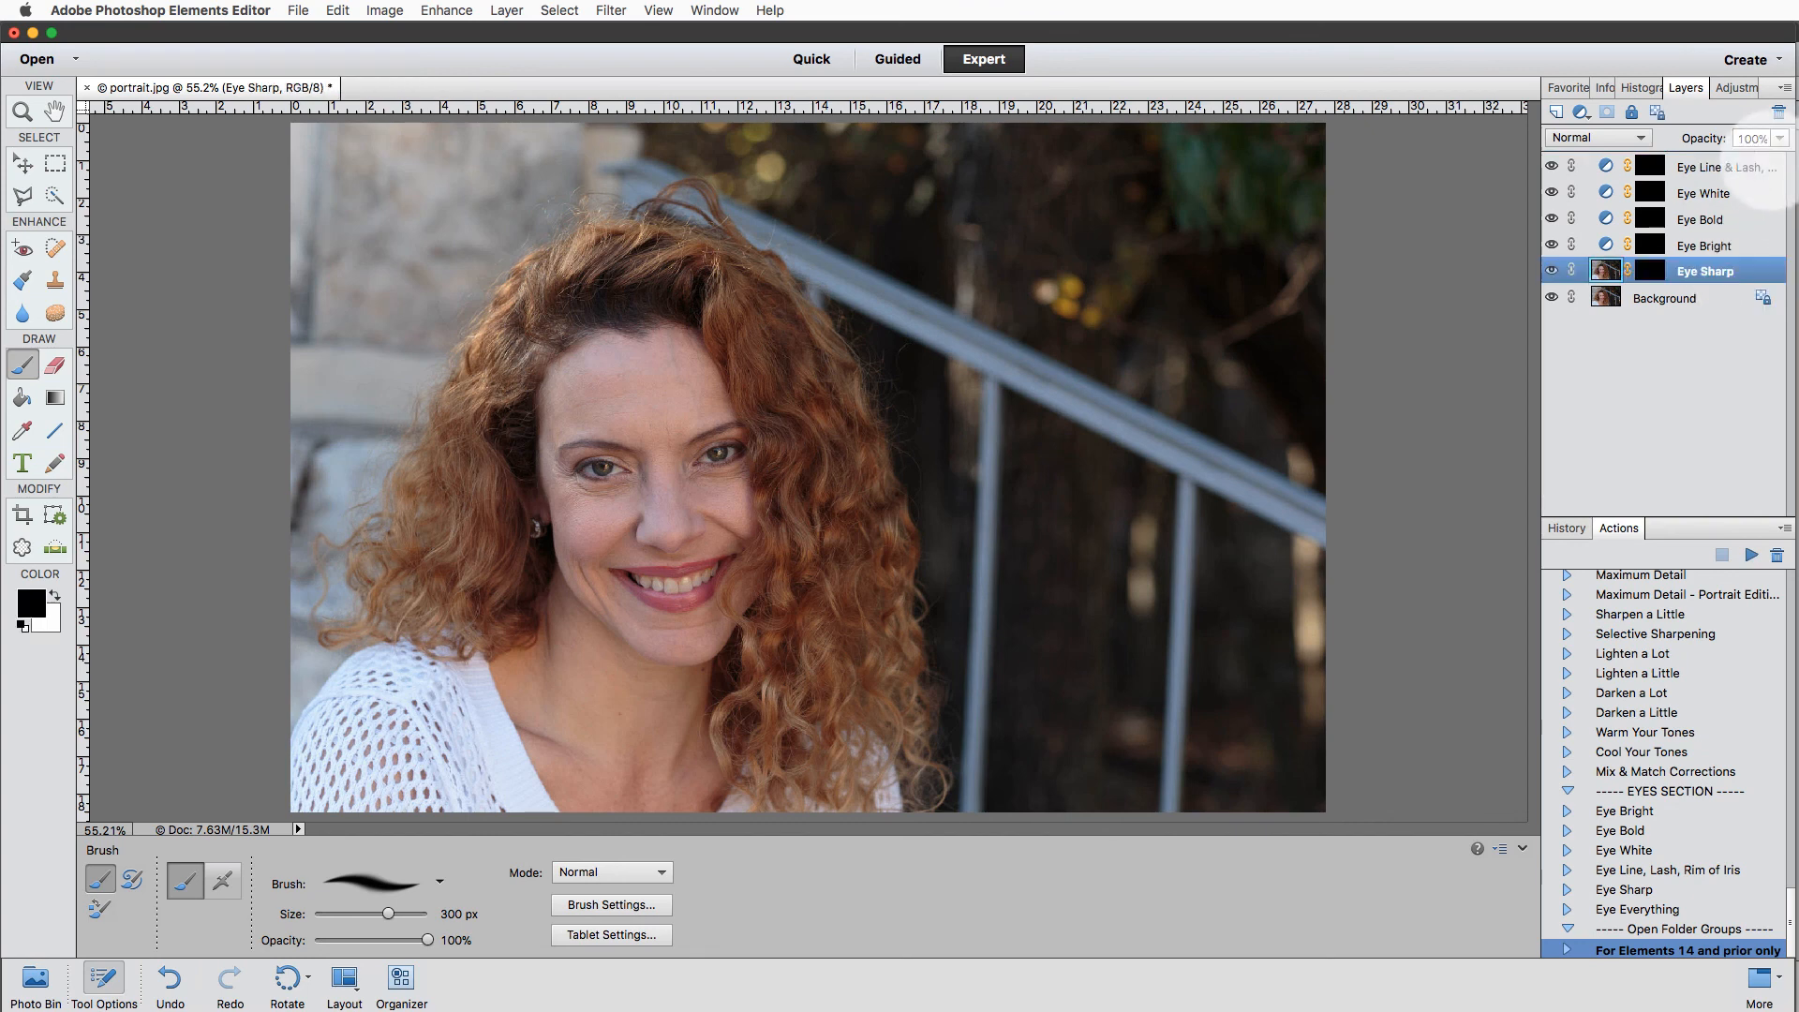